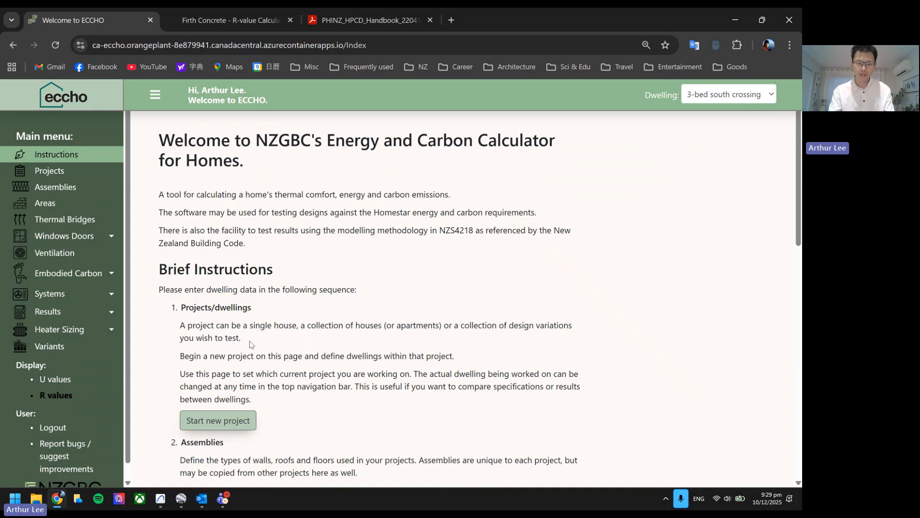
Start a new project named House 1 and fill in Otago as its region
{"action": "left_click", "coordinate": [217, 425]}
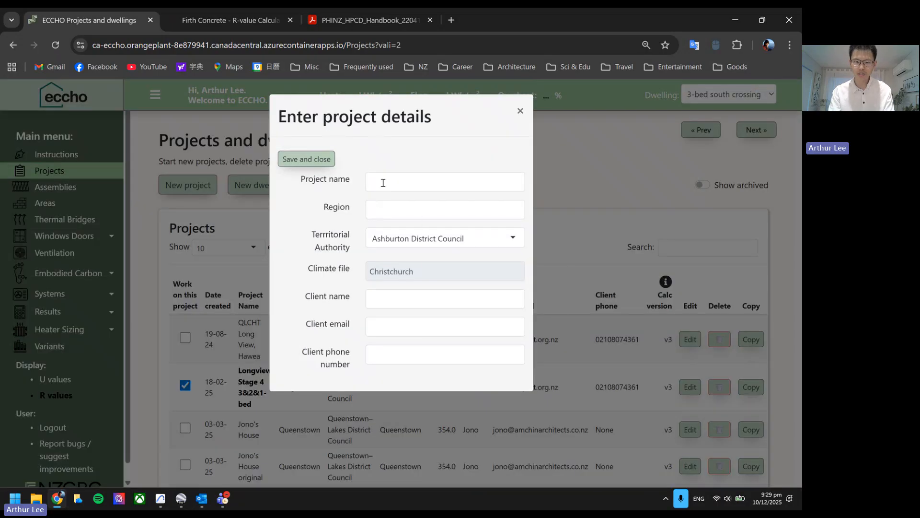
{"action": "left_click", "coordinate": [383, 182]}
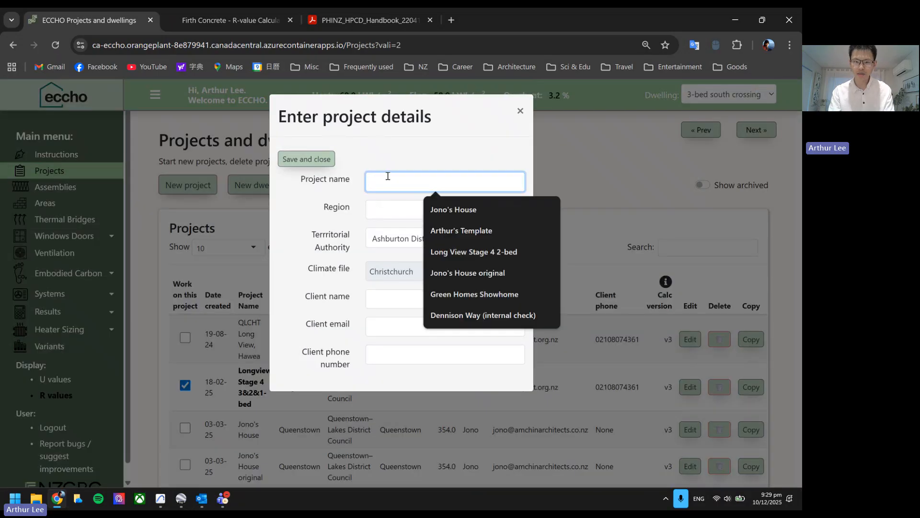
{"action": "left_click", "coordinate": [401, 155]}
{"action": "left_click", "coordinate": [397, 178]}
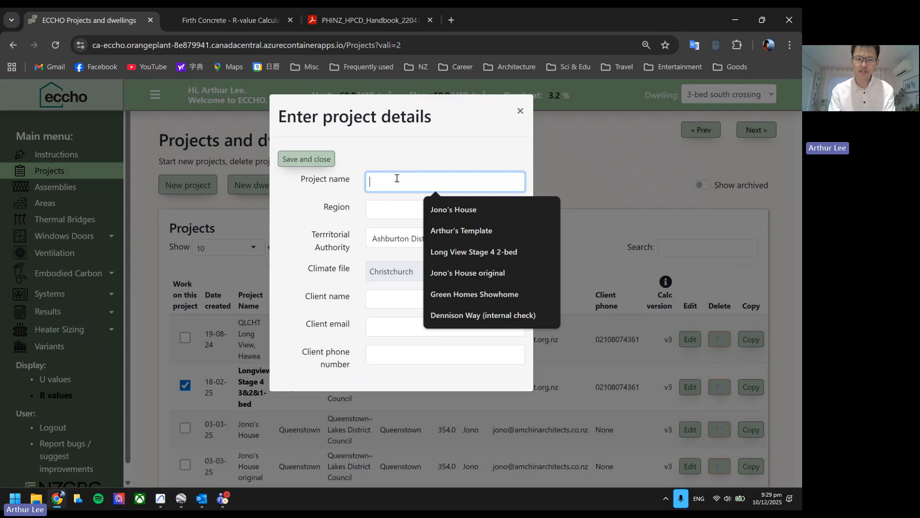
{"action": "type", "text": "House 1"}
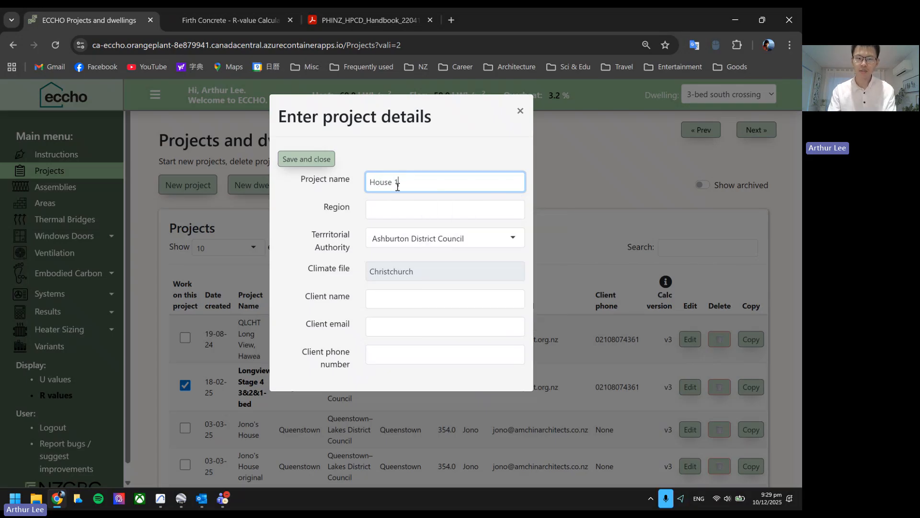
{"action": "left_click", "coordinate": [405, 213]}
{"action": "left_click", "coordinate": [428, 241]}
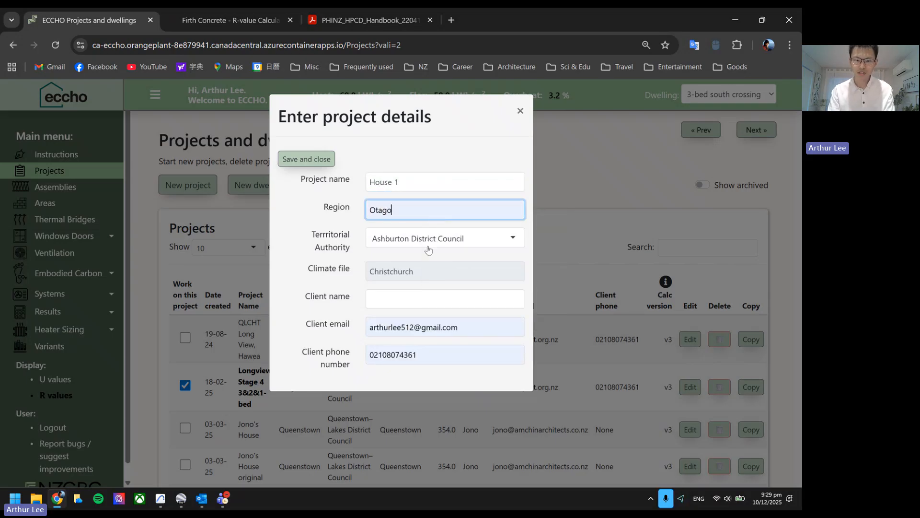
Set the project's territorial authority to Queenstown–Lakes District Council
{"action": "left_click", "coordinate": [422, 270]}
{"action": "left_click", "coordinate": [462, 243]}
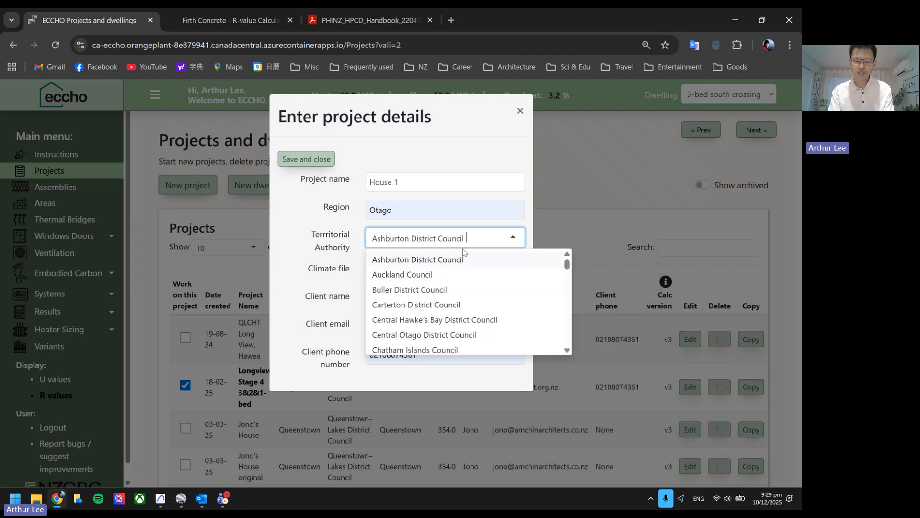
{"action": "scroll", "coordinate": [468, 278], "scroll_direction": "down", "scroll_amount": 3}
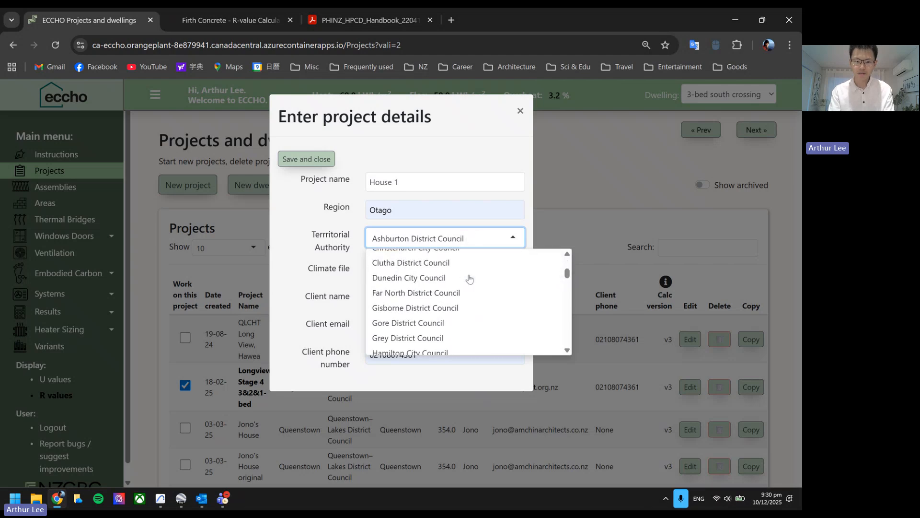
{"action": "scroll", "coordinate": [470, 279], "scroll_direction": "down", "scroll_amount": 7}
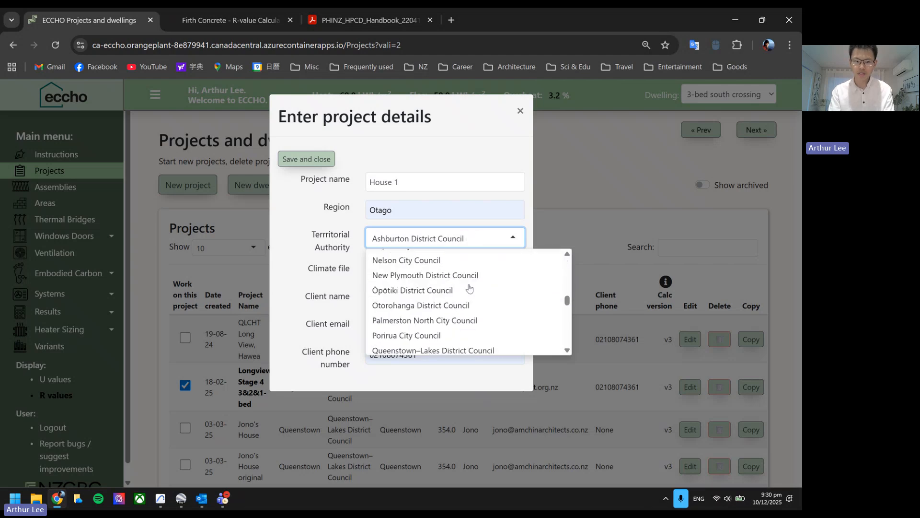
{"action": "scroll", "coordinate": [469, 287], "scroll_direction": "down", "scroll_amount": 2}
{"action": "scroll", "coordinate": [468, 288], "scroll_direction": "up", "scroll_amount": 1}
{"action": "left_click", "coordinate": [468, 289]}
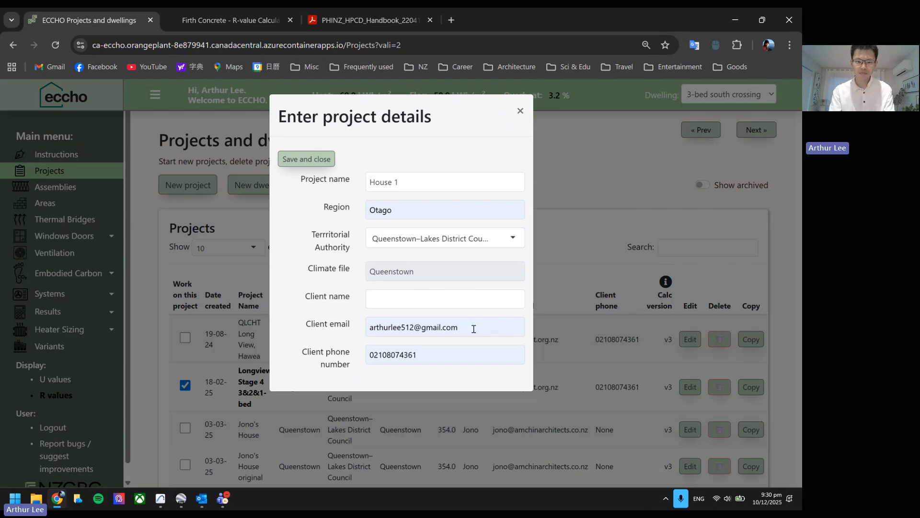
Enter the client's name and save the new project's details
{"action": "left_click", "coordinate": [451, 306]}
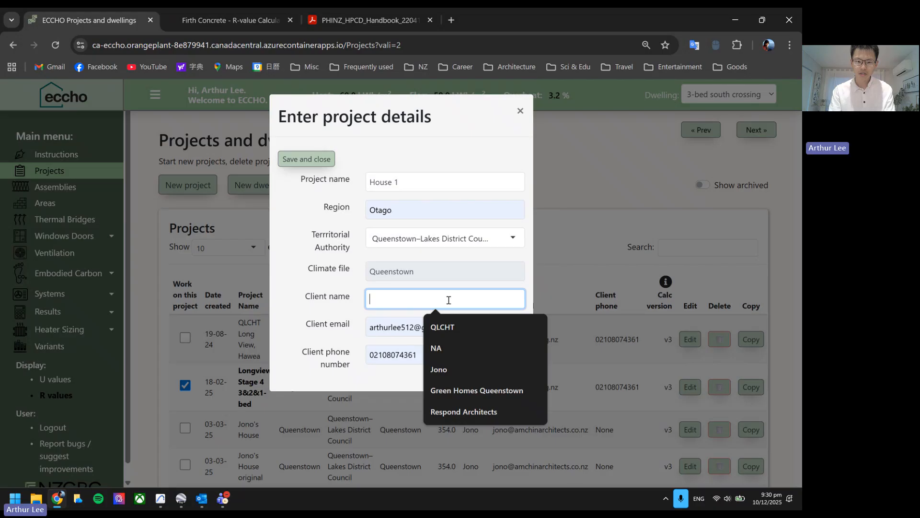
{"action": "type", "text": "Arthr"}
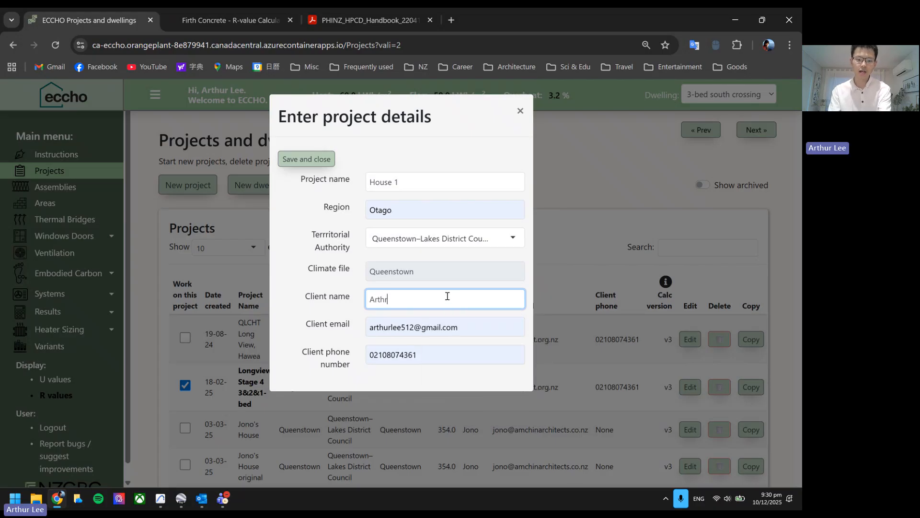
{"action": "key", "text": "BackSpace"}
{"action": "type", "text": "ur"}
{"action": "left_click", "coordinate": [320, 188]}
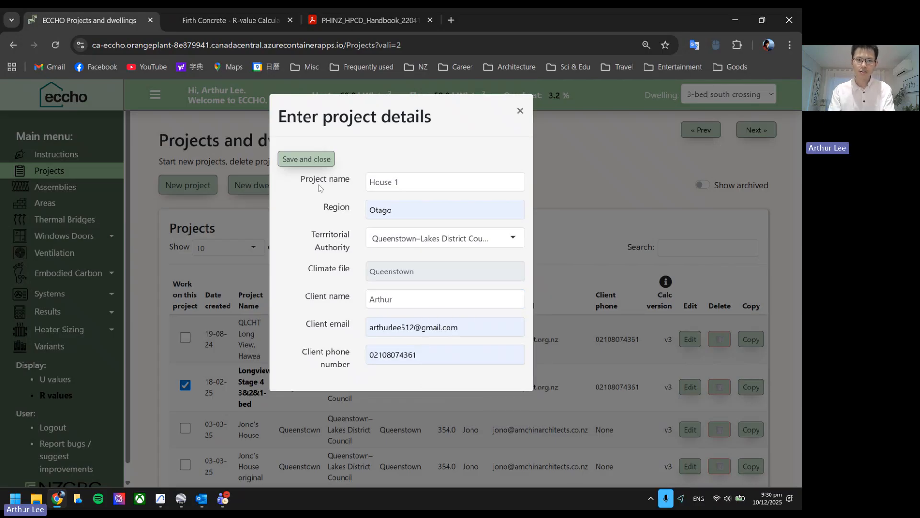
{"action": "left_click", "coordinate": [309, 158]}
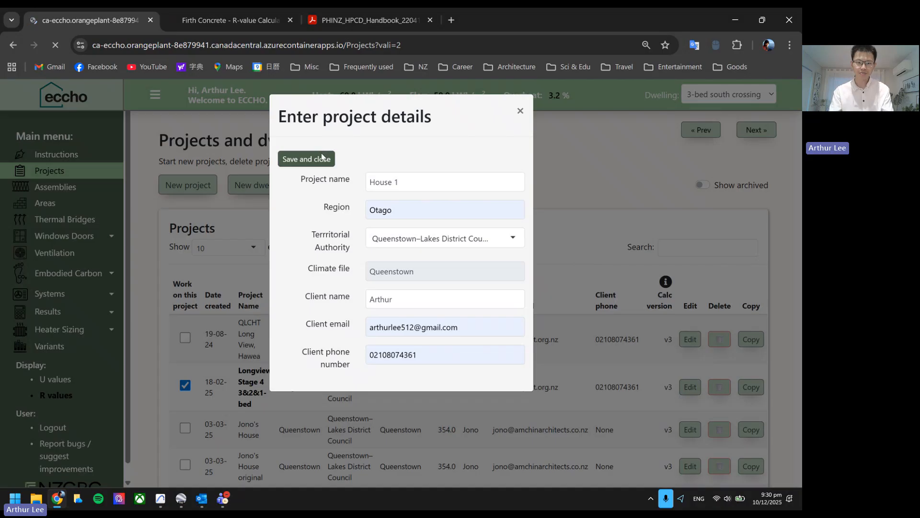
Start a new dwelling in the House 1 project and name it House 1
{"action": "scroll", "coordinate": [261, 278], "scroll_direction": "down", "scroll_amount": 3}
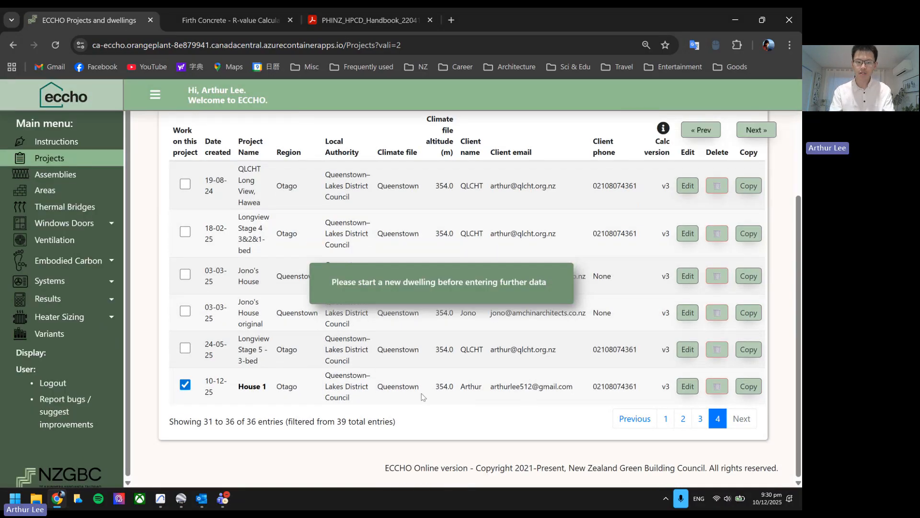
{"action": "scroll", "coordinate": [442, 391], "scroll_direction": "up", "scroll_amount": 3}
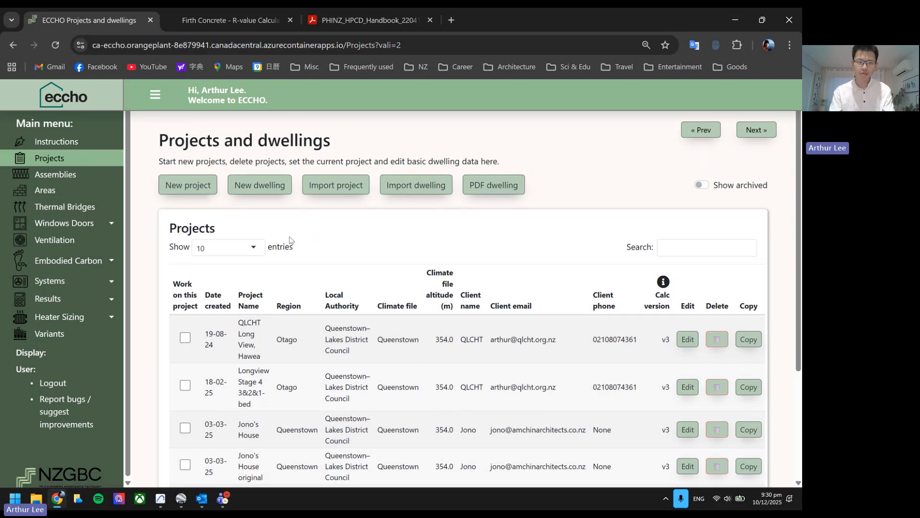
{"action": "left_click", "coordinate": [263, 187]}
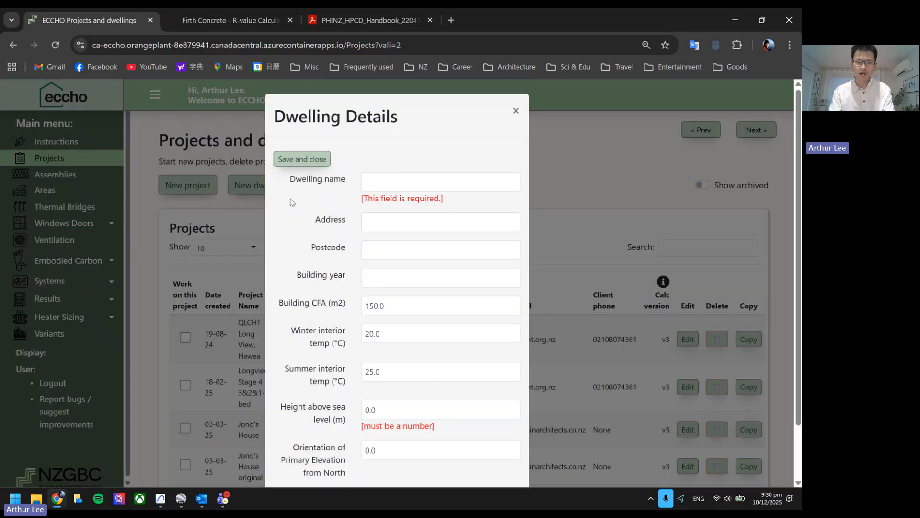
{"action": "left_click", "coordinate": [423, 184]}
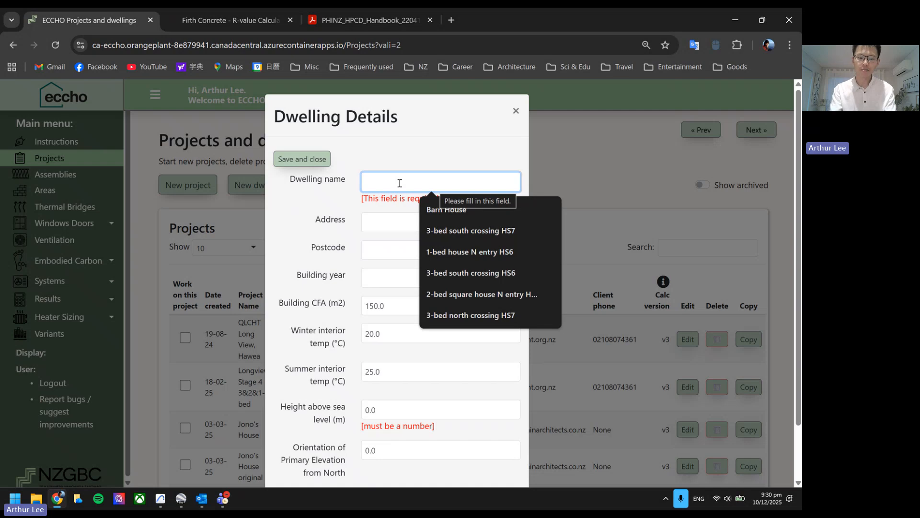
{"action": "type", "text": "House 1"}
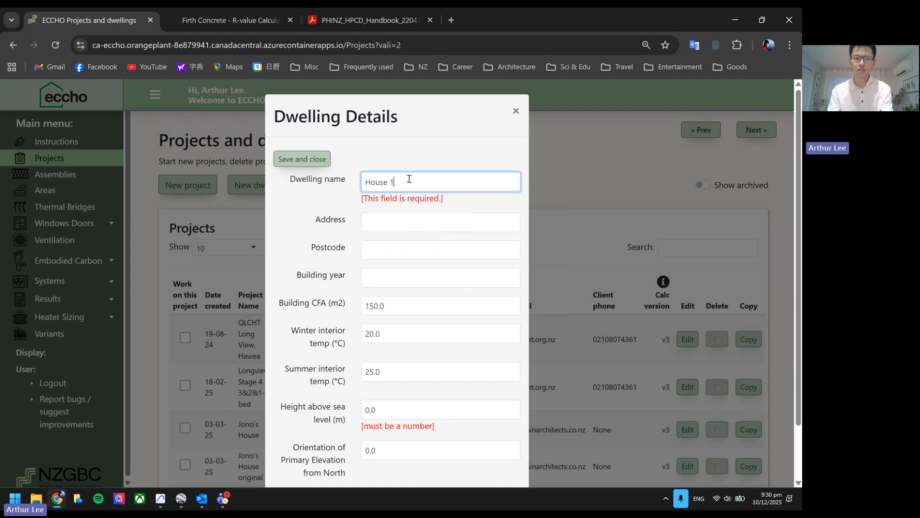
Enter NA for the dwelling's address, postcode and building year
{"action": "left_click", "coordinate": [389, 222]}
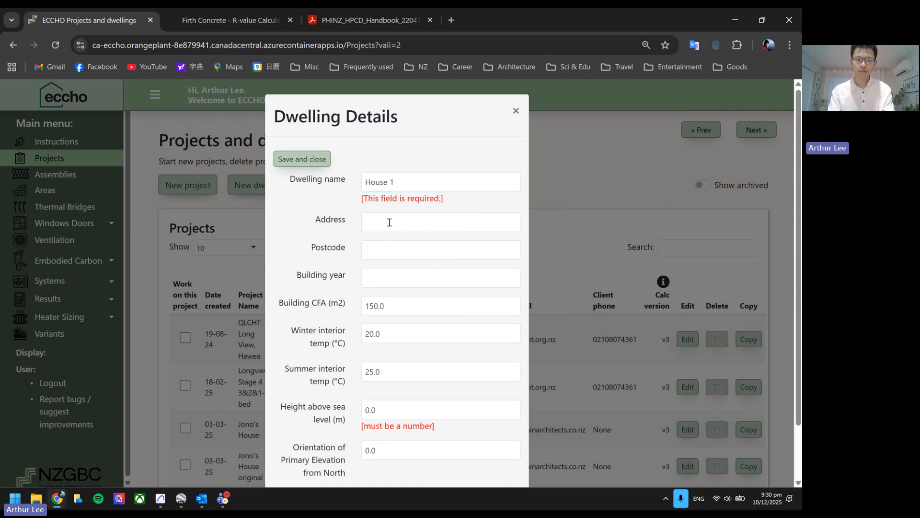
{"action": "left_click", "coordinate": [390, 223]}
{"action": "type", "text": "NA"}
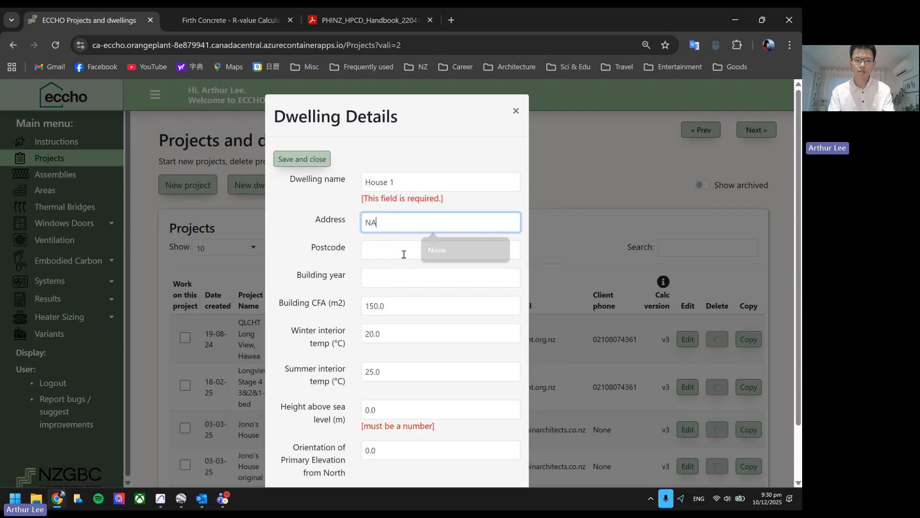
{"action": "left_click", "coordinate": [403, 252]}
{"action": "type", "text": "NA"}
{"action": "left_click", "coordinate": [384, 275]}
{"action": "type", "text": "NA"}
Examine the dwelling's Building CFA entry and the remaining temperature, altitude, orientation and thermal mass settings
{"action": "left_click", "coordinate": [389, 308]}
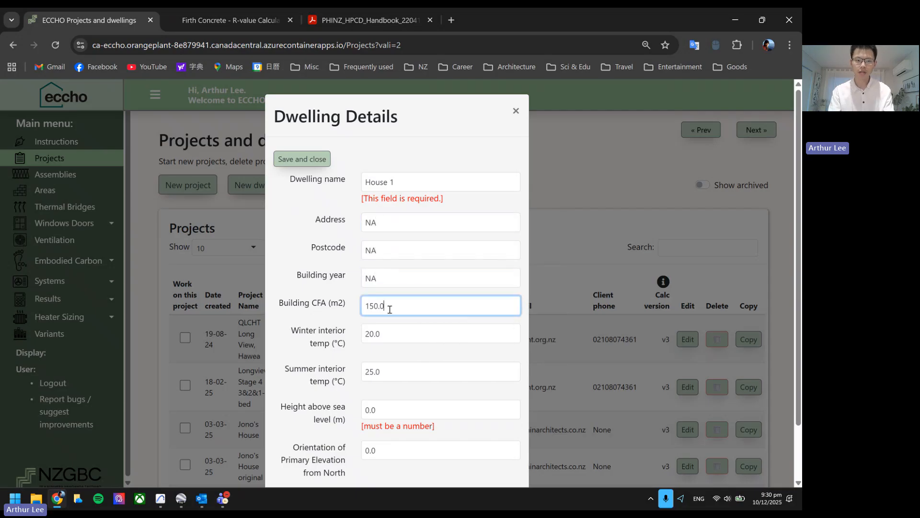
{"action": "scroll", "coordinate": [400, 299], "scroll_direction": "down", "scroll_amount": 1}
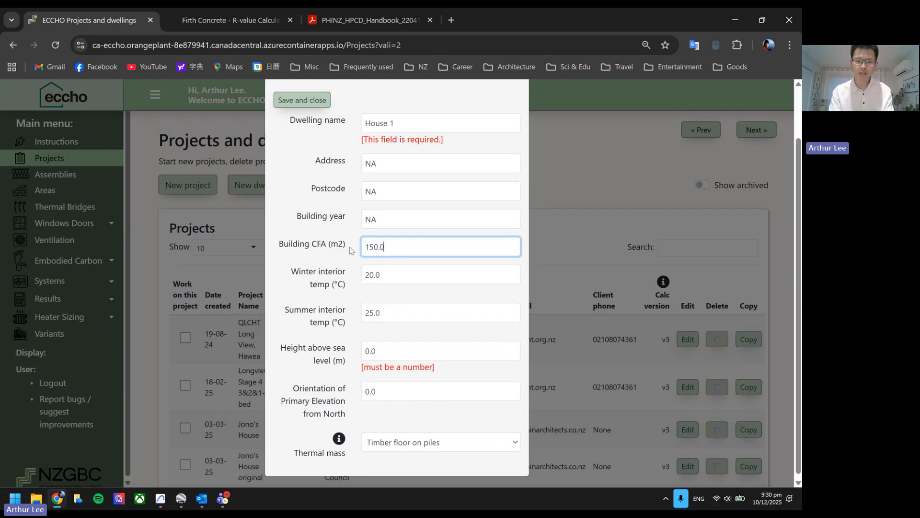
{"action": "left_click_drag", "start_coordinate": [393, 248], "coordinate": [364, 245]}
{"action": "left_click", "coordinate": [384, 245]}
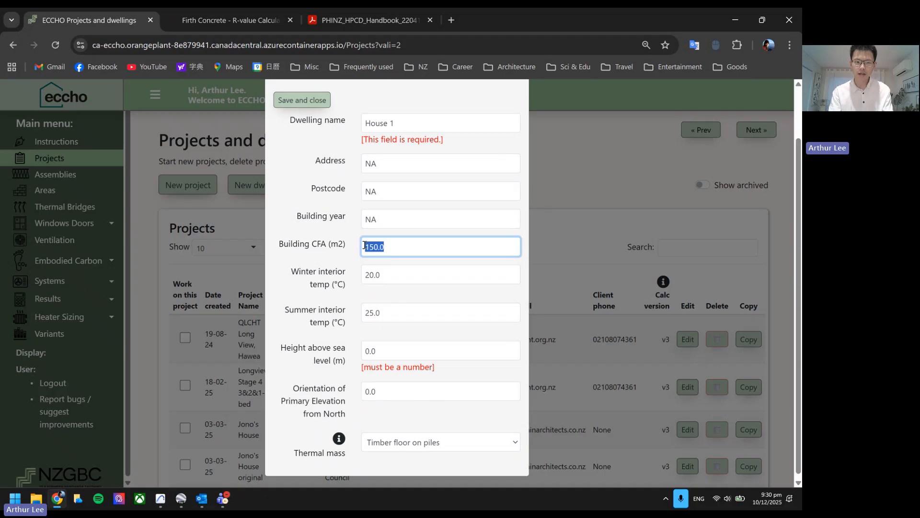
{"action": "left_click", "coordinate": [366, 247]}
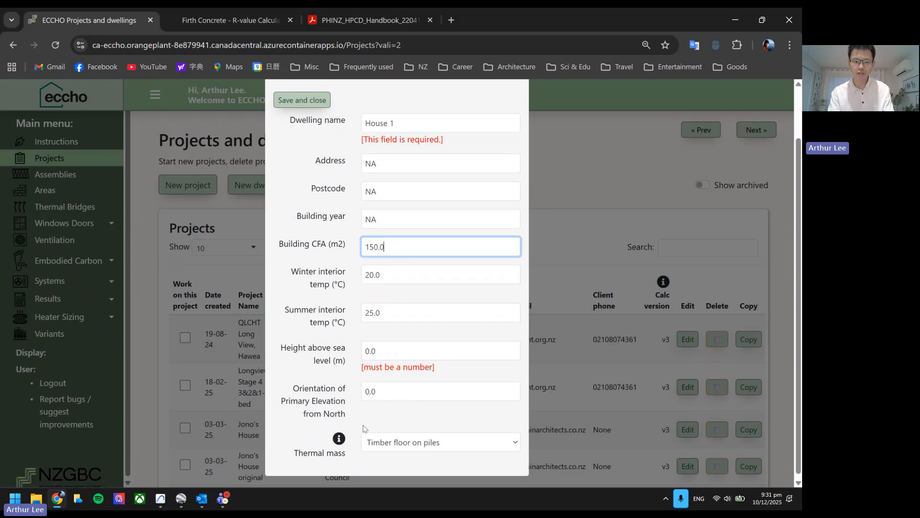
Switch to Archicad and bring the whole ground floor presentation plan into view
{"action": "left_click", "coordinate": [160, 500]}
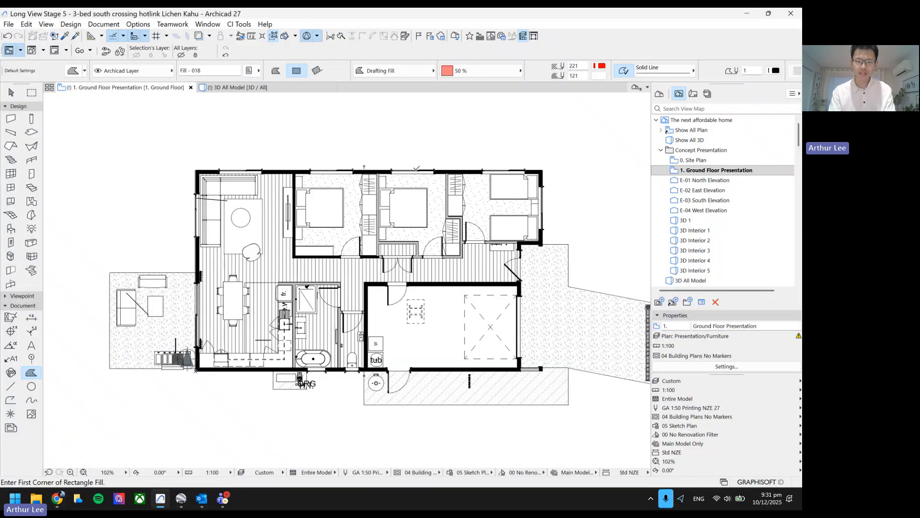
{"action": "left_click_drag", "start_coordinate": [431, 188], "coordinate": [389, 194]}
{"action": "left_click", "coordinate": [11, 92]}
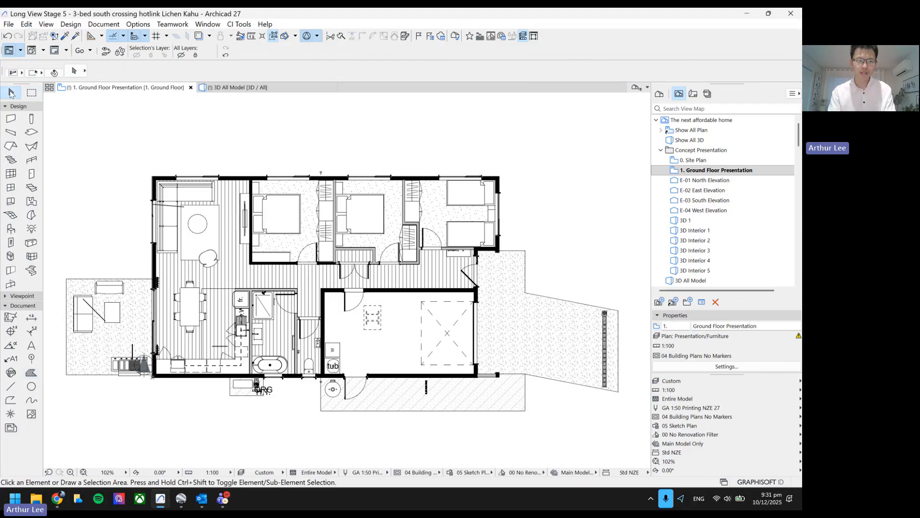
{"action": "left_click_drag", "start_coordinate": [118, 152], "coordinate": [142, 171]}
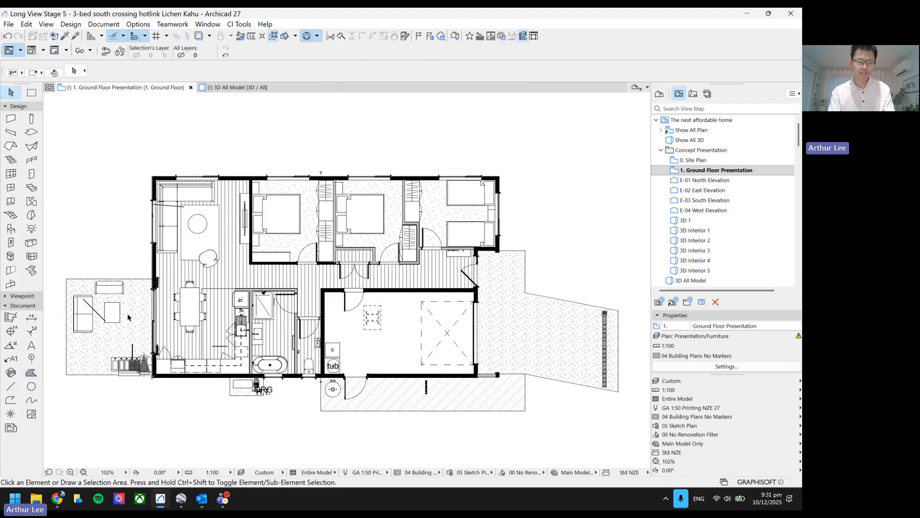
Draw a rectangular fill of about 13450 by 4835 mm from the living room's outer corner to beside the entry door, and place its area text
{"action": "left_click", "coordinate": [29, 373]}
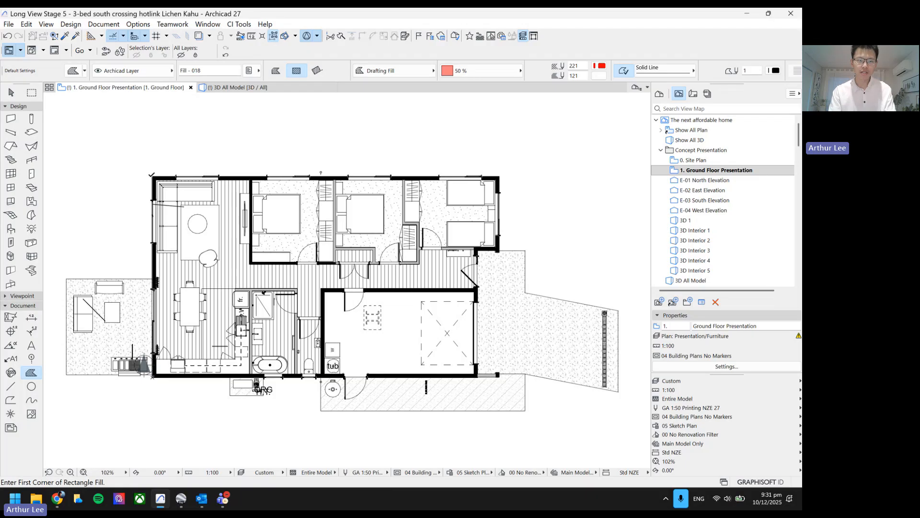
{"action": "scroll", "coordinate": [198, 209], "scroll_direction": "up", "scroll_amount": 4}
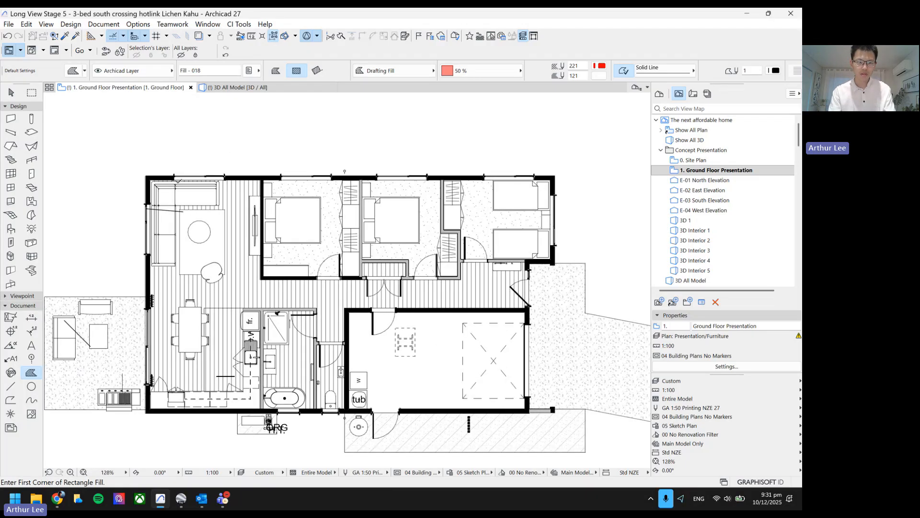
{"action": "left_click", "coordinate": [137, 174]}
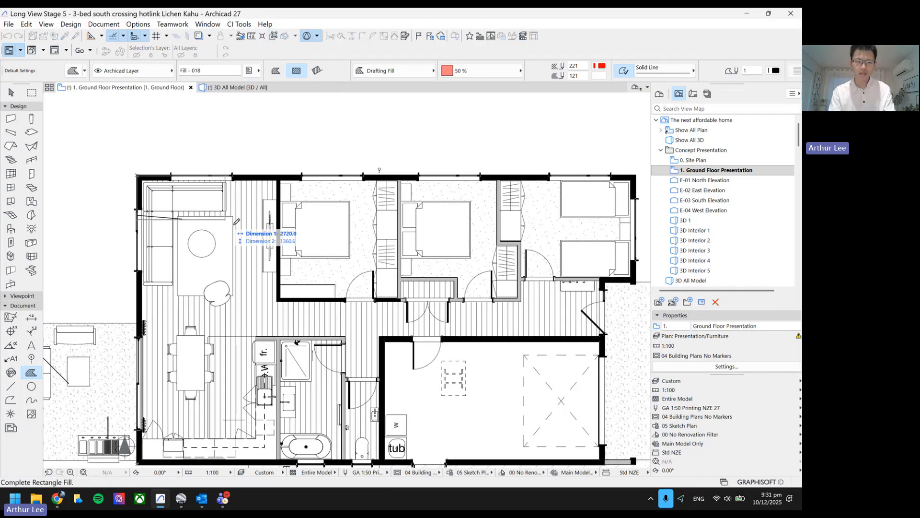
{"action": "scroll", "coordinate": [257, 232], "scroll_direction": "down", "scroll_amount": 3}
{"action": "scroll", "coordinate": [421, 256], "scroll_direction": "up", "scroll_amount": 4}
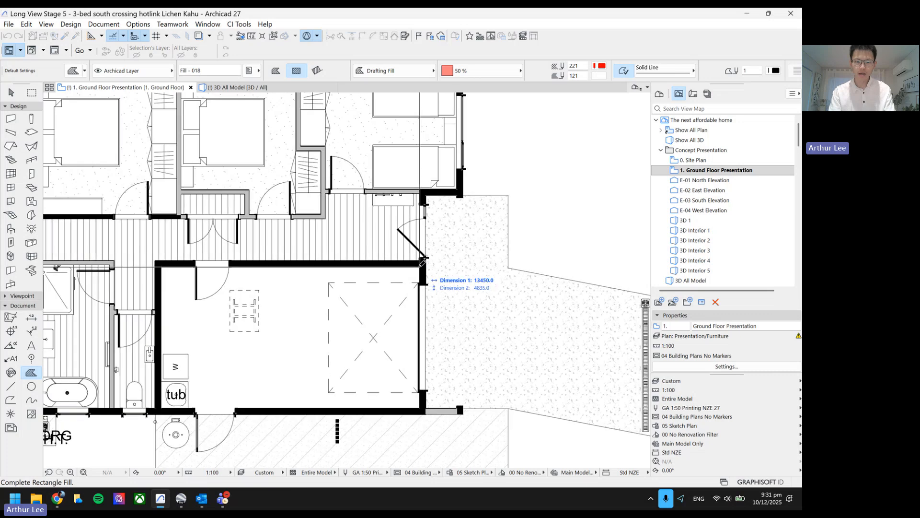
{"action": "left_click", "coordinate": [421, 263]}
{"action": "scroll", "coordinate": [298, 199], "scroll_direction": "down", "scroll_amount": 1}
{"action": "scroll", "coordinate": [294, 200], "scroll_direction": "down", "scroll_amount": 3}
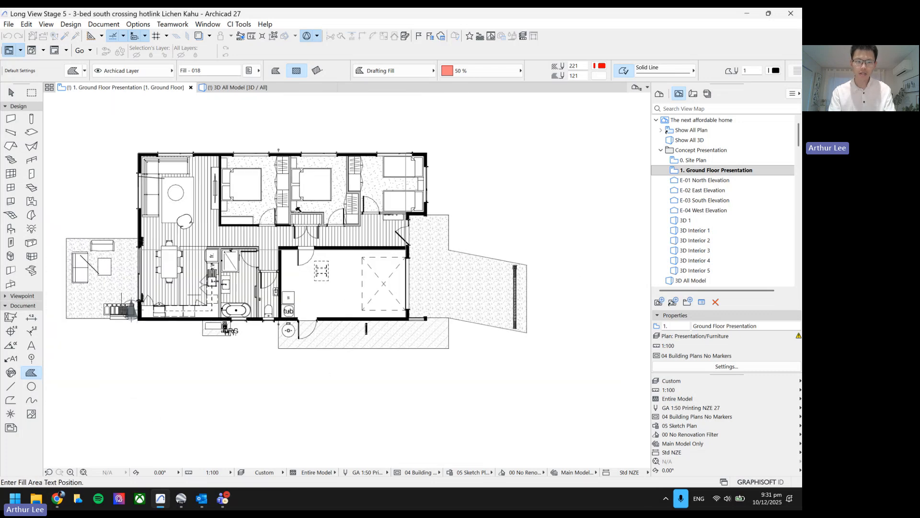
{"action": "left_click", "coordinate": [264, 208]}
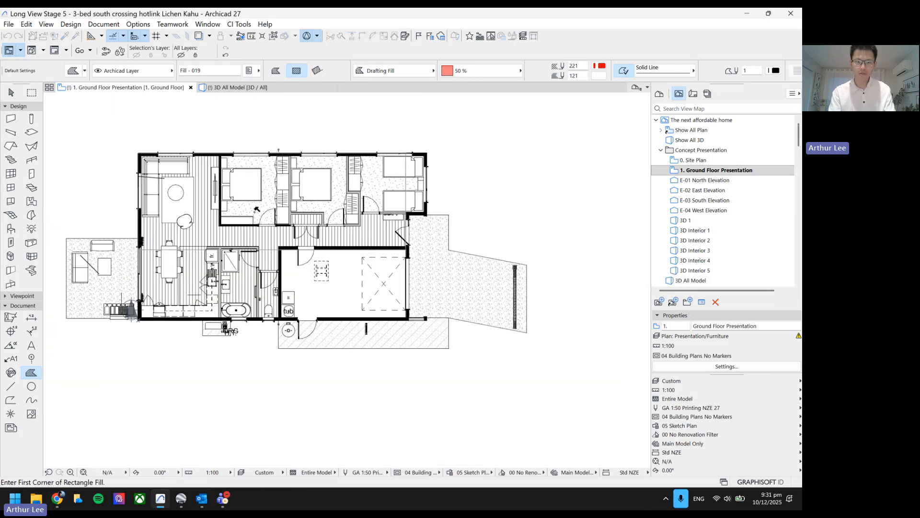
Select the new rectangular fill and set its background pen to 0 so it is transparent
{"action": "left_click", "coordinate": [405, 186], "text": "shift"}
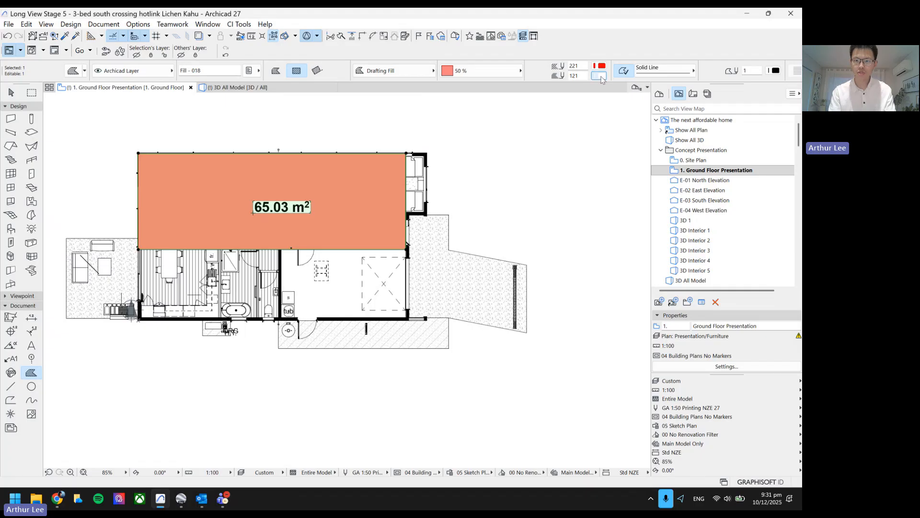
{"action": "left_click", "coordinate": [599, 76]}
{"action": "left_click", "coordinate": [739, 176]}
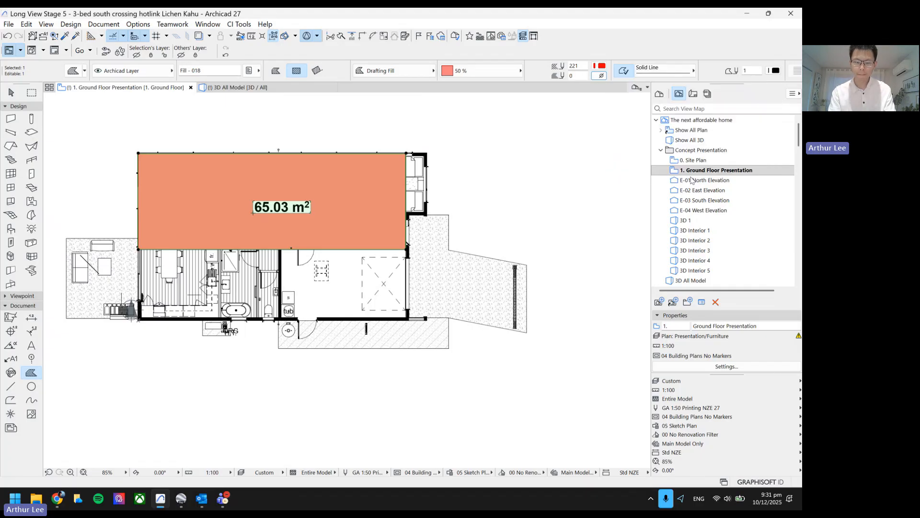
Add a node to the fill's east edge where the bedroom wall steps back, and offset the lower part to the entry wall's outer face
{"action": "scroll", "coordinate": [377, 243], "scroll_direction": "up", "scroll_amount": 5}
{"action": "left_click", "coordinate": [391, 277]}
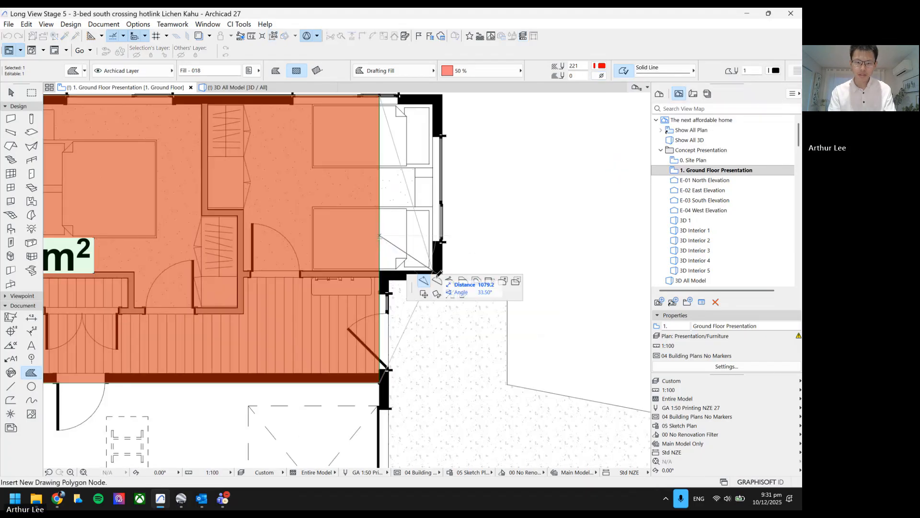
{"action": "left_click", "coordinate": [383, 280]}
{"action": "left_click", "coordinate": [380, 287]}
{"action": "left_click", "coordinate": [463, 332]}
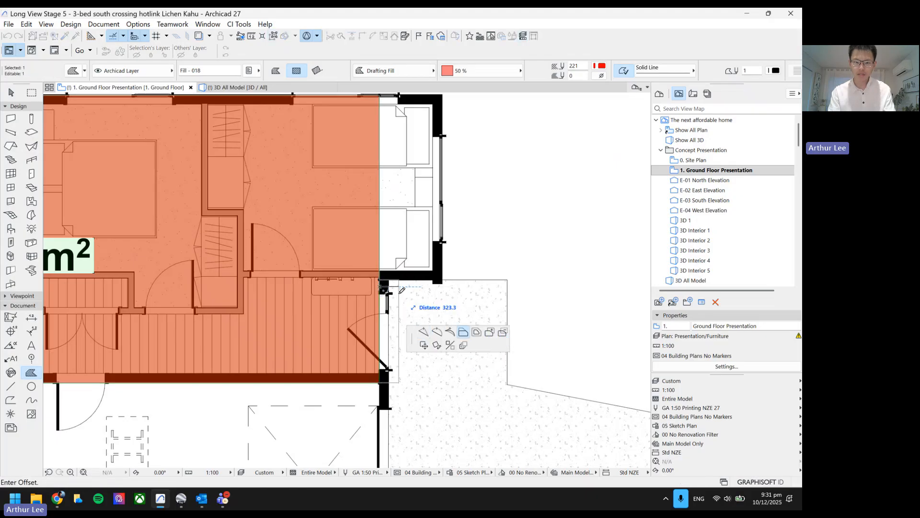
{"action": "left_click", "coordinate": [390, 282]}
Offset the upper part of the fill's east edge about 1050 mm outward to the end bedroom's outer wall corner
{"action": "left_click", "coordinate": [379, 261]}
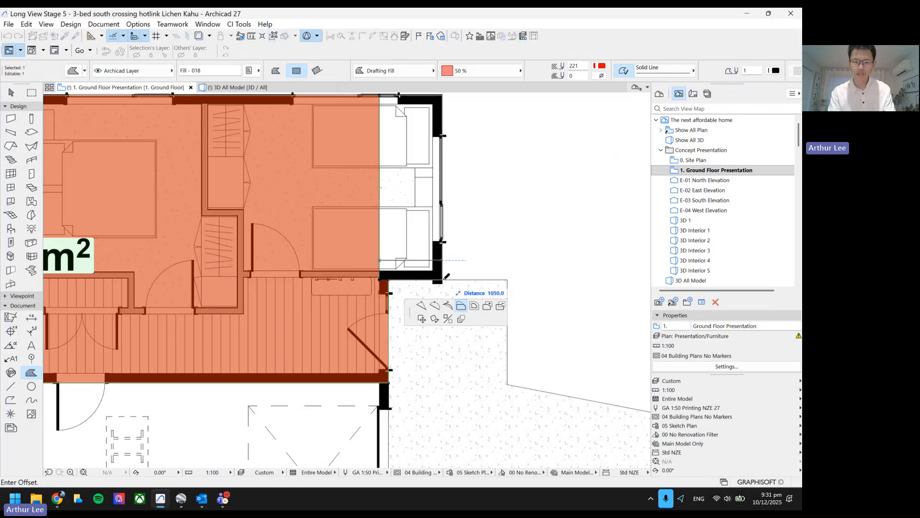
{"action": "left_click", "coordinate": [445, 276]}
{"action": "scroll", "coordinate": [336, 264], "scroll_direction": "down", "scroll_amount": 3}
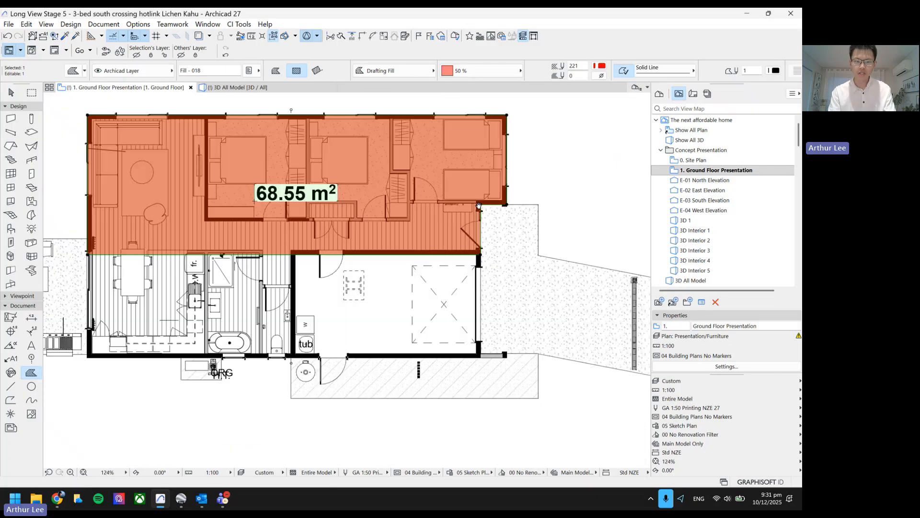
Insert a node on the fill's lower edge at the corner of the garage's dividing wall
{"action": "scroll", "coordinate": [272, 250], "scroll_direction": "up", "scroll_amount": 3}
{"action": "left_click", "coordinate": [298, 248]}
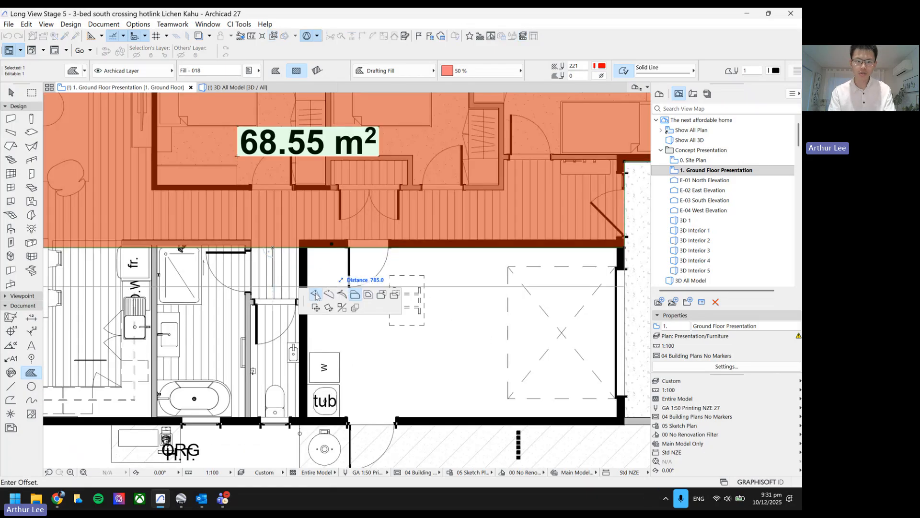
{"action": "left_click", "coordinate": [315, 294]}
{"action": "left_click", "coordinate": [307, 248]}
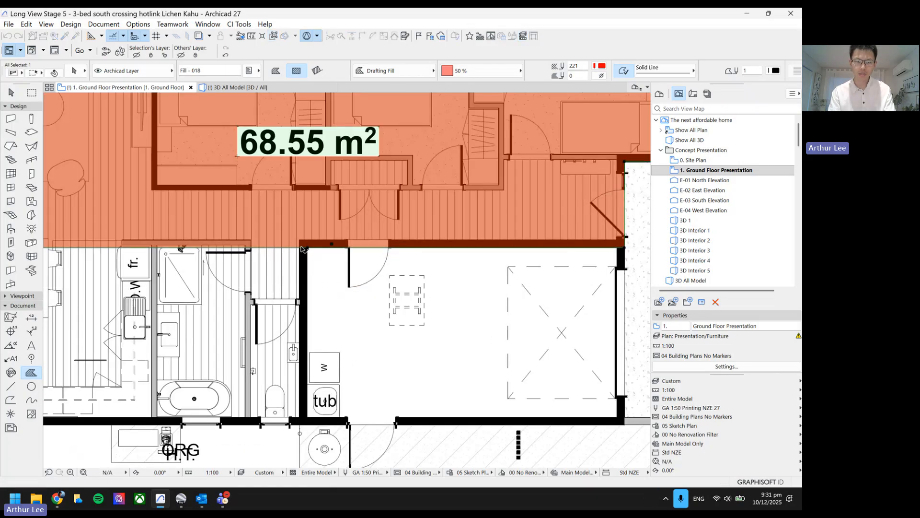
Offset the fill's lower edge west of the garage about 3565 mm to the kitchen's outer wall face, taking in the kitchen and bathrooms
{"action": "left_click", "coordinate": [286, 248]}
{"action": "left_click", "coordinate": [368, 292]}
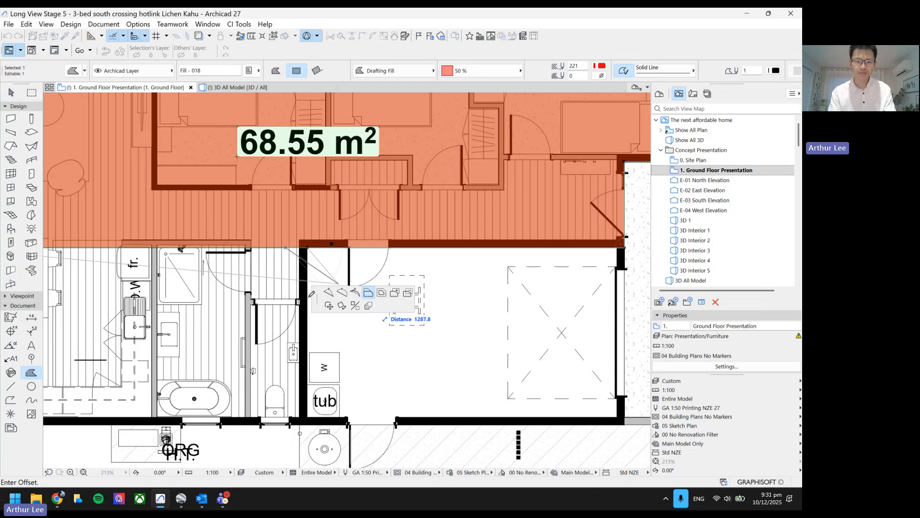
{"action": "scroll", "coordinate": [372, 295], "scroll_direction": "down", "scroll_amount": 3}
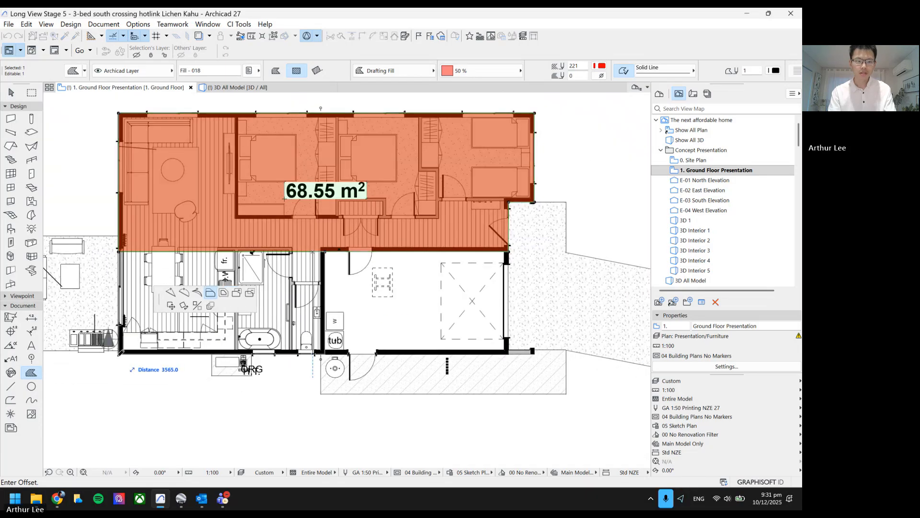
{"action": "left_click", "coordinate": [119, 354]}
{"action": "scroll", "coordinate": [316, 243], "scroll_direction": "down", "scroll_amount": 3}
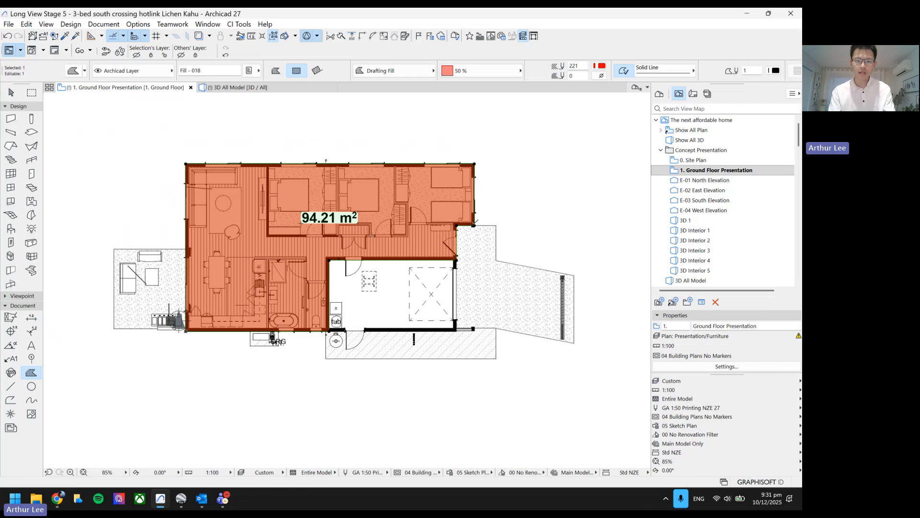
Copy the dwelling's floor area fill and paste the duplicate in the same place
{"action": "key", "text": "ctrl+c"}
{"action": "key", "text": "ctrl+v"}
{"action": "left_click", "coordinate": [511, 155]}
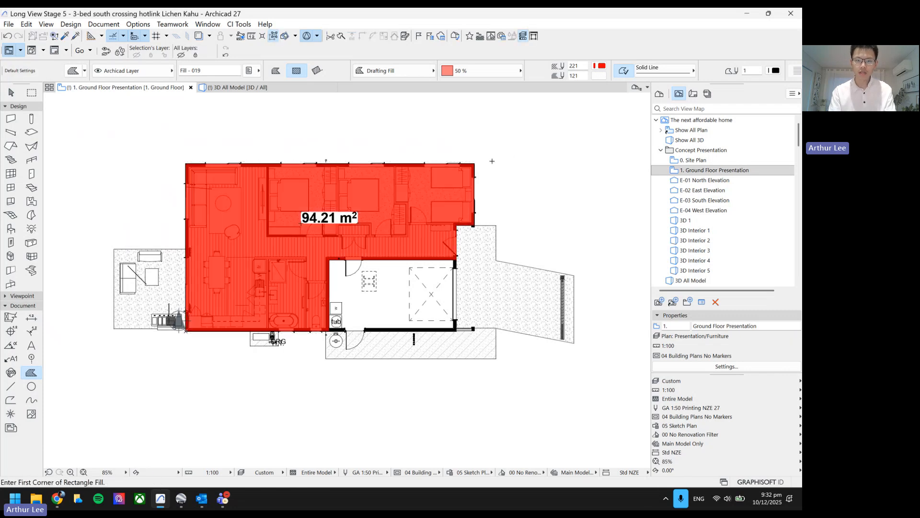
Offset all edges of the duplicate fill about 150 mm inward to the inner faces of the outer walls
{"action": "left_click", "coordinate": [475, 163], "text": "shift"}
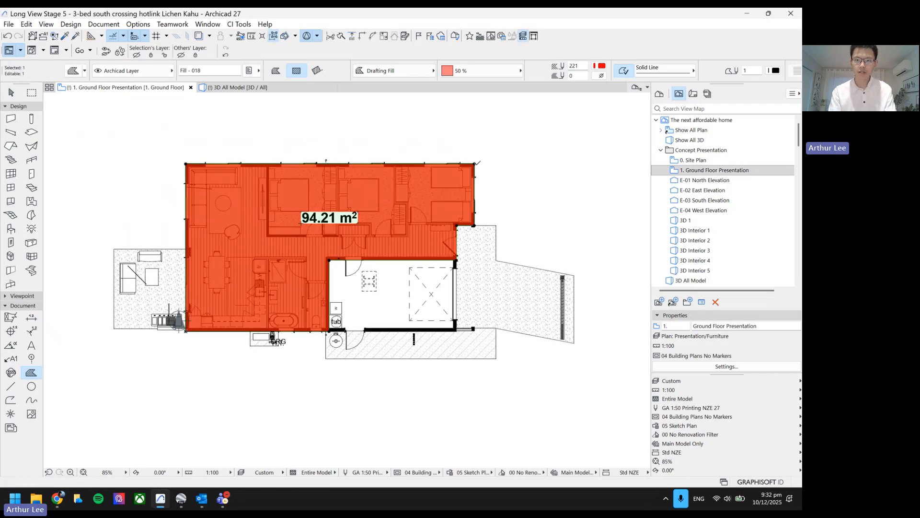
{"action": "left_click", "coordinate": [475, 163]}
{"action": "scroll", "coordinate": [472, 166], "scroll_direction": "up", "scroll_amount": 3}
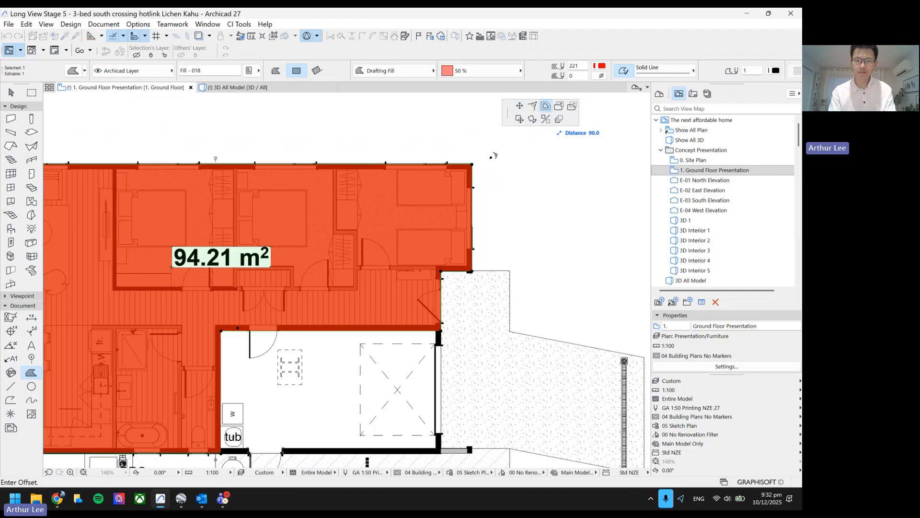
{"action": "scroll", "coordinate": [467, 171], "scroll_direction": "up", "scroll_amount": 4}
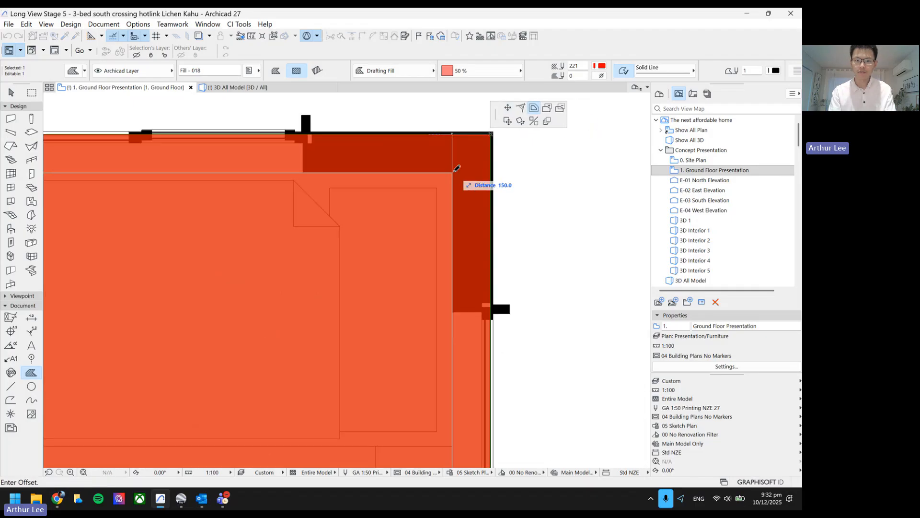
{"action": "left_click", "coordinate": [453, 171]}
{"action": "scroll", "coordinate": [452, 173], "scroll_direction": "down", "scroll_amount": 8}
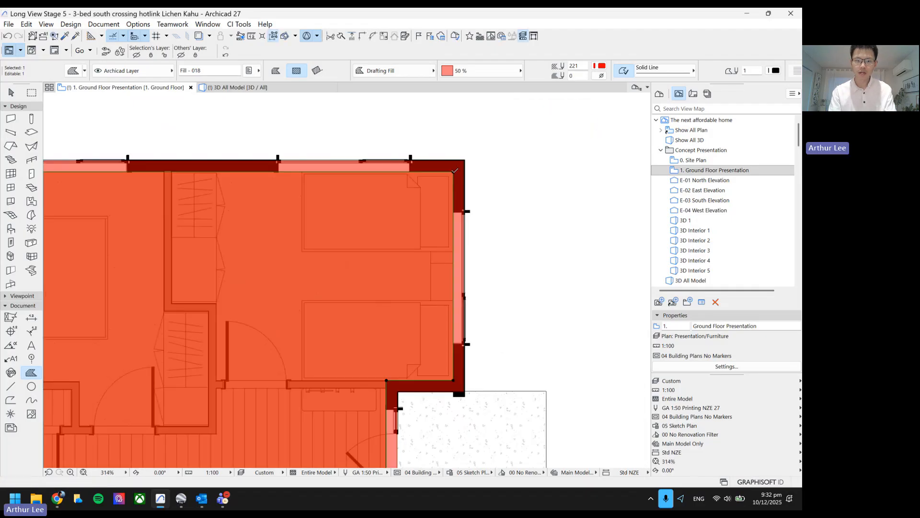
Set the inner fill's foreground pen to green pen 224 and deselect it
{"action": "left_click", "coordinate": [601, 65]}
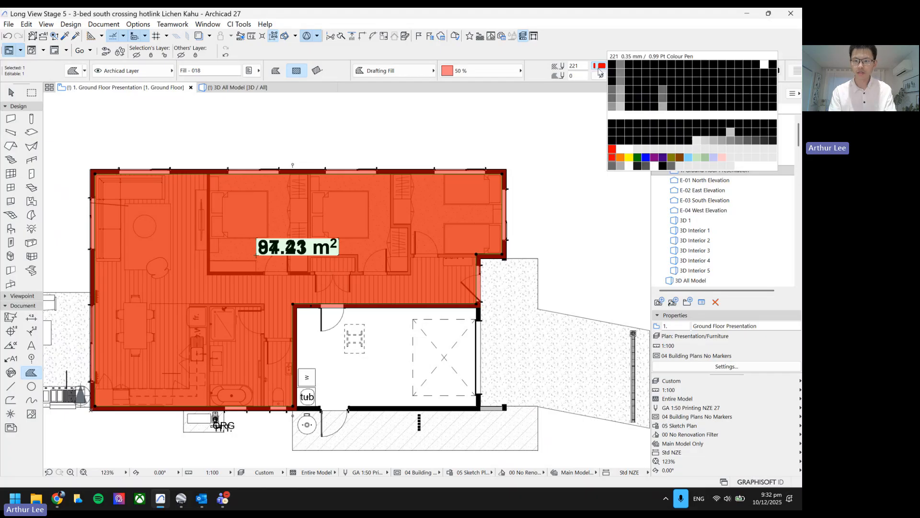
{"action": "left_click", "coordinate": [637, 158]}
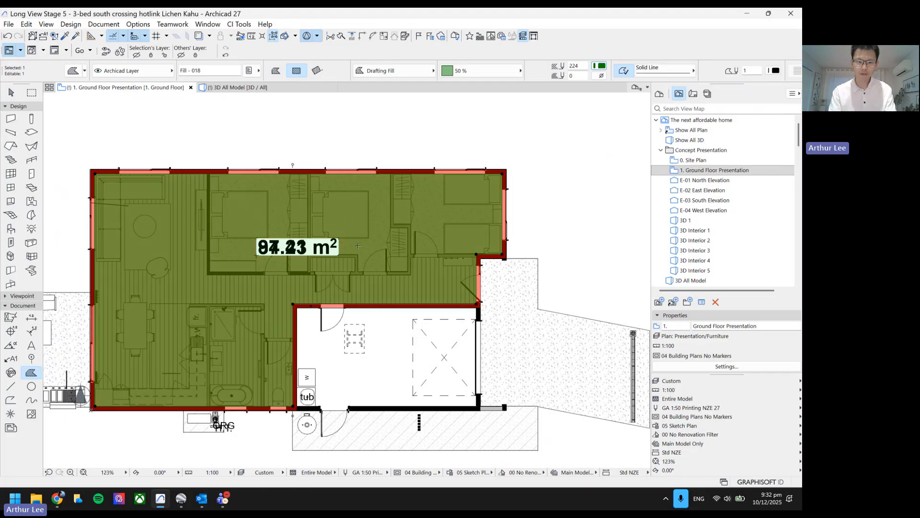
{"action": "key", "text": "Escape"}
Move the inner fill's area text straight up so it sits clear of the outer fill's area text
{"action": "left_click", "coordinate": [339, 254]}
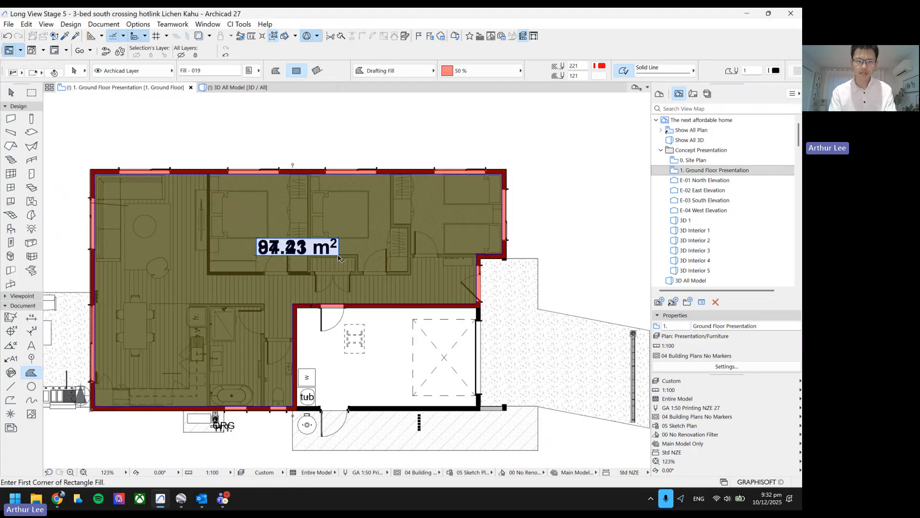
{"action": "left_click", "coordinate": [339, 255]}
{"action": "left_click", "coordinate": [339, 230]}
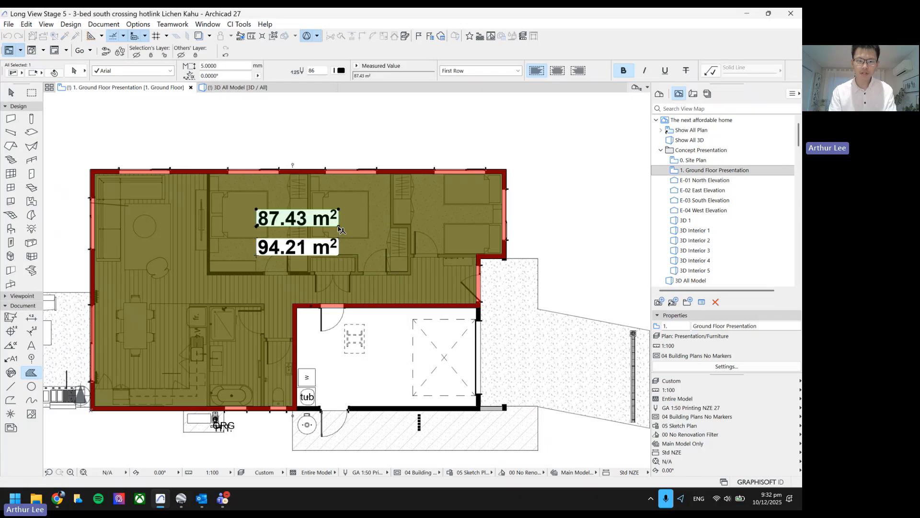
{"action": "key", "text": "Escape"}
Check the inner fill's area text, switch to ECCHO in Chrome and set the dwelling's Building CFA to 87.4 m2
{"action": "scroll", "coordinate": [347, 148], "scroll_direction": "down", "scroll_amount": 2}
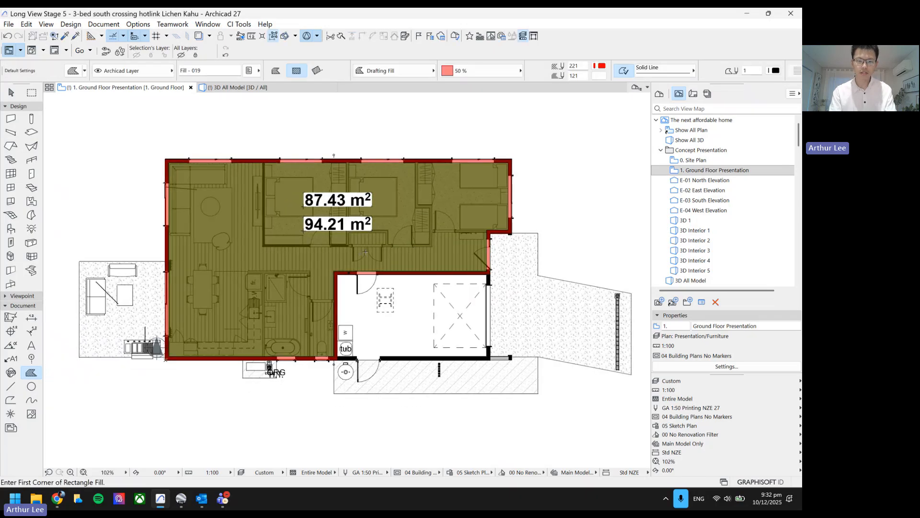
{"action": "scroll", "coordinate": [375, 251], "scroll_direction": "up", "scroll_amount": 2}
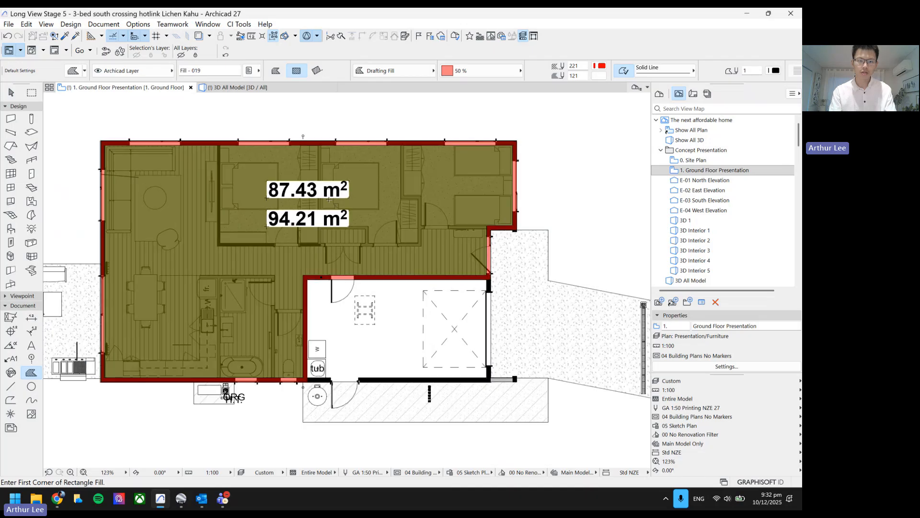
{"action": "left_click", "coordinate": [263, 200], "text": "shift"}
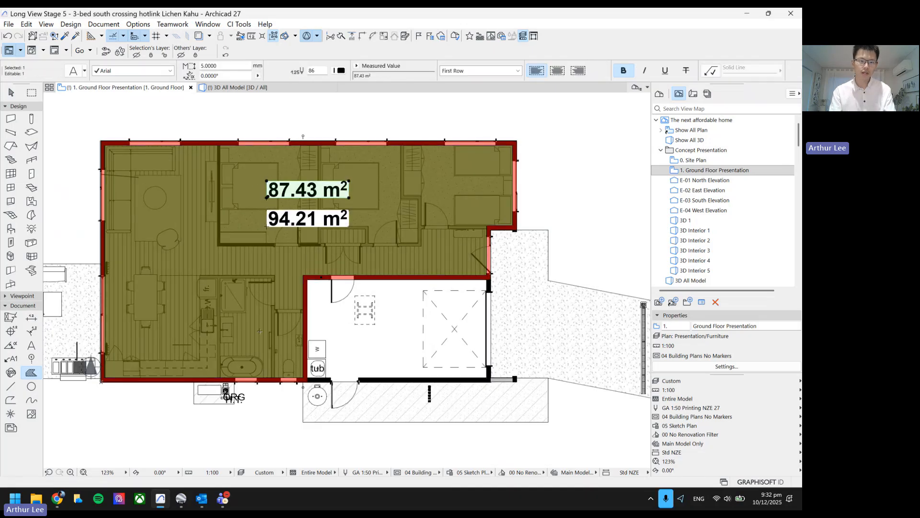
{"action": "left_click", "coordinate": [61, 502]}
{"action": "key", "text": "ctrl+a"}
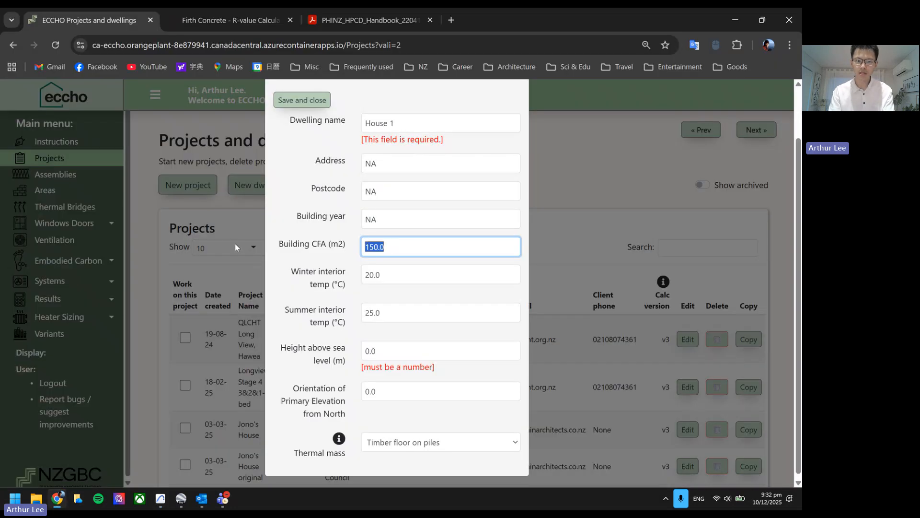
{"action": "type", "text": "87.4"}
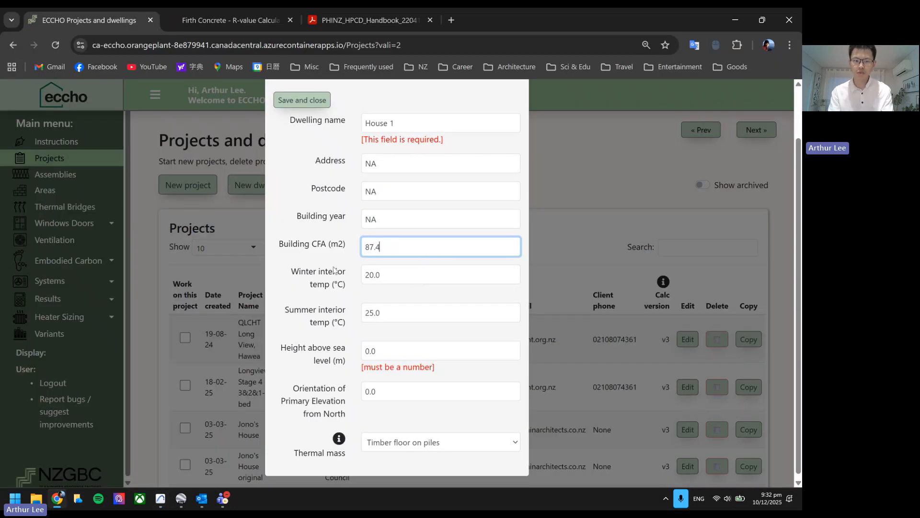
{"action": "left_click", "coordinate": [324, 264]}
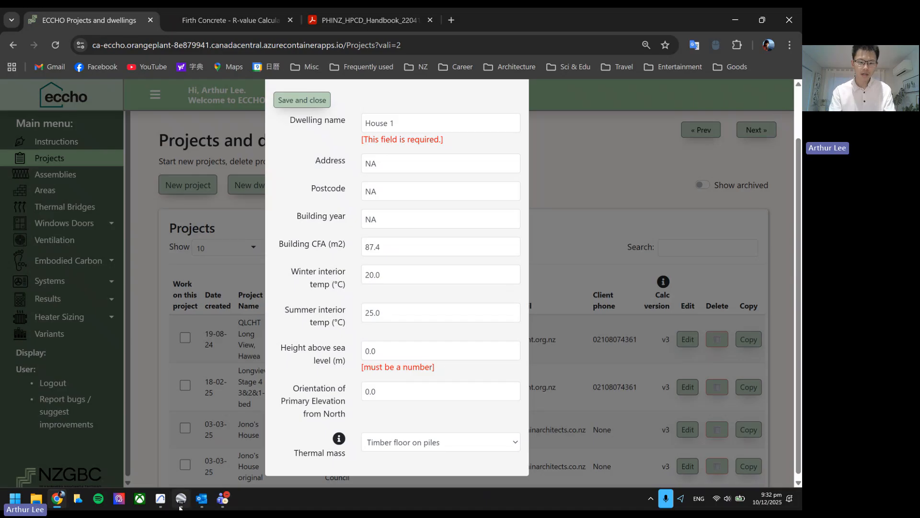
Switch to Google Earth Pro, examine the elevation of the new subdivision south of the lakeside town, and return to the ECCHO dwelling form
{"action": "mouse_move", "coordinate": [181, 507]}
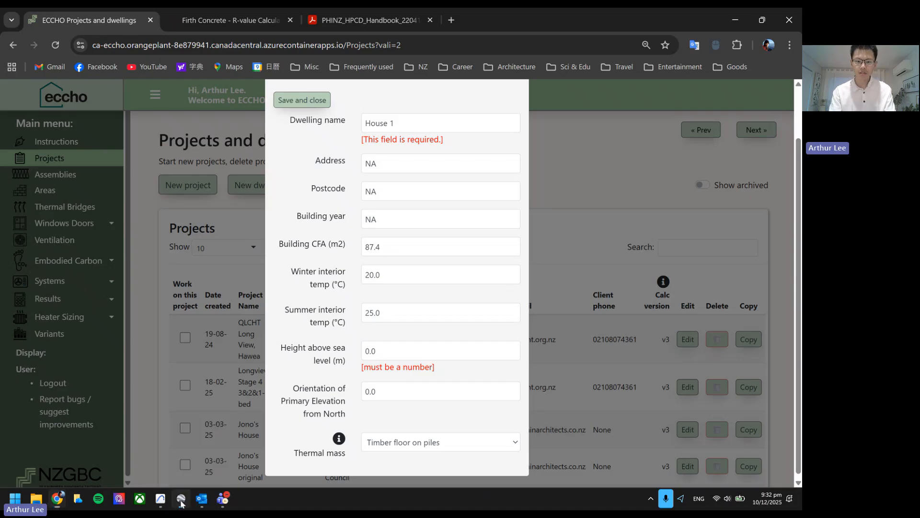
{"action": "left_click", "coordinate": [181, 499]}
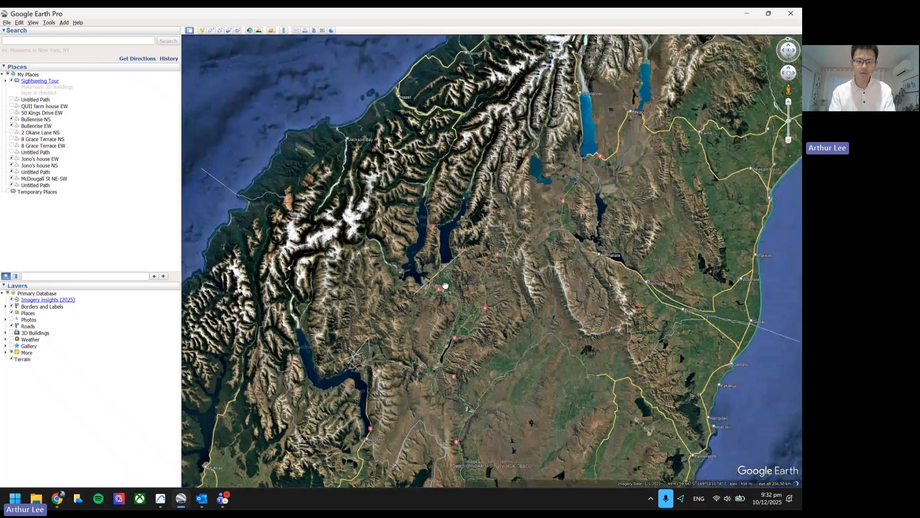
{"action": "scroll", "coordinate": [445, 285], "scroll_direction": "up", "scroll_amount": 6}
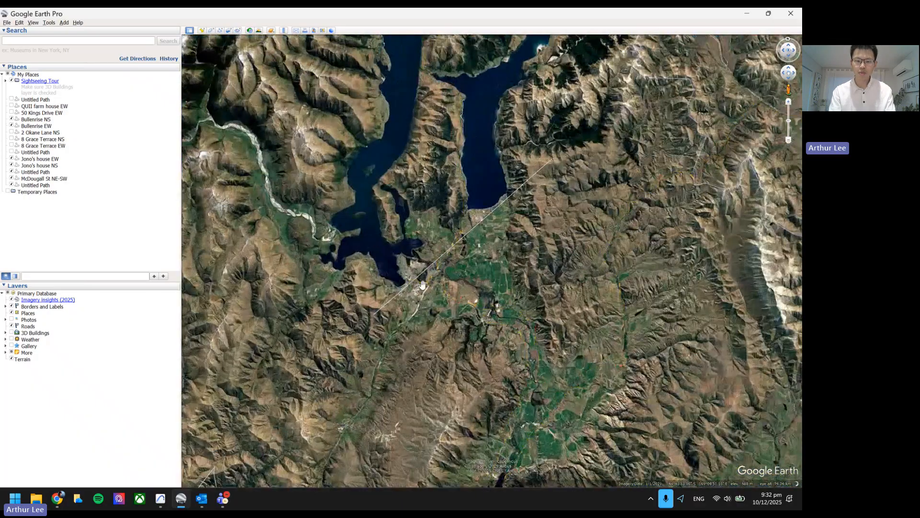
{"action": "scroll", "coordinate": [422, 285], "scroll_direction": "up", "scroll_amount": 2}
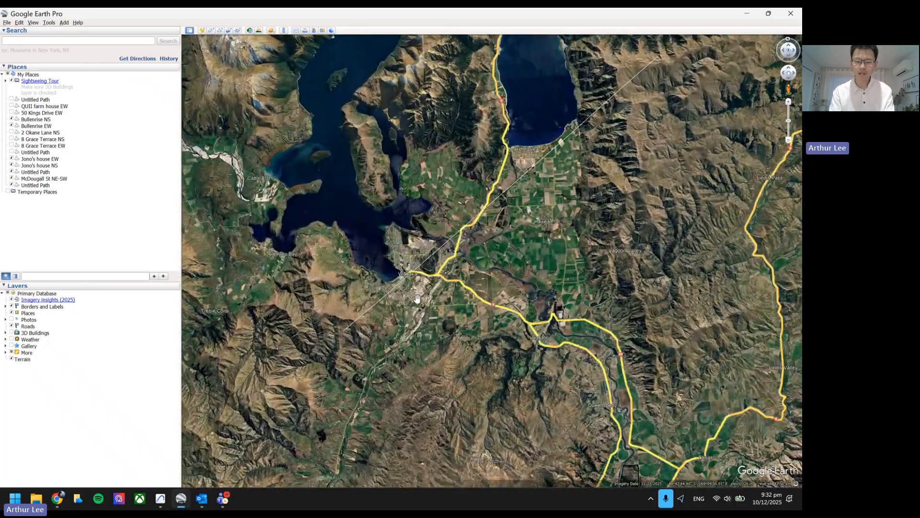
{"action": "scroll", "coordinate": [417, 298], "scroll_direction": "up", "scroll_amount": 3}
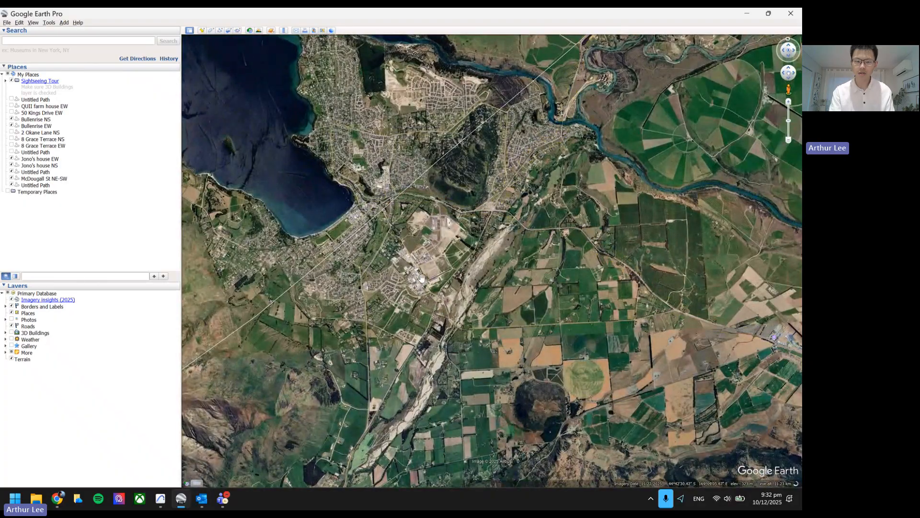
{"action": "scroll", "coordinate": [406, 303], "scroll_direction": "up", "scroll_amount": 3}
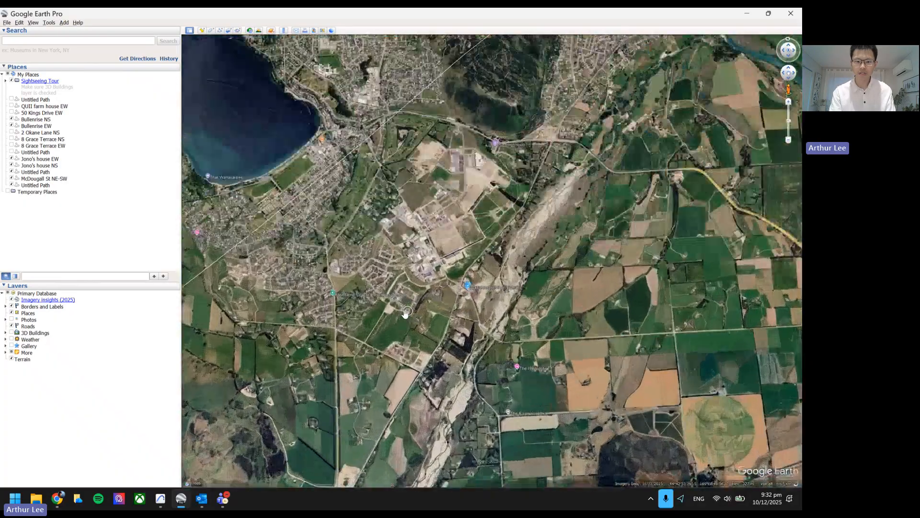
{"action": "scroll", "coordinate": [469, 297], "scroll_direction": "up", "scroll_amount": 3}
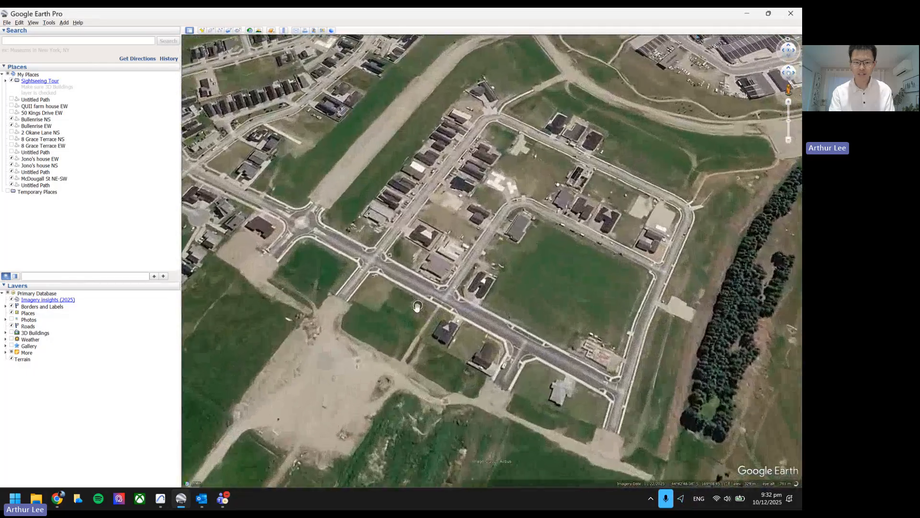
{"action": "scroll", "coordinate": [416, 306], "scroll_direction": "up", "scroll_amount": 1}
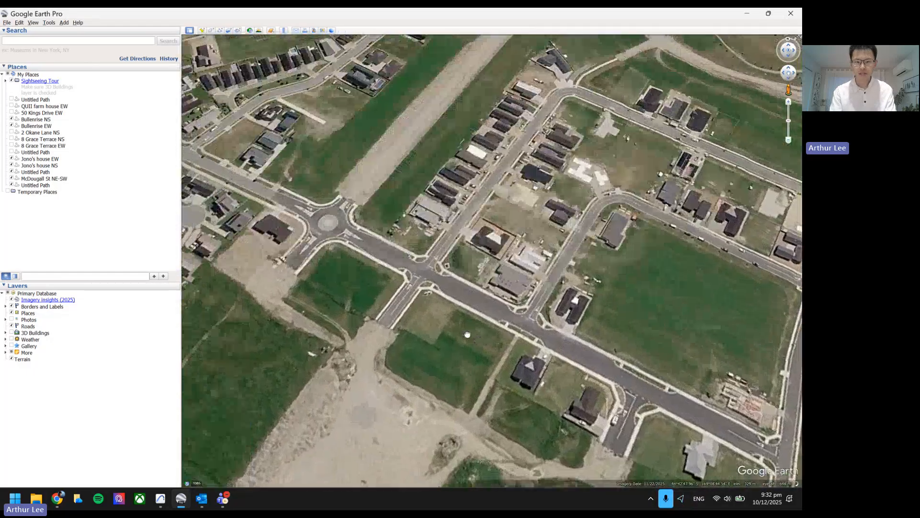
{"action": "scroll", "coordinate": [389, 344], "scroll_direction": "down", "scroll_amount": 1}
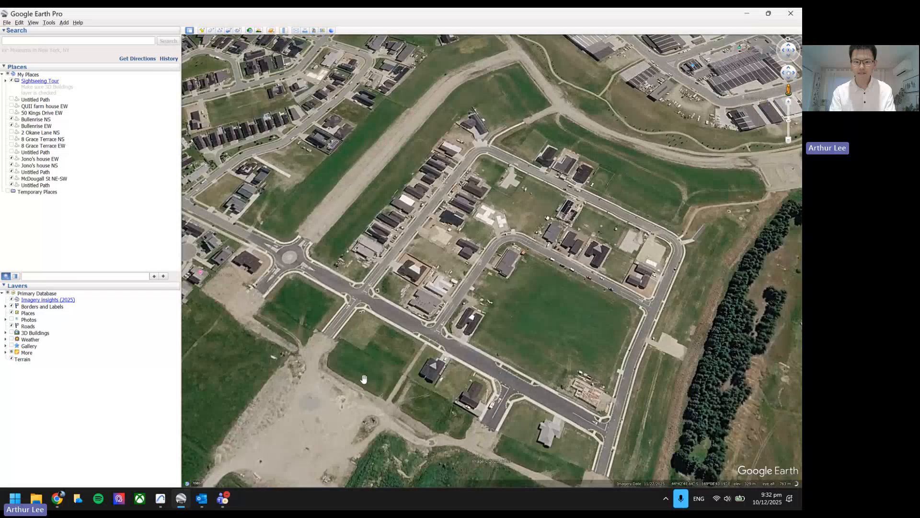
{"action": "left_click_drag", "start_coordinate": [384, 355], "coordinate": [432, 360]}
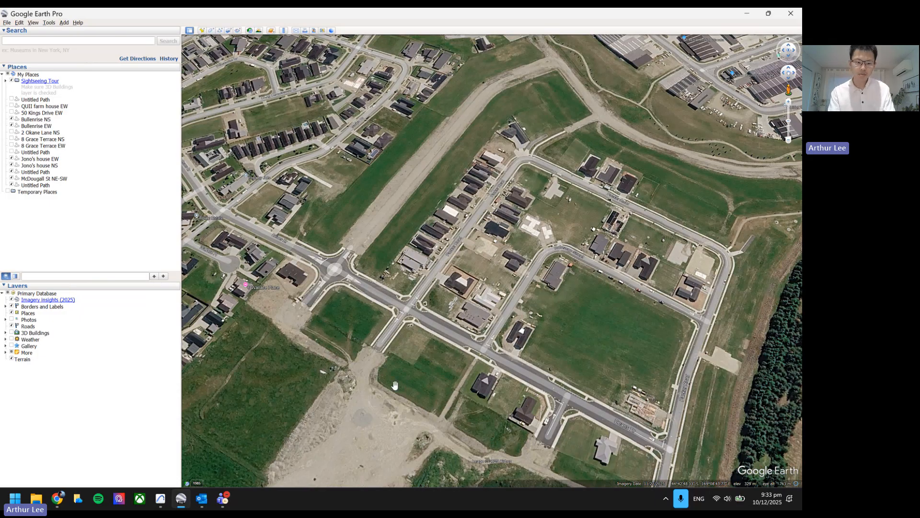
{"action": "left_click", "coordinate": [57, 500]}
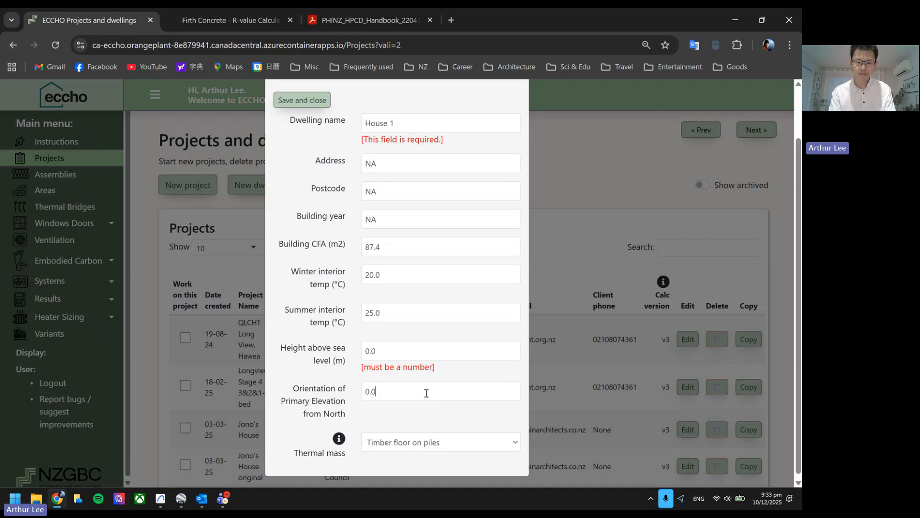
Set the dwelling's height above sea level to 329 m
{"action": "left_click", "coordinate": [424, 350]}
{"action": "key", "text": "ctrl+a"}
{"action": "type", "text": "329"}
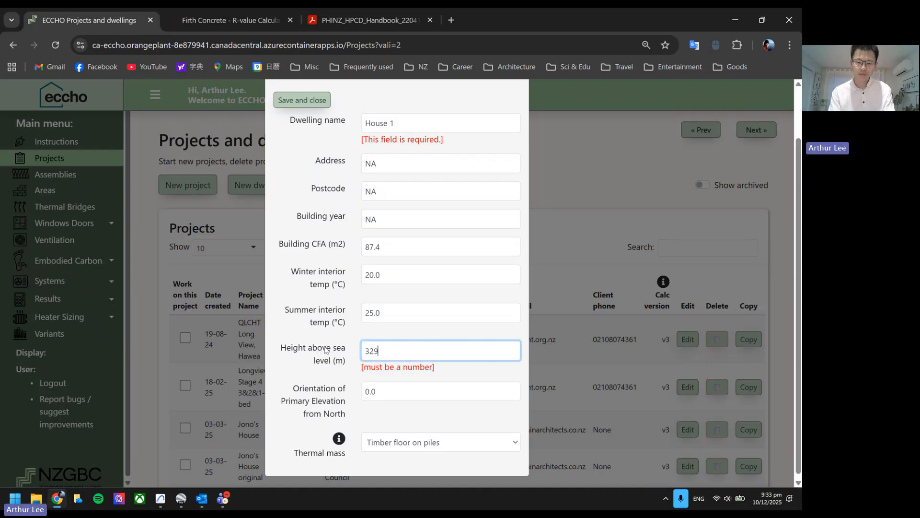
{"action": "scroll", "coordinate": [337, 360], "scroll_direction": "down", "scroll_amount": 1}
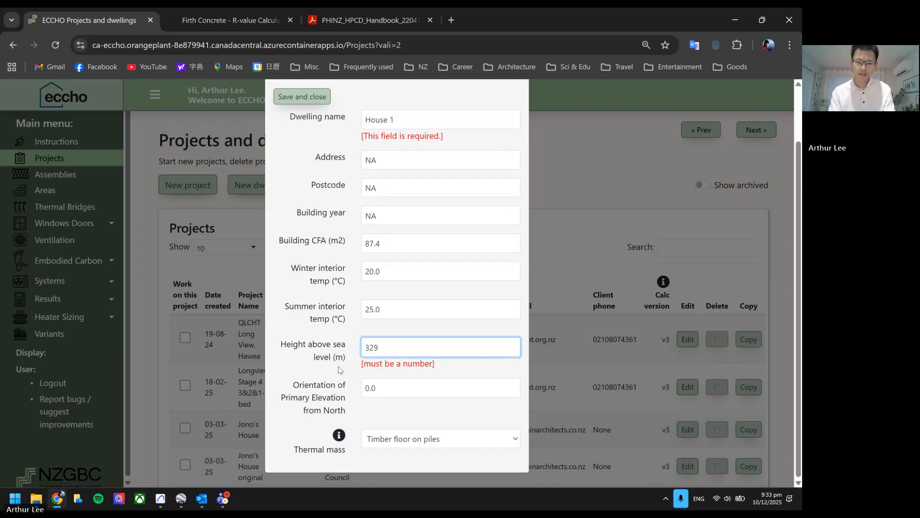
{"action": "left_click", "coordinate": [387, 414]}
Set the dwelling's thermal mass to Concrete slab single level timber, and save and close the dwelling form
{"action": "mouse_move", "coordinate": [327, 453]}
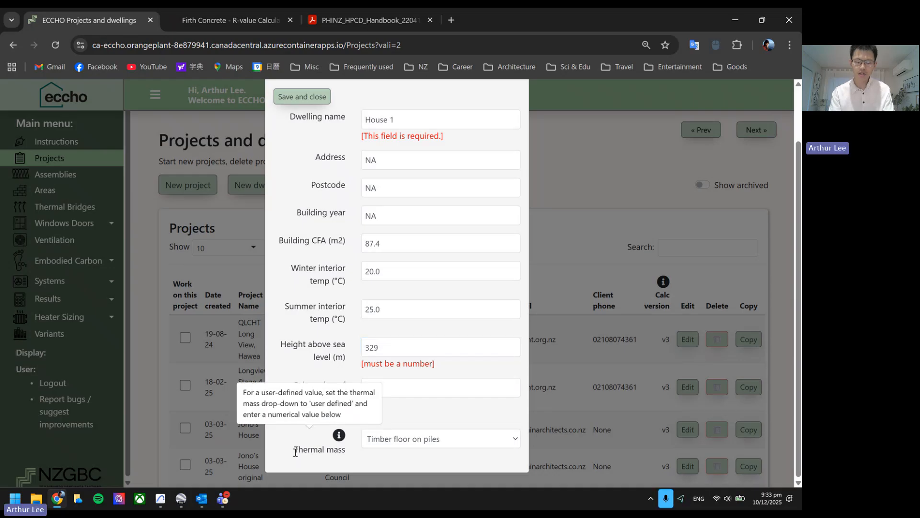
{"action": "mouse_move", "coordinate": [295, 449]}
{"action": "left_mouse_down"}
{"action": "mouse_move", "coordinate": [349, 455]}
{"action": "mouse_move", "coordinate": [293, 459]}
{"action": "left_mouse_up"}
{"action": "left_click", "coordinate": [349, 455]}
{"action": "left_click", "coordinate": [294, 456]}
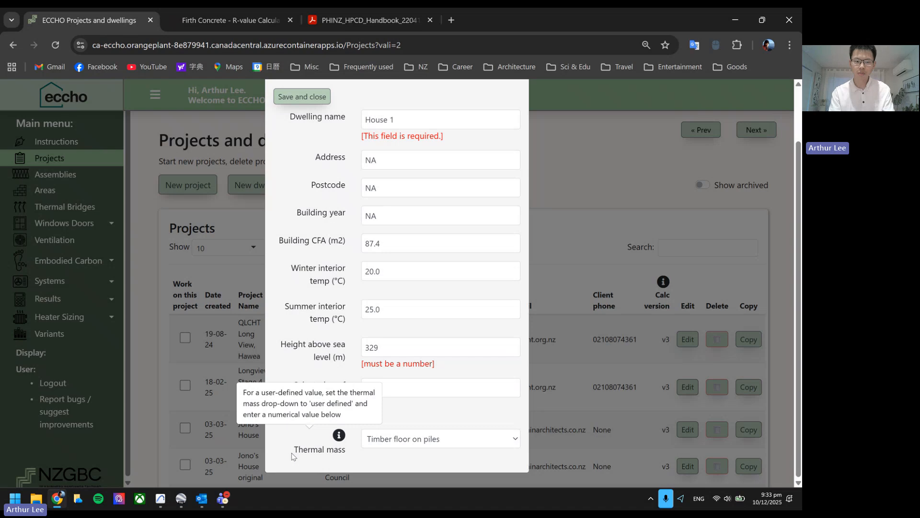
{"action": "left_click", "coordinate": [422, 439]}
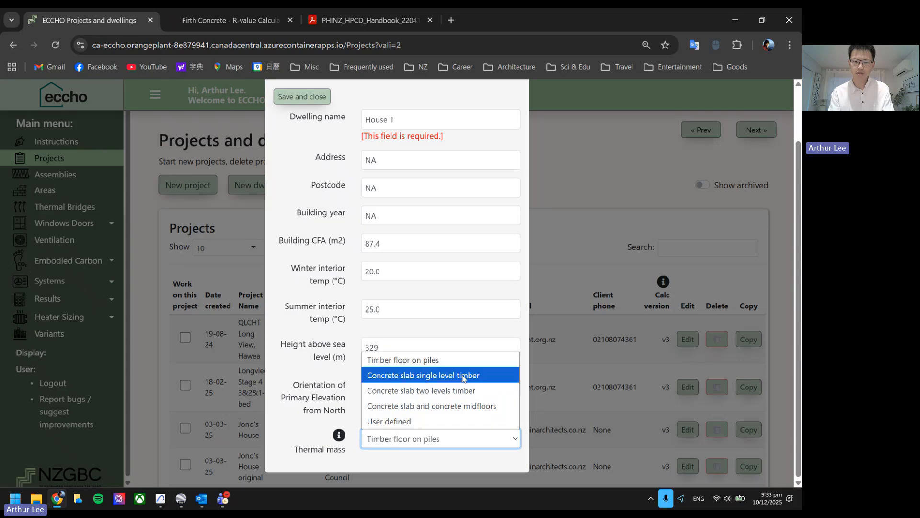
{"action": "left_click", "coordinate": [487, 380]}
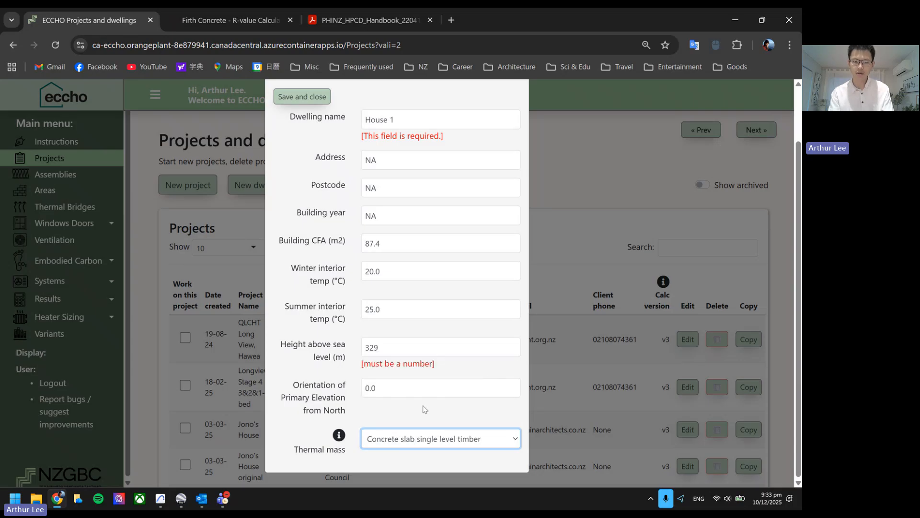
{"action": "left_click", "coordinate": [320, 97]}
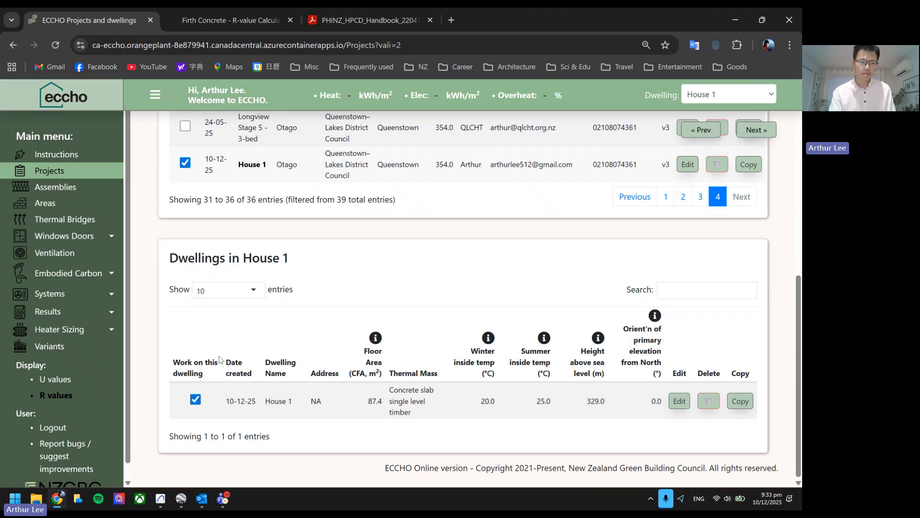
Start a new detailed wall assembly for the project, described as Wall 1 and adjacent to Ventilated
{"action": "left_click", "coordinate": [70, 188]}
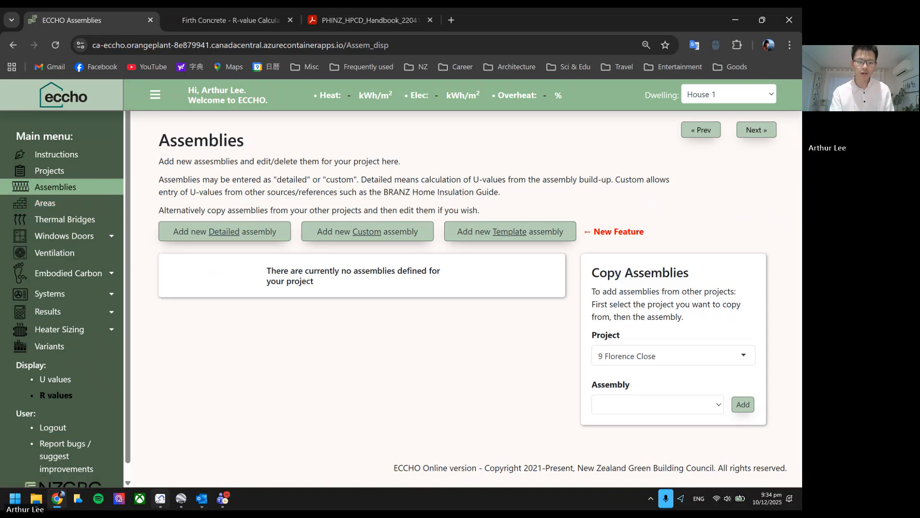
{"action": "mouse_move", "coordinate": [161, 499]}
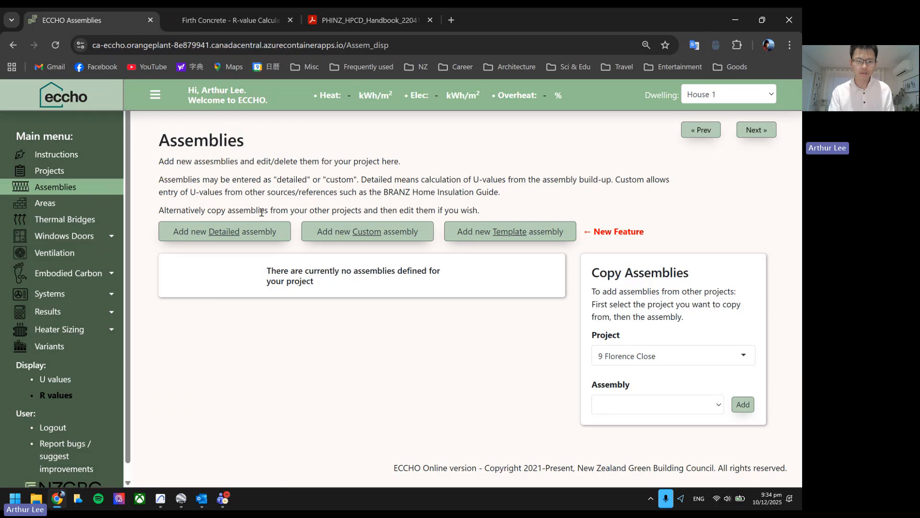
{"action": "left_click", "coordinate": [227, 238]}
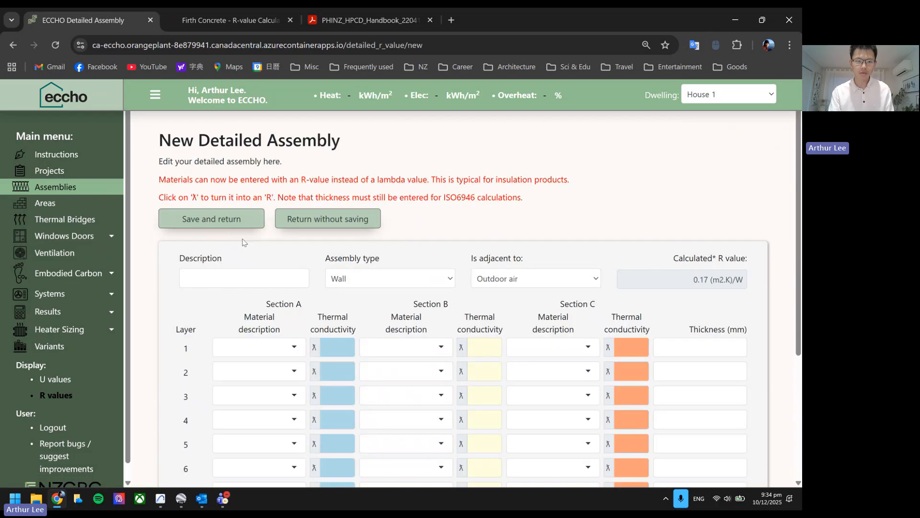
{"action": "scroll", "coordinate": [244, 242], "scroll_direction": "down", "scroll_amount": 2}
{"action": "left_click", "coordinate": [259, 158]}
{"action": "type", "text": "Wall"}
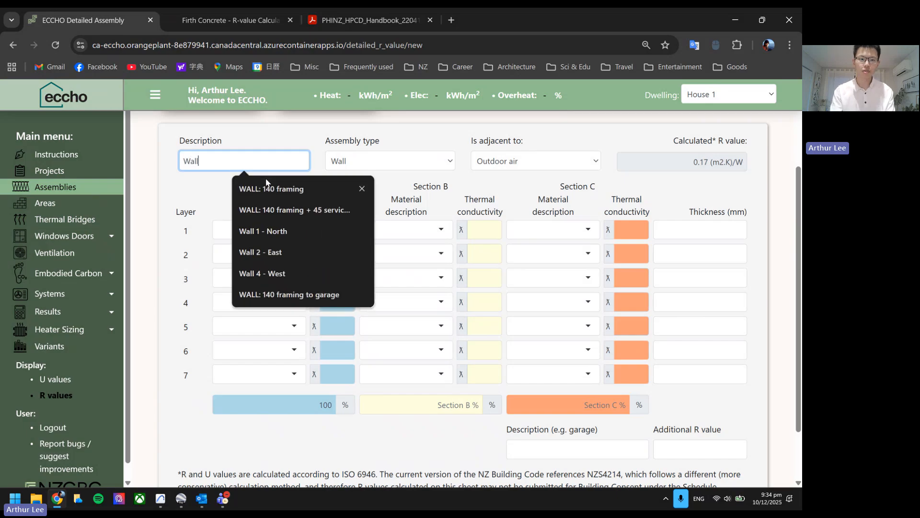
{"action": "type", "text": " 1"}
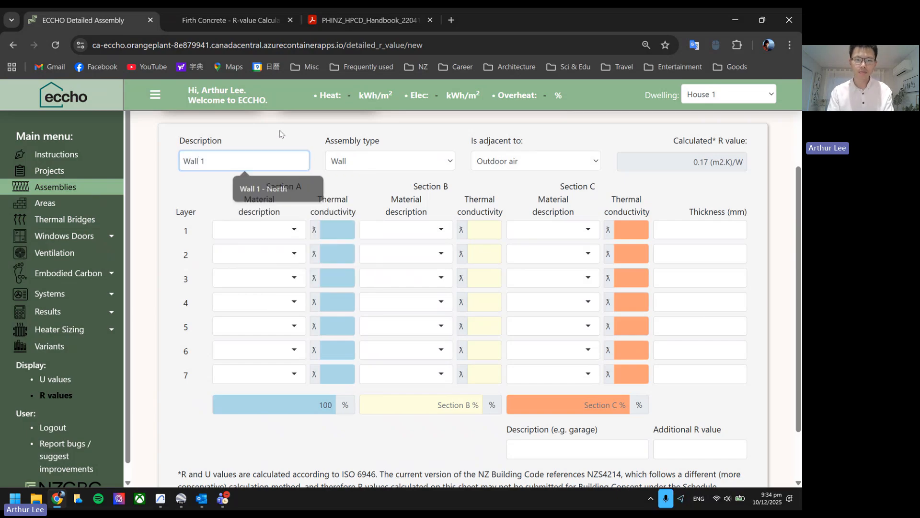
{"action": "left_click", "coordinate": [513, 152]}
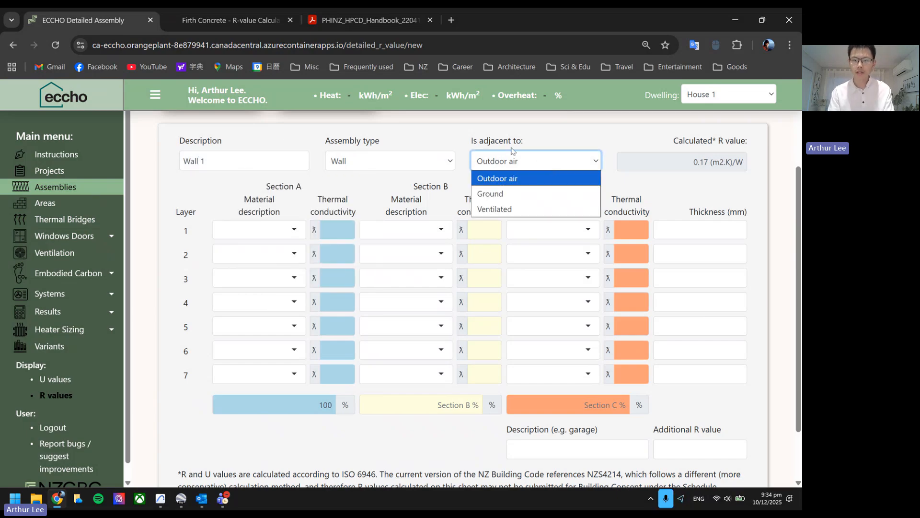
{"action": "left_click", "coordinate": [510, 210]}
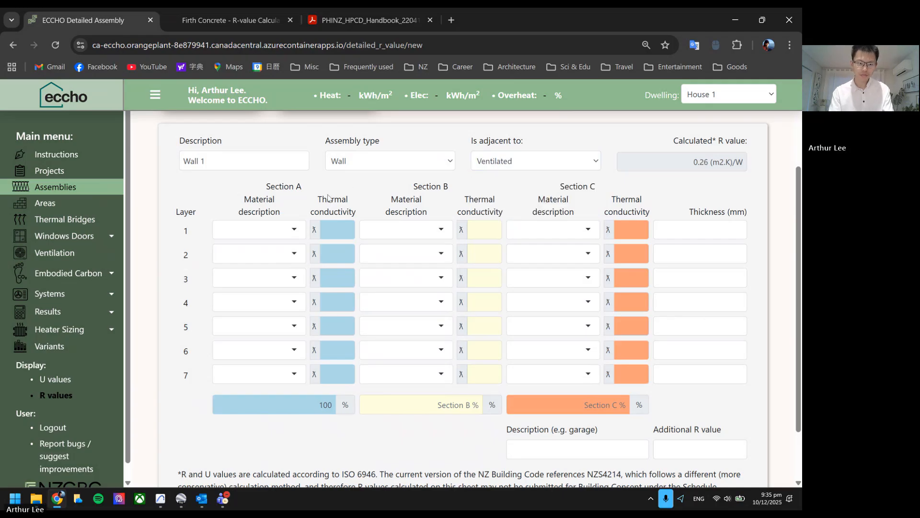
Assign Ecoinsulation Wall High Perf. 2.8 as the Section A material of layer 1
{"action": "left_click", "coordinate": [294, 229]}
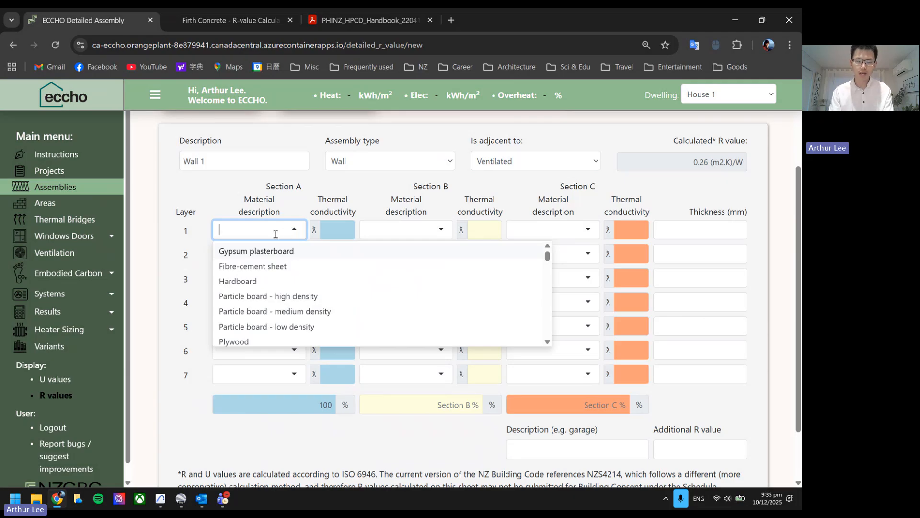
{"action": "type", "text": "insul"}
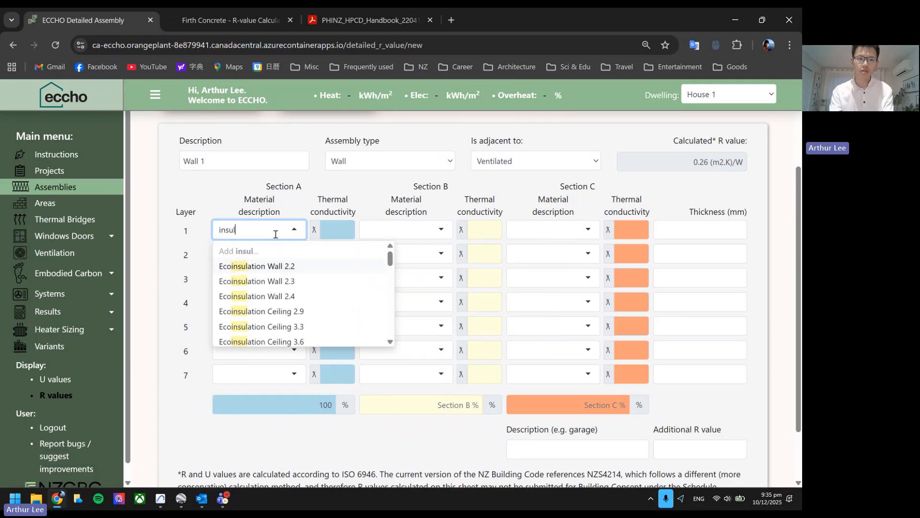
{"action": "scroll", "coordinate": [288, 283], "scroll_direction": "down", "scroll_amount": 3}
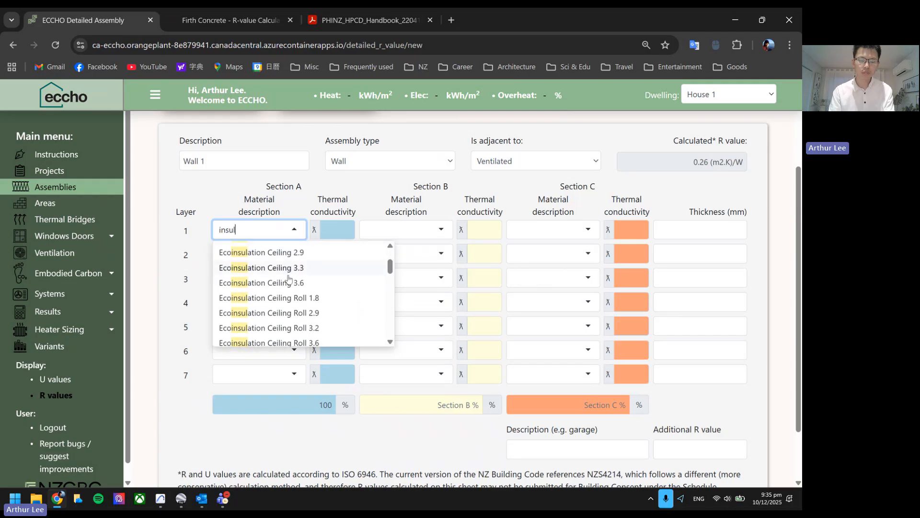
{"action": "scroll", "coordinate": [288, 293], "scroll_direction": "down", "scroll_amount": 2}
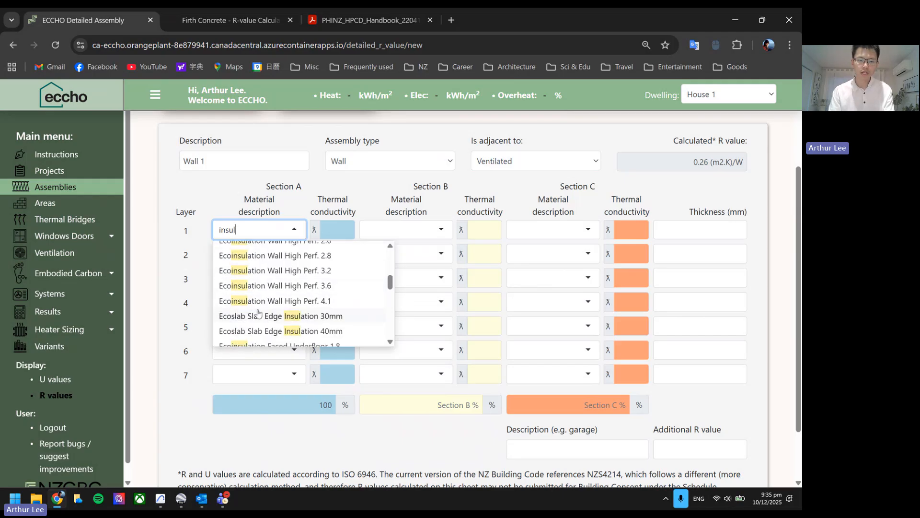
{"action": "scroll", "coordinate": [264, 307], "scroll_direction": "up", "scroll_amount": 5}
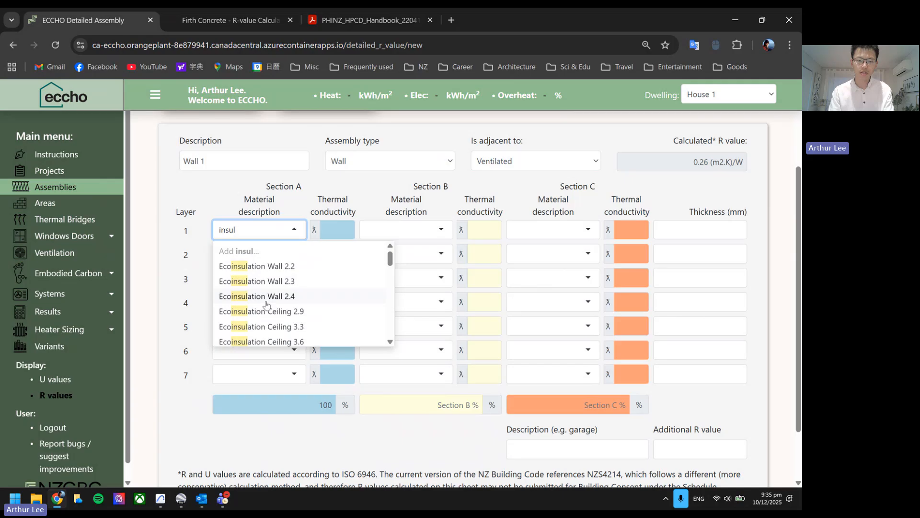
{"action": "scroll", "coordinate": [267, 306], "scroll_direction": "down", "scroll_amount": 2}
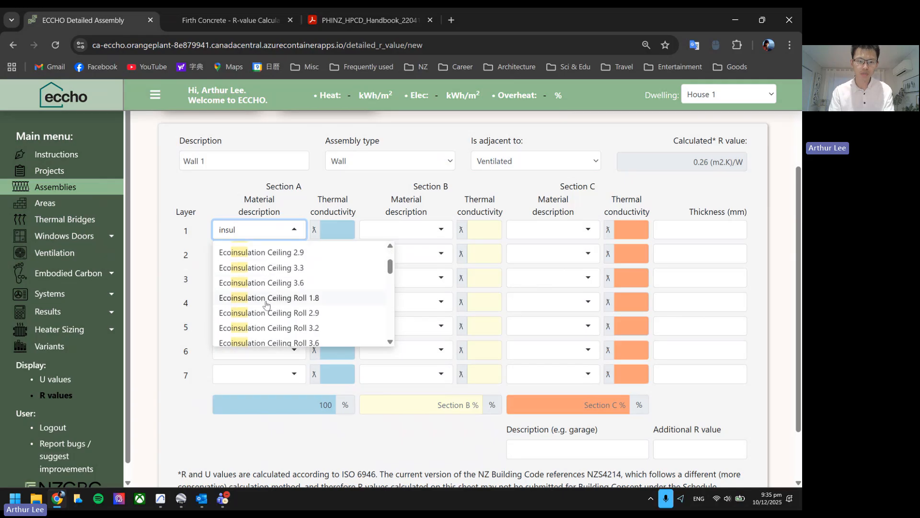
{"action": "scroll", "coordinate": [266, 305], "scroll_direction": "down", "scroll_amount": 2}
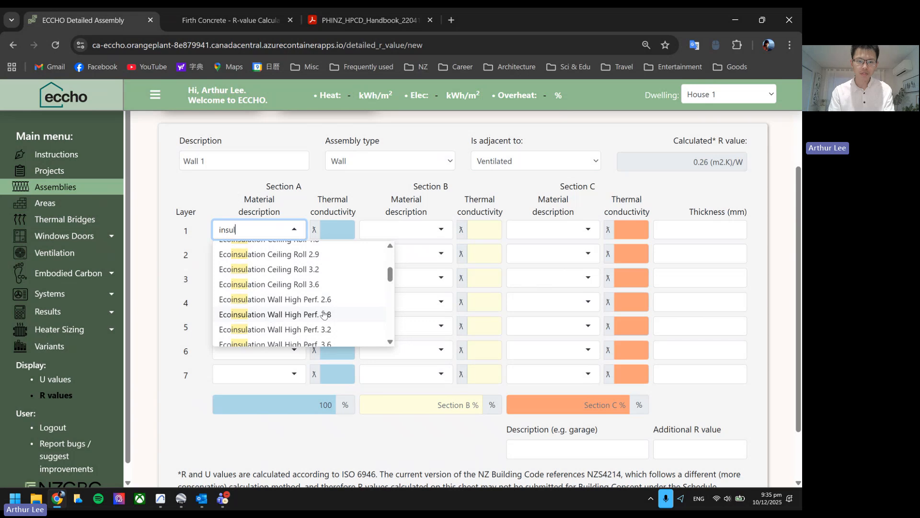
{"action": "left_click", "coordinate": [300, 317]}
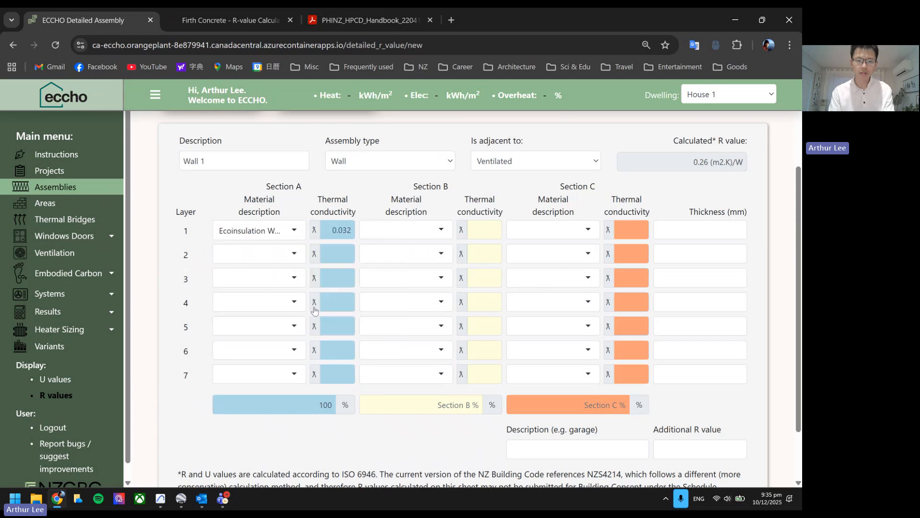
Assign Timber Softwoods (e.g. pine) @ 12 % mc as layer 1's Section B material and set the Section B share to 30 %
{"action": "scroll", "coordinate": [420, 230], "scroll_direction": "down", "scroll_amount": 1}
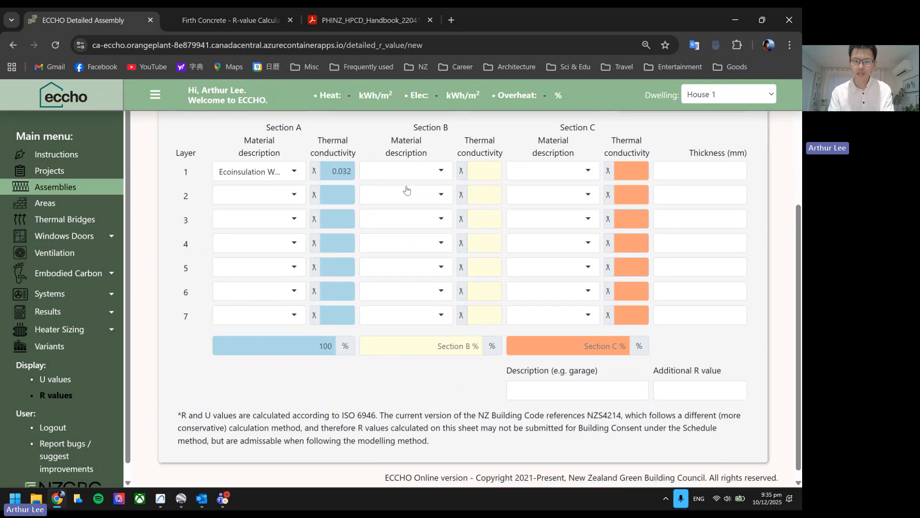
{"action": "left_click", "coordinate": [439, 171]}
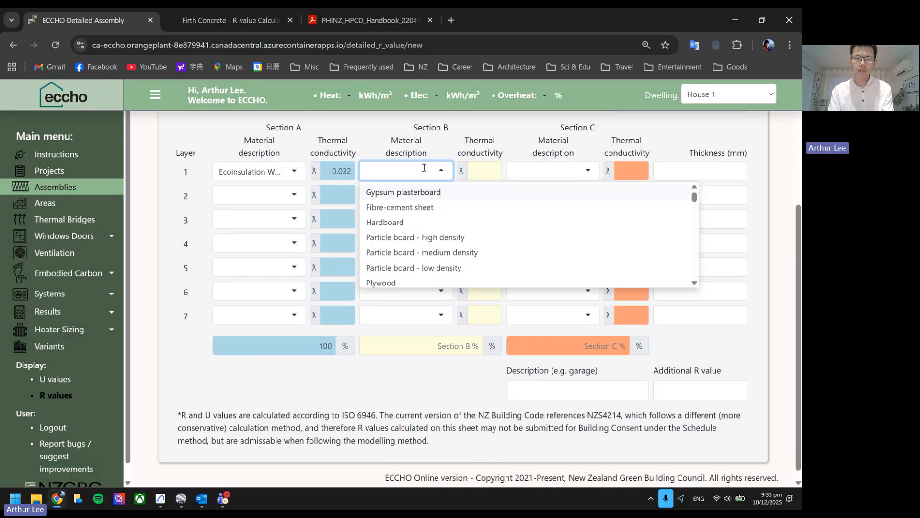
{"action": "type", "text": "timber"}
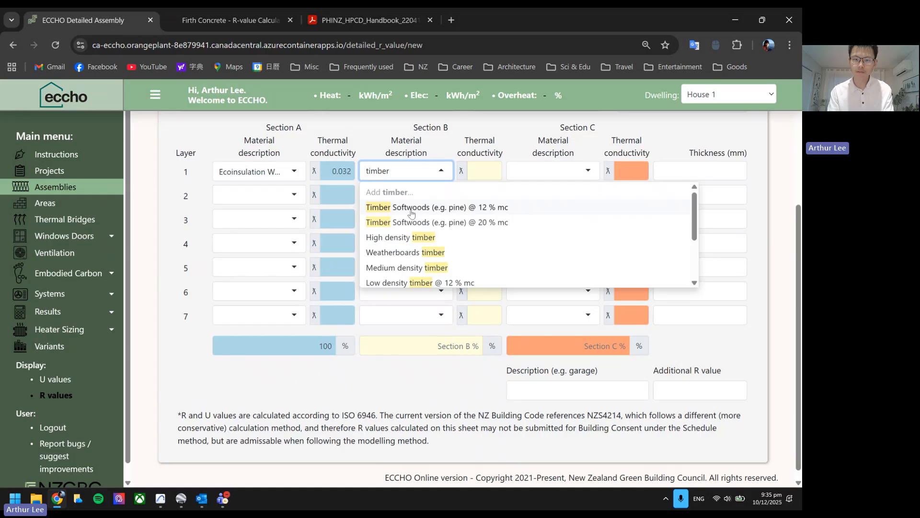
{"action": "left_click", "coordinate": [471, 210]}
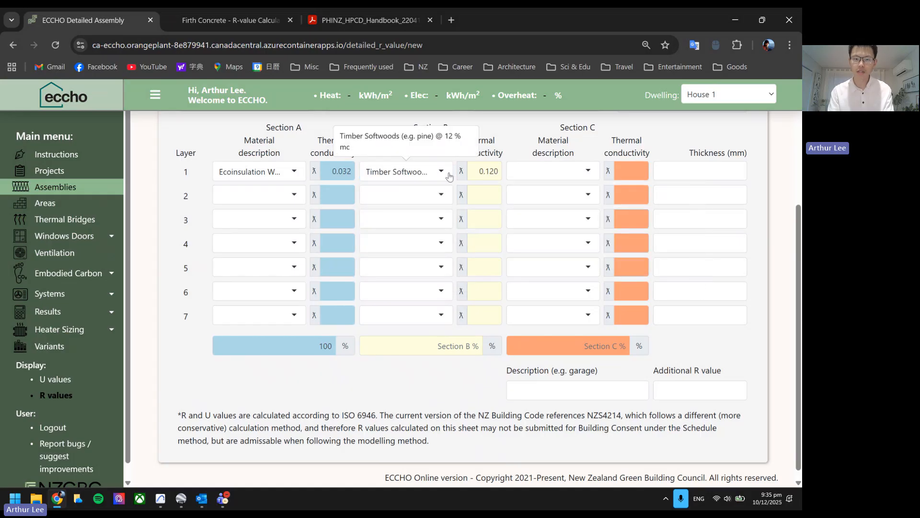
{"action": "left_click", "coordinate": [440, 344]}
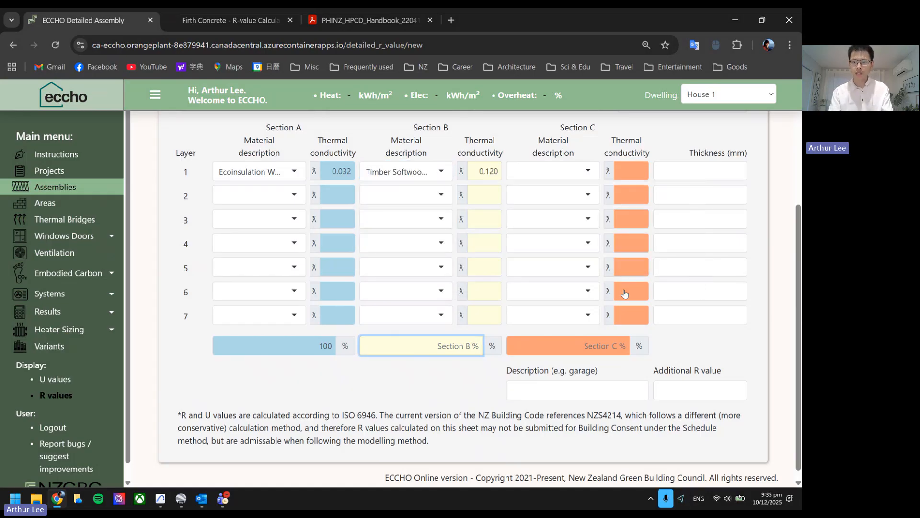
{"action": "left_click", "coordinate": [468, 345]}
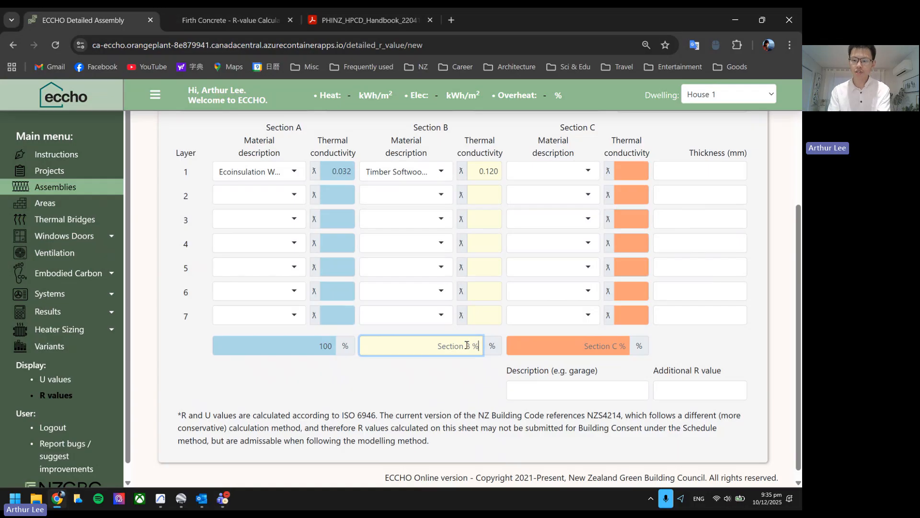
{"action": "type", "text": "30"}
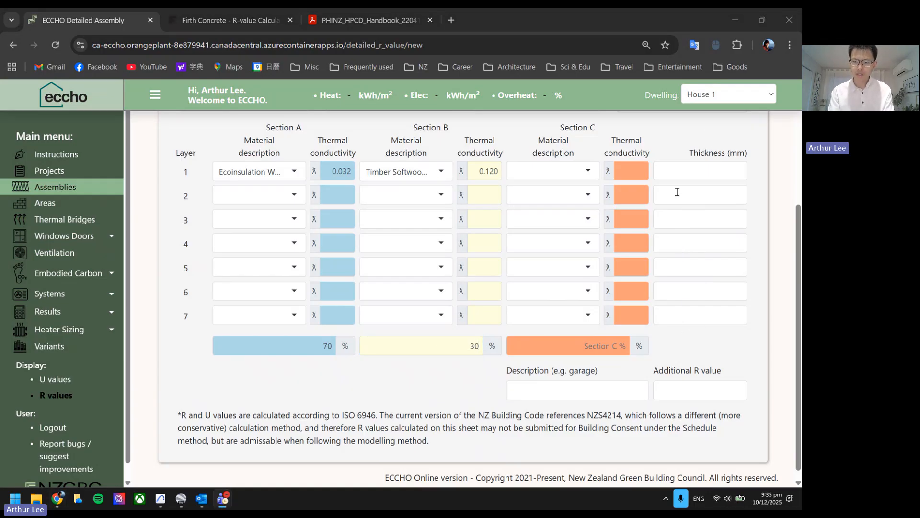
Set the thickness of layer 1 to 90 mm
{"action": "left_click", "coordinate": [674, 168]}
{"action": "type", "text": "9"}
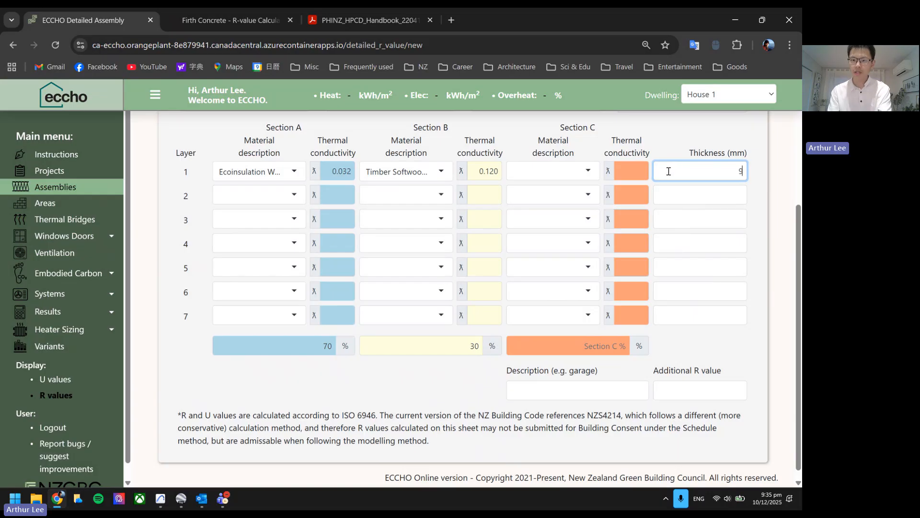
{"action": "type", "text": "0"}
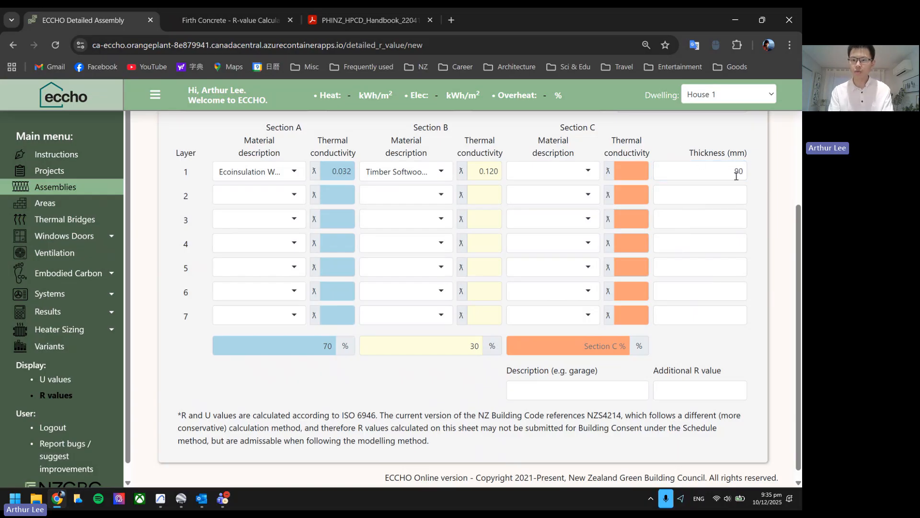
Add Gypsum plasterboard as the Section A material of layer 2 with a thickness of 10 mm, and check the calculated R value
{"action": "left_click", "coordinate": [280, 190]}
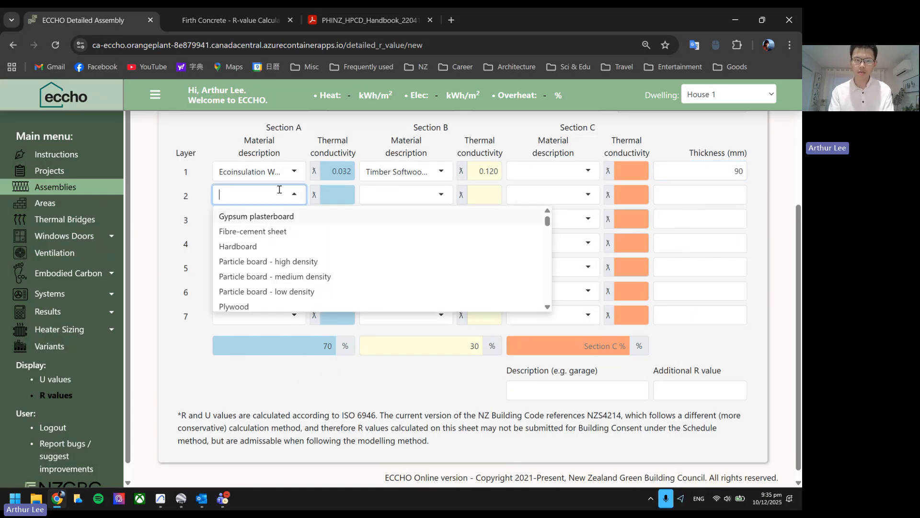
{"action": "left_click", "coordinate": [272, 216]}
{"action": "left_click", "coordinate": [707, 196]}
{"action": "type", "text": "10"}
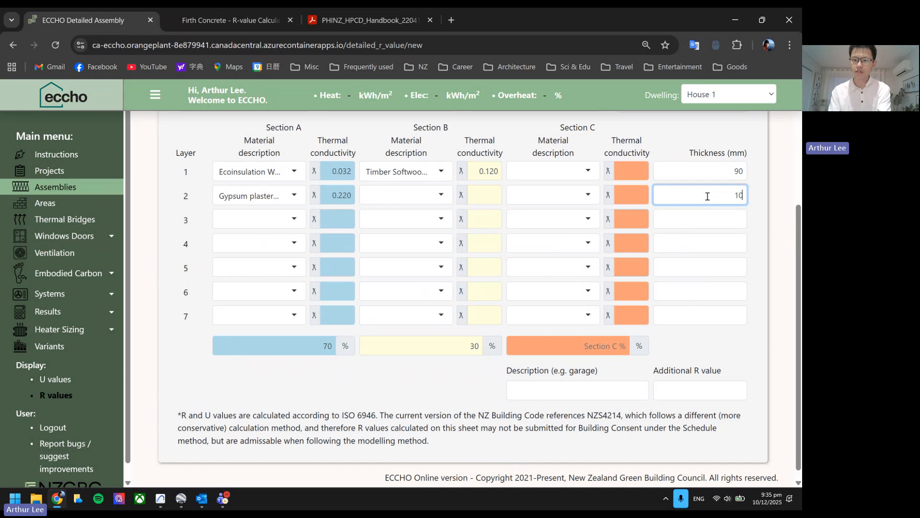
{"action": "left_click", "coordinate": [763, 182]}
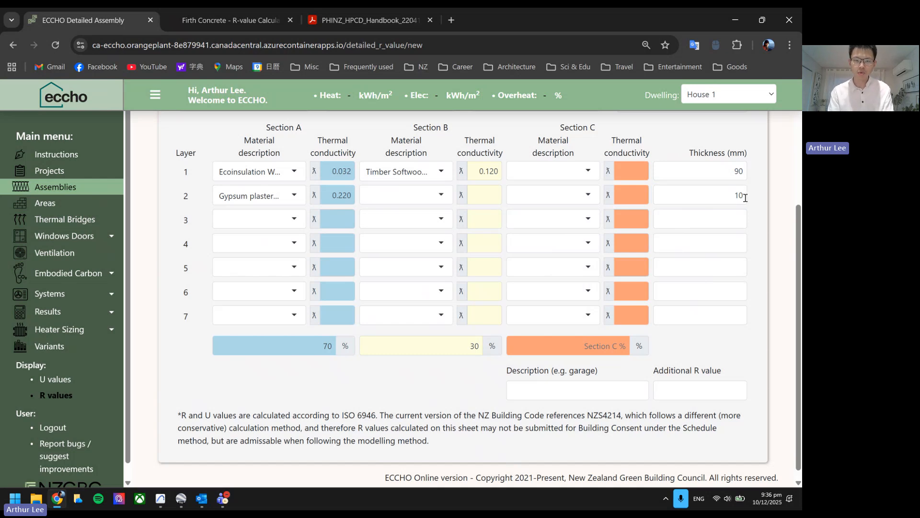
{"action": "scroll", "coordinate": [745, 197], "scroll_direction": "up", "scroll_amount": 2}
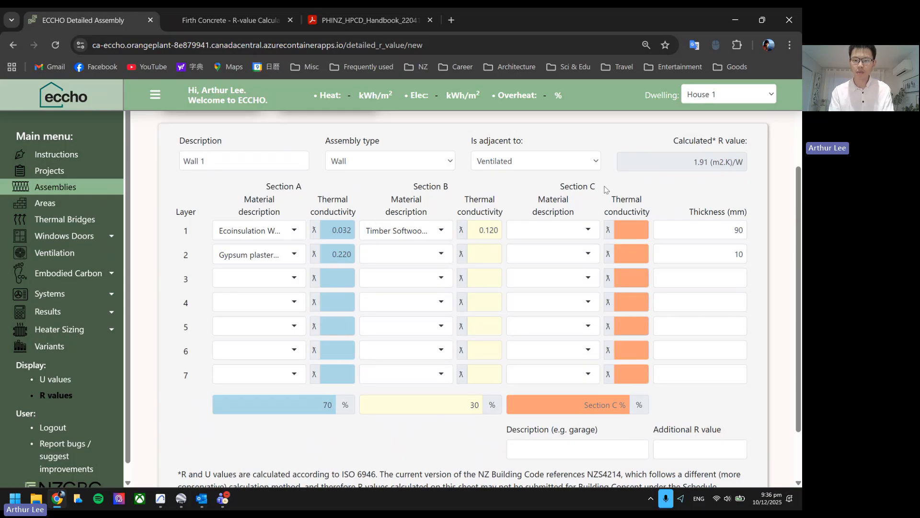
Save the Wall 1 assembly and start a new detailed assembly
{"action": "scroll", "coordinate": [605, 190], "scroll_direction": "up", "scroll_amount": 2}
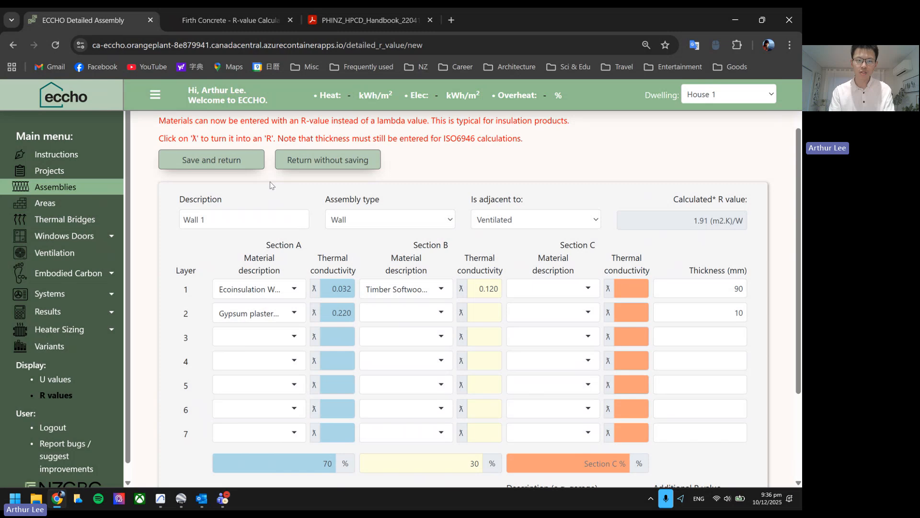
{"action": "left_click", "coordinate": [211, 162]}
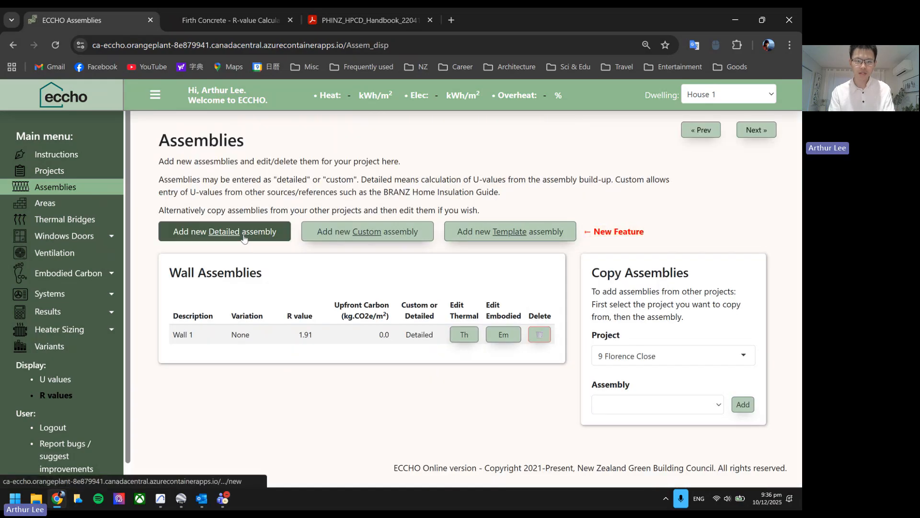
{"action": "left_click", "coordinate": [244, 235]}
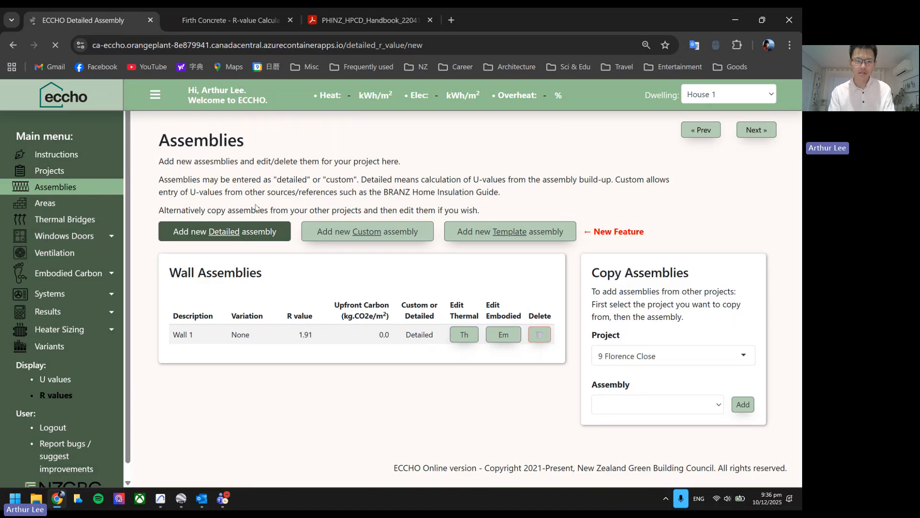
Name the new assembly Roof 1, with assembly type Roof and adjacency set to Ventilated
{"action": "scroll", "coordinate": [261, 207], "scroll_direction": "down", "scroll_amount": 2}
{"action": "left_click", "coordinate": [283, 165]}
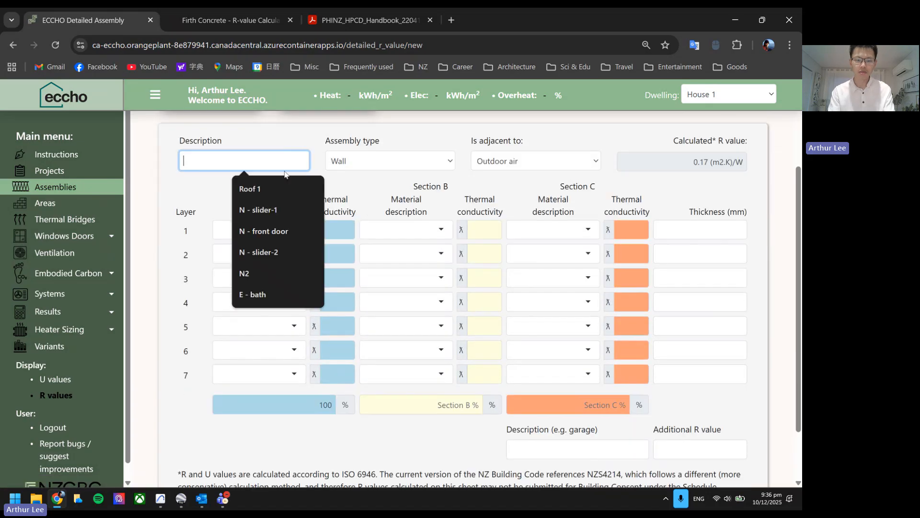
{"action": "type", "text": "Roof 1"}
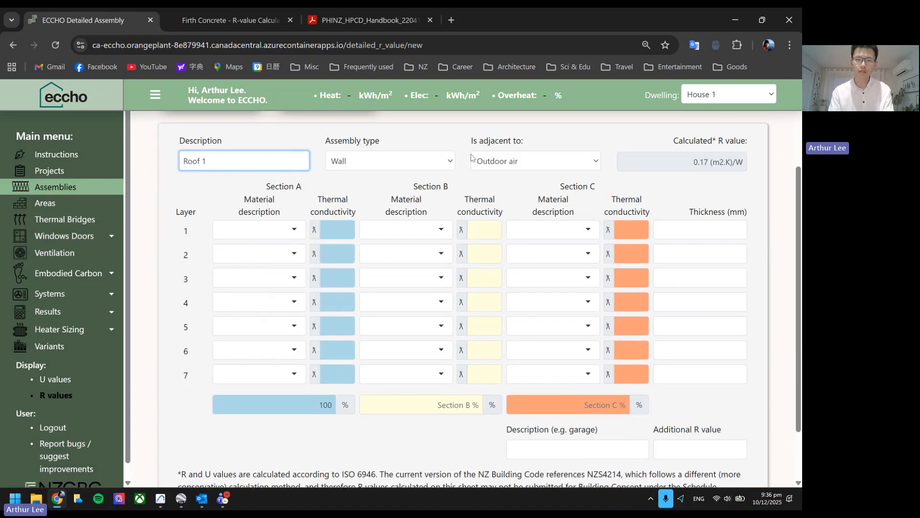
{"action": "left_click", "coordinate": [426, 164]}
{"action": "left_click", "coordinate": [417, 194]}
{"action": "left_click", "coordinate": [532, 161]}
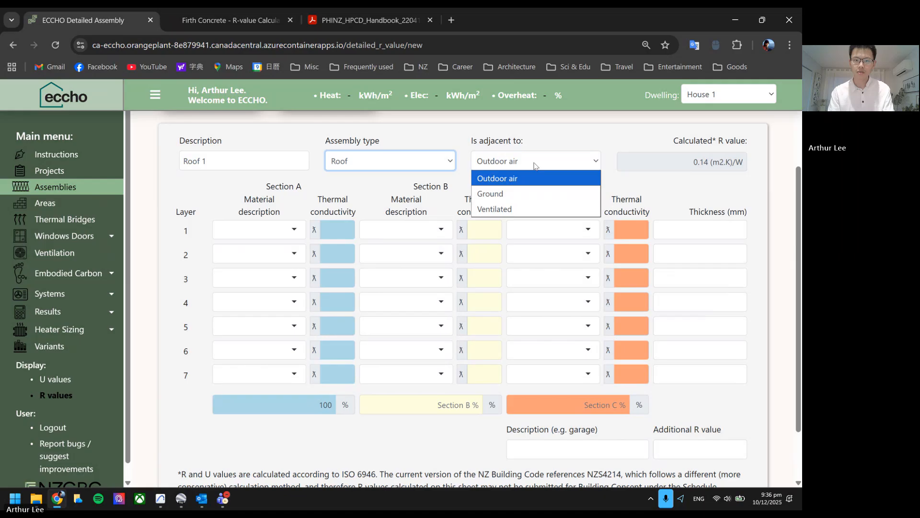
{"action": "left_click", "coordinate": [517, 210]}
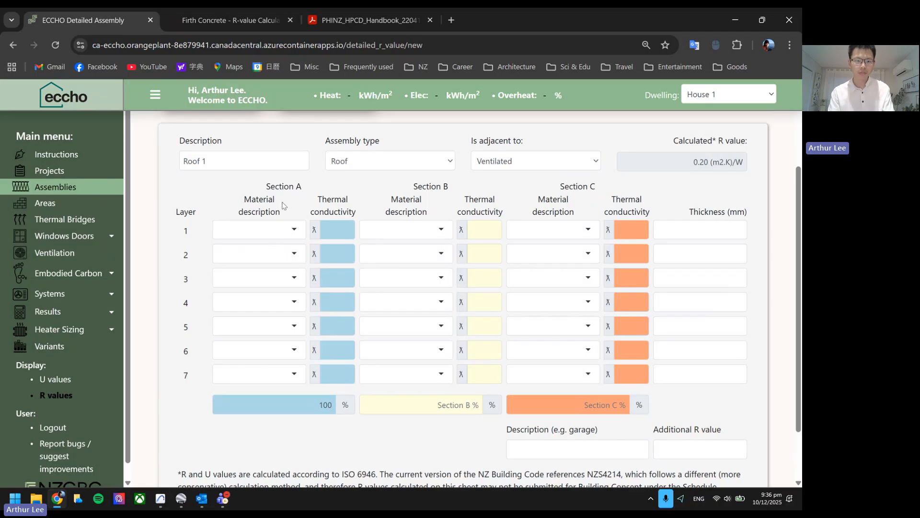
Find and assign Ecoinsulation Ceiling High Perf. 6.3 as the Section A material of layer 1
{"action": "left_click", "coordinate": [284, 234]}
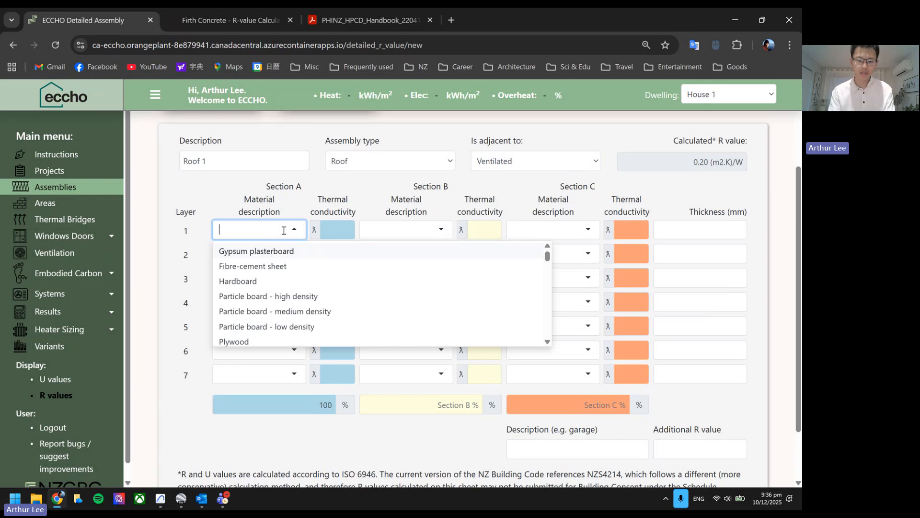
{"action": "type", "text": "insul"}
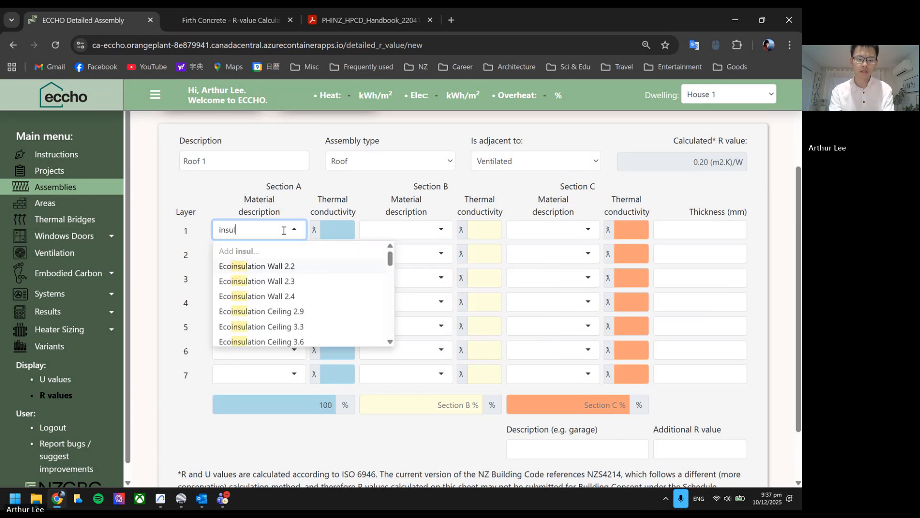
{"action": "type", "text": "ation"}
{"action": "scroll", "coordinate": [280, 277], "scroll_direction": "down", "scroll_amount": 3}
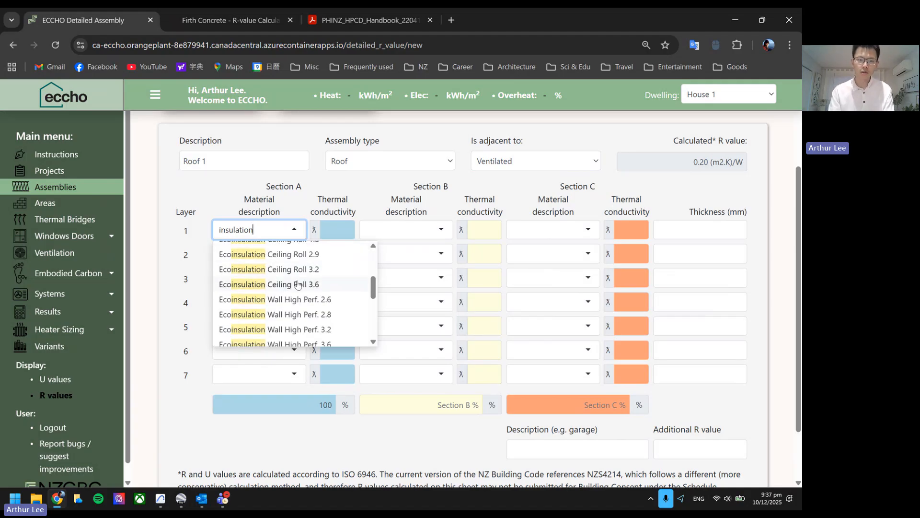
{"action": "scroll", "coordinate": [298, 286], "scroll_direction": "down", "scroll_amount": 2}
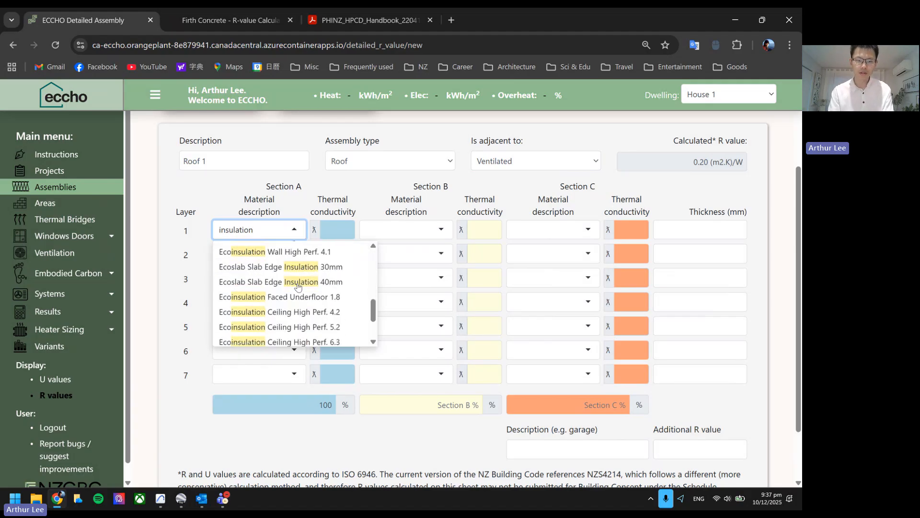
{"action": "scroll", "coordinate": [302, 285], "scroll_direction": "down", "scroll_amount": 2}
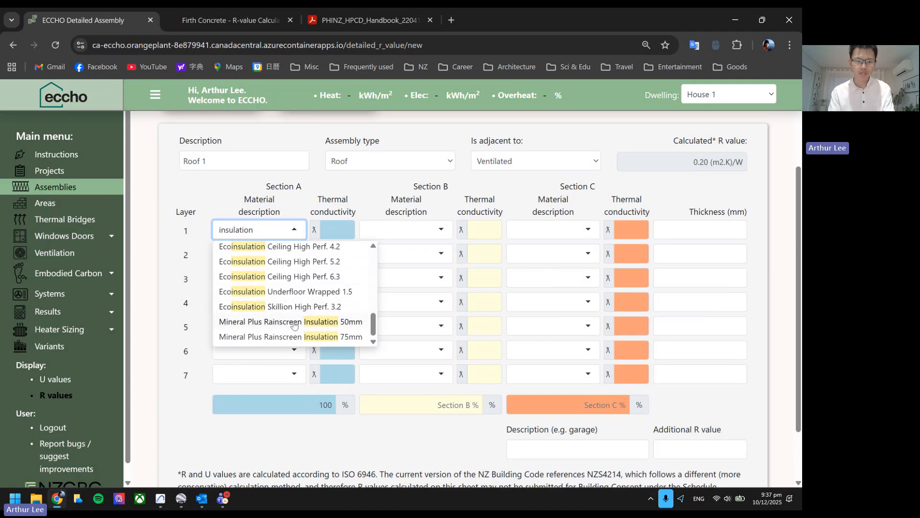
{"action": "scroll", "coordinate": [294, 321], "scroll_direction": "up", "scroll_amount": 10}
{"action": "scroll", "coordinate": [294, 293], "scroll_direction": "down", "scroll_amount": 5}
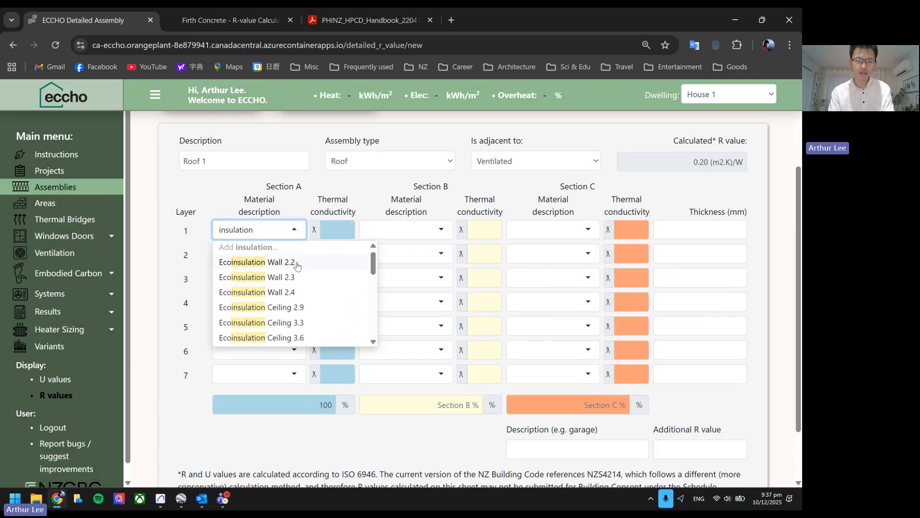
{"action": "scroll", "coordinate": [301, 292], "scroll_direction": "down", "scroll_amount": 5}
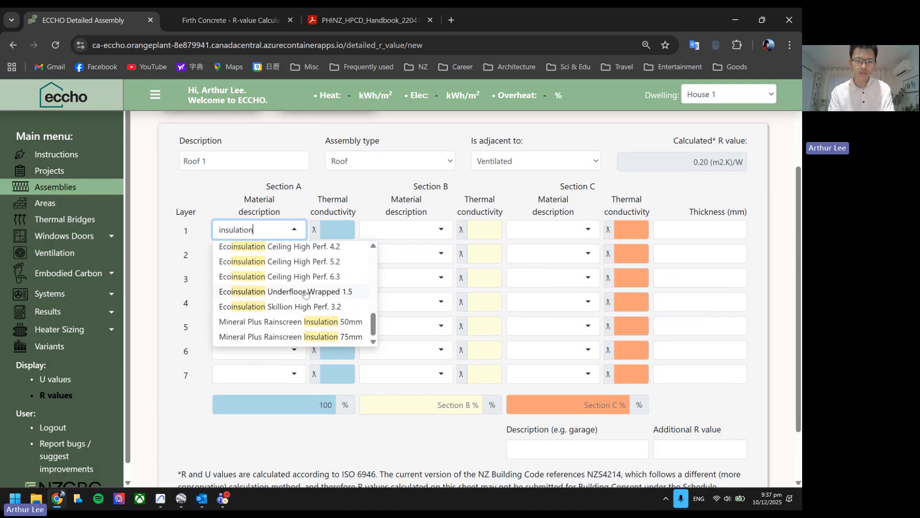
{"action": "left_click", "coordinate": [297, 276]}
Set layer 1's Section A thermal conductivity to 0.04 and the layer thickness to 280 mm
{"action": "left_click", "coordinate": [338, 232]}
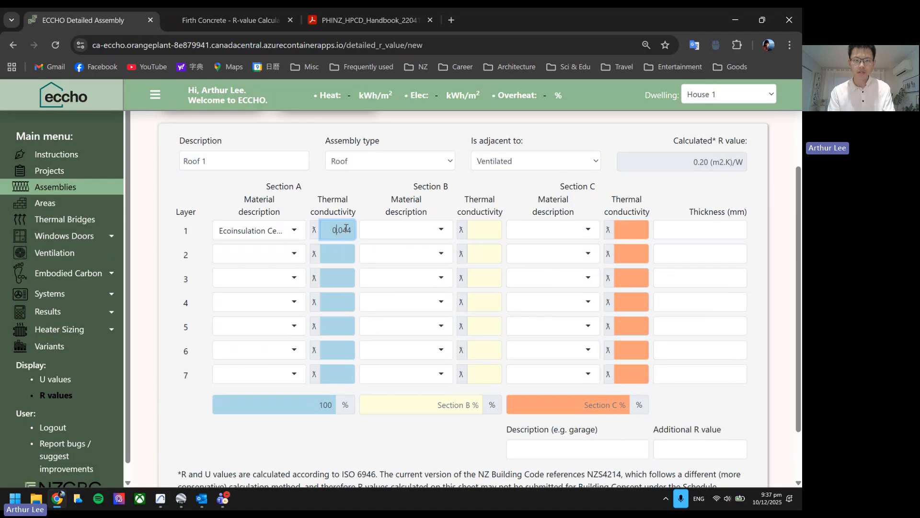
{"action": "left_click_drag", "start_coordinate": [343, 232], "coordinate": [376, 232]}
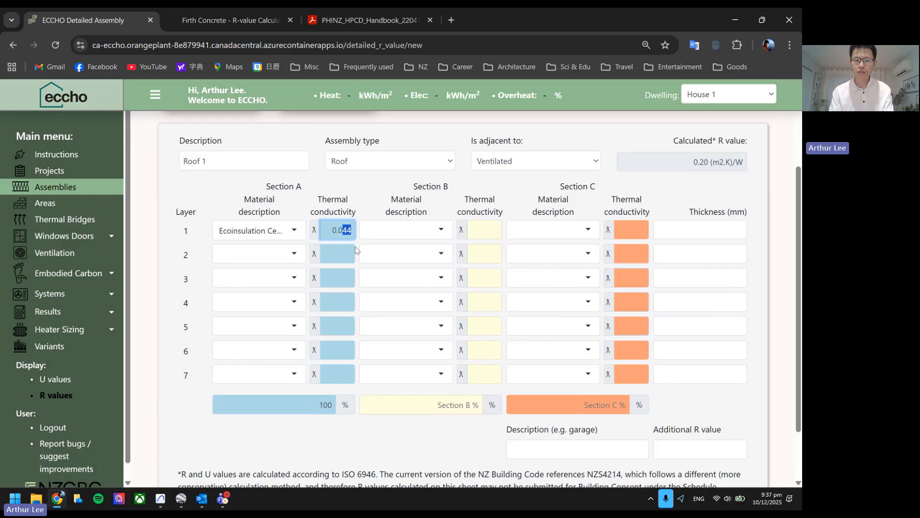
{"action": "type", "text": "4"}
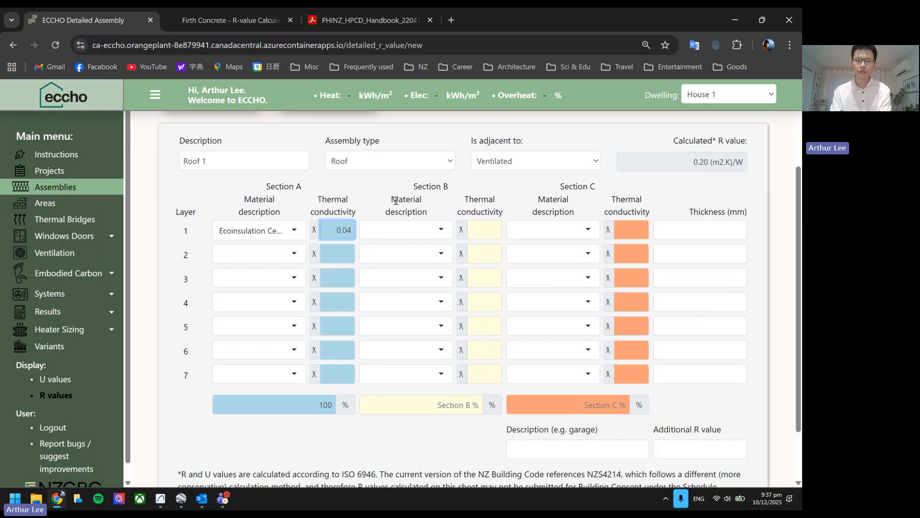
{"action": "left_click", "coordinate": [396, 200]}
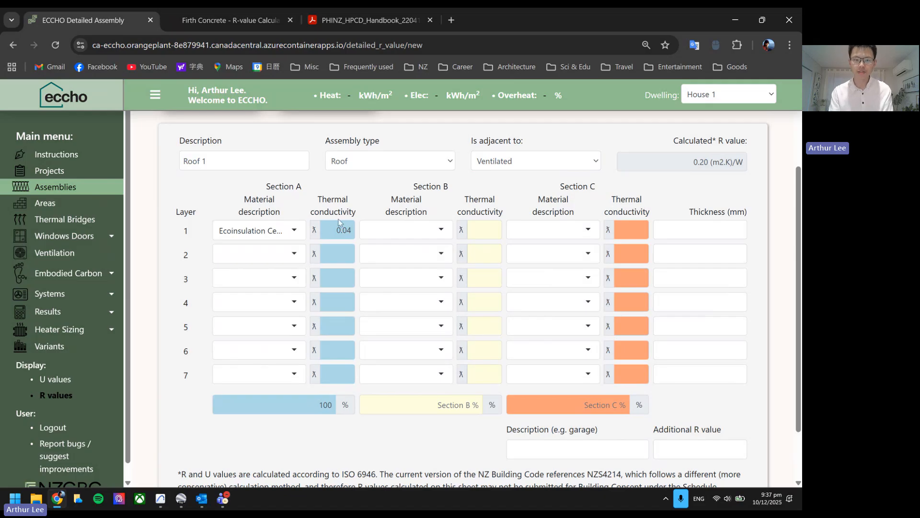
{"action": "left_click", "coordinate": [723, 236]}
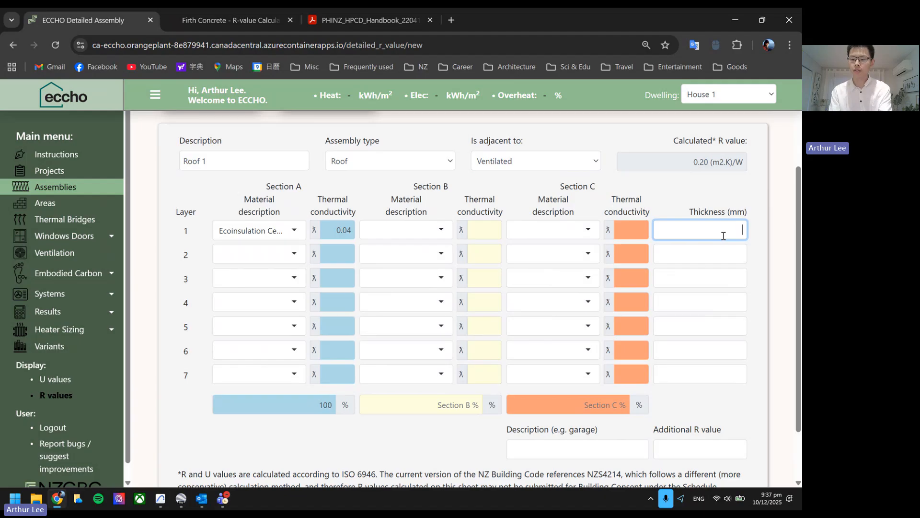
{"action": "type", "text": "280"}
{"action": "left_click", "coordinate": [761, 209]}
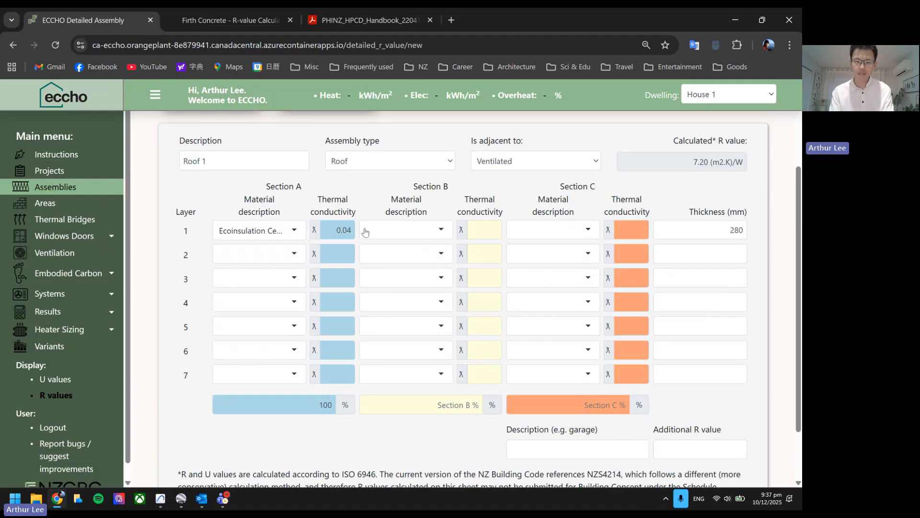
Assign Timber Softwoods (e.g. pine) @ 12 % mc as the roof's layer 1 Section B material and set the Section B share to 15 %
{"action": "left_click", "coordinate": [423, 230]}
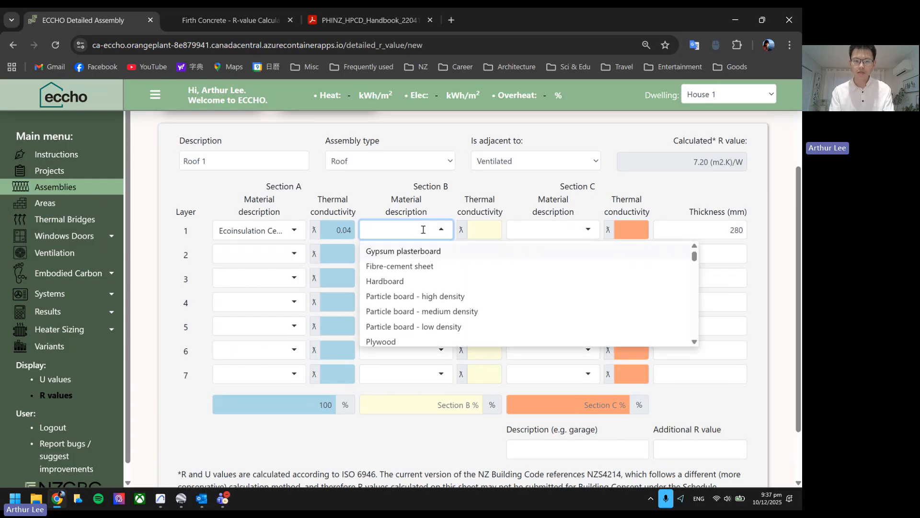
{"action": "type", "text": "timber"}
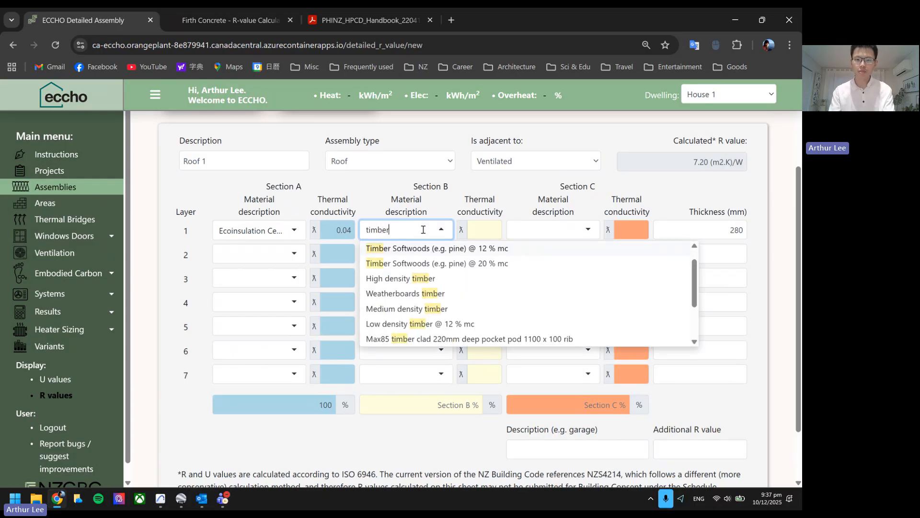
{"action": "left_click", "coordinate": [439, 249]}
{"action": "left_click", "coordinate": [452, 403]}
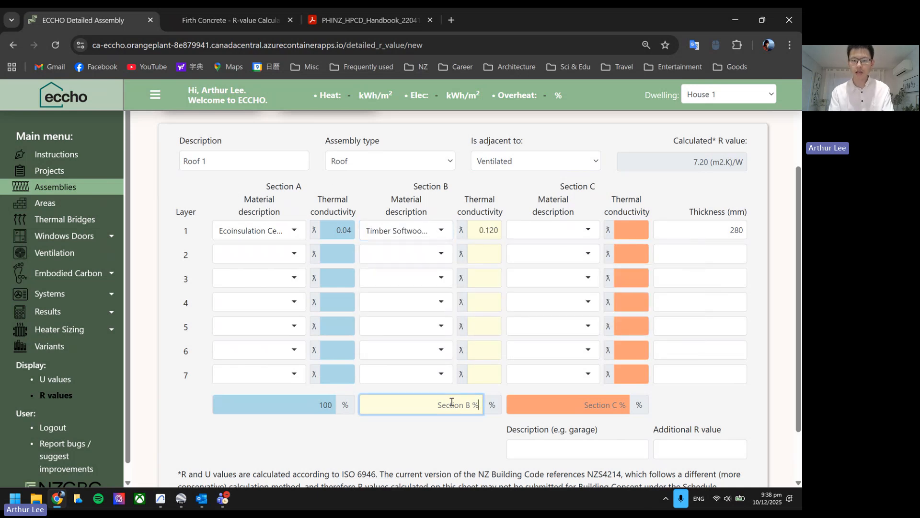
{"action": "type", "text": "15"}
{"action": "left_click", "coordinate": [469, 430]}
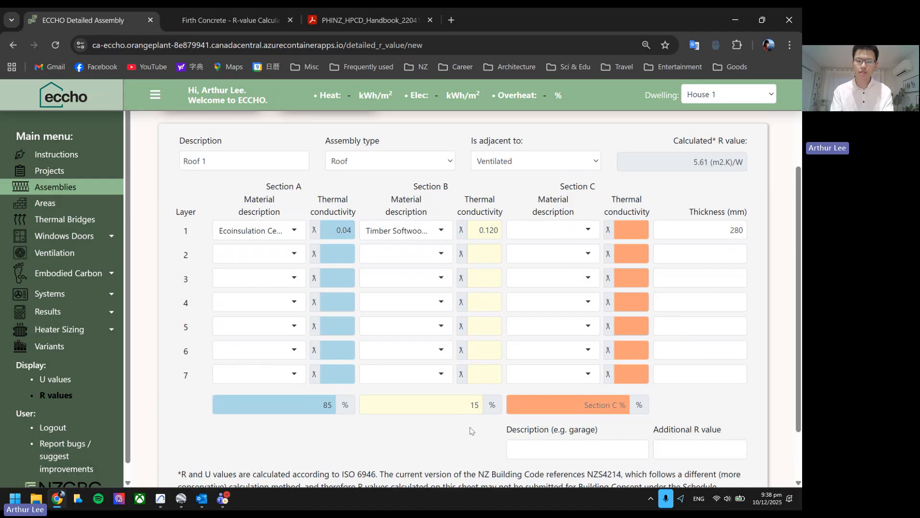
Assign 40mm still air gap – upwards heat flow – 6°C DeltaT as the Section A material of layer 2
{"action": "scroll", "coordinate": [482, 423], "scroll_direction": "down", "scroll_amount": 2}
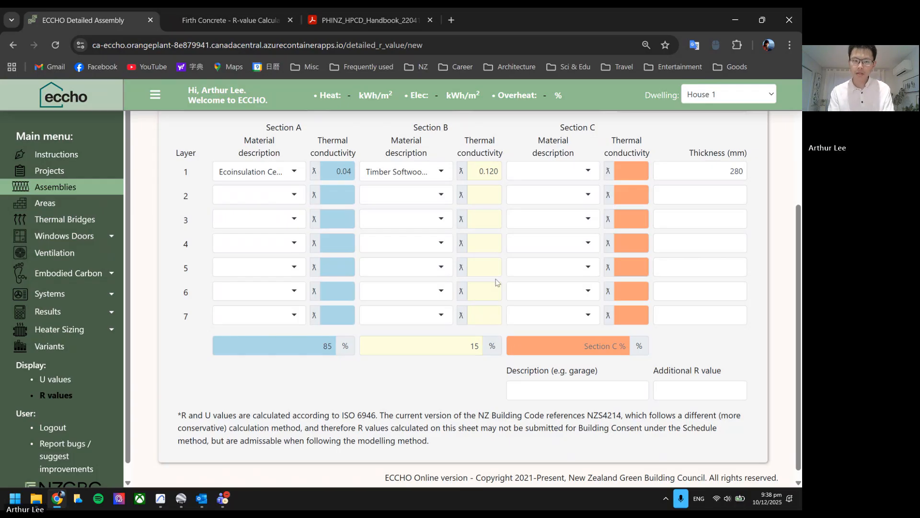
{"action": "left_click", "coordinate": [278, 192]}
{"action": "scroll", "coordinate": [279, 195], "scroll_direction": "up", "scroll_amount": 1}
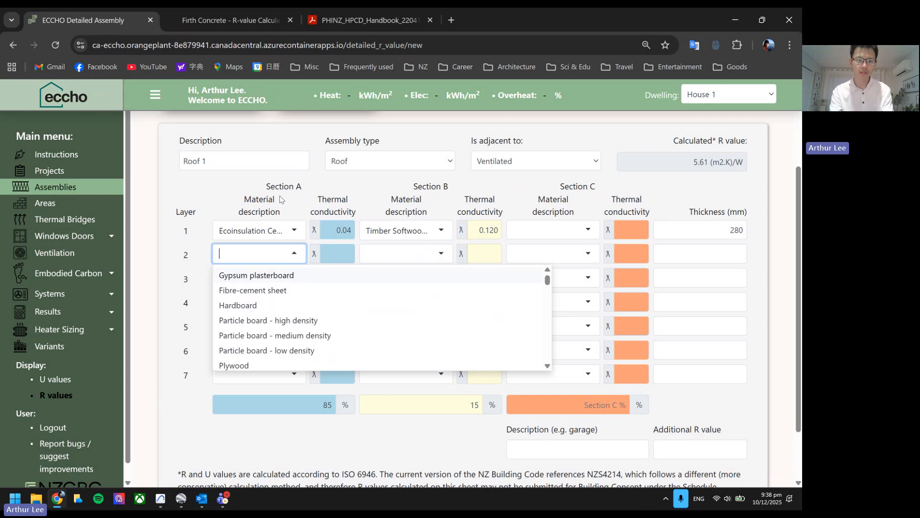
{"action": "type", "text": "air"}
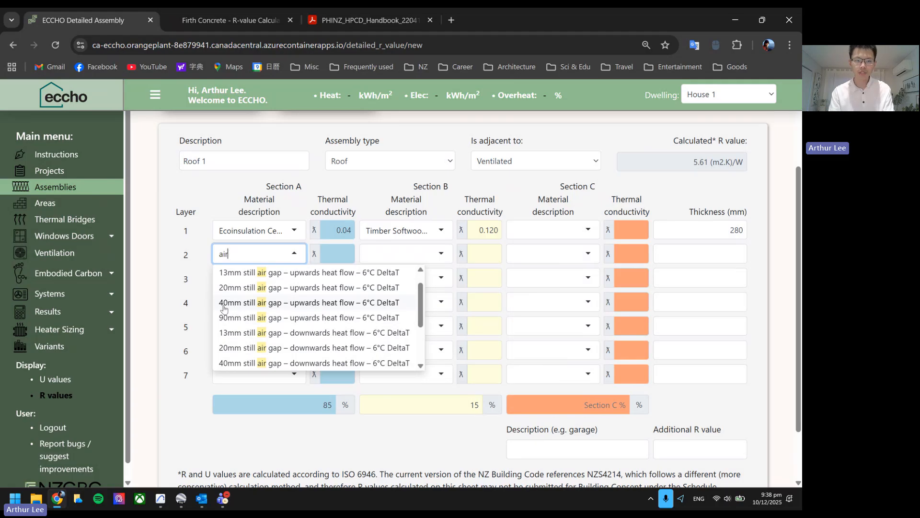
{"action": "left_click", "coordinate": [292, 306]}
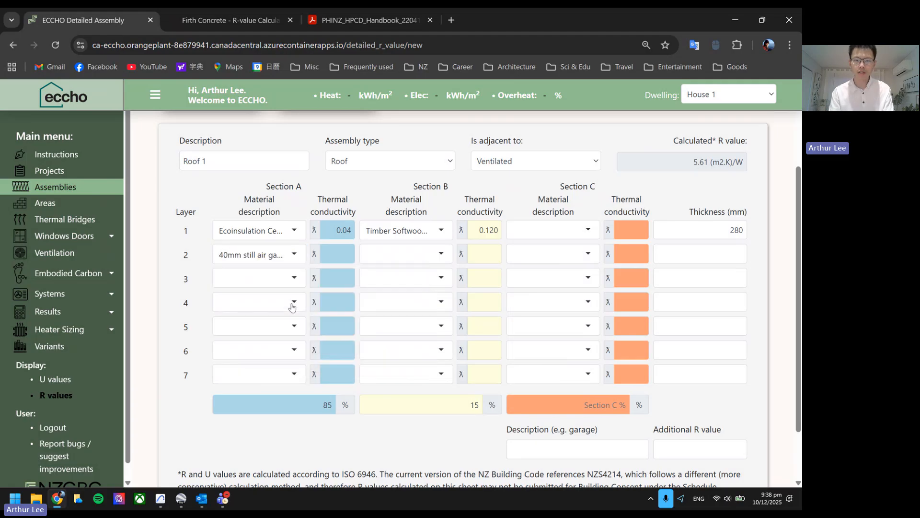
Assign Timber Softwoods (e.g. pine) @ 12 % mc as layer 2's Section C material and set the Section C share to 15 %
{"action": "left_click", "coordinate": [558, 258]}
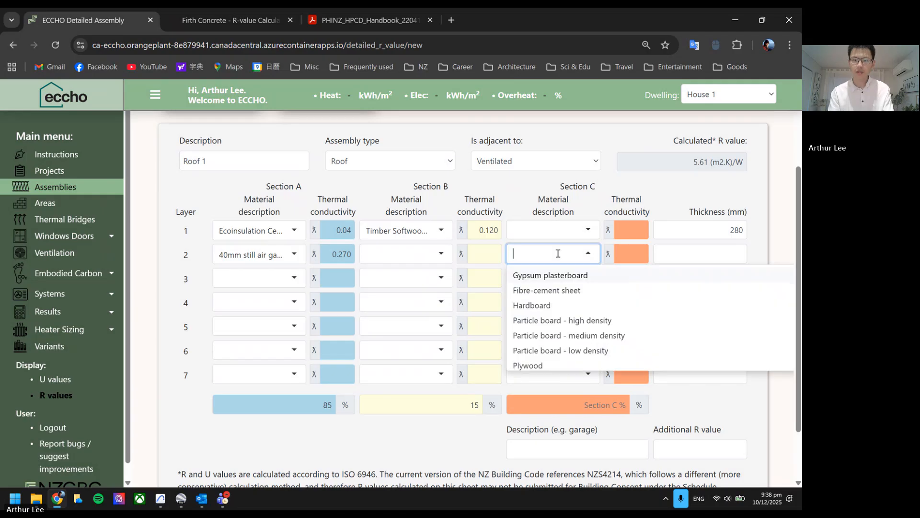
{"action": "type", "text": "timber"}
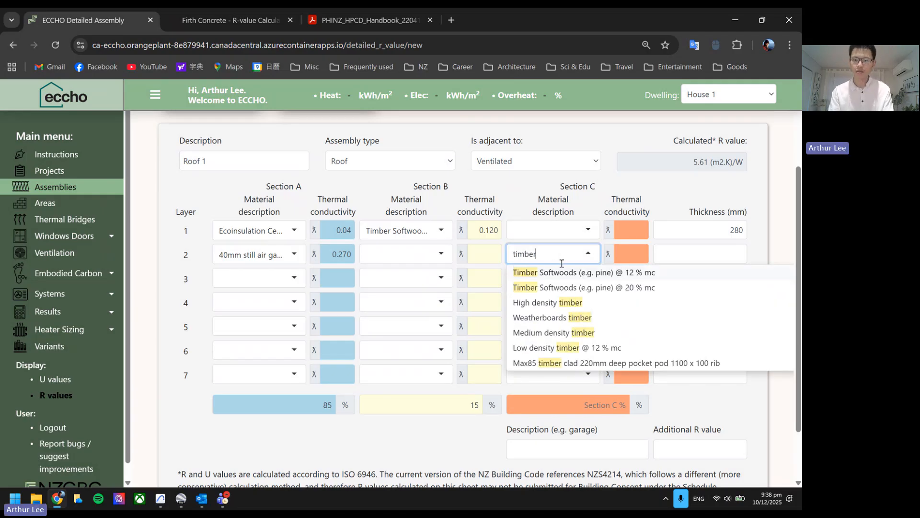
{"action": "left_click", "coordinate": [565, 273]}
{"action": "left_click", "coordinate": [562, 404]}
{"action": "type", "text": "15"}
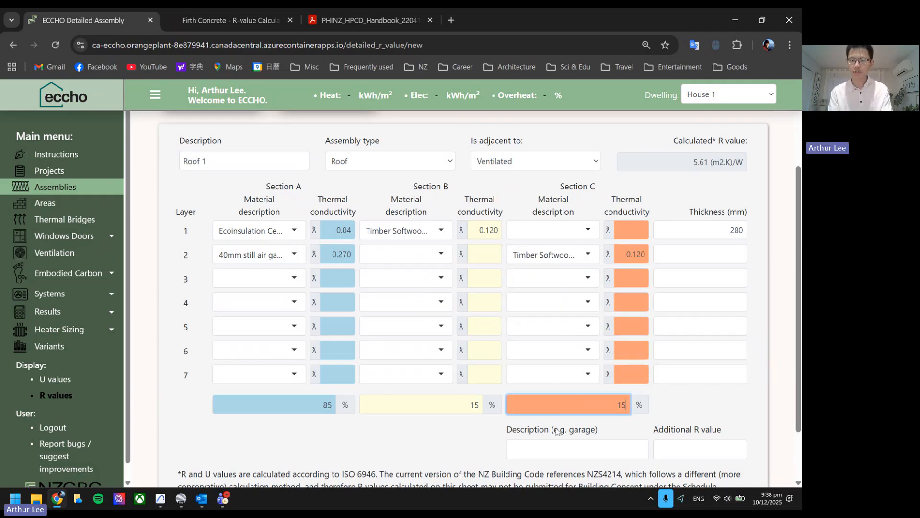
{"action": "left_click", "coordinate": [488, 436]}
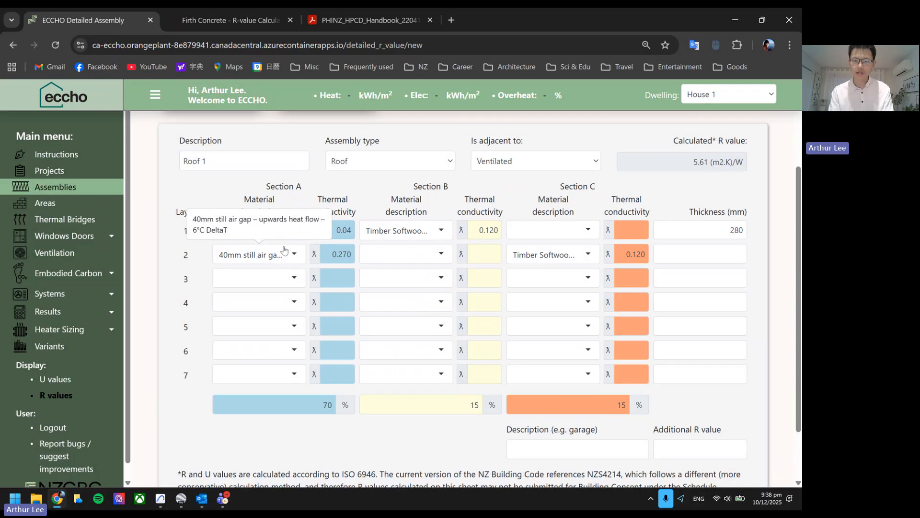
Set the thickness of layer 2 to 40 mm
{"action": "left_click", "coordinate": [721, 249]}
{"action": "type", "text": "4"}
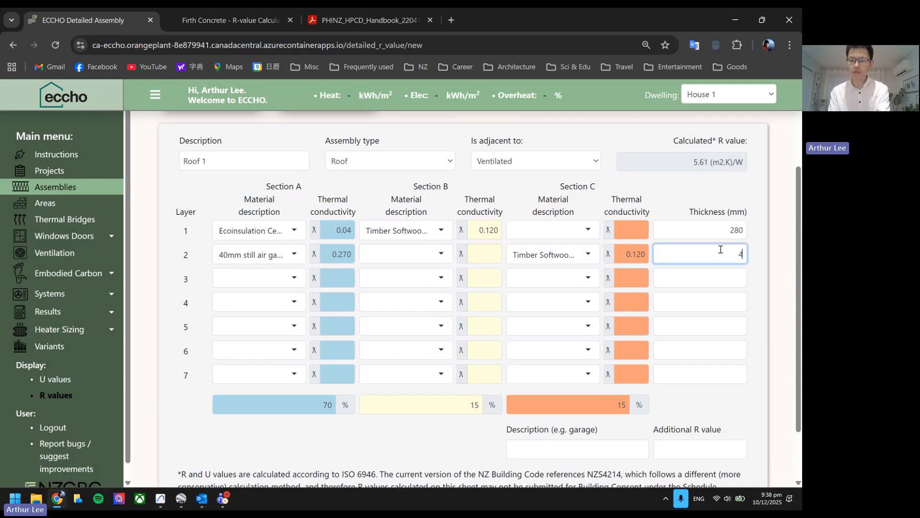
{"action": "type", "text": "0"}
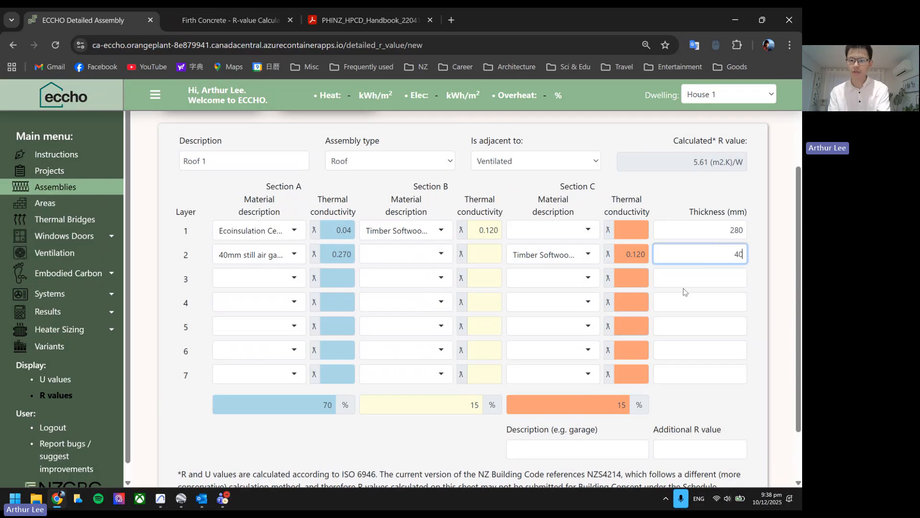
{"action": "left_click", "coordinate": [487, 423]}
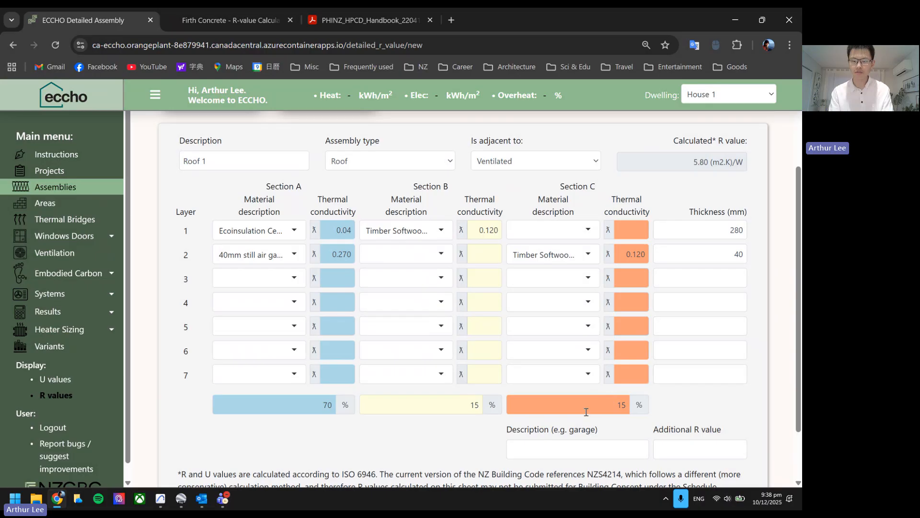
Assign Gypsum plasterboard as the Section A material of the roof's layer 3 and set its thickness to 13 mm
{"action": "left_click", "coordinate": [266, 279]}
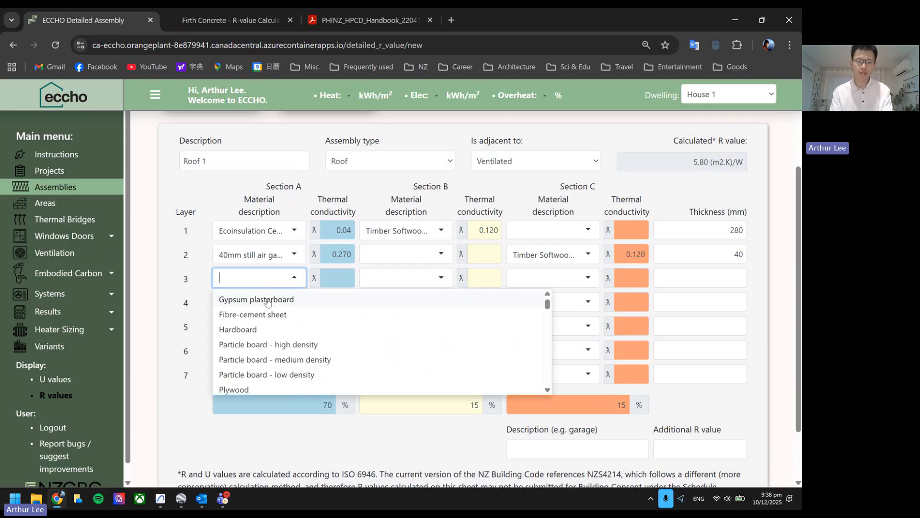
{"action": "left_click", "coordinate": [267, 303]}
{"action": "left_click", "coordinate": [670, 283]}
{"action": "type", "text": "13"}
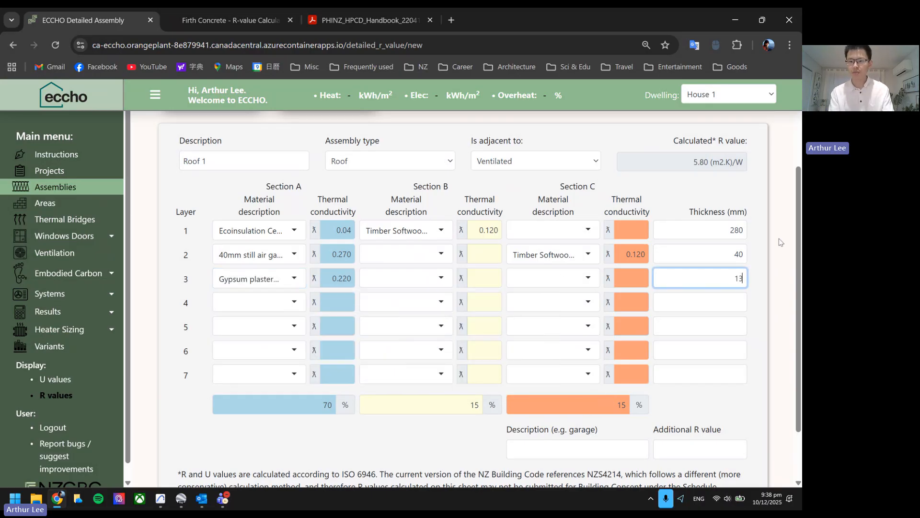
{"action": "left_click", "coordinate": [778, 238]}
{"action": "scroll", "coordinate": [774, 239], "scroll_direction": "down", "scroll_amount": 2}
{"action": "scroll", "coordinate": [770, 240], "scroll_direction": "up", "scroll_amount": 3}
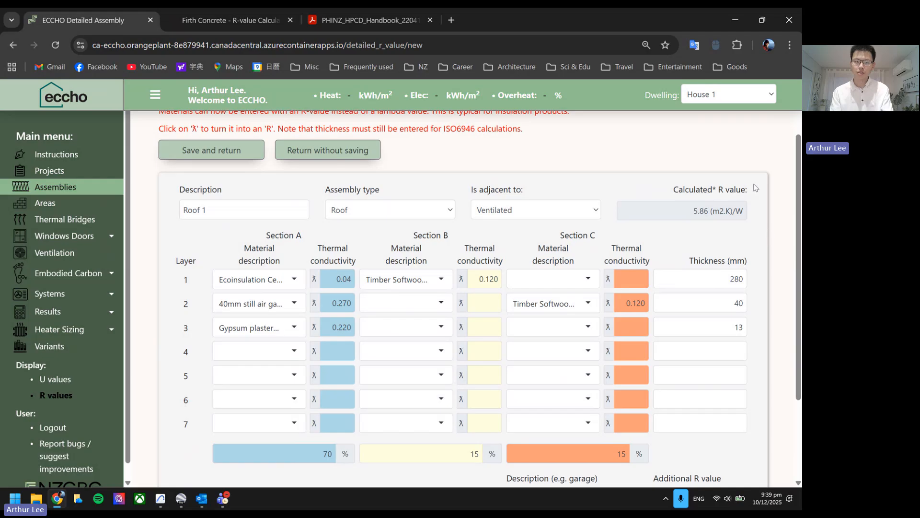
Save the Roof 1 assembly and return to the assemblies list
{"action": "scroll", "coordinate": [753, 182], "scroll_direction": "down", "scroll_amount": 1}
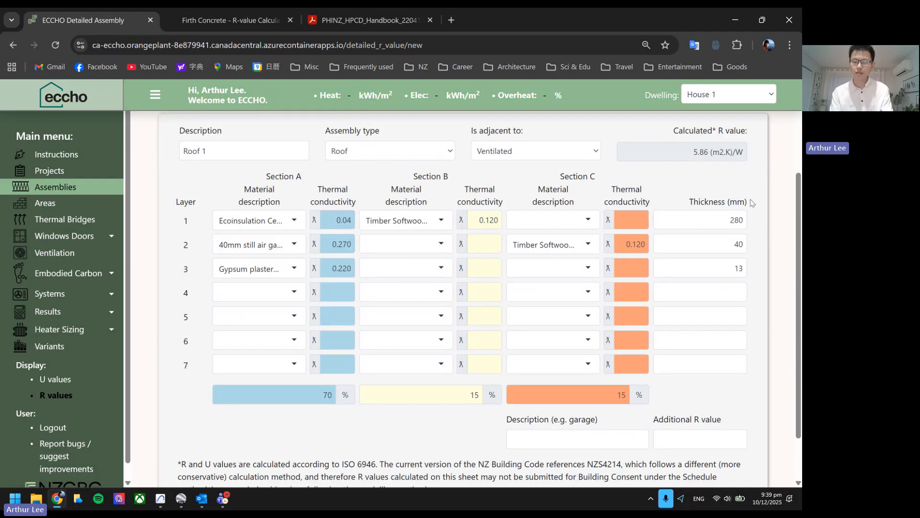
{"action": "left_click", "coordinate": [730, 221]}
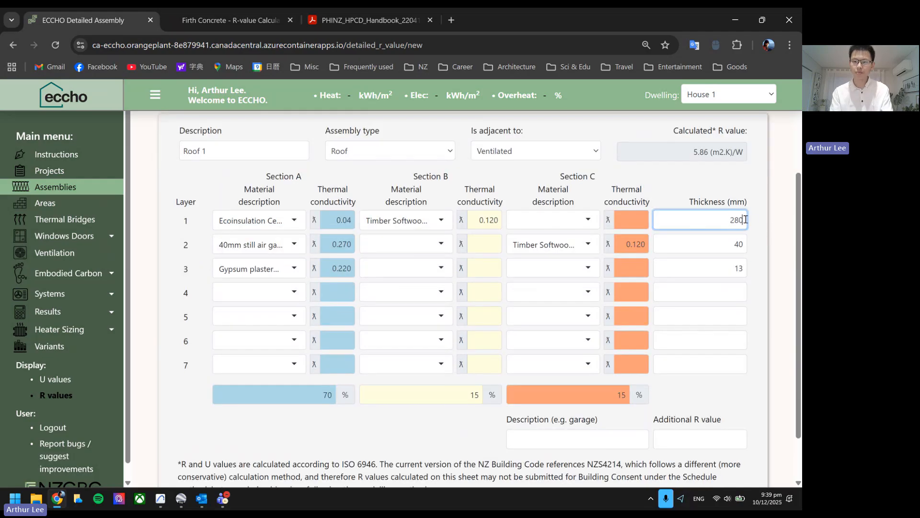
{"action": "left_click", "coordinate": [766, 217]}
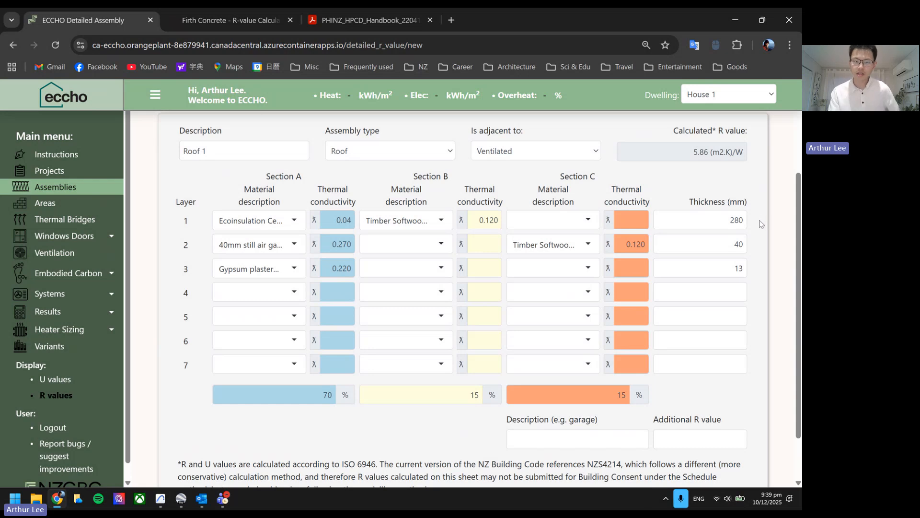
{"action": "scroll", "coordinate": [761, 223], "scroll_direction": "up", "scroll_amount": 1}
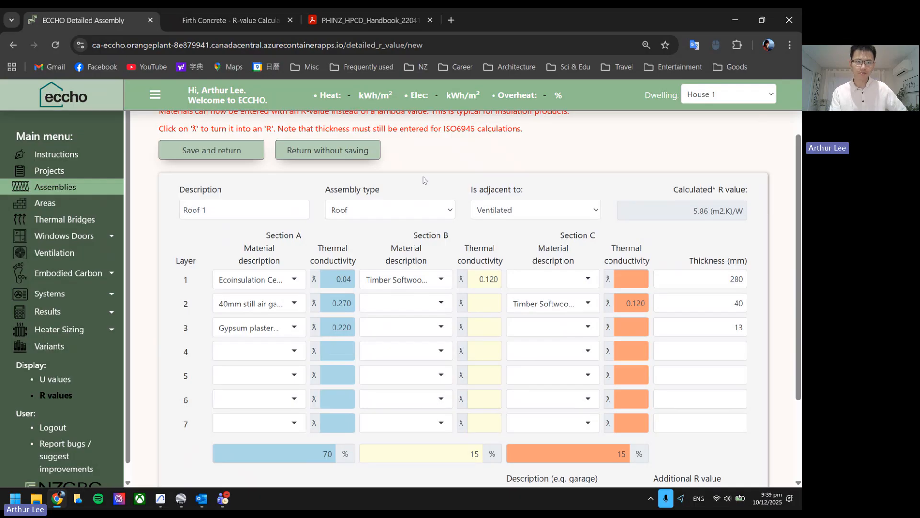
{"action": "scroll", "coordinate": [254, 197], "scroll_direction": "up", "scroll_amount": 1}
{"action": "left_click", "coordinate": [243, 208]}
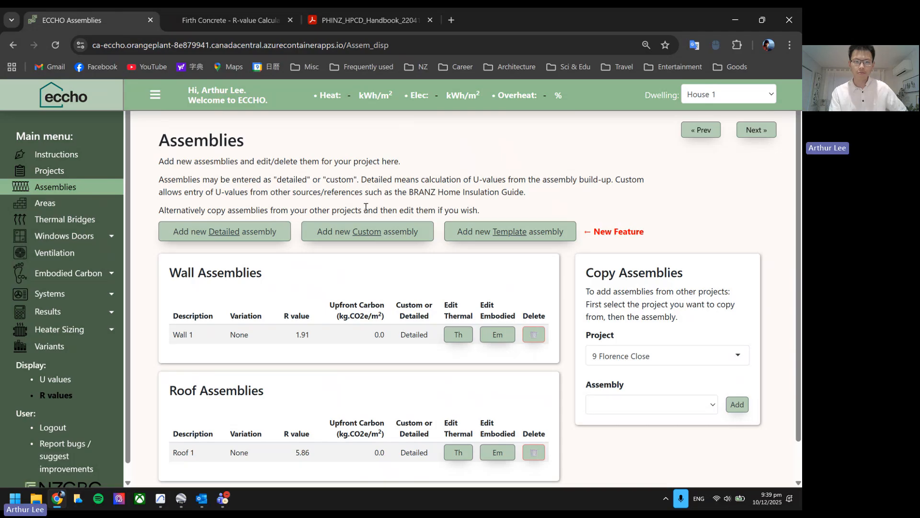
{"action": "left_click_drag", "start_coordinate": [362, 210], "coordinate": [298, 160]}
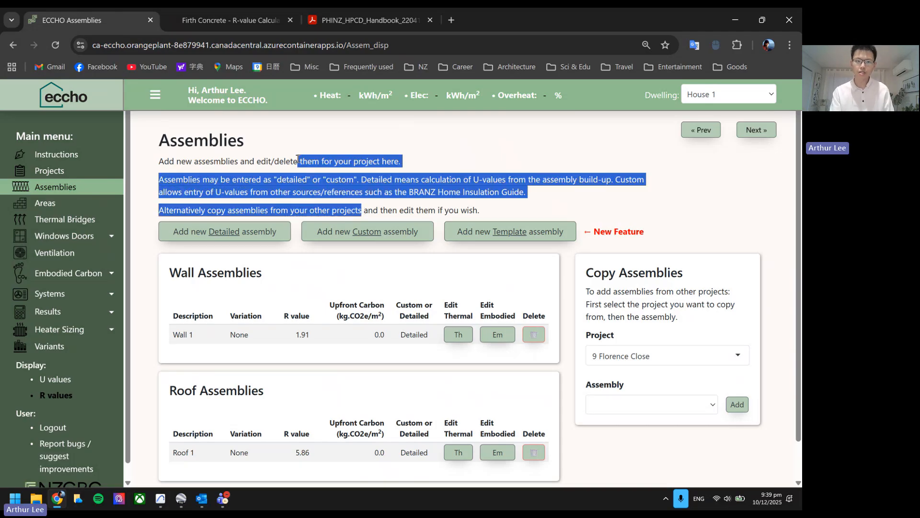
{"action": "left_click", "coordinate": [296, 160]}
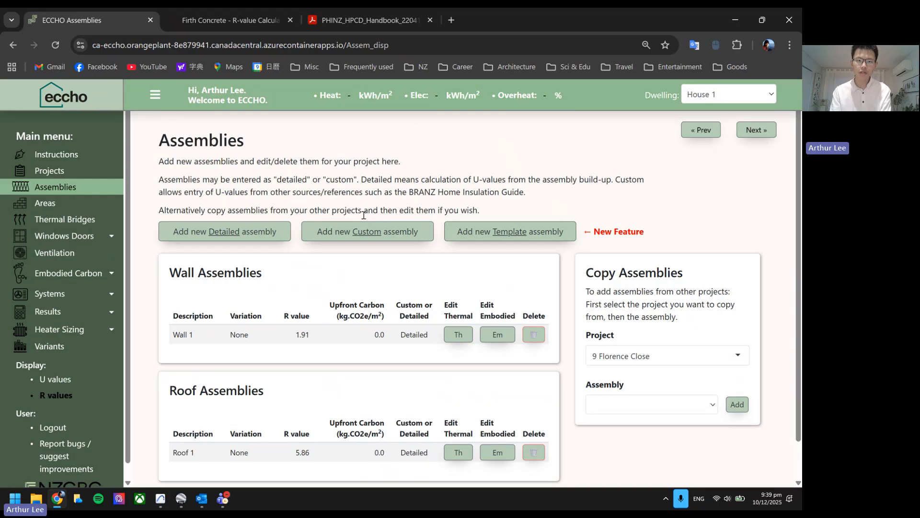
{"action": "left_click_drag", "start_coordinate": [360, 211], "coordinate": [307, 162]}
{"action": "left_click", "coordinate": [307, 162]}
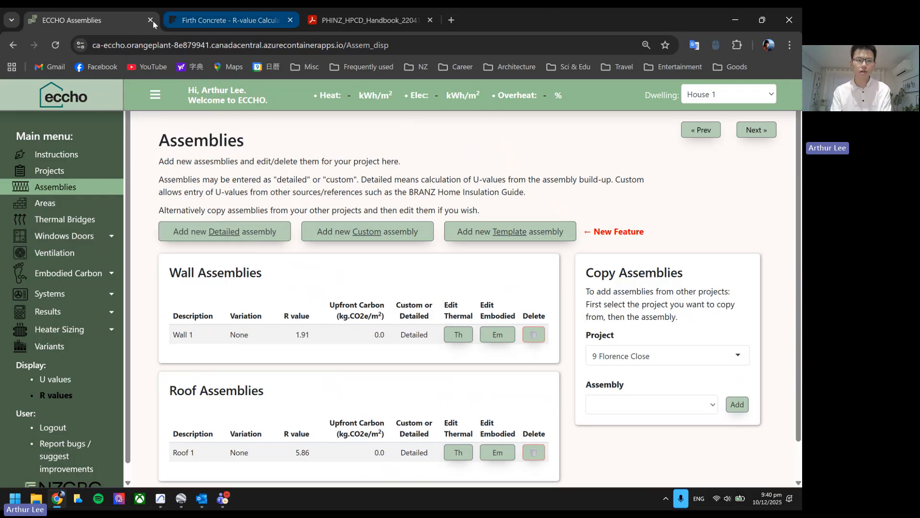
Switch to the Firth R-value calculator and choose Zone 6 as the build location, continuing to the foundation system choice
{"action": "left_click", "coordinate": [246, 21]}
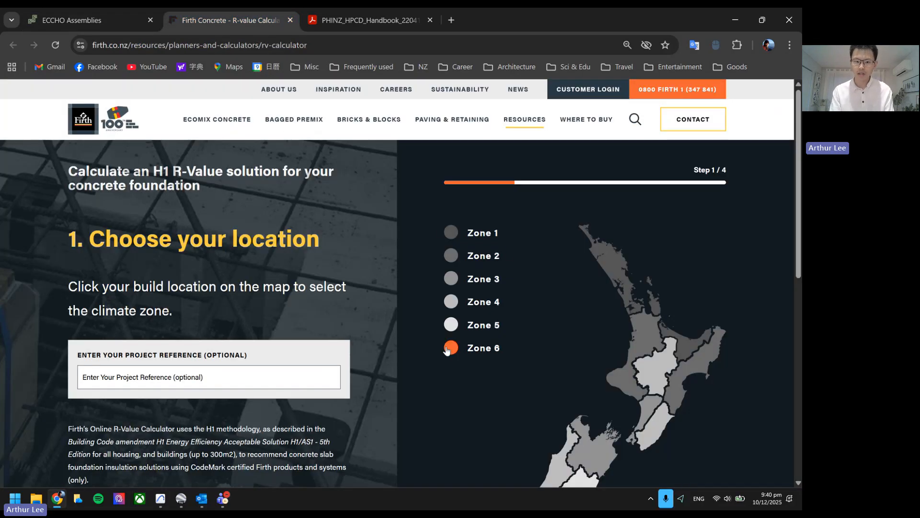
{"action": "scroll", "coordinate": [523, 335], "scroll_direction": "down", "scroll_amount": 4}
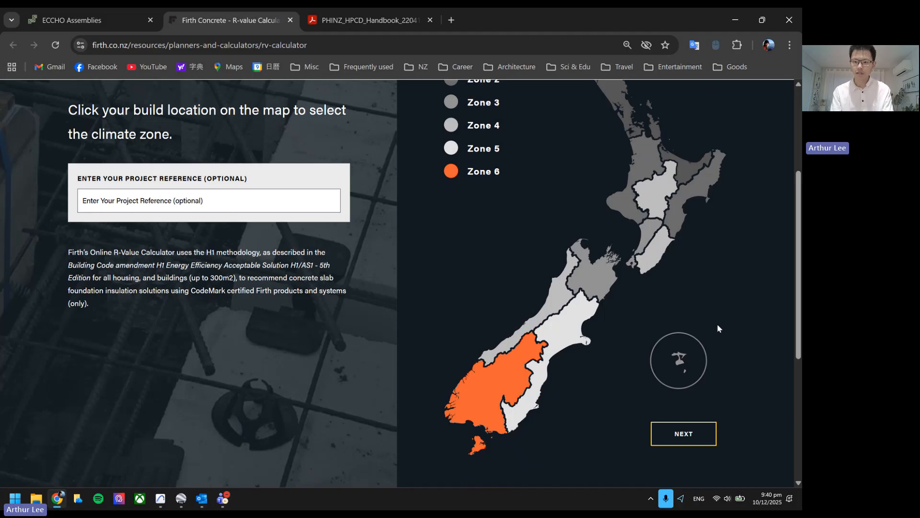
{"action": "left_click", "coordinate": [697, 439]}
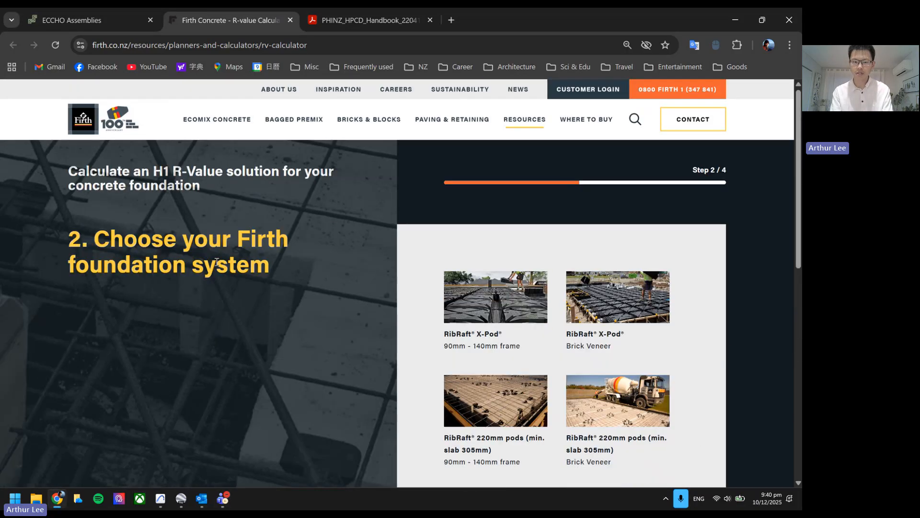
Choose the RibRaft 220mm pods (min. slab 305mm) foundation with 90mm - 140mm frame and proceed to the measurements
{"action": "scroll", "coordinate": [441, 284], "scroll_direction": "down", "scroll_amount": 4}
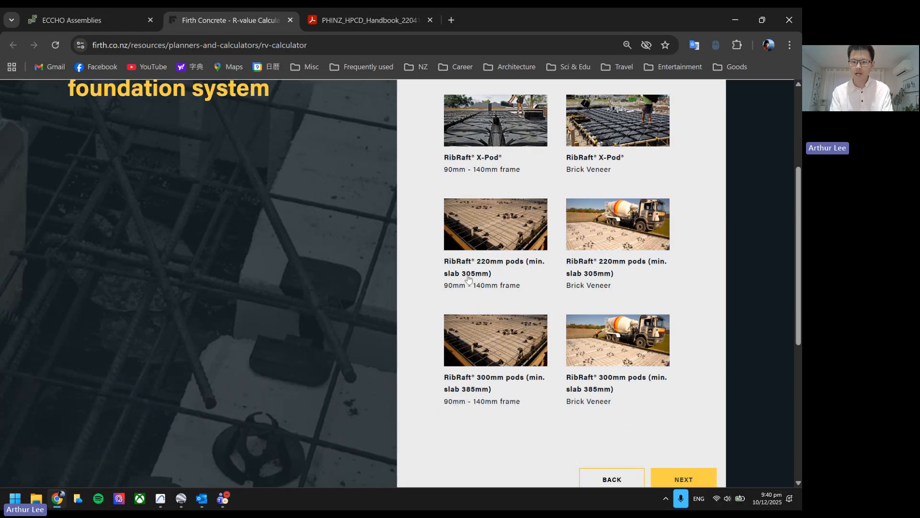
{"action": "left_click", "coordinate": [494, 239]}
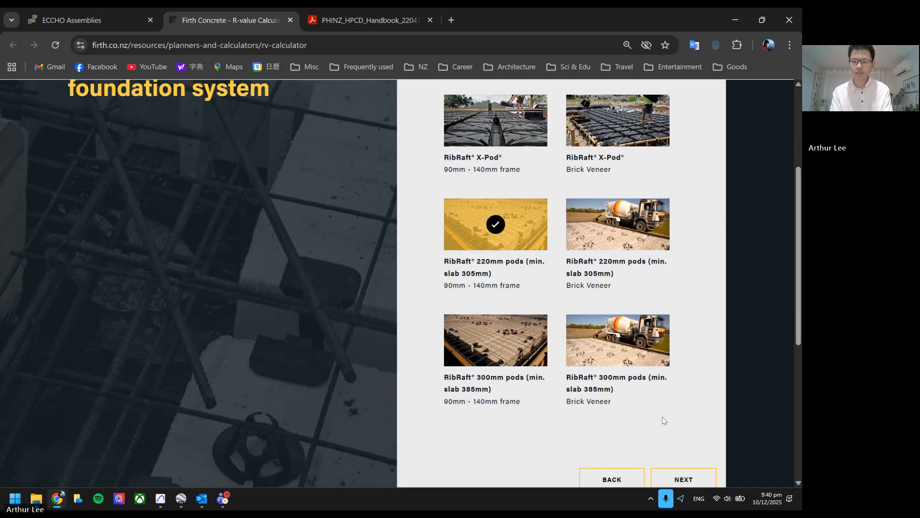
{"action": "scroll", "coordinate": [662, 418], "scroll_direction": "down", "scroll_amount": 1}
{"action": "left_click", "coordinate": [684, 422]}
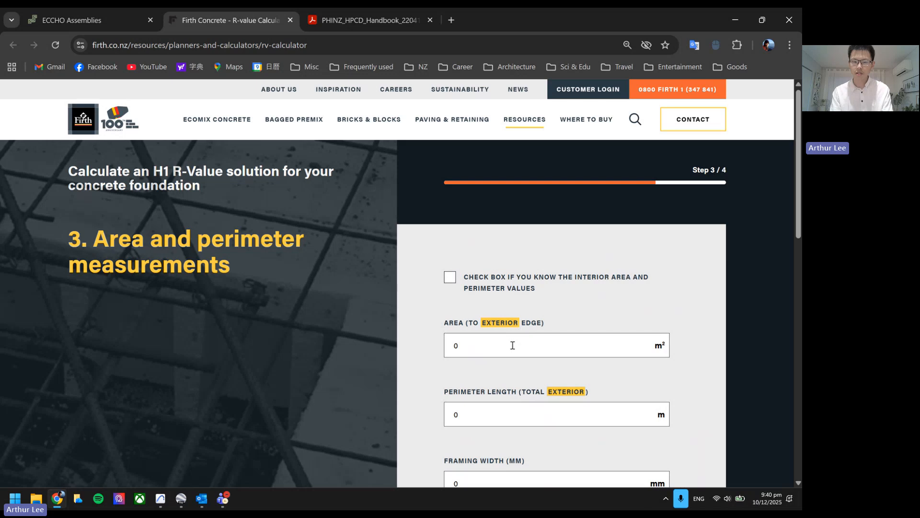
Set the slab's area to the exterior edge to 87 m²
{"action": "scroll", "coordinate": [475, 311], "scroll_direction": "down", "scroll_amount": 1}
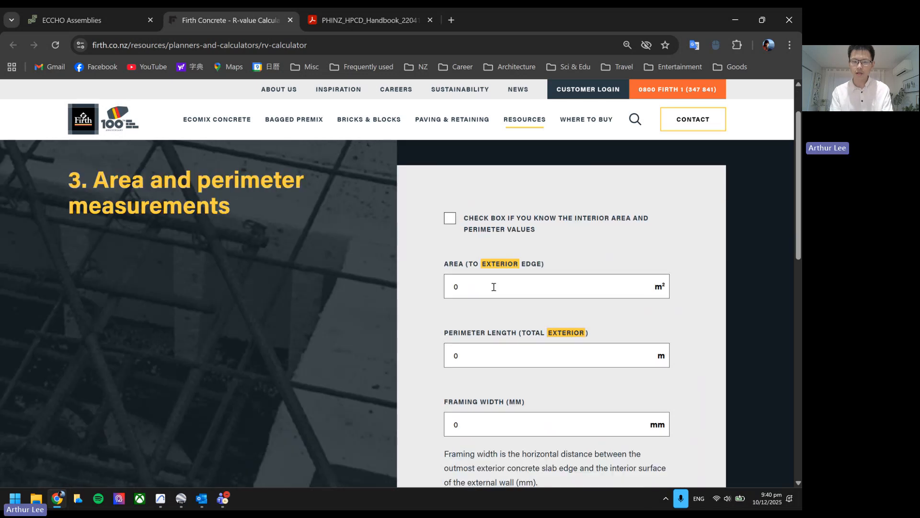
{"action": "type", "text": "87"}
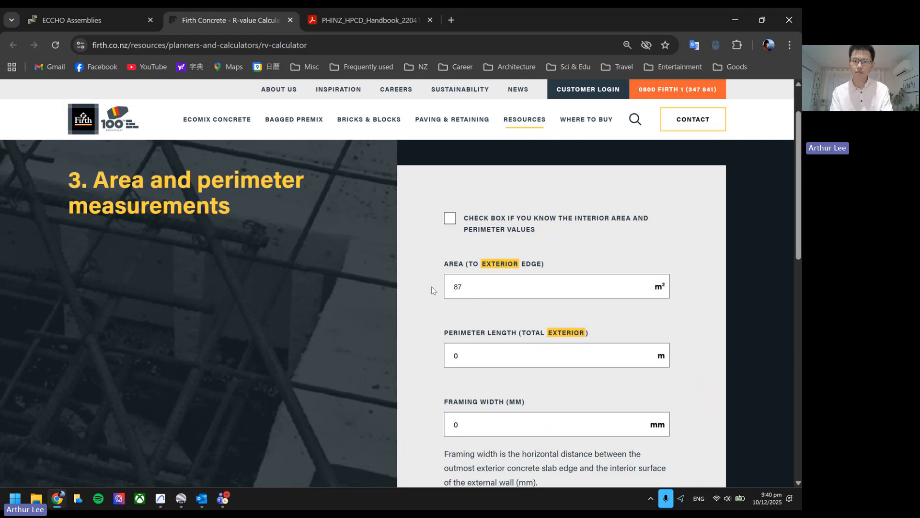
{"action": "scroll", "coordinate": [434, 290], "scroll_direction": "down", "scroll_amount": 1}
Switch to Archicad and measure the exterior perimeter of the shaded house area on the ground floor plan, excluding the garage
{"action": "left_click", "coordinate": [454, 296]}
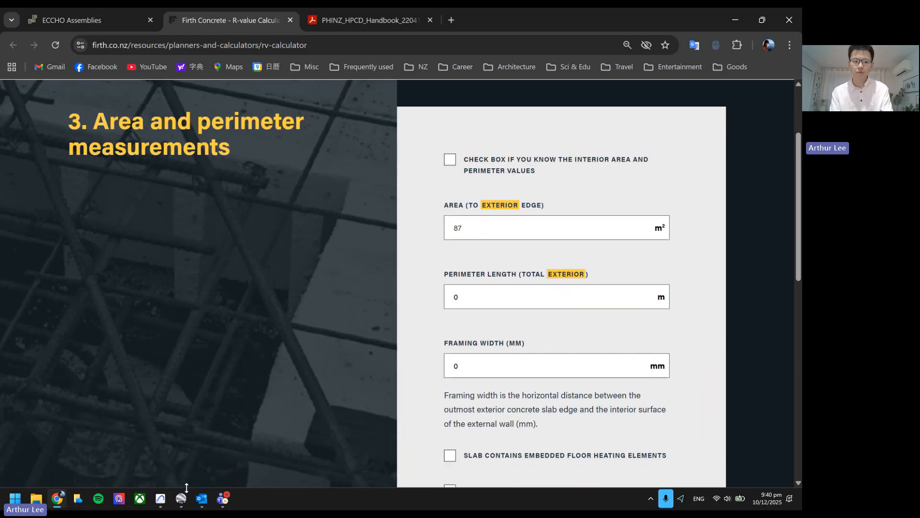
{"action": "left_click", "coordinate": [162, 500]}
{"action": "left_click", "coordinate": [11, 92]}
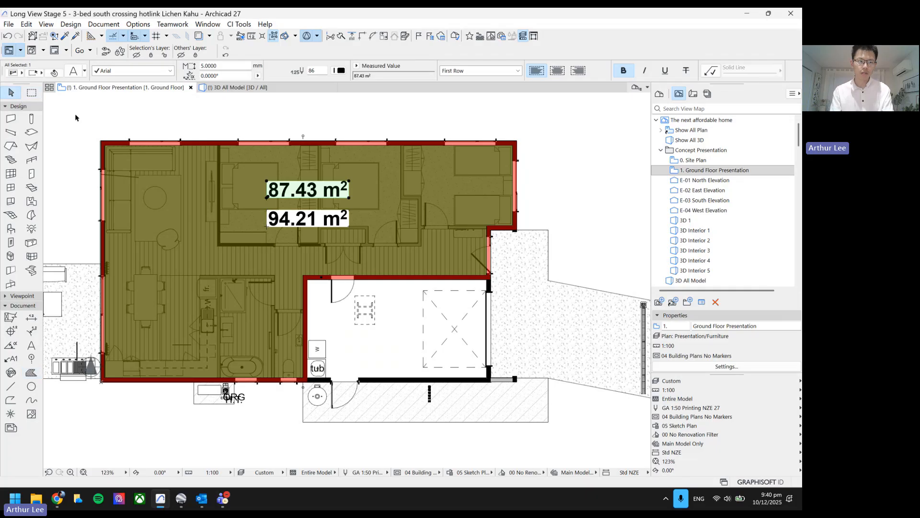
{"action": "key", "text": "m"}
{"action": "left_click", "coordinate": [102, 142]}
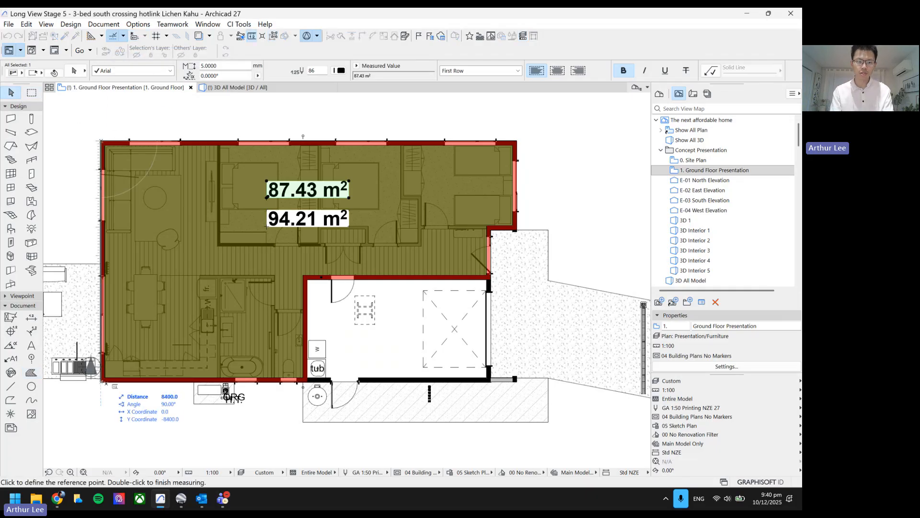
{"action": "left_click", "coordinate": [102, 381]}
{"action": "left_click", "coordinate": [303, 381]}
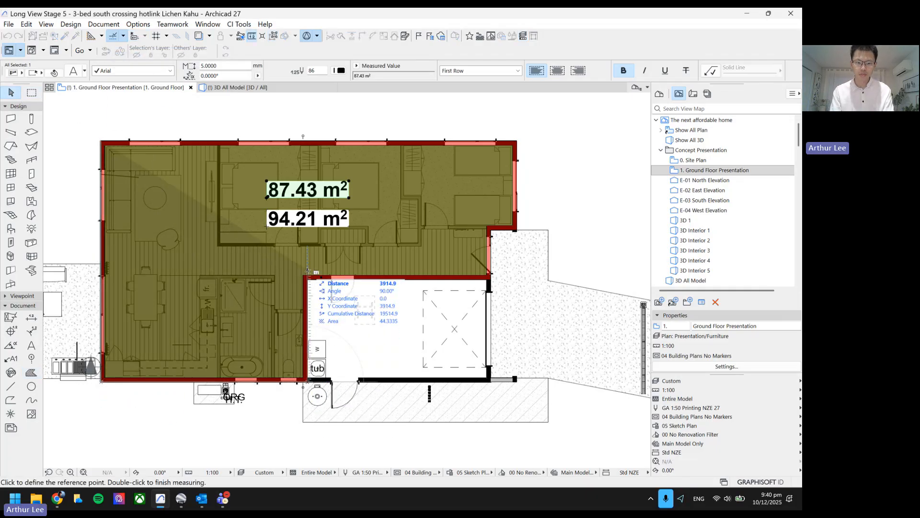
{"action": "left_click", "coordinate": [306, 277]}
{"action": "left_click", "coordinate": [490, 277]}
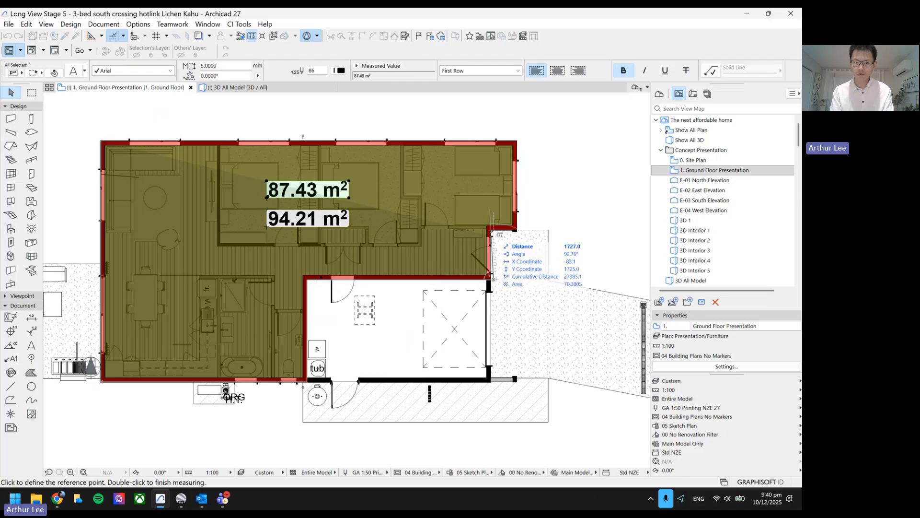
{"action": "left_click", "coordinate": [490, 230]}
{"action": "left_click", "coordinate": [516, 230]}
{"action": "left_click", "coordinate": [517, 143]}
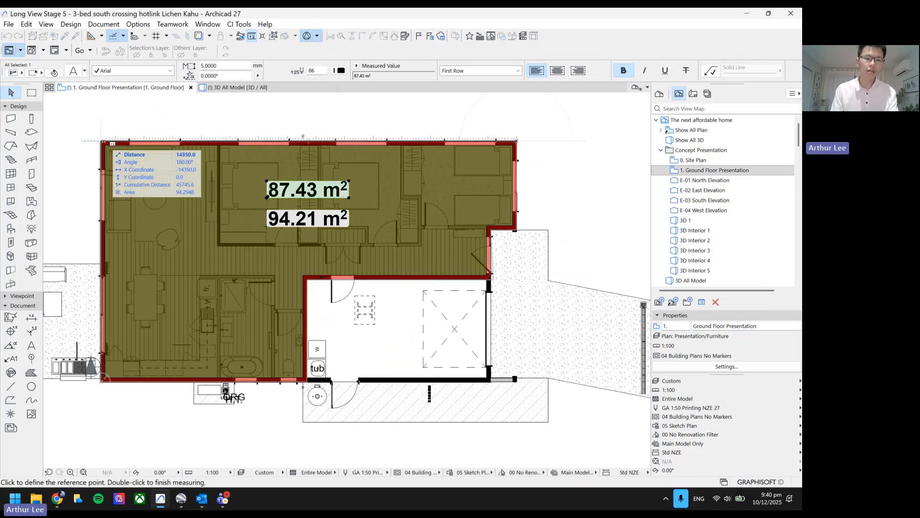
{"action": "key", "text": "Escape"}
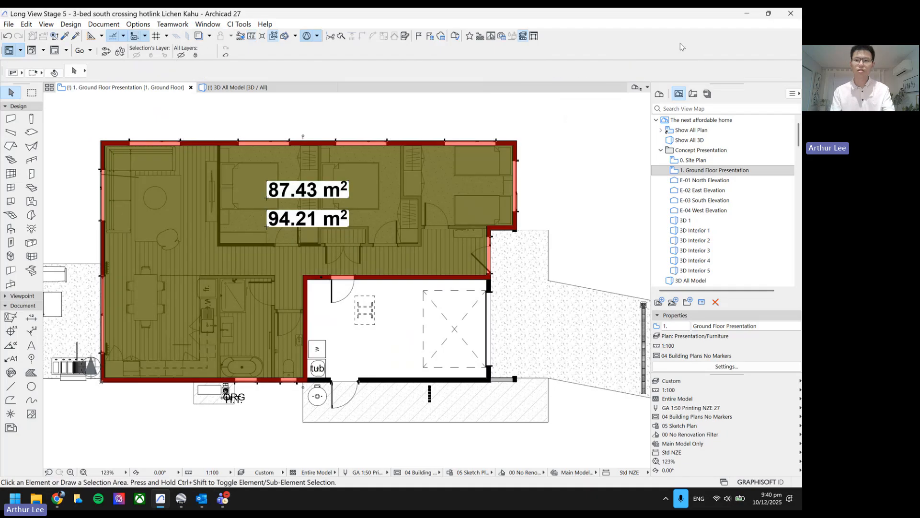
Return to the Firth calculator and set the total exterior perimeter length to 46 m and the framing width to 90 mm
{"action": "left_click", "coordinate": [748, 16]}
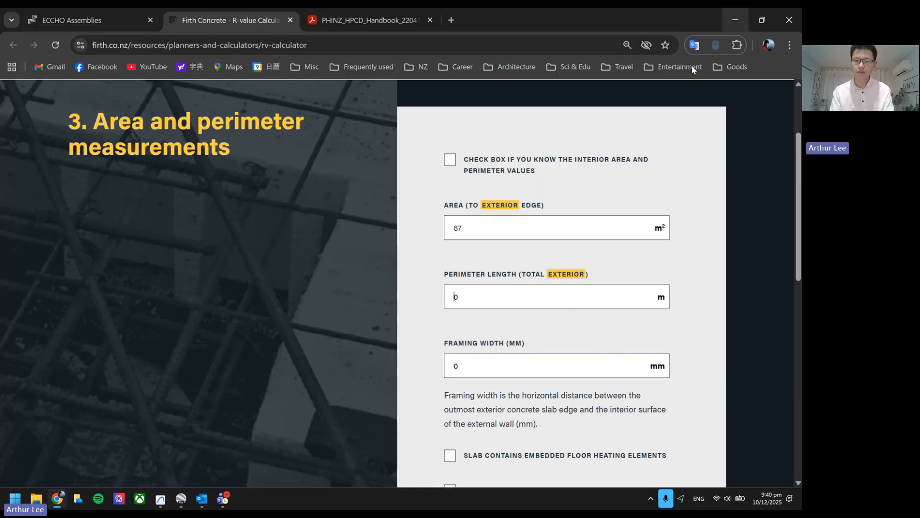
{"action": "left_click", "coordinate": [493, 292]}
{"action": "type", "text": "46"}
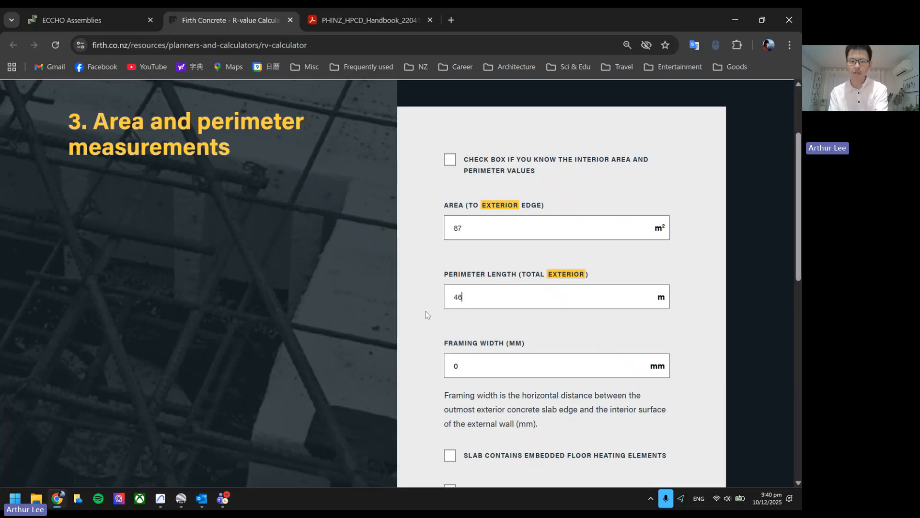
{"action": "left_click", "coordinate": [524, 362]}
{"action": "type", "text": "90"}
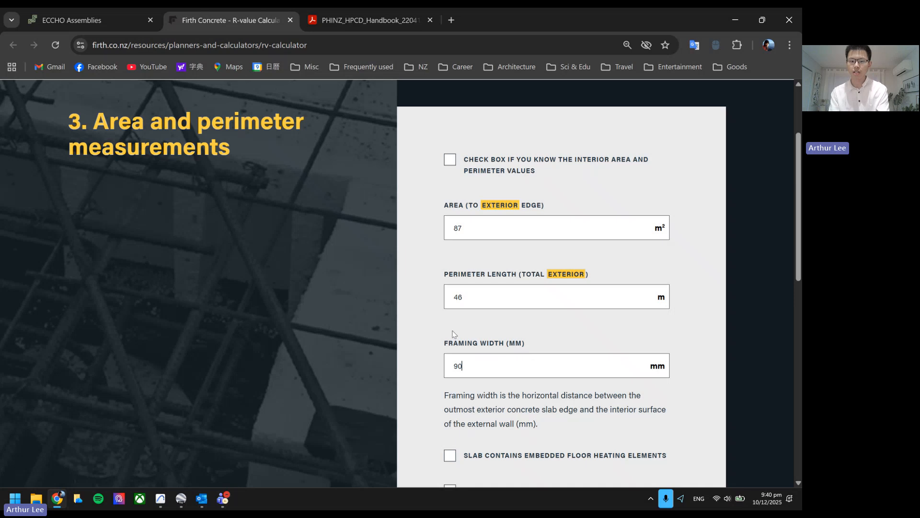
Mark the slab as having part of its perimeter with no edge insulation
{"action": "scroll", "coordinate": [446, 330], "scroll_direction": "down", "scroll_amount": 3}
{"action": "scroll", "coordinate": [503, 265], "scroll_direction": "down", "scroll_amount": 1}
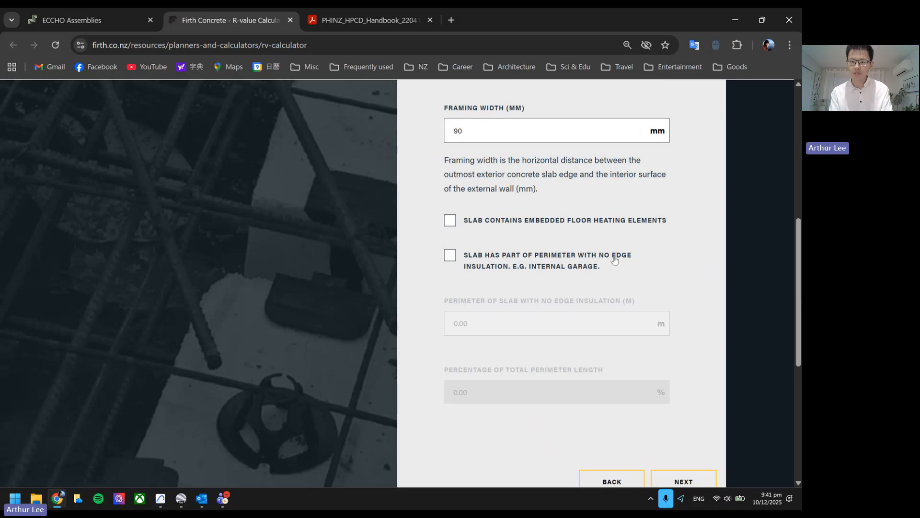
{"action": "left_click", "coordinate": [450, 255]}
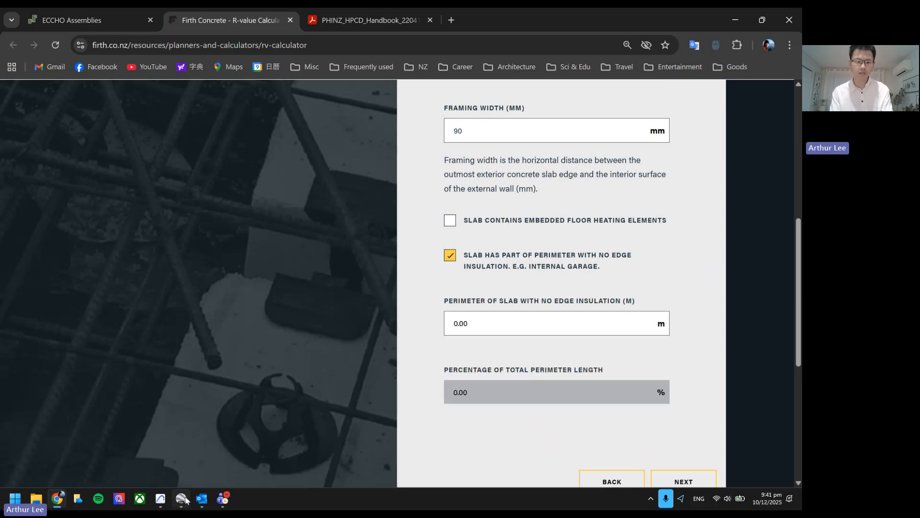
Measure the garage's shared walls in Archicad and enter 10 m as the Firth calculator's perimeter of slab with no edge insulation
{"action": "left_click", "coordinate": [160, 498]}
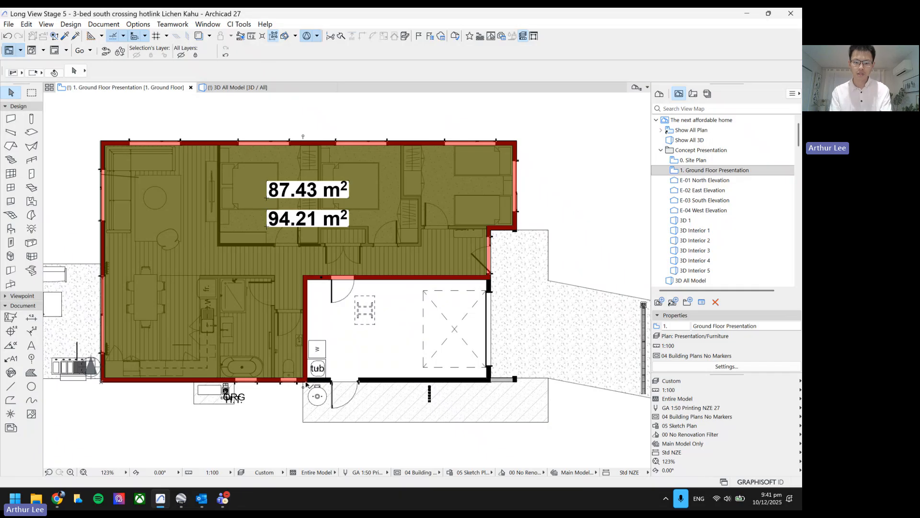
{"action": "key", "text": "m"}
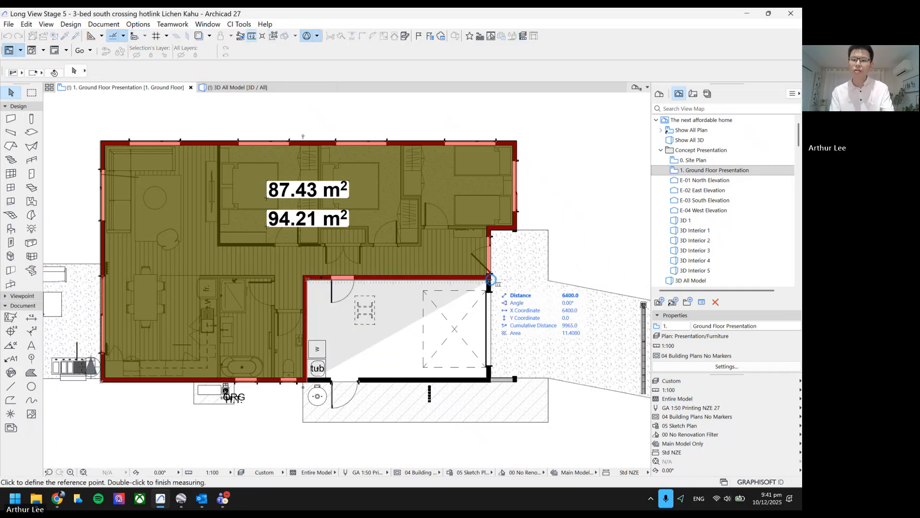
{"action": "left_click", "coordinate": [747, 15]}
{"action": "left_click", "coordinate": [502, 324]}
{"action": "type", "text": "10"}
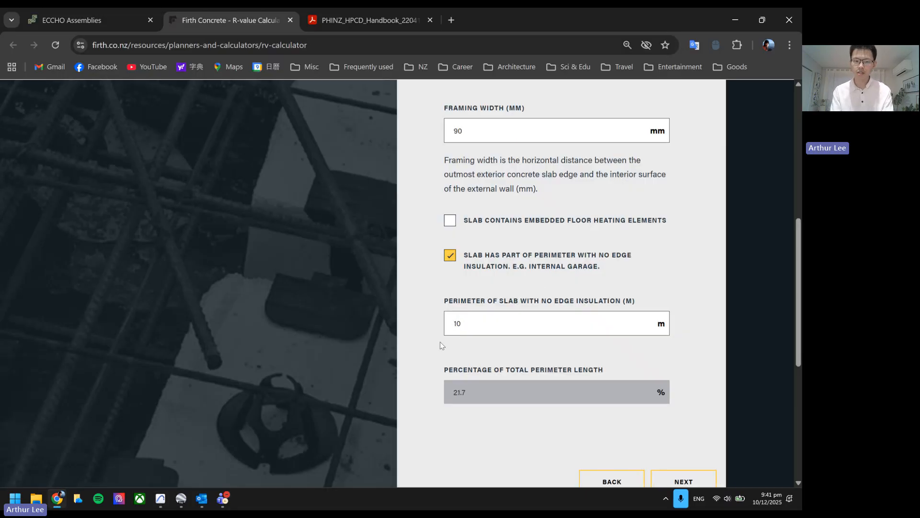
{"action": "scroll", "coordinate": [440, 342], "scroll_direction": "down", "scroll_amount": 2}
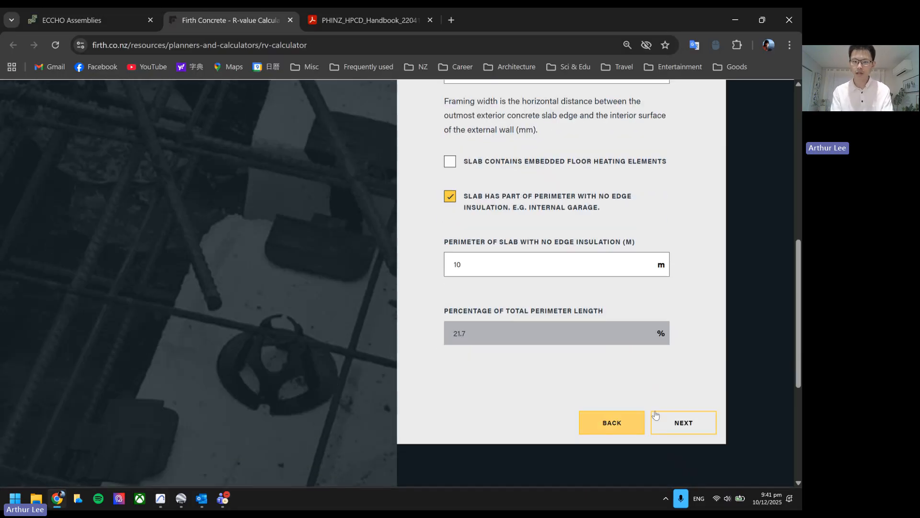
Generate the Firth calculator's H1 solution and highlight the R-value for the selected HotEdge Extra and 50mm EPS under-slab option
{"action": "left_click", "coordinate": [690, 428]}
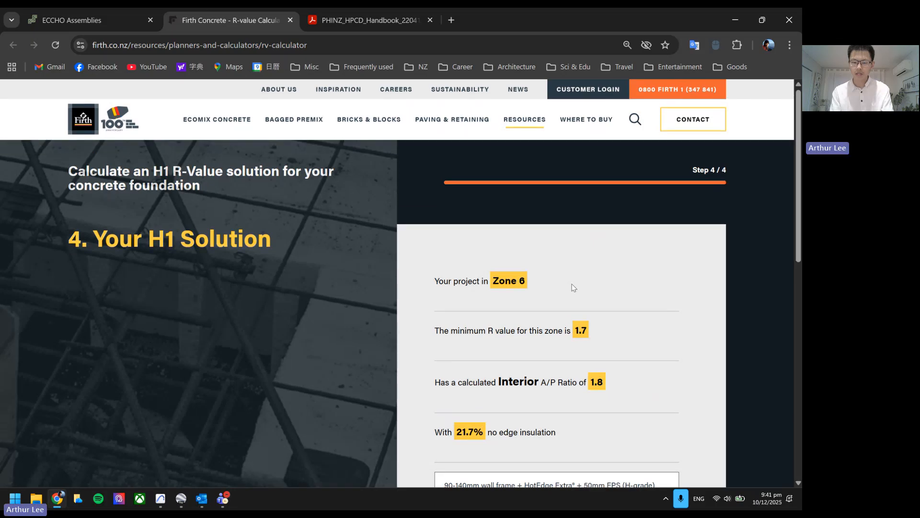
{"action": "scroll", "coordinate": [573, 288], "scroll_direction": "down", "scroll_amount": 4}
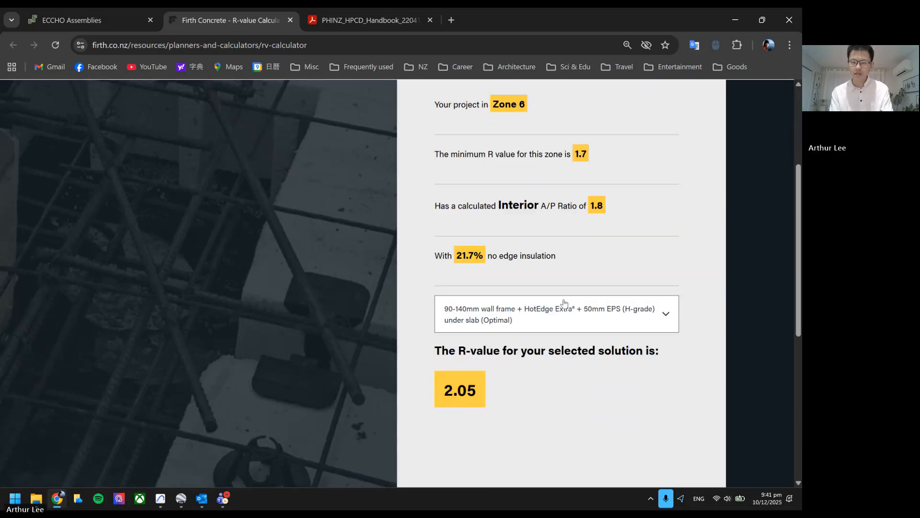
{"action": "scroll", "coordinate": [540, 317], "scroll_direction": "up", "scroll_amount": 1}
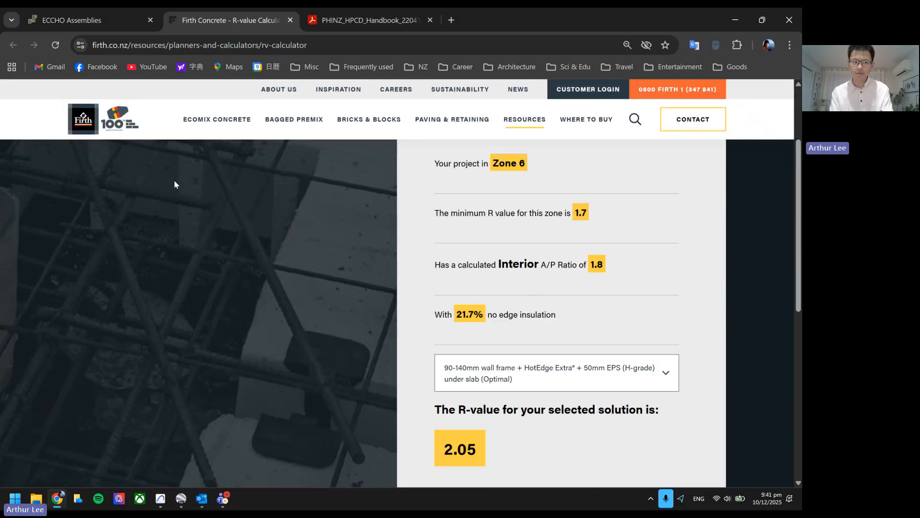
{"action": "left_click_drag", "start_coordinate": [446, 453], "coordinate": [486, 450]}
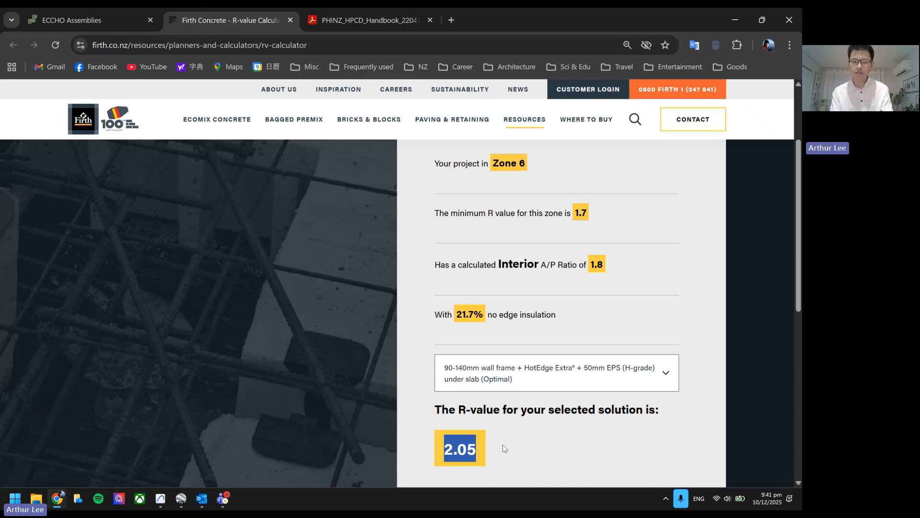
{"action": "left_click", "coordinate": [446, 451]}
Return to ECCHO's Assemblies page and start a new custom assembly with the description Floor 1
{"action": "left_click", "coordinate": [63, 19]}
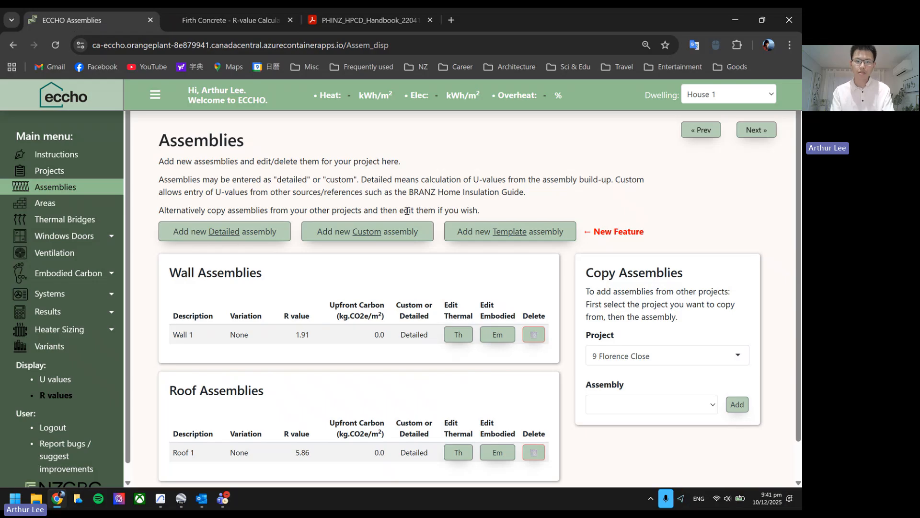
{"action": "left_click", "coordinate": [378, 237]}
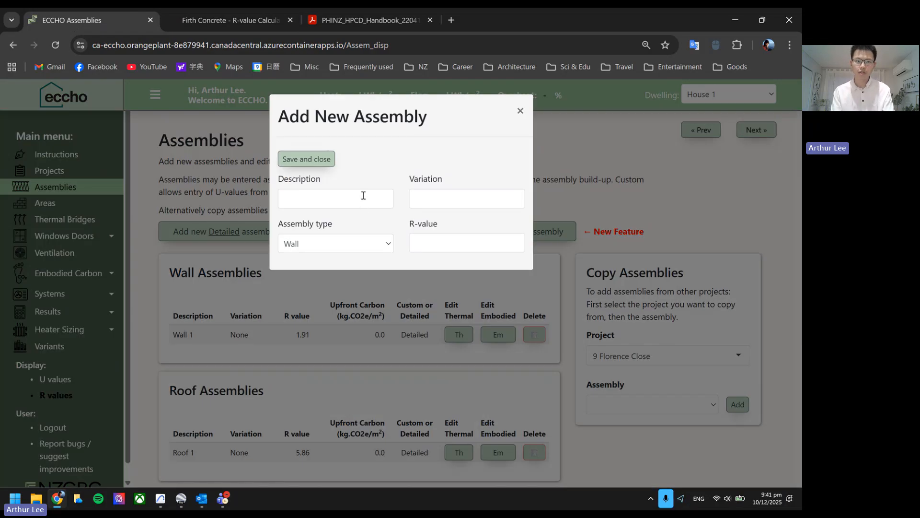
{"action": "left_click", "coordinate": [324, 197]}
{"action": "type", "text": "Fl"}
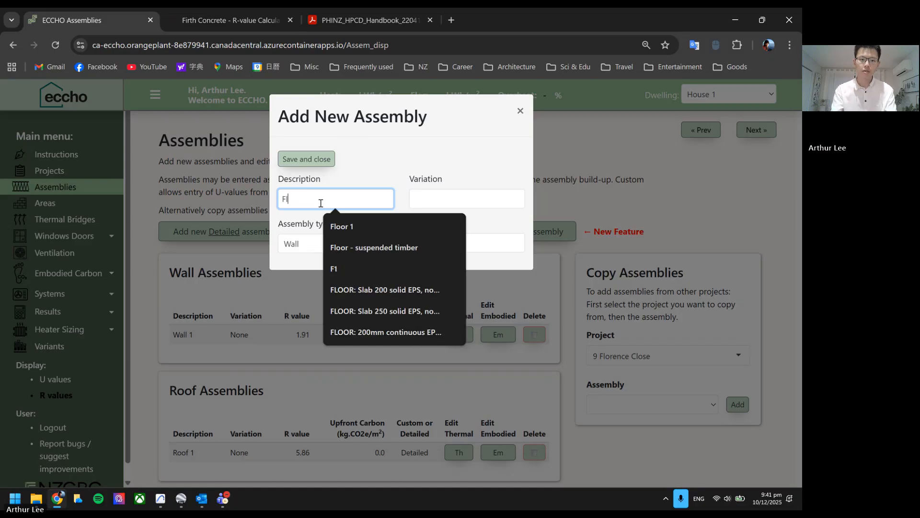
{"action": "type", "text": "oor 1"}
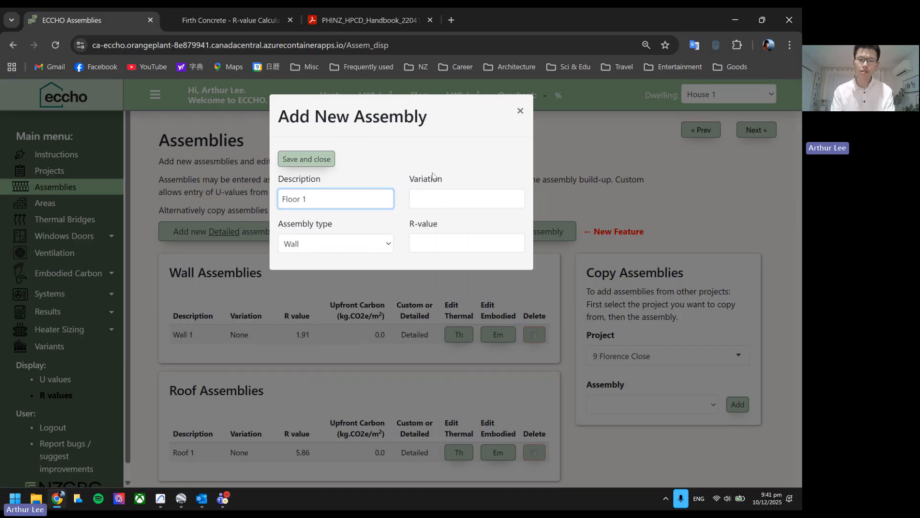
{"action": "left_click", "coordinate": [440, 199]}
Set the assembly type to Floor and the R-value to 2.05, save it, and check the assembly lists
{"action": "left_click", "coordinate": [371, 244]}
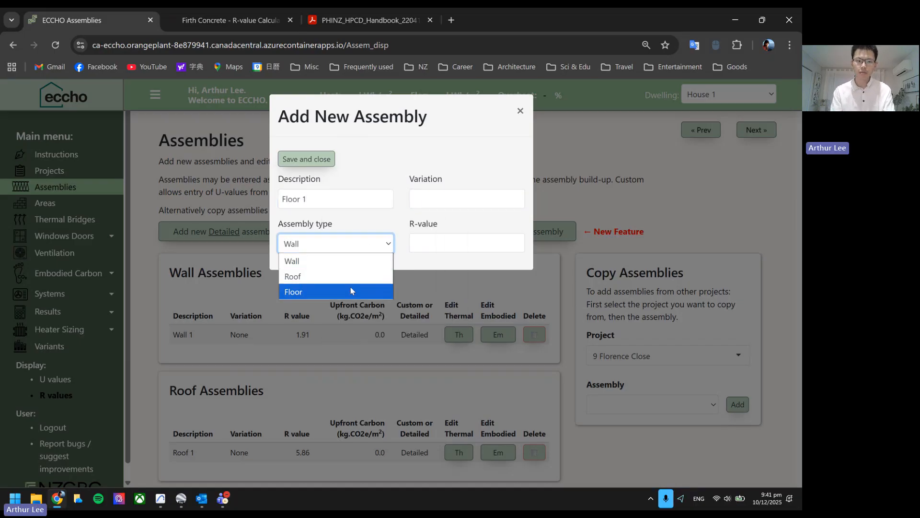
{"action": "left_click", "coordinate": [352, 290]}
{"action": "left_click", "coordinate": [467, 245]}
{"action": "type", "text": "2"}
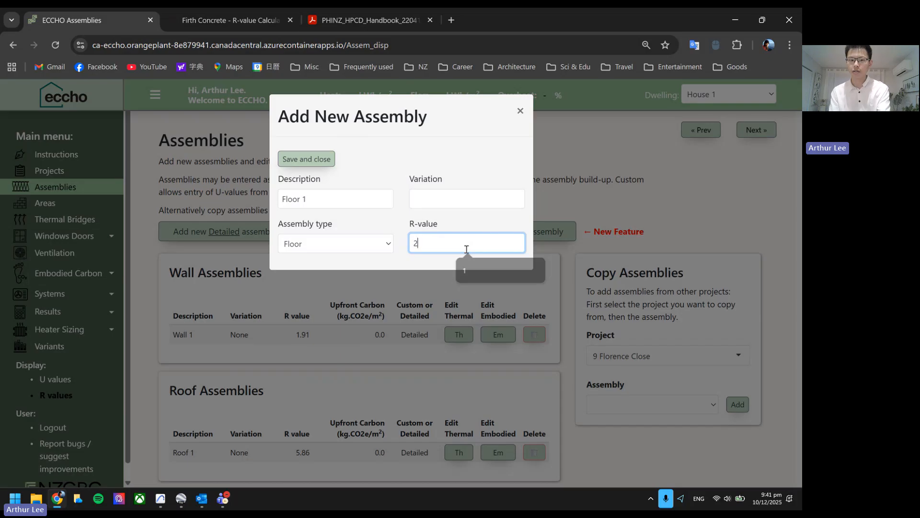
{"action": "type", "text": ".05"}
{"action": "left_click", "coordinate": [326, 158]}
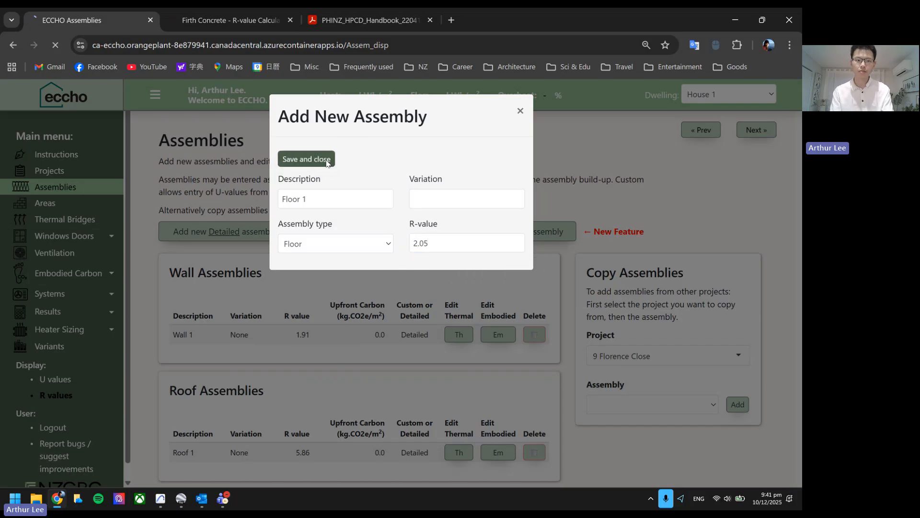
{"action": "scroll", "coordinate": [271, 335], "scroll_direction": "down", "scroll_amount": 3}
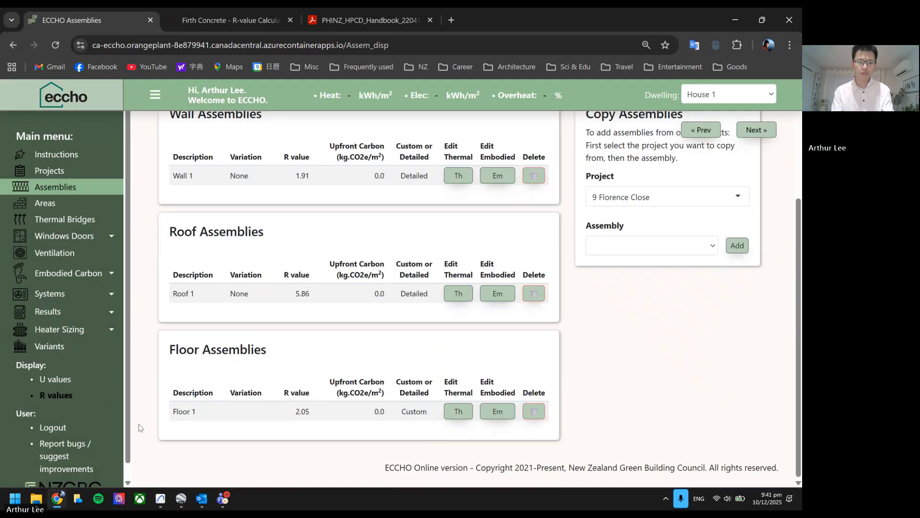
{"action": "scroll", "coordinate": [140, 427], "scroll_direction": "up", "scroll_amount": 1}
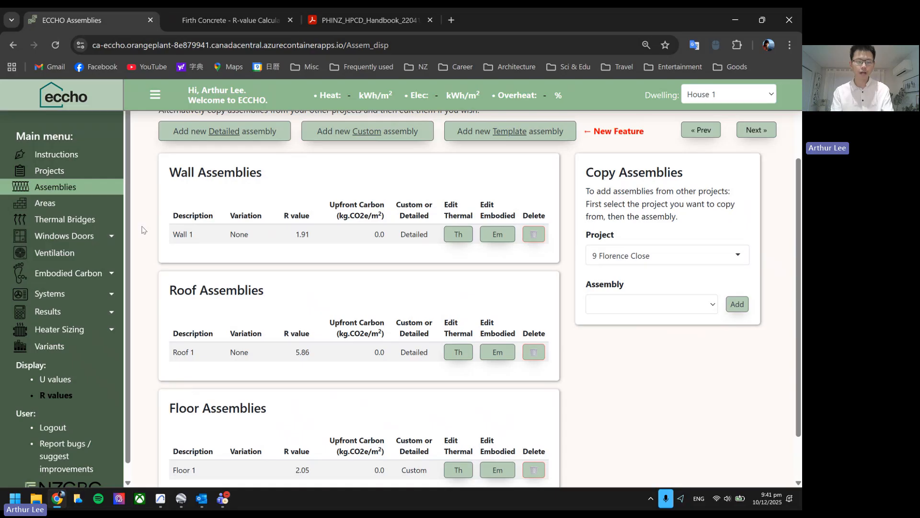
Open House 1's areas in ECCHO and measure the north exterior wall's length on the Archicad ground floor plan
{"action": "left_click", "coordinate": [48, 207]}
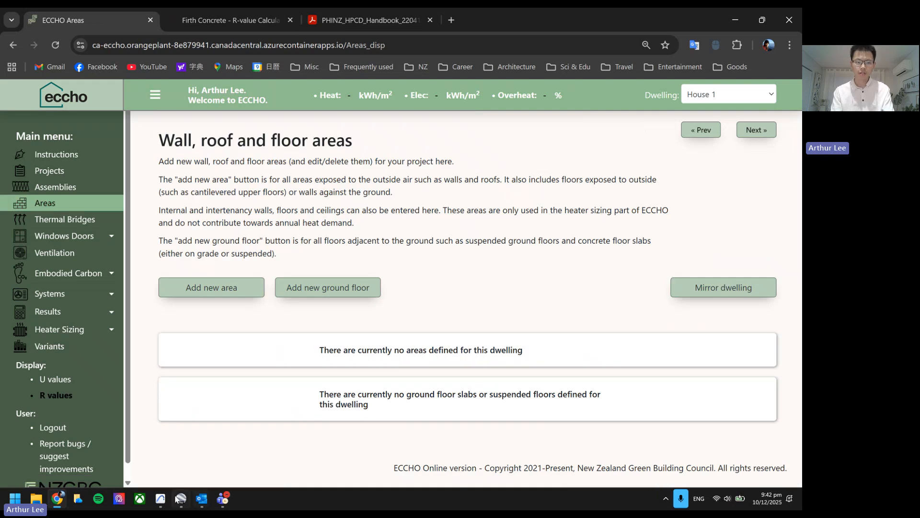
{"action": "left_click", "coordinate": [160, 498]}
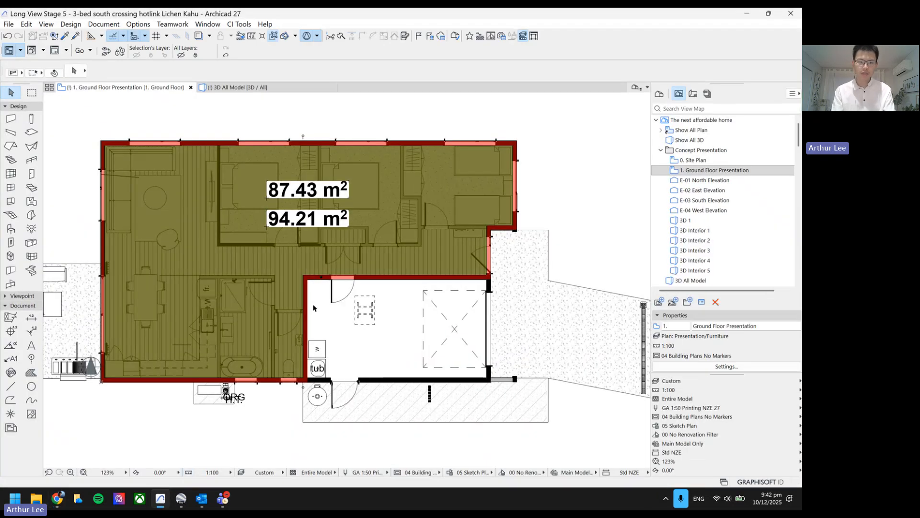
{"action": "scroll", "coordinate": [335, 316], "scroll_direction": "down", "scroll_amount": 2}
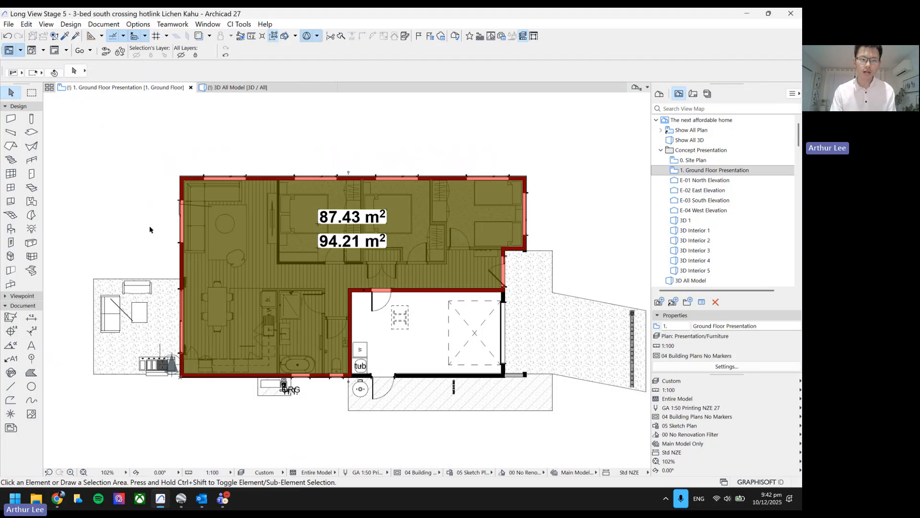
{"action": "key", "text": "m"}
{"action": "left_click", "coordinate": [178, 172]}
{"action": "key", "text": "Escape"}
{"action": "key", "text": "m"}
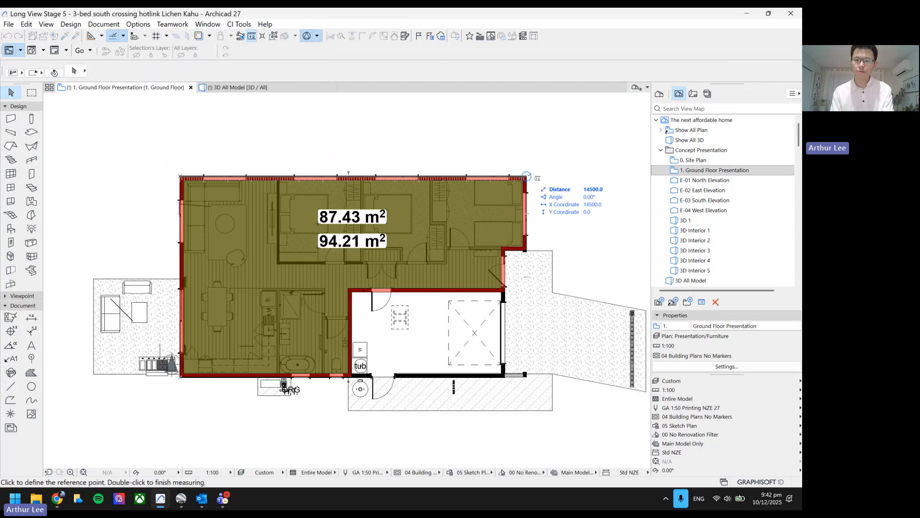
{"action": "key", "text": "Escape"}
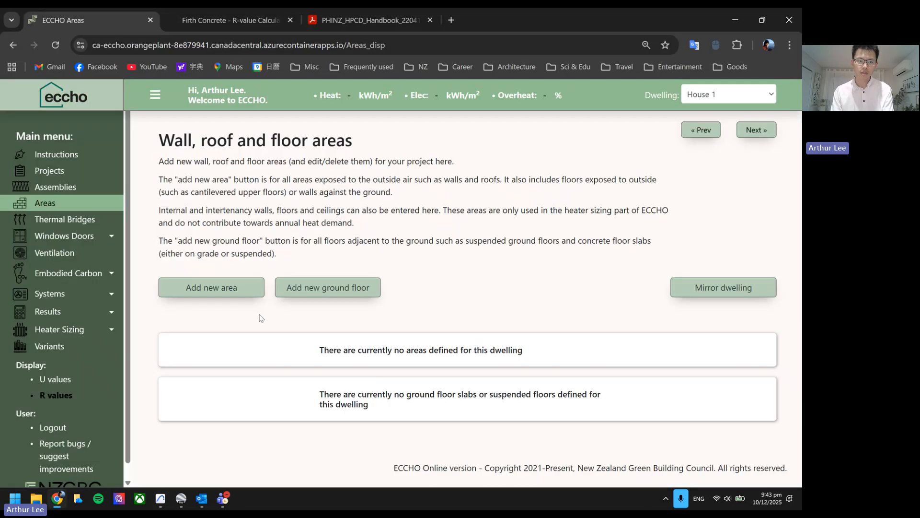
Return to ECCHO and start a new exterior wall area described as Wall - N, with length a 14.5 m and length b 3 m
{"action": "left_click", "coordinate": [232, 288]}
{"action": "left_click", "coordinate": [398, 184]}
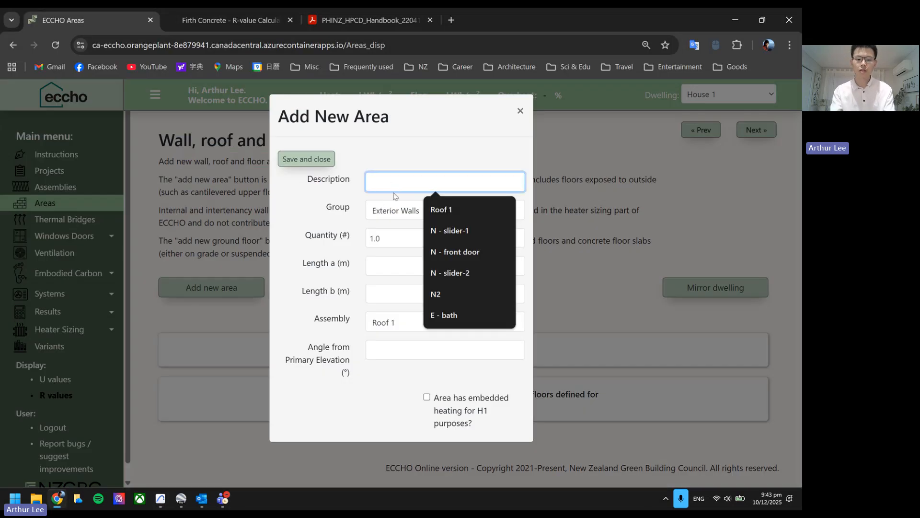
{"action": "type", "text": "Wall"}
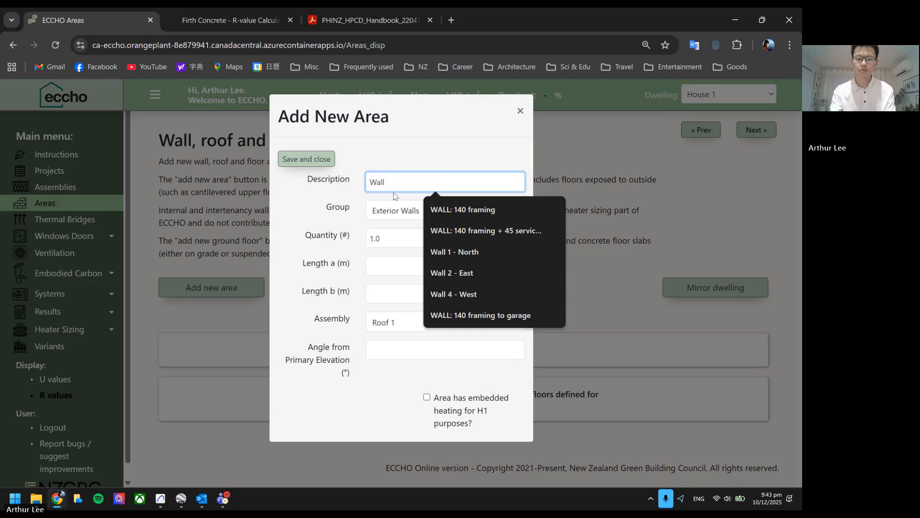
{"action": "type", "text": " - N"}
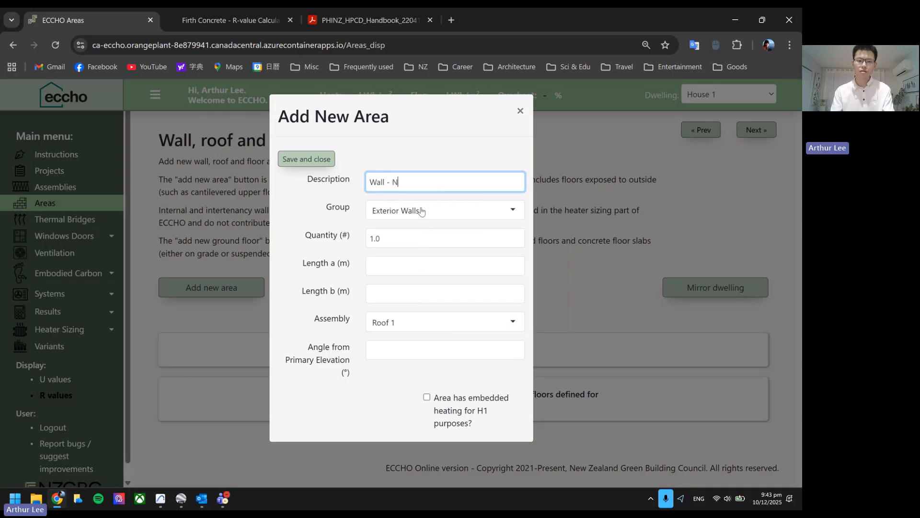
{"action": "left_click", "coordinate": [396, 267]}
{"action": "type", "text": "14.5"}
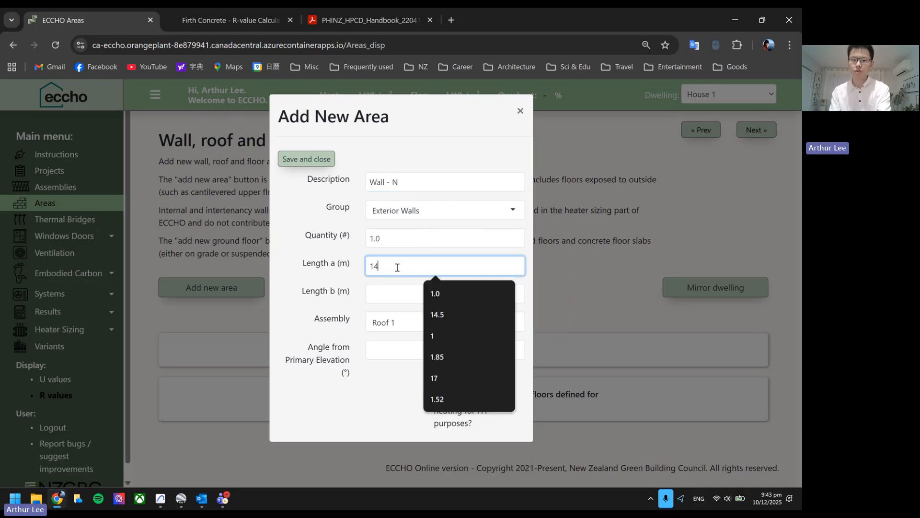
{"action": "left_click", "coordinate": [398, 289]}
{"action": "type", "text": "3"}
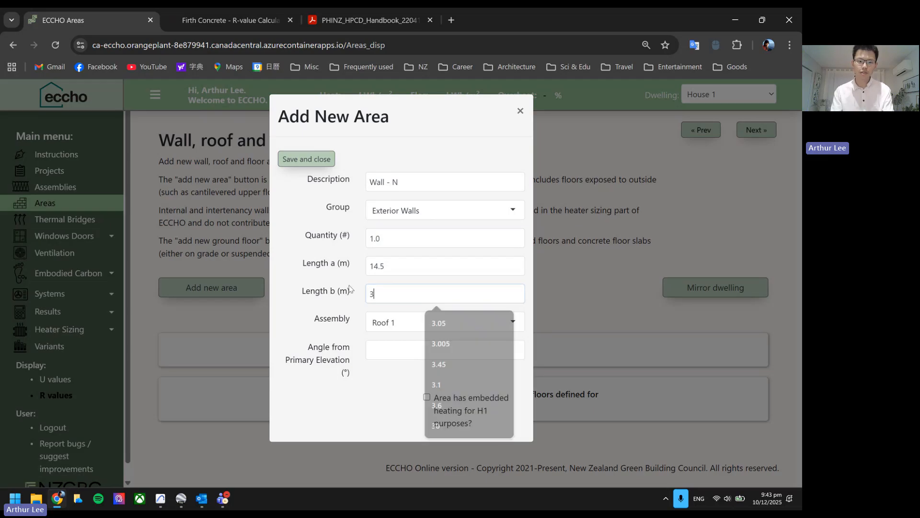
Assign the Wall 1 assembly, set the angle from primary elevation to 0°, and save the north wall area
{"action": "left_click", "coordinate": [405, 321]}
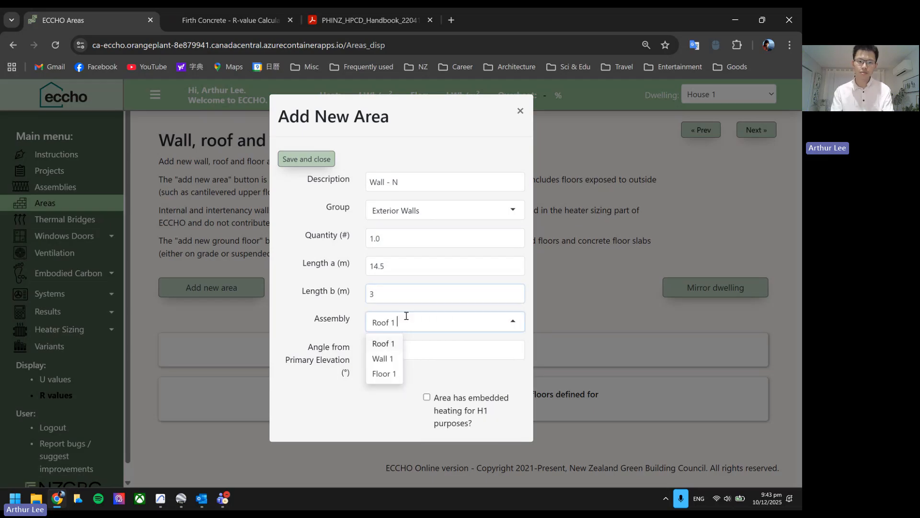
{"action": "left_click", "coordinate": [388, 360]}
{"action": "left_click", "coordinate": [399, 352]}
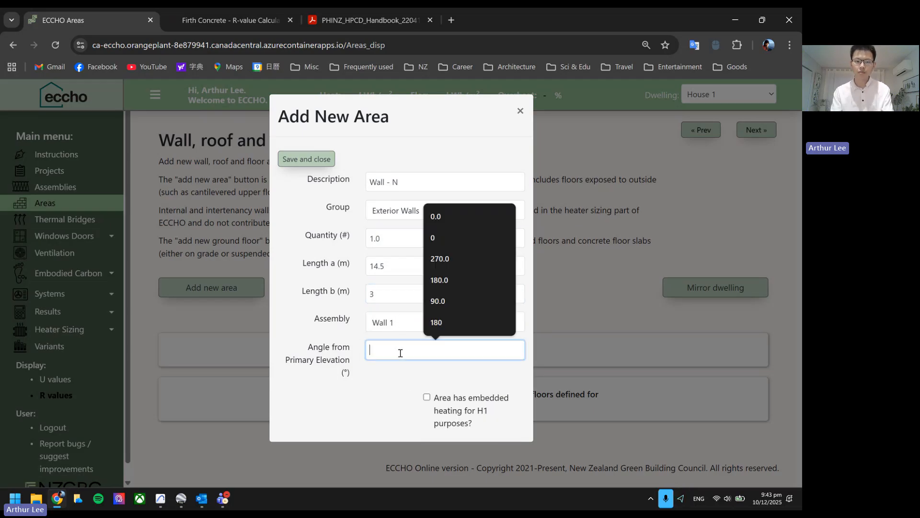
{"action": "type", "text": "0"}
{"action": "left_click", "coordinate": [361, 341]}
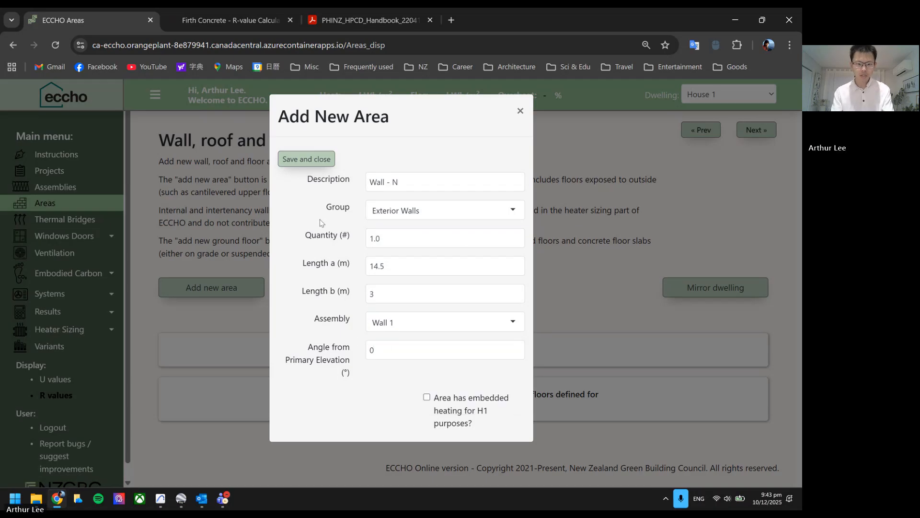
{"action": "left_click", "coordinate": [306, 161]}
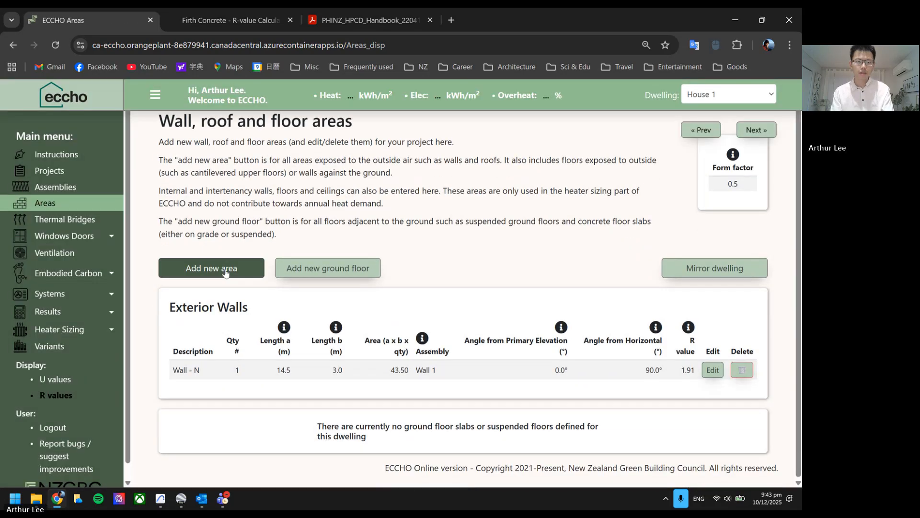
Start another exterior wall area with the description Wall - E1
{"action": "left_click", "coordinate": [226, 274]}
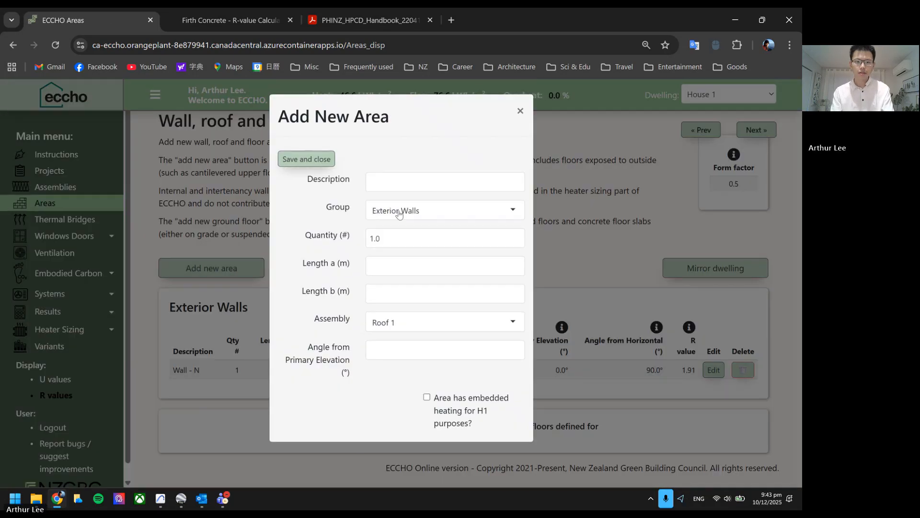
{"action": "left_click", "coordinate": [409, 189]}
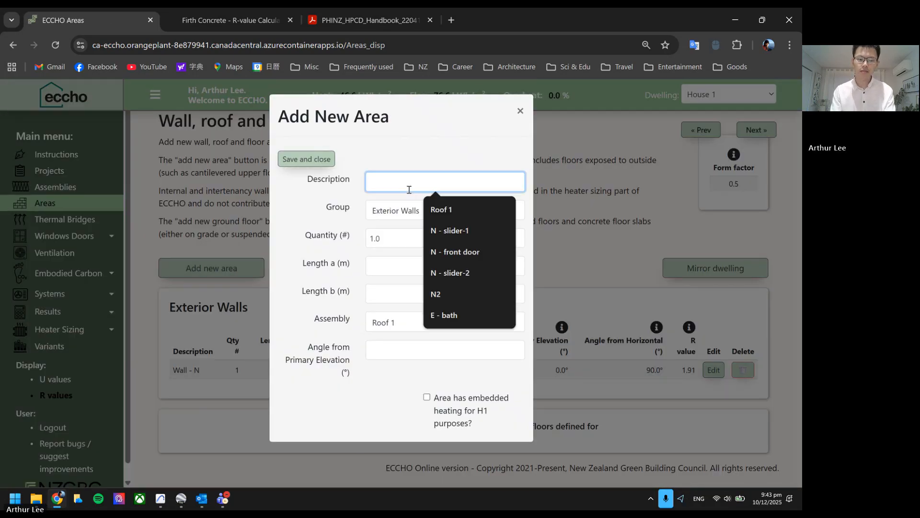
{"action": "type", "text": "Wall - E1"}
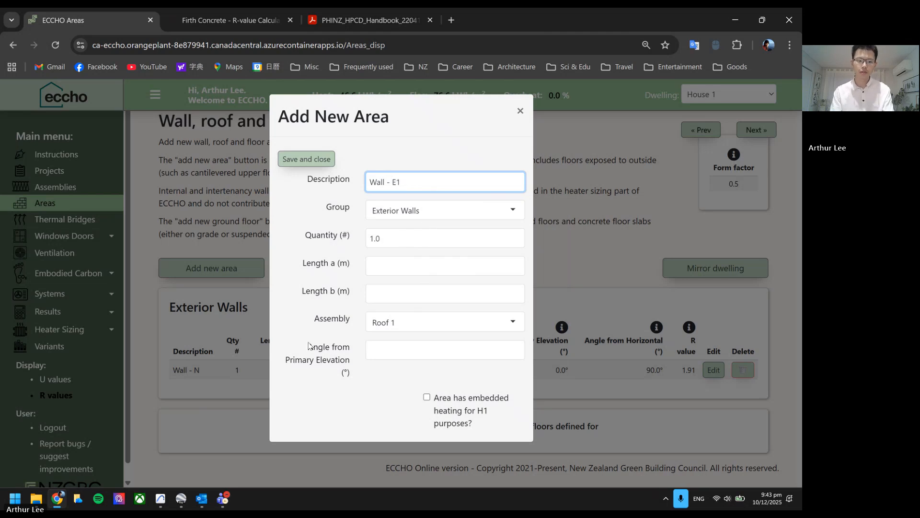
Switch to Archicad and measure the house's east-facing exterior walls, including the recessed entry wall, on the ground floor plan
{"action": "left_click", "coordinate": [161, 500]}
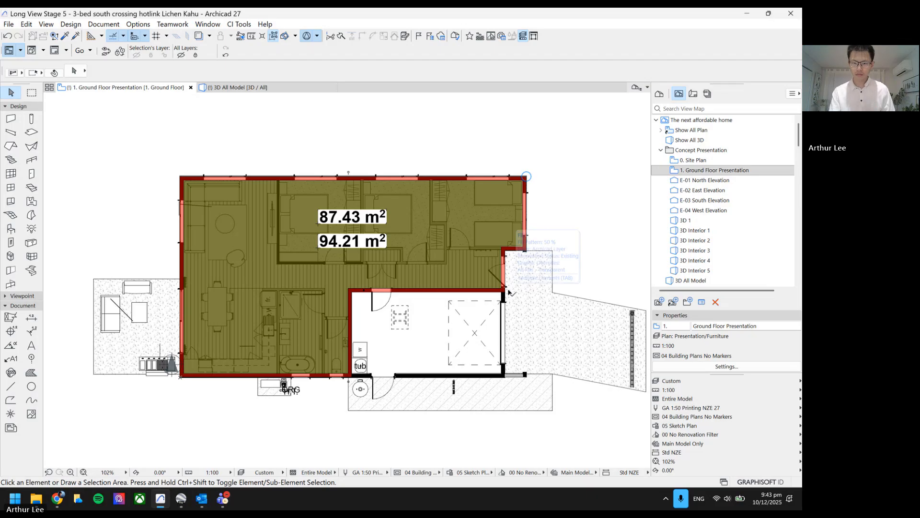
{"action": "left_click", "coordinate": [526, 177]}
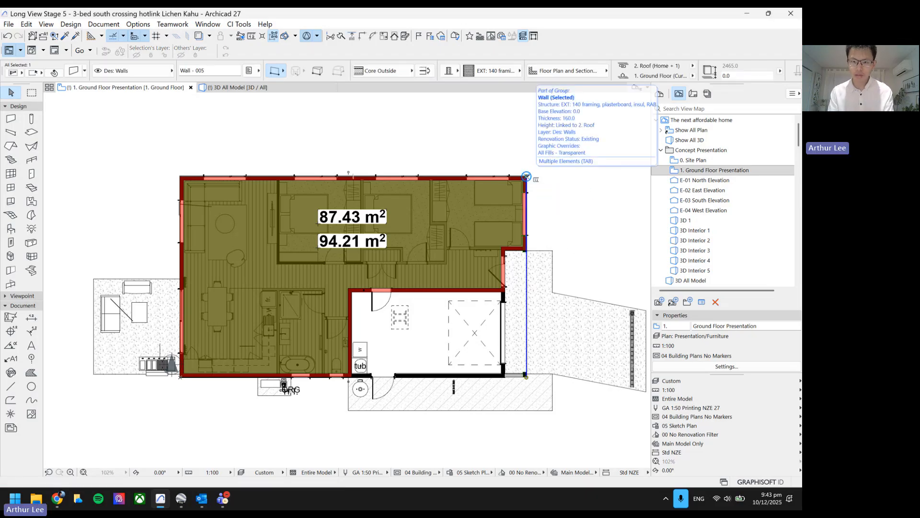
{"action": "key", "text": "m"}
{"action": "left_click", "coordinate": [526, 177]}
{"action": "left_click", "coordinate": [526, 377]}
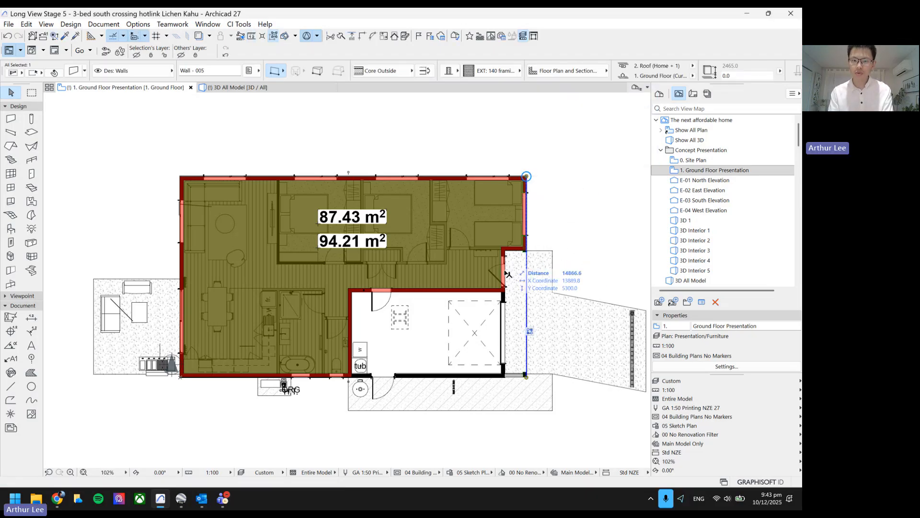
{"action": "scroll", "coordinate": [501, 297], "scroll_direction": "up", "scroll_amount": 3}
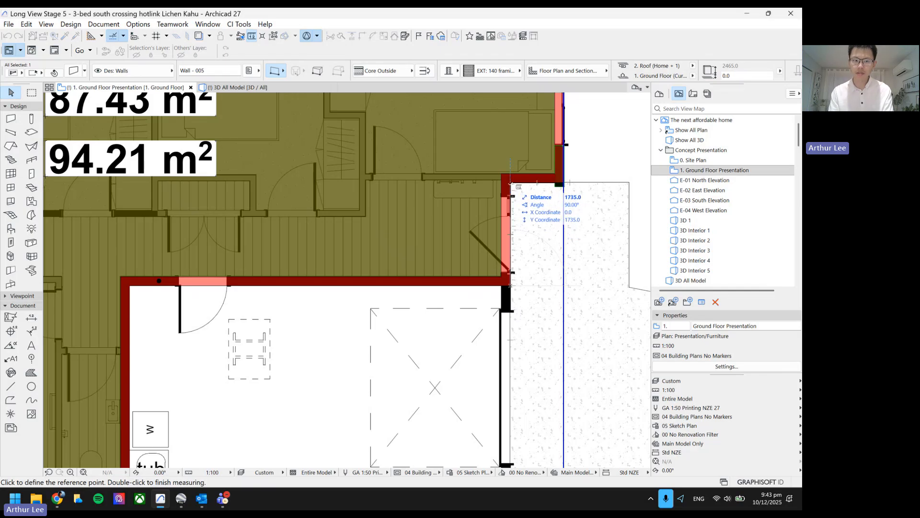
Measure the east-facing house wall that adjoins the garage laundry, from its inner corner to the south exterior wall
{"action": "scroll", "coordinate": [354, 231], "scroll_direction": "down", "scroll_amount": 3}
{"action": "scroll", "coordinate": [354, 232], "scroll_direction": "up", "scroll_amount": 1}
{"action": "key", "text": "m"}
{"action": "left_click", "coordinate": [275, 232]}
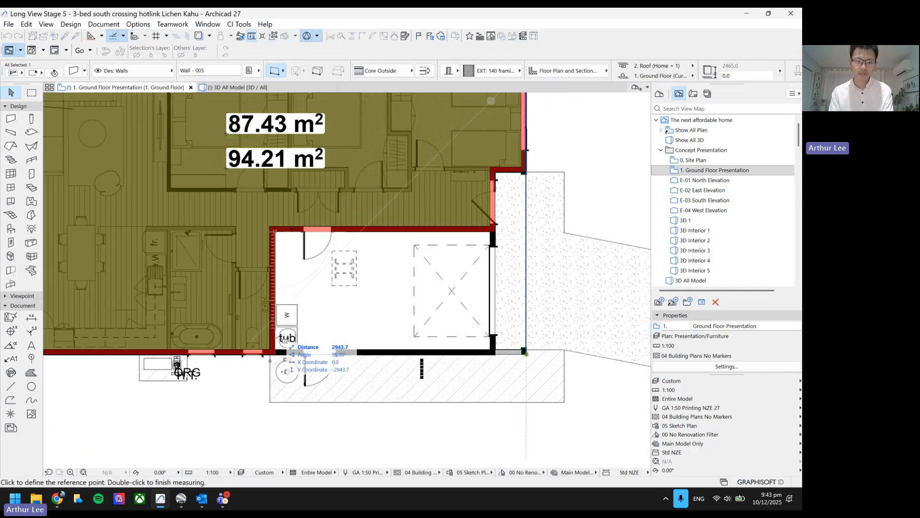
{"action": "key", "text": "Escape"}
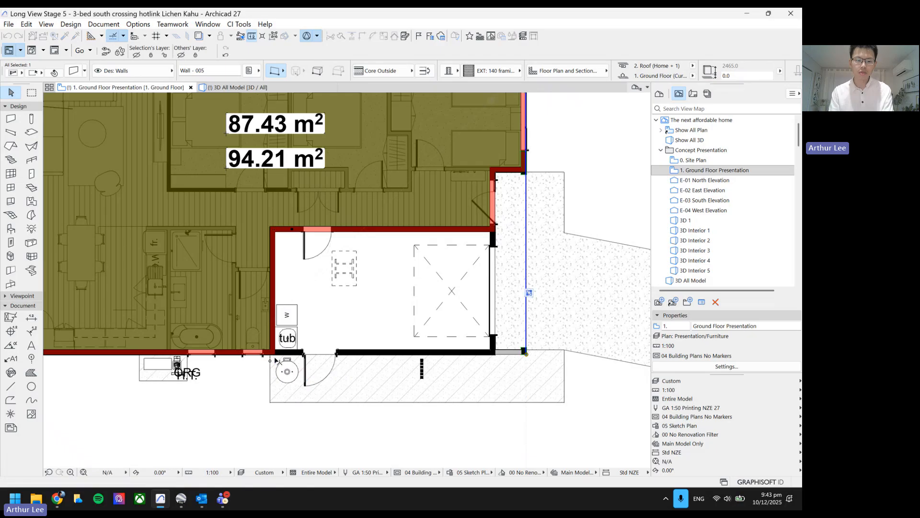
Return to ECCHO and set the Wall - E1 area's length a to 3.1 m and length b to 3 m
{"action": "left_click", "coordinate": [57, 498]}
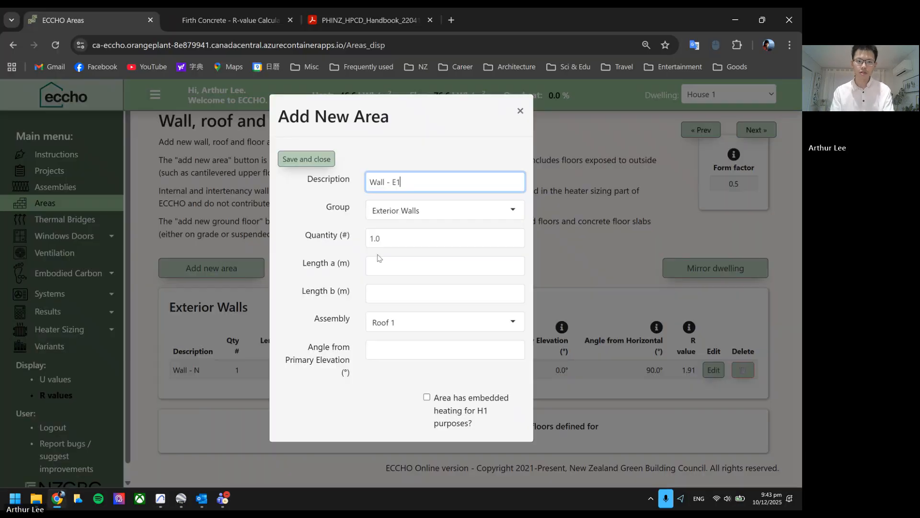
{"action": "left_click", "coordinate": [388, 266]}
{"action": "type", "text": "3"}
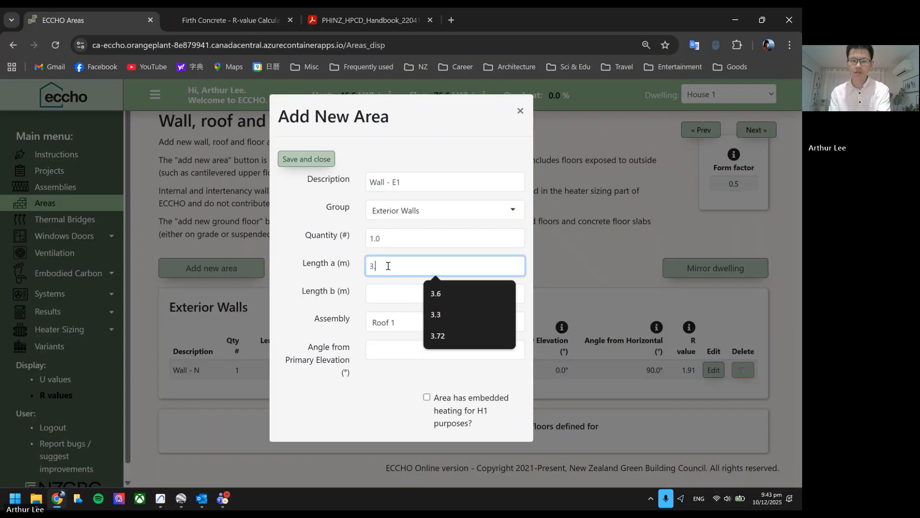
{"action": "type", "text": ".1"}
{"action": "key", "text": "Tab"}
{"action": "type", "text": "3"}
Assign the Wall 1 assembly to Wall - E1, set its angle from primary elevation to 90°, and save the area
{"action": "left_click", "coordinate": [406, 314]}
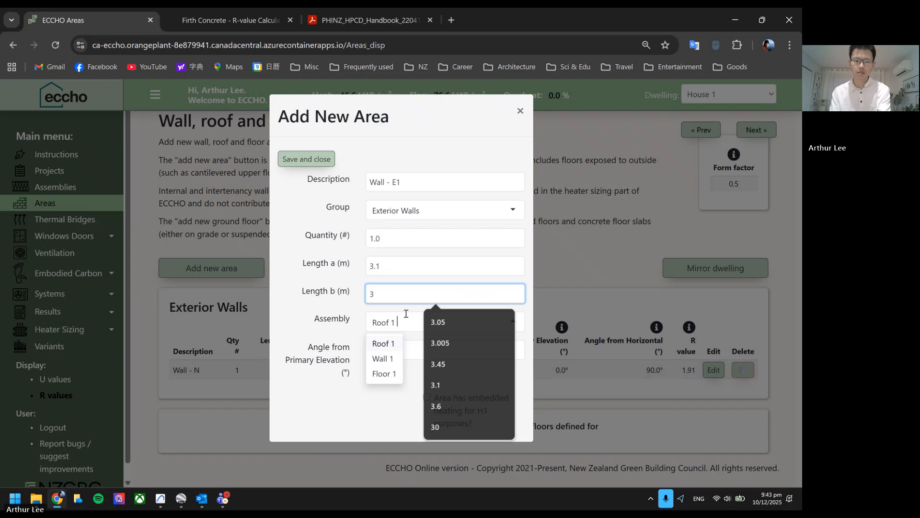
{"action": "left_click", "coordinate": [382, 359]}
{"action": "left_click", "coordinate": [400, 351]}
{"action": "type", "text": "90"}
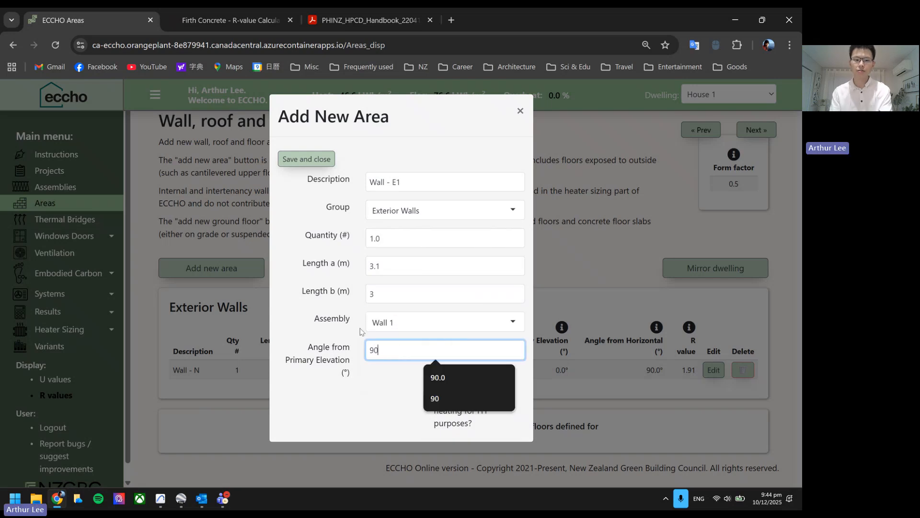
{"action": "left_click", "coordinate": [342, 290]}
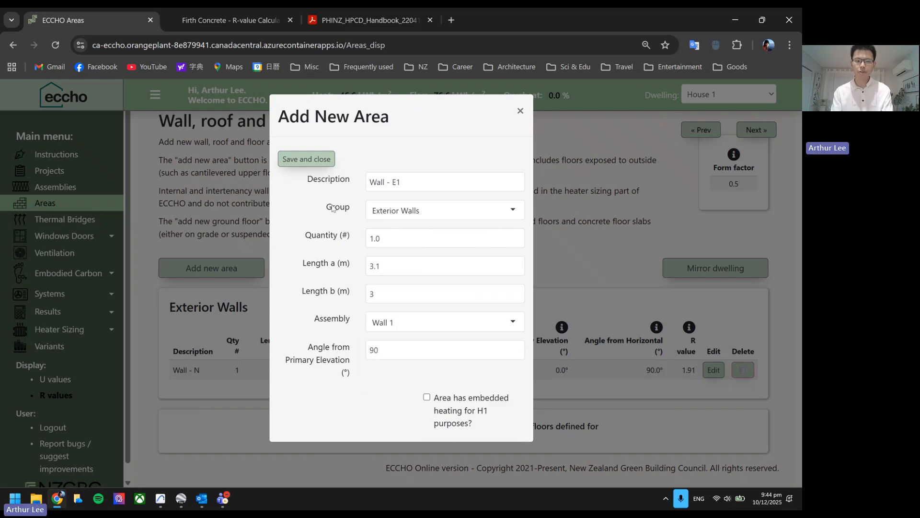
{"action": "left_click", "coordinate": [314, 163]}
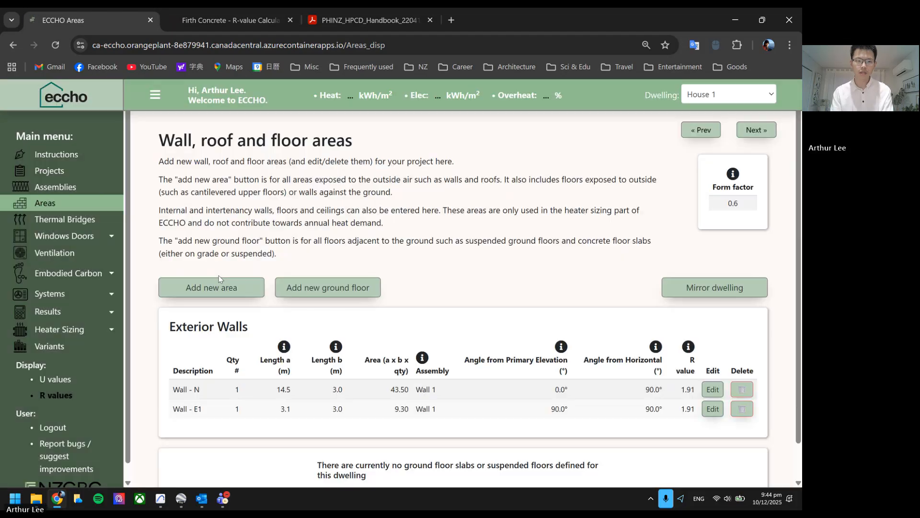
Add and save a second east exterior wall area described as Wall - E2 with length a 1.7 m, keeping the other prefilled values
{"action": "left_click", "coordinate": [211, 287]}
{"action": "left_click", "coordinate": [422, 187]}
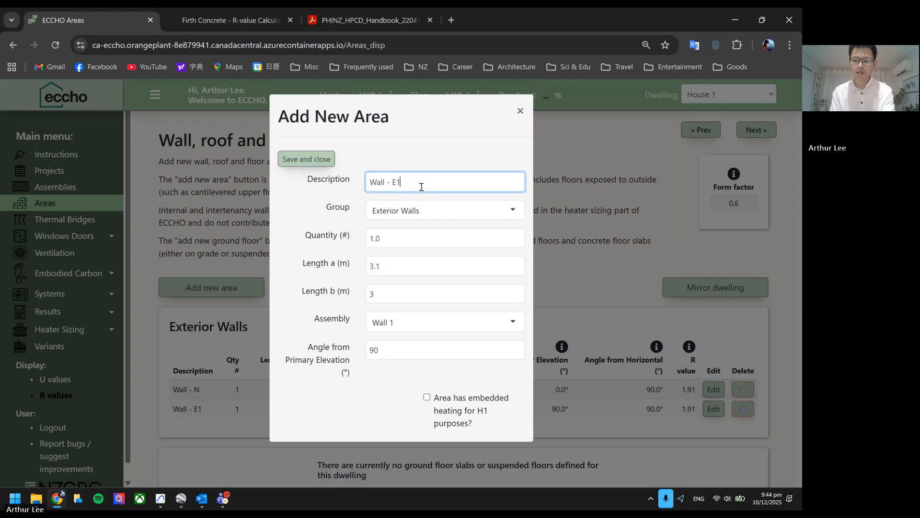
{"action": "key", "text": "BackSpace"}
{"action": "type", "text": "2"}
{"action": "left_click", "coordinate": [431, 266]}
{"action": "key", "text": "BackSpace"}
{"action": "key", "text": "BackSpace"}
{"action": "key", "text": "BackSpace"}
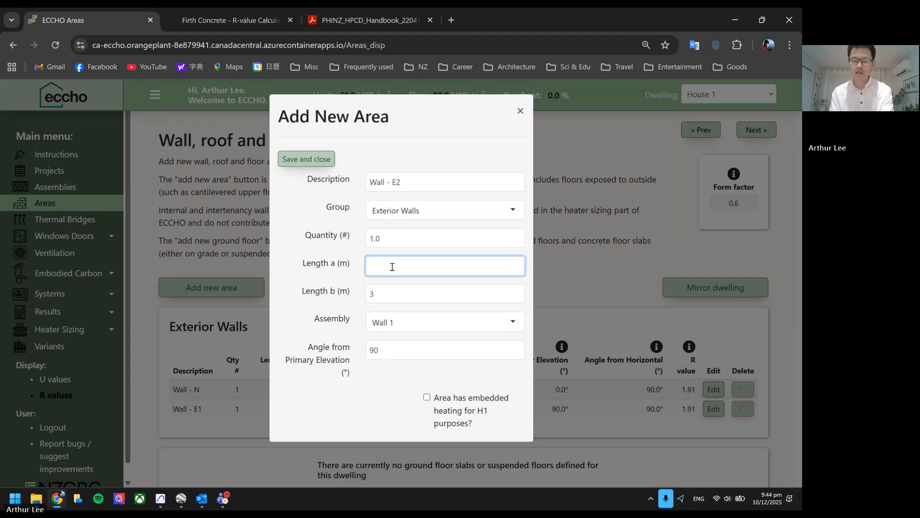
{"action": "type", "text": "1.7"}
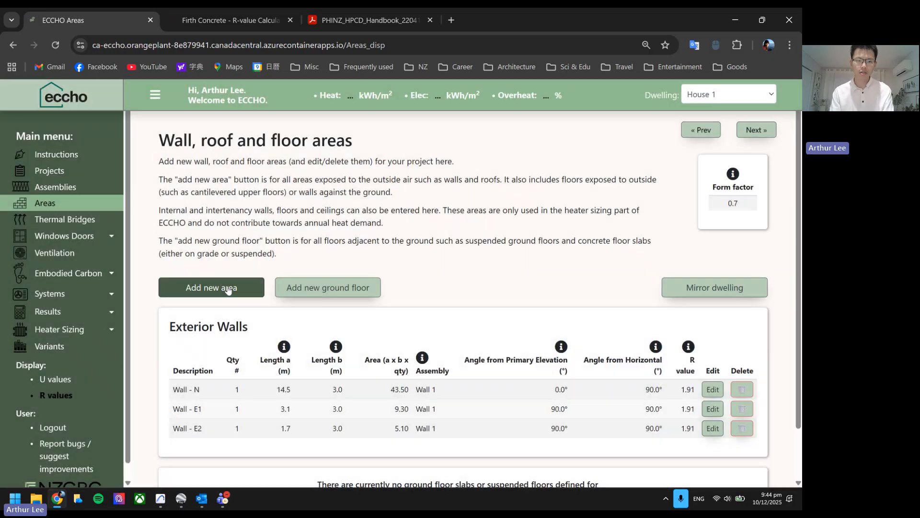
Add and save a third east exterior wall area described as Wall - E3 with length a 3.6 m, keeping the other prefilled values
{"action": "left_click", "coordinate": [220, 288]}
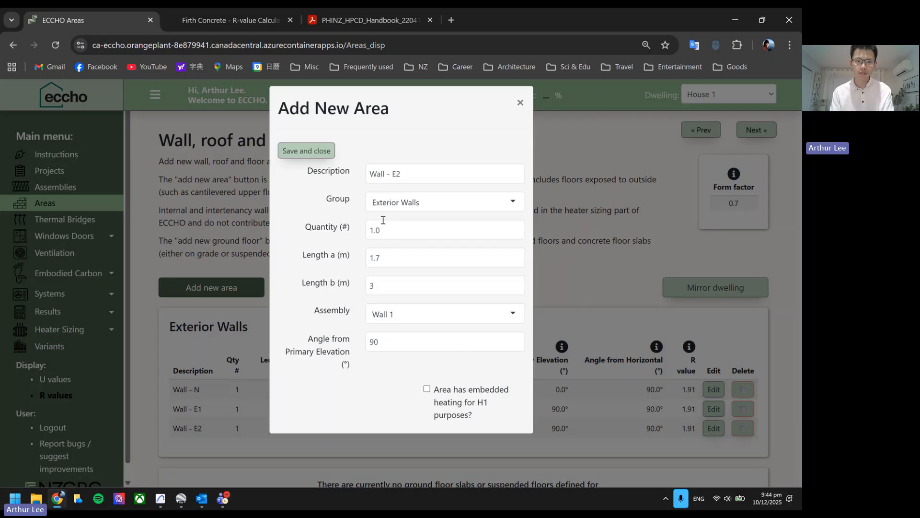
{"action": "left_click", "coordinate": [406, 182]}
{"action": "key", "text": "BackSpace"}
{"action": "type", "text": "3"}
{"action": "left_click", "coordinate": [399, 268]}
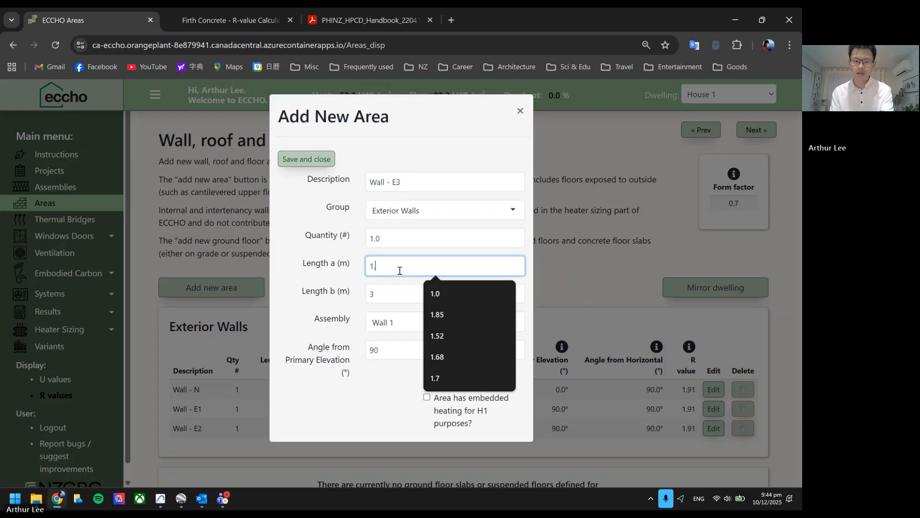
{"action": "key", "text": "BackSpace"}
{"action": "key", "text": "BackSpace"}
{"action": "key", "text": "BackSpace"}
{"action": "type", "text": "3.6"}
{"action": "left_click", "coordinate": [305, 159]}
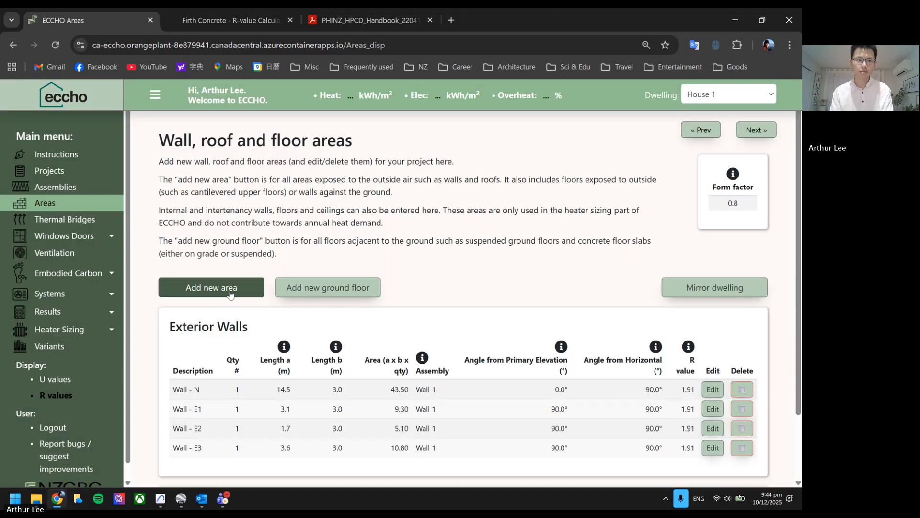
Start another exterior wall area with the description Wall - S1
{"action": "left_click", "coordinate": [230, 294]}
{"action": "left_click", "coordinate": [401, 181]}
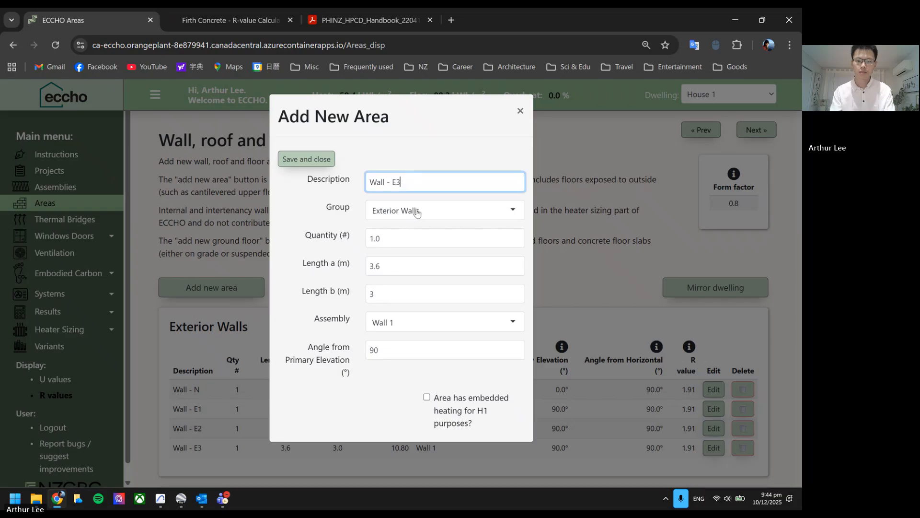
{"action": "key", "text": "BackSpace"}
{"action": "key", "text": "BackSpace"}
{"action": "type", "text": "S1"}
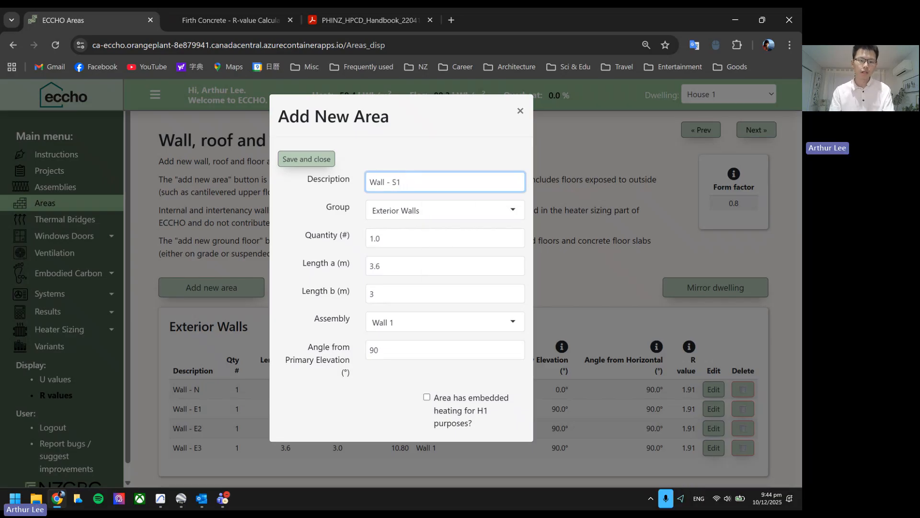
Switch to Archicad and measure the south-facing exterior walls by the entry and along the garage on the ground floor plan
{"action": "left_click", "coordinate": [160, 499]}
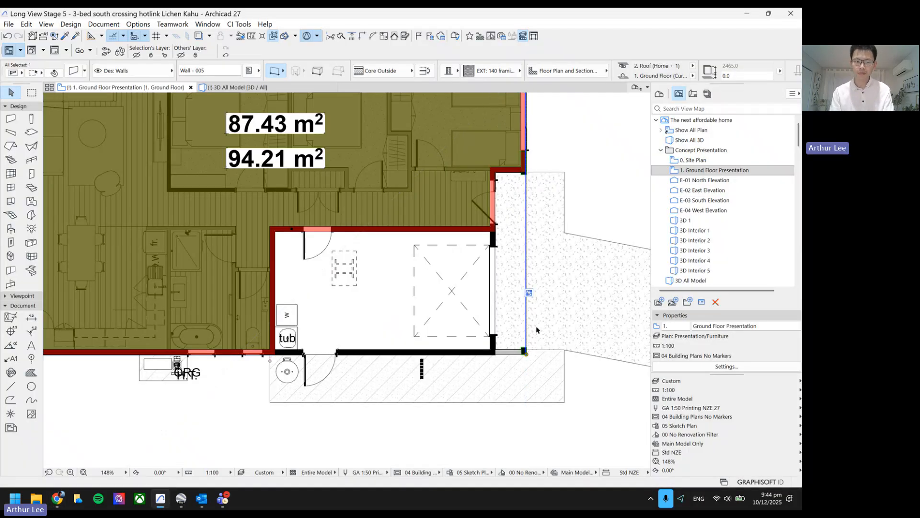
{"action": "scroll", "coordinate": [597, 362], "scroll_direction": "down", "scroll_amount": 2}
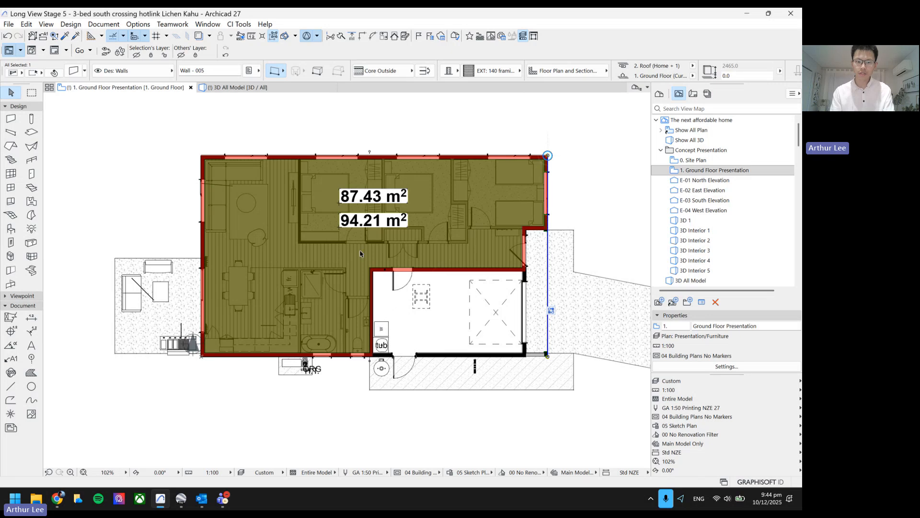
{"action": "scroll", "coordinate": [538, 242], "scroll_direction": "up", "scroll_amount": 3}
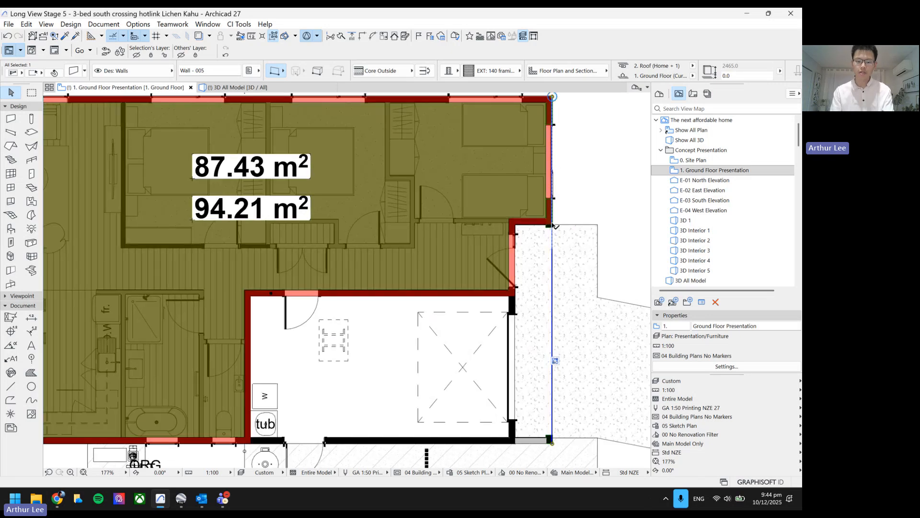
{"action": "key", "text": "m"}
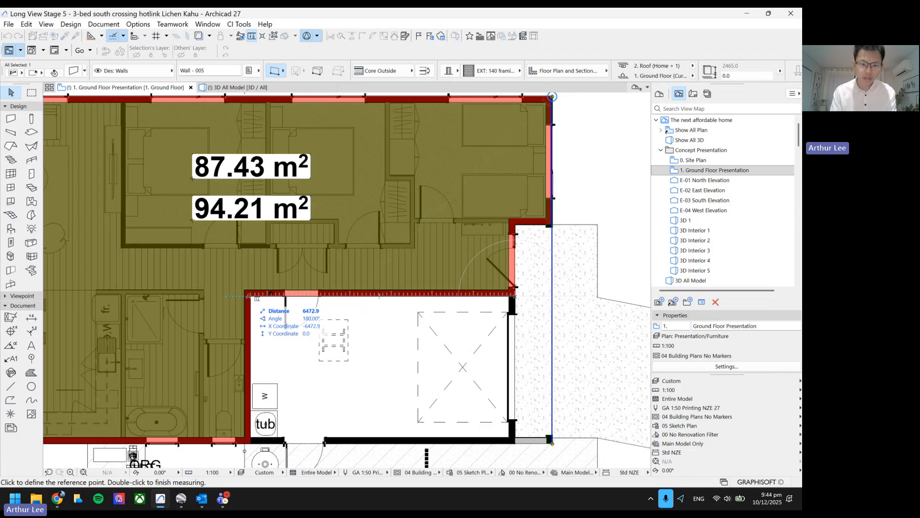
{"action": "key", "text": "Escape"}
{"action": "scroll", "coordinate": [421, 380], "scroll_direction": "down", "scroll_amount": 3}
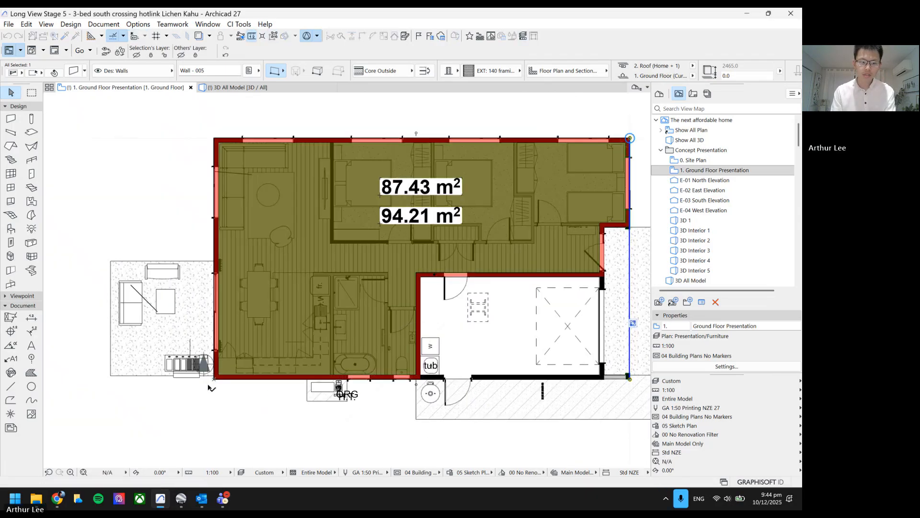
Return to ECCHO, set Wall - S1's length a to 0.9 m and angle from primary elevation to 180°, and save the area
{"action": "left_click", "coordinate": [58, 500]}
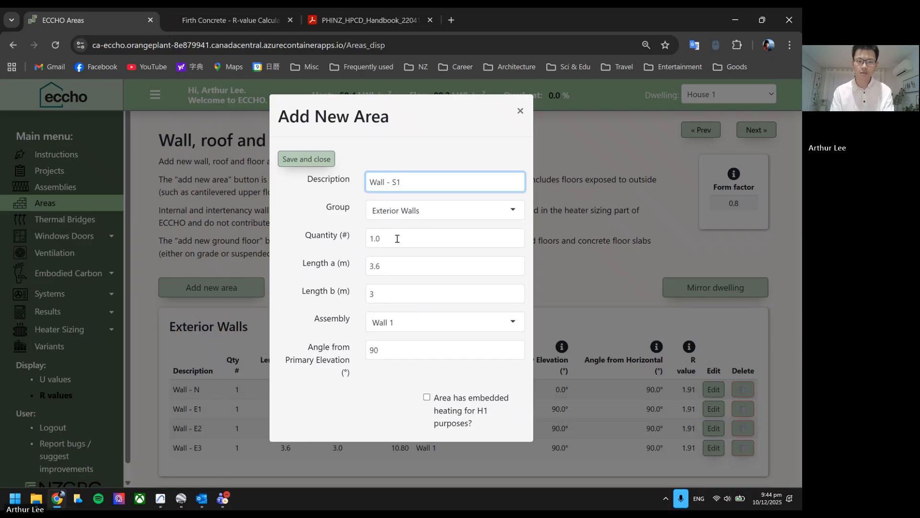
{"action": "left_click", "coordinate": [348, 267]}
{"action": "type", "text": "0.9"}
{"action": "left_click", "coordinate": [373, 351]}
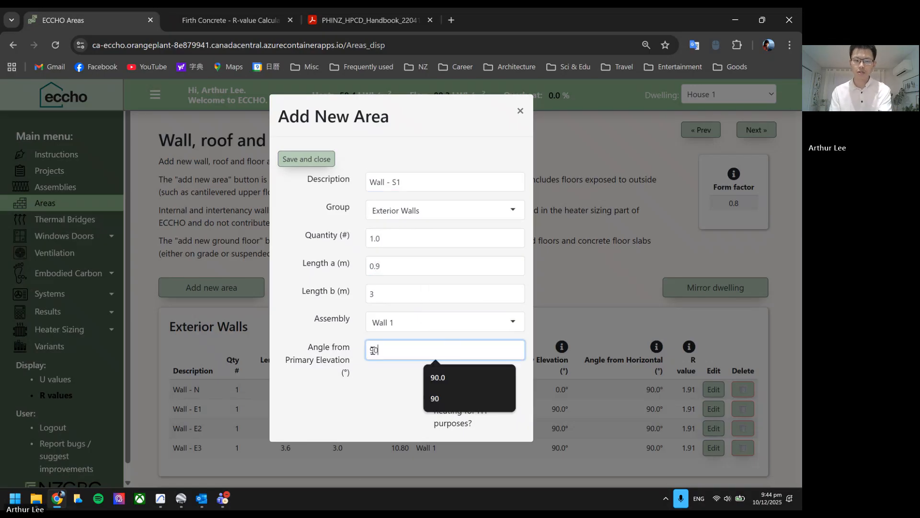
{"action": "type", "text": "180"}
{"action": "left_click", "coordinate": [307, 271]}
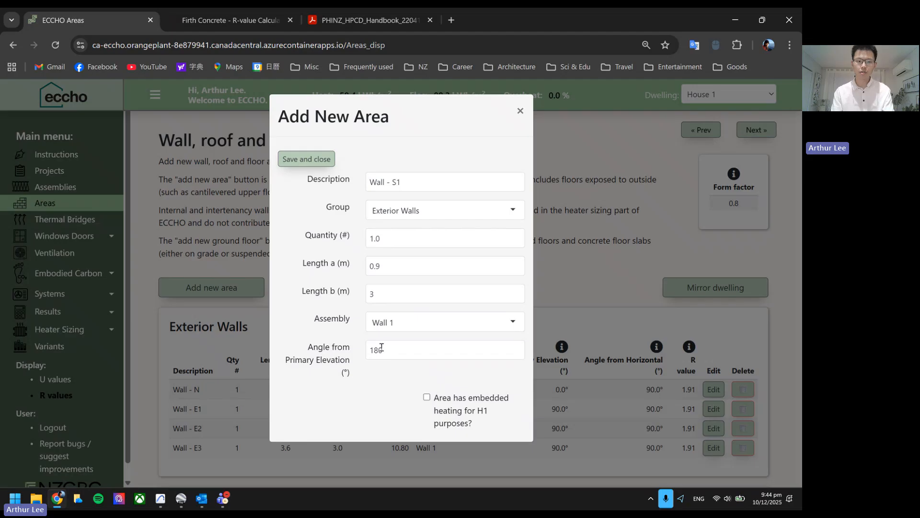
{"action": "left_click", "coordinate": [308, 158]}
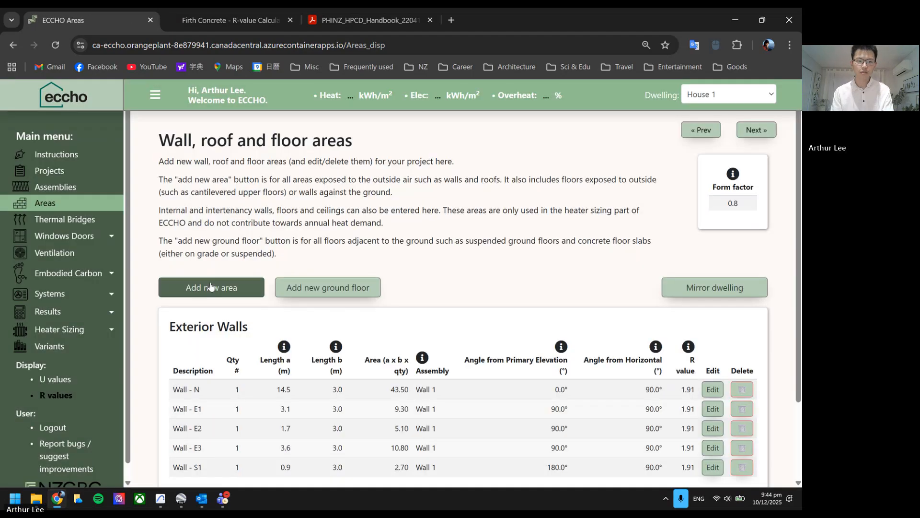
Try to save another south wall area with length a 6.4 m under the same Wall - S1 description
{"action": "left_click", "coordinate": [206, 286]}
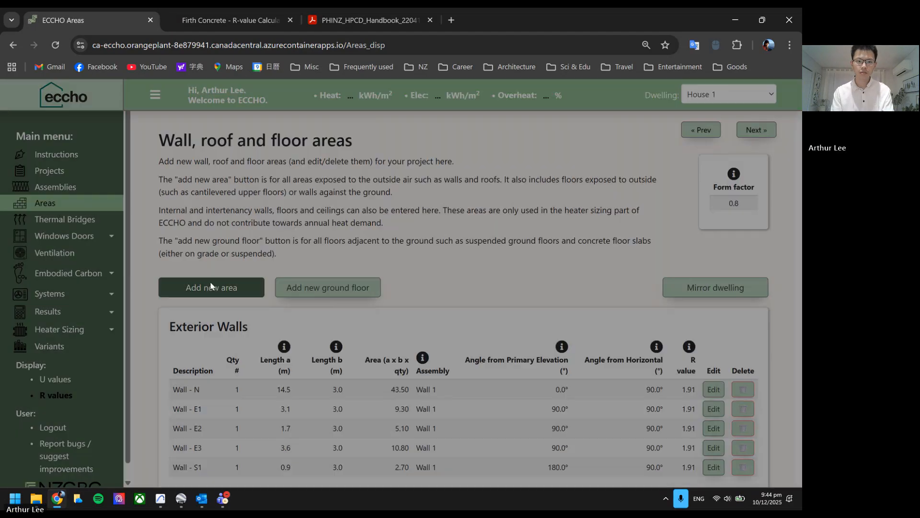
{"action": "left_click_drag", "start_coordinate": [394, 242], "coordinate": [333, 271]}
{"action": "type", "text": "6.4"}
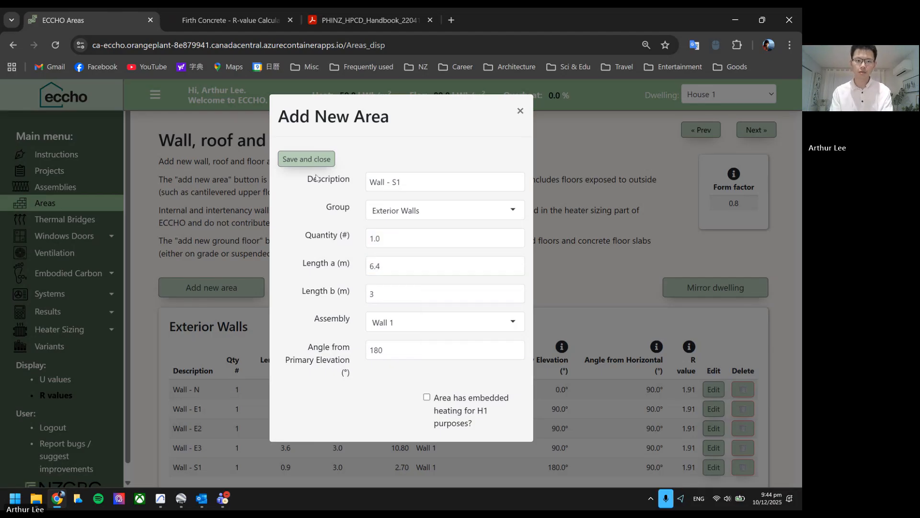
{"action": "left_click", "coordinate": [316, 160]}
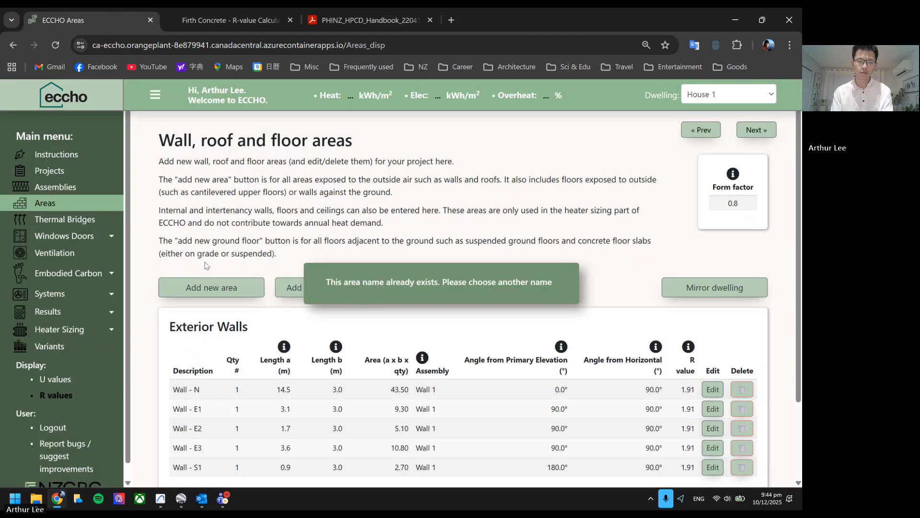
{"action": "scroll", "coordinate": [216, 278], "scroll_direction": "down", "scroll_amount": 2}
{"action": "scroll", "coordinate": [229, 296], "scroll_direction": "up", "scroll_amount": 2}
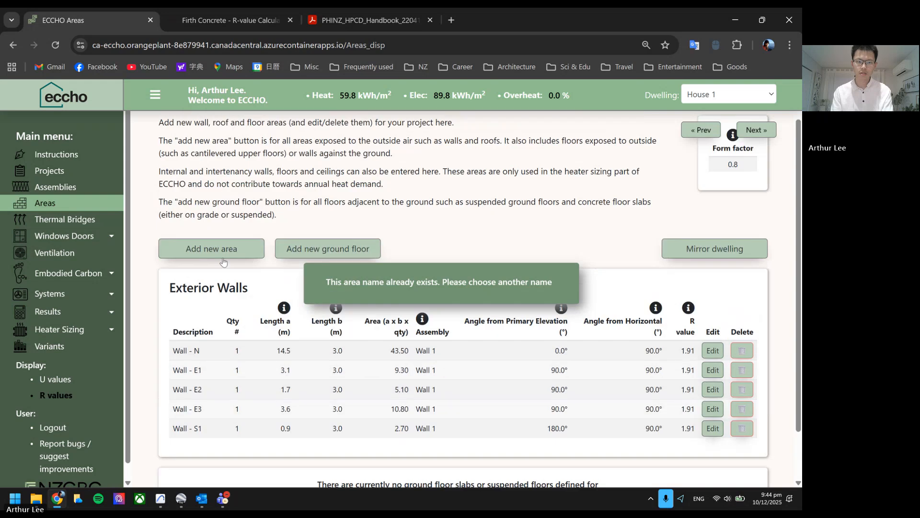
Start a new exterior wall area described as Wall - S2, with length a 6.4 m and length b 3 m
{"action": "left_click", "coordinate": [211, 248]}
{"action": "left_click", "coordinate": [409, 176]}
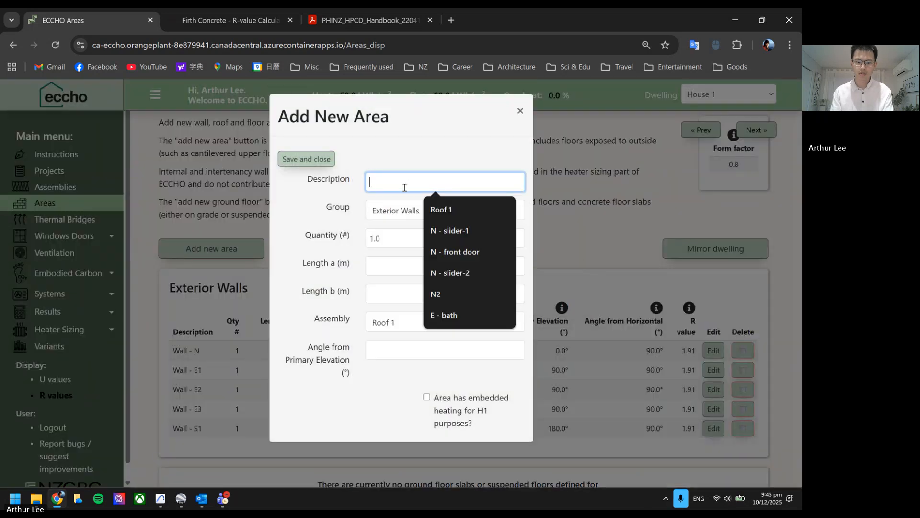
{"action": "type", "text": "Wall "}
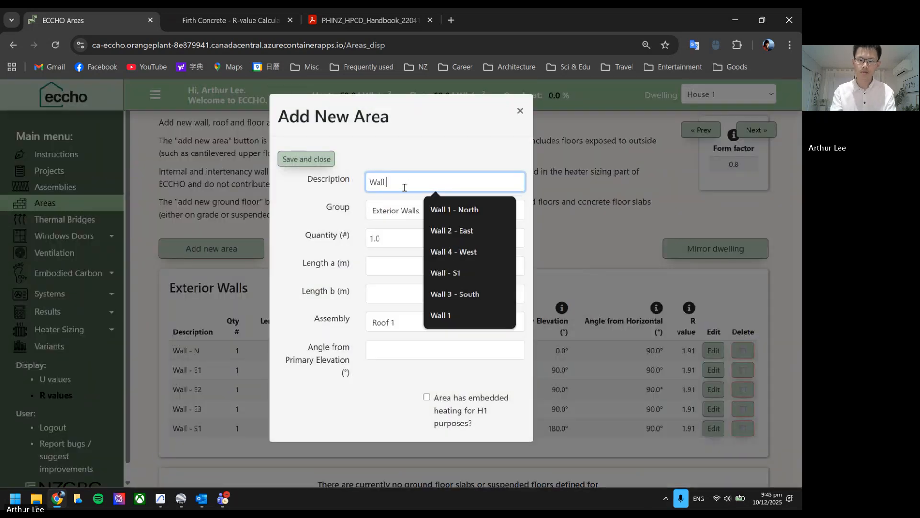
{"action": "type", "text": "- S2"}
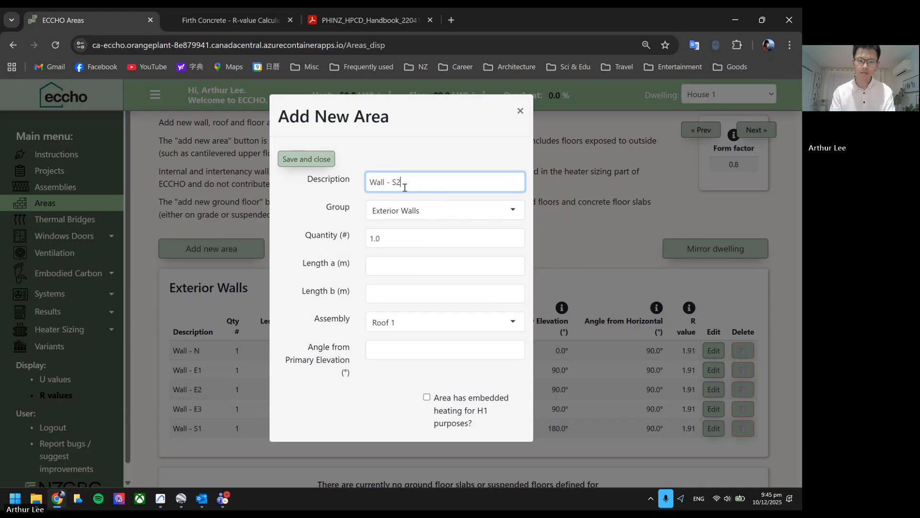
{"action": "left_click", "coordinate": [384, 271]}
{"action": "type", "text": "6.4"}
{"action": "left_click", "coordinate": [384, 295]}
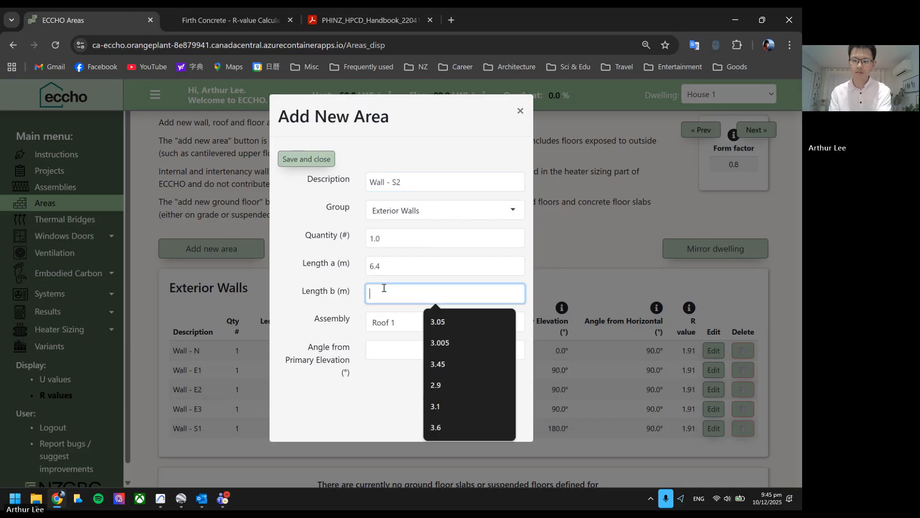
{"action": "type", "text": "3"}
Set Wall - S2's angle from primary elevation to 180° and assign the Wall 1 assembly
{"action": "left_click", "coordinate": [385, 344]}
{"action": "type", "text": "180"}
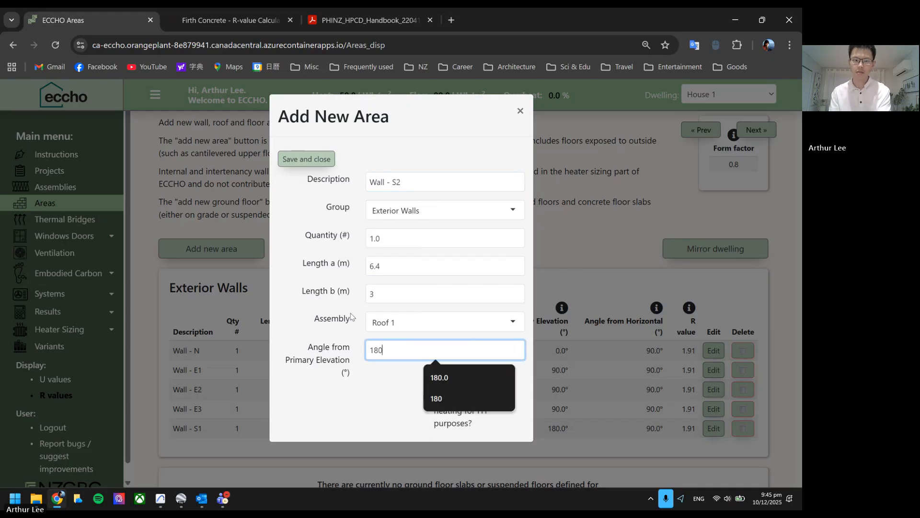
{"action": "left_click", "coordinate": [378, 329]}
{"action": "left_click", "coordinate": [379, 356]}
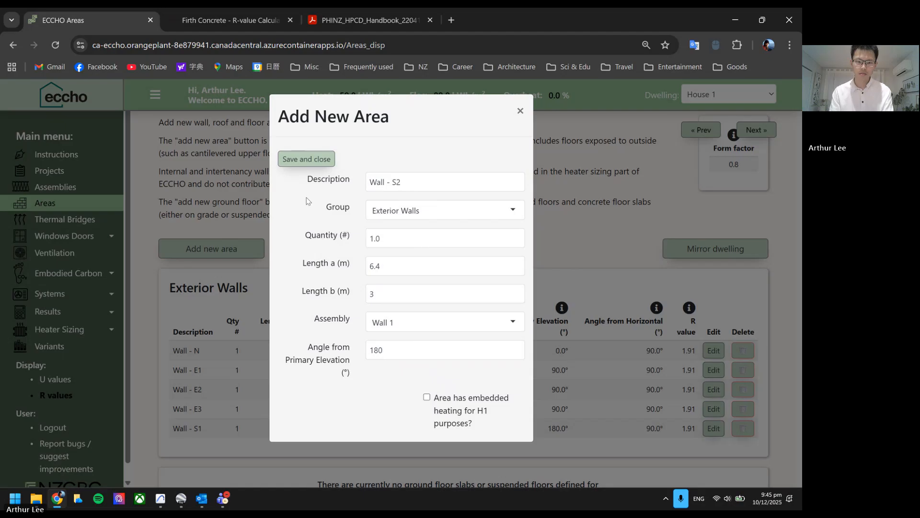
Save the Wall - S2 area and start another exterior wall area described as Wall - S3
{"action": "left_click", "coordinate": [306, 159]}
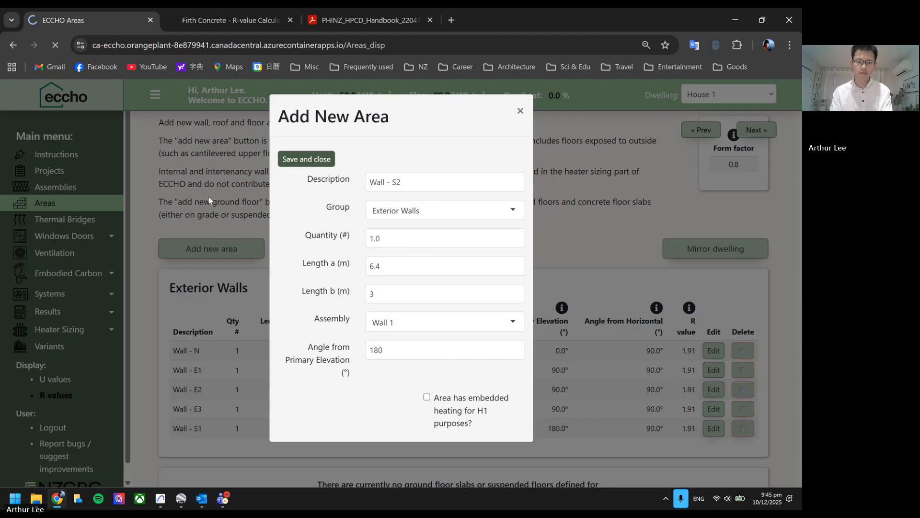
{"action": "scroll", "coordinate": [180, 371], "scroll_direction": "down", "scroll_amount": 1}
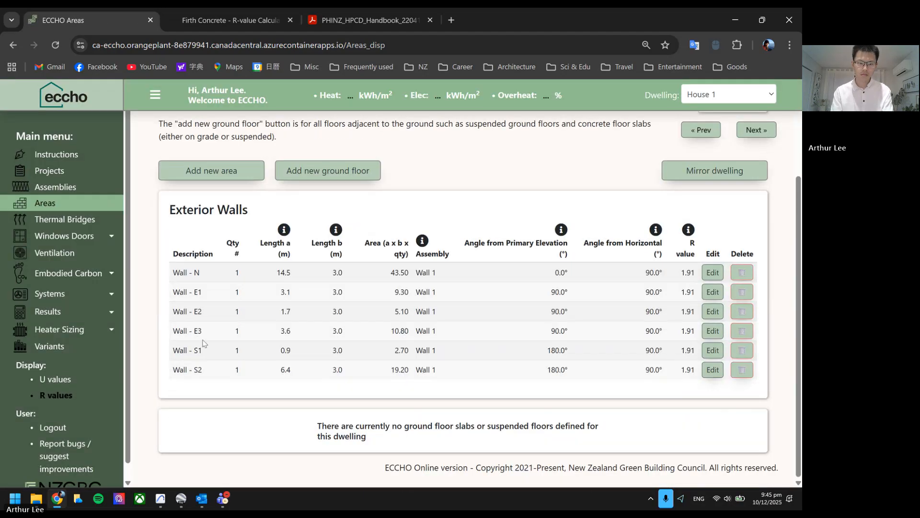
{"action": "left_click", "coordinate": [211, 171]}
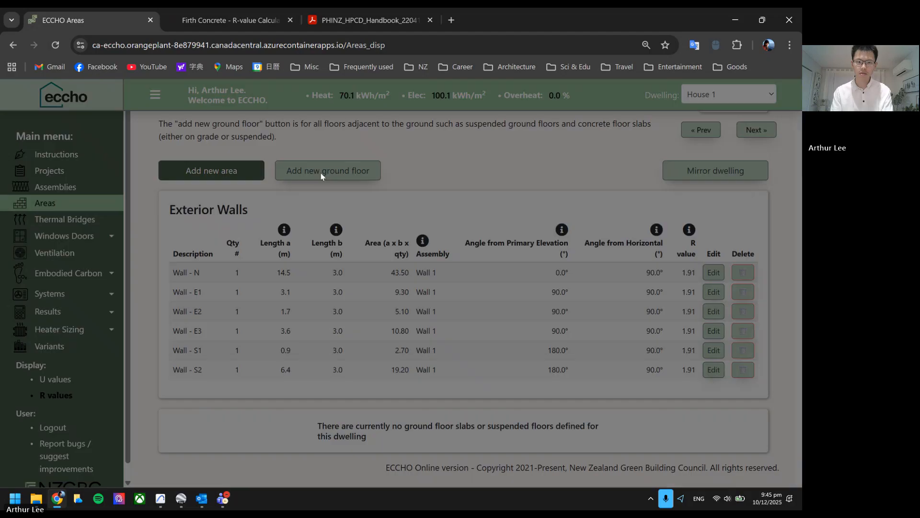
{"action": "left_click", "coordinate": [420, 178]}
{"action": "key", "text": "BackSpace"}
{"action": "type", "text": "3"}
Set Wall - S3's length a to 7.2 m, save it, and open another new area
{"action": "left_click", "coordinate": [410, 272]}
{"action": "key", "text": "BackSpace"}
{"action": "key", "text": "BackSpace"}
{"action": "key", "text": "BackSpace"}
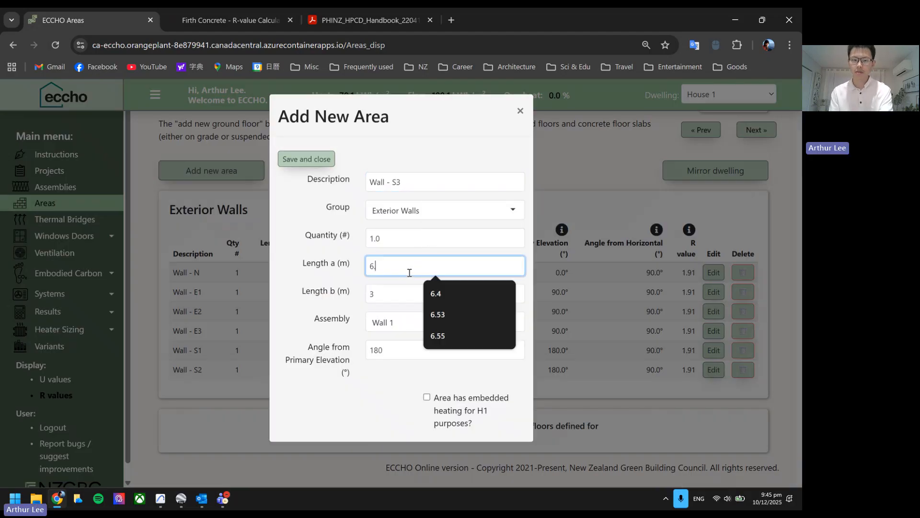
{"action": "type", "text": "7.2"}
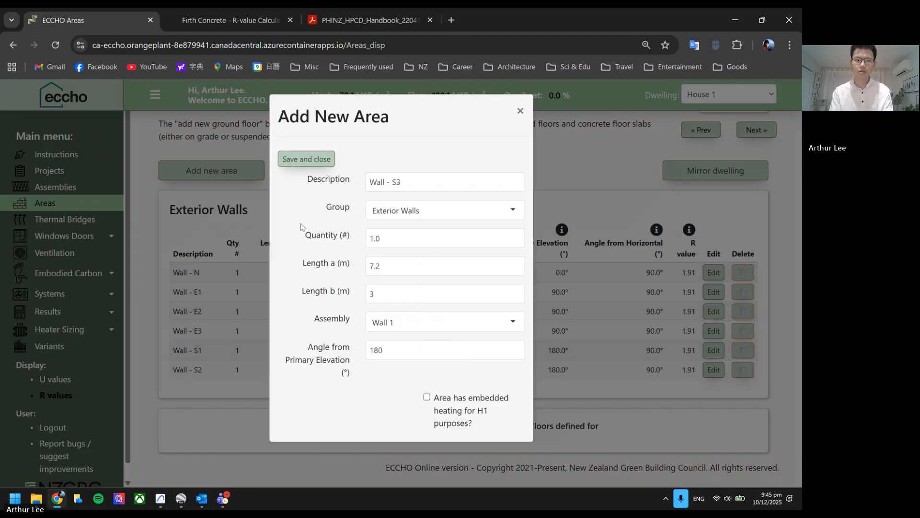
{"action": "left_click", "coordinate": [302, 160]}
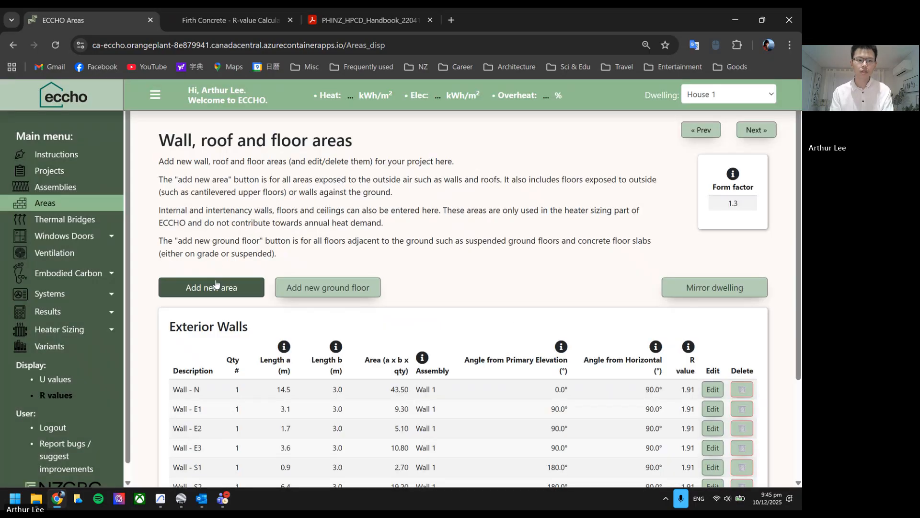
{"action": "left_click", "coordinate": [213, 286]}
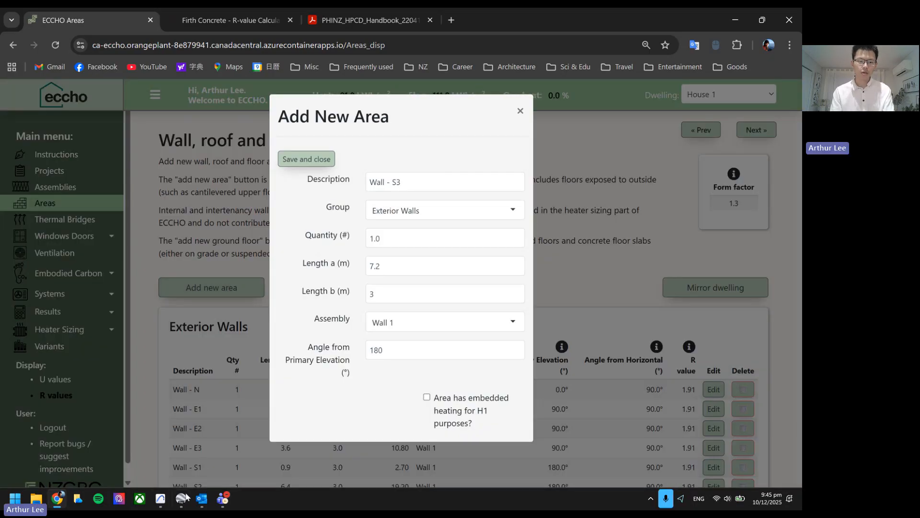
Switch to Archicad and measure the west exterior wall's length to its south corner on the ground floor plan
{"action": "left_click", "coordinate": [161, 499]}
{"action": "key", "text": "m"}
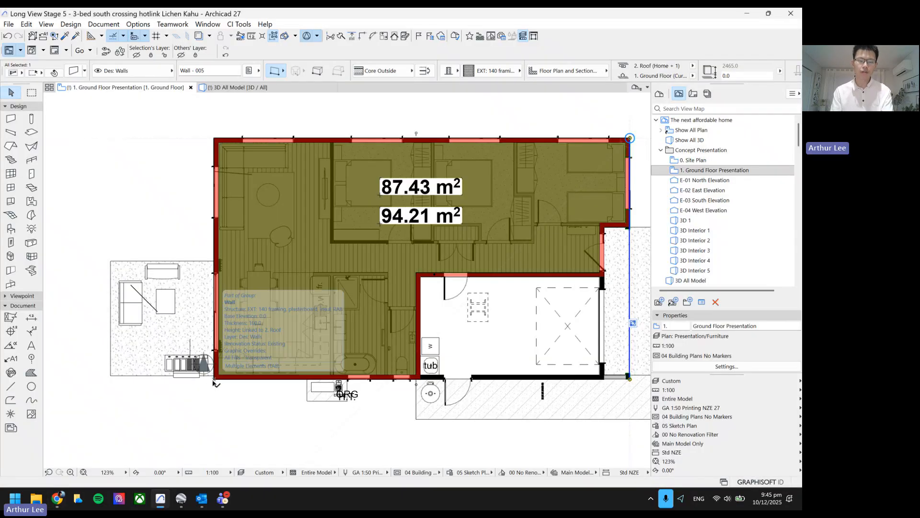
{"action": "left_click", "coordinate": [215, 378]}
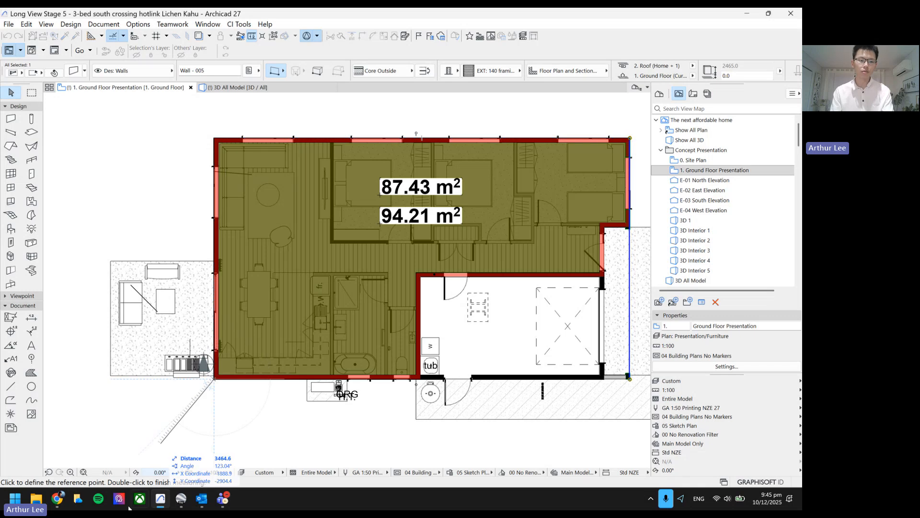
Return to ECCHO and describe the new exterior wall area as Wall - W1 with length a 8.4 m
{"action": "mouse_move", "coordinate": [57, 499]}
{"action": "left_click", "coordinate": [58, 434]}
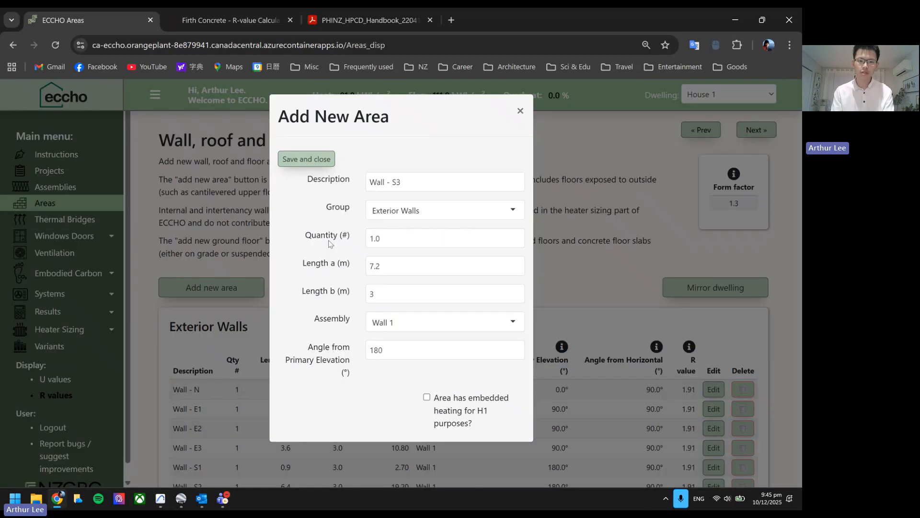
{"action": "left_click", "coordinate": [398, 183]}
{"action": "key", "text": "BackSpace"}
{"action": "key", "text": "BackSpace"}
{"action": "type", "text": "W1"}
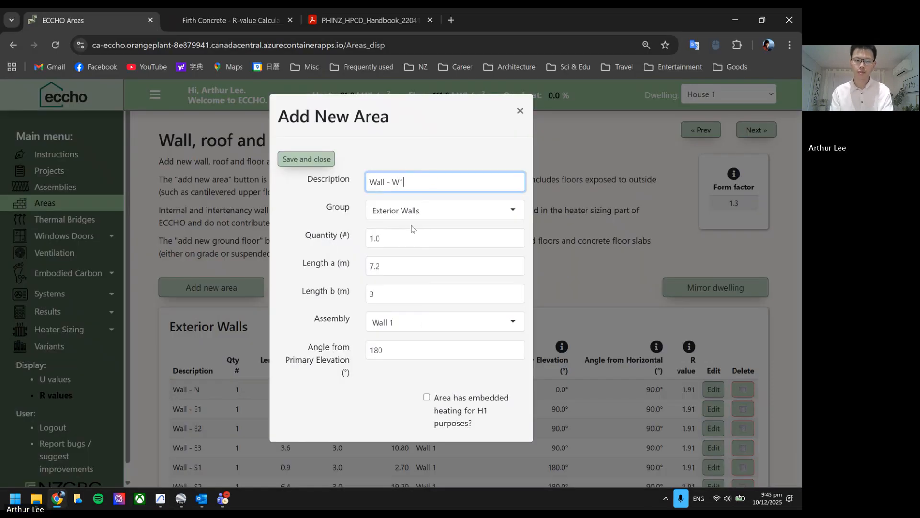
{"action": "double_click", "coordinate": [398, 263]}
{"action": "type", "text": "8.4"}
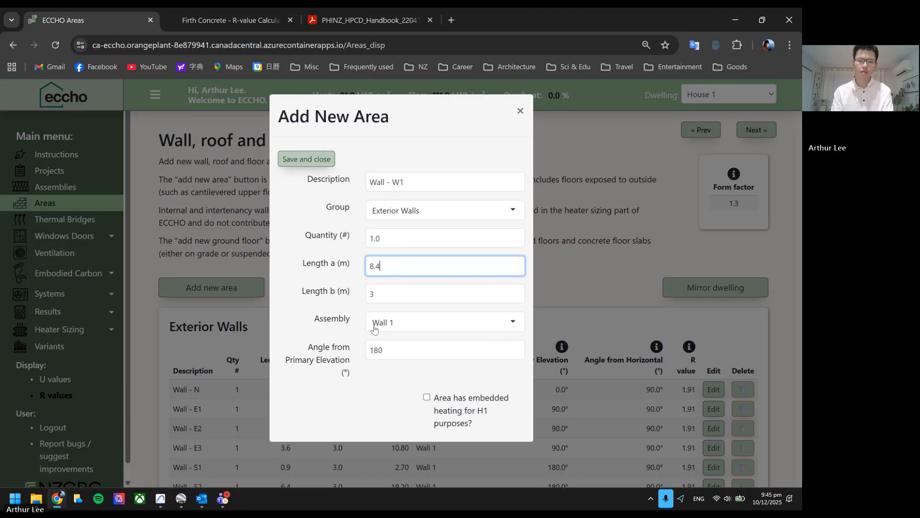
Set Wall - W1's angle from primary elevation to 270° and save the area
{"action": "left_click", "coordinate": [409, 350]}
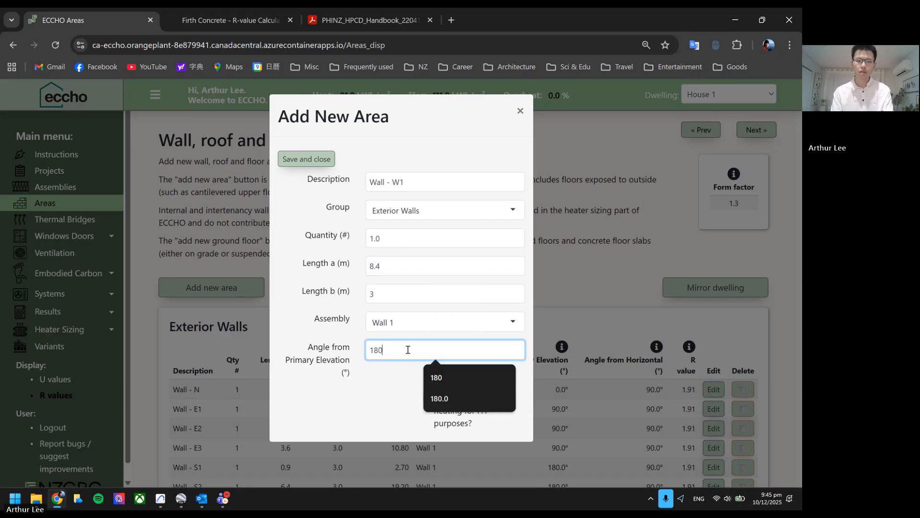
{"action": "double_click", "coordinate": [409, 350]}
{"action": "type", "text": "270"}
{"action": "left_click", "coordinate": [315, 280]}
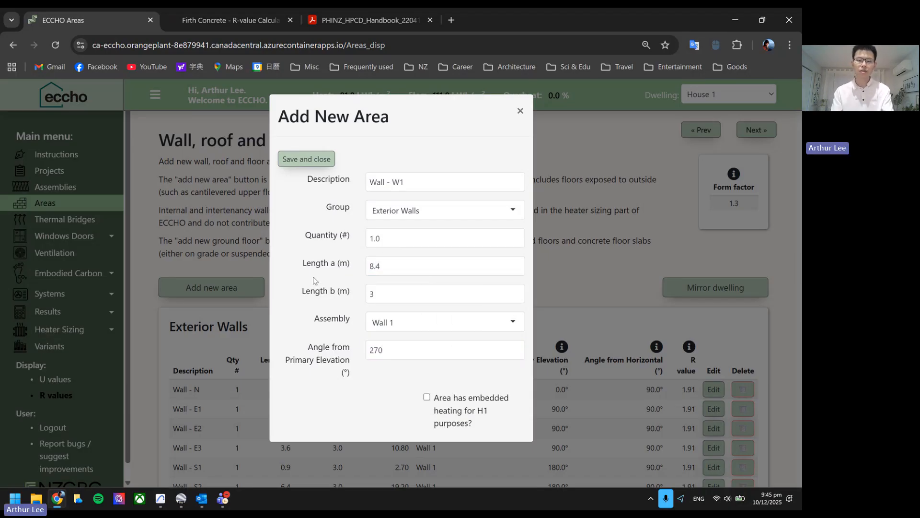
{"action": "left_click", "coordinate": [290, 160]}
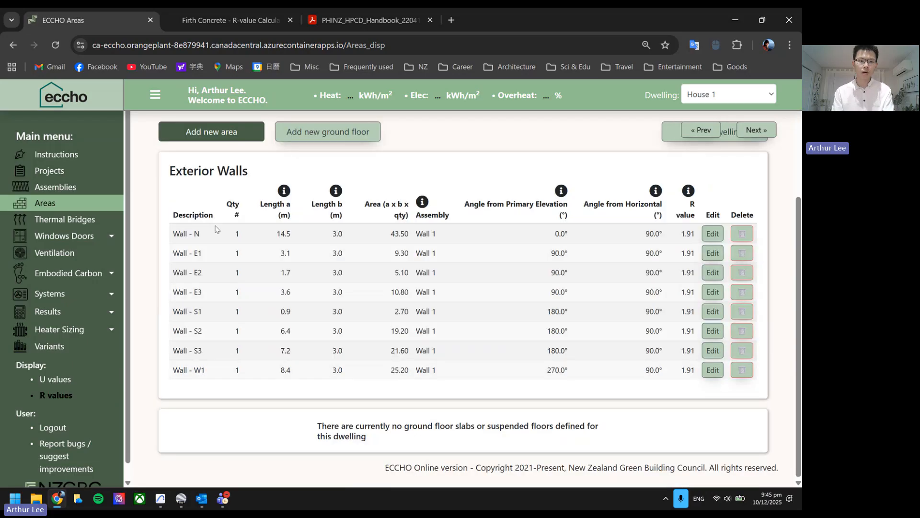
Start a new area described as F1 and assign it to the Floors to outside group
{"action": "left_click", "coordinate": [223, 133]}
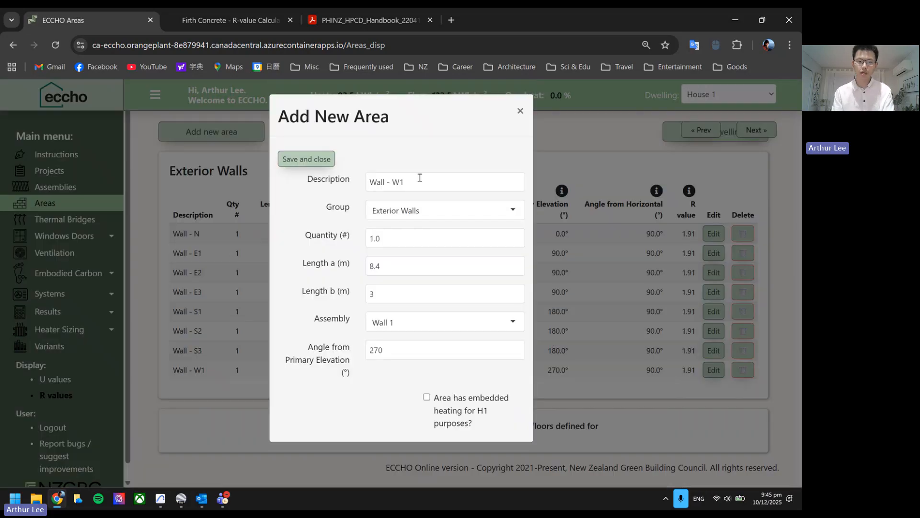
{"action": "left_click", "coordinate": [426, 182]}
{"action": "key", "text": "ctrl+a"}
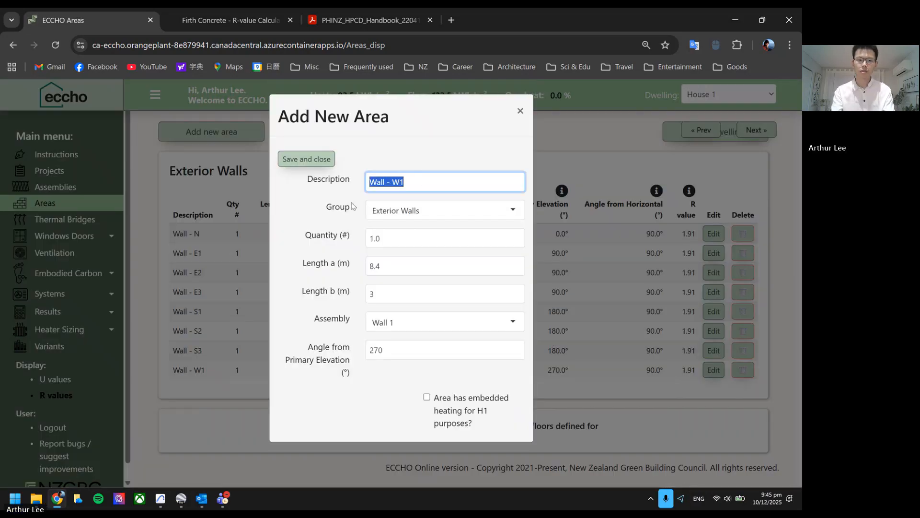
{"action": "type", "text": "F1"}
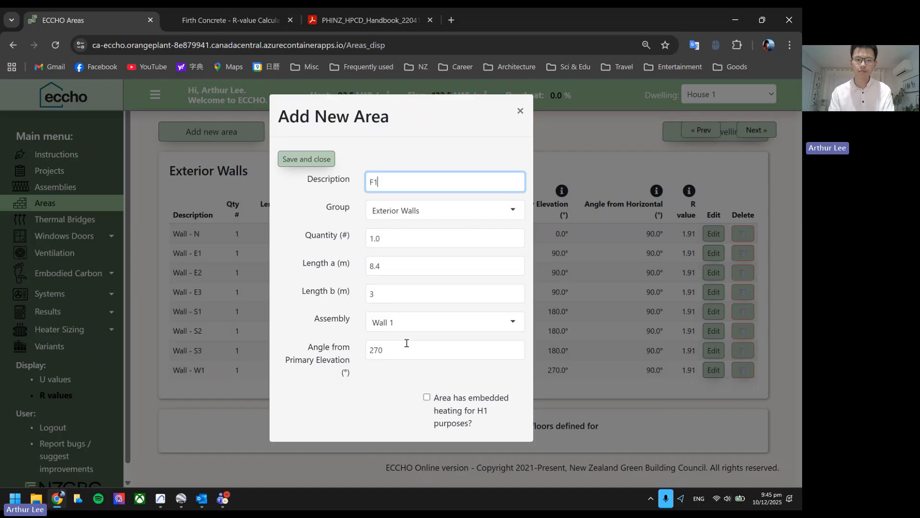
{"action": "left_click", "coordinate": [436, 209]}
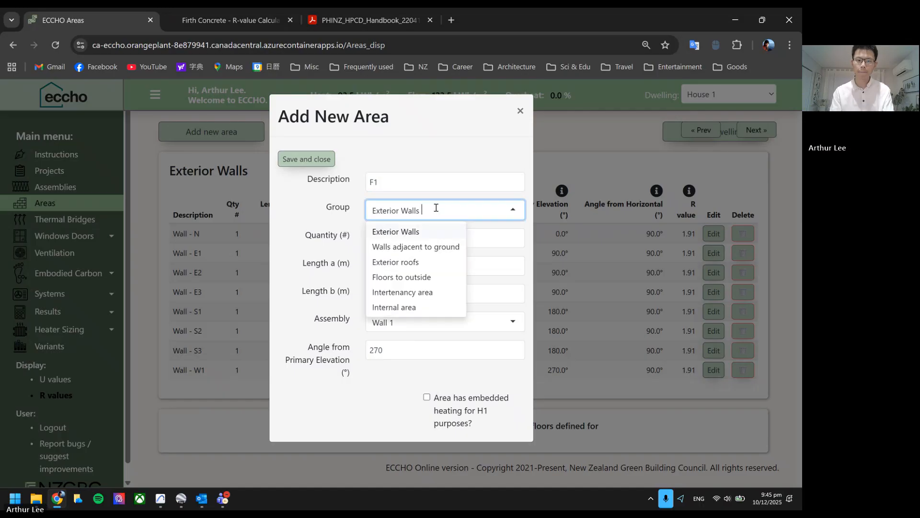
{"action": "left_click", "coordinate": [415, 281]}
{"action": "left_click", "coordinate": [393, 239]}
{"action": "left_click", "coordinate": [394, 266]}
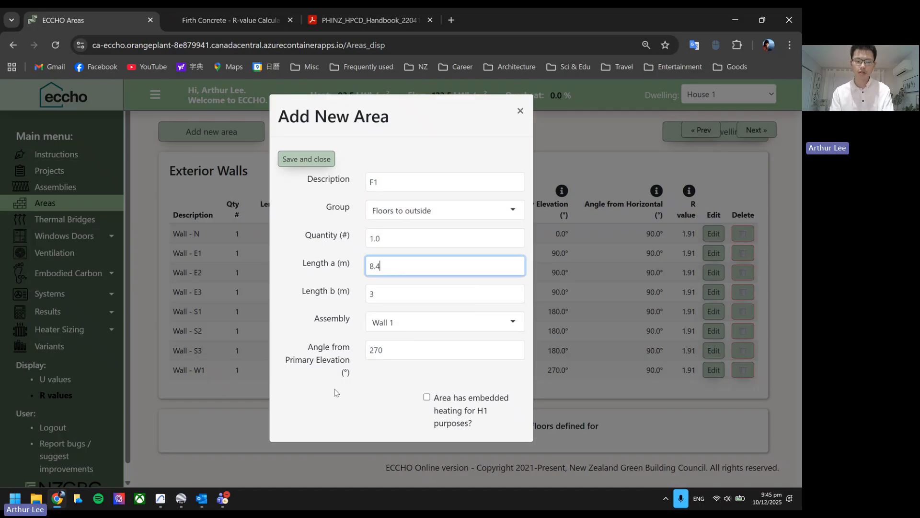
Switch to Archicad and examine the floor fill and its area labels on the ground floor plan
{"action": "mouse_move", "coordinate": [160, 498]}
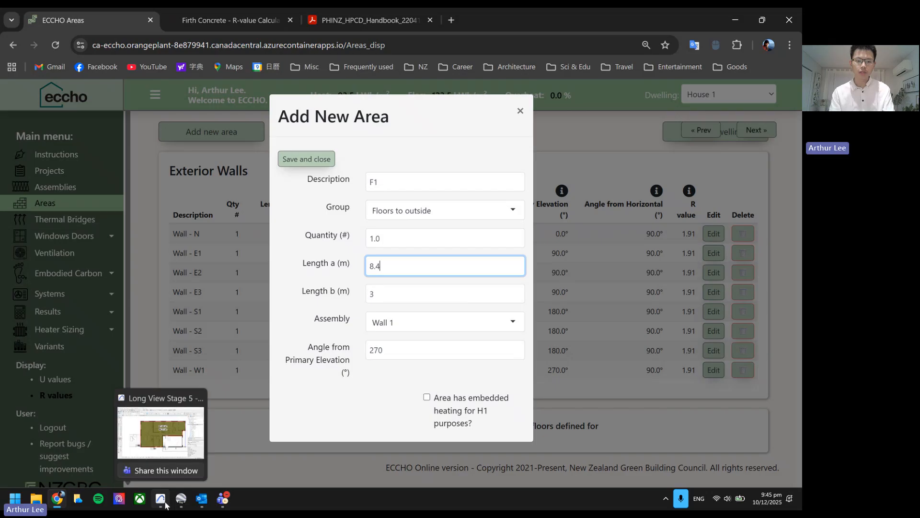
{"action": "left_click", "coordinate": [151, 449]}
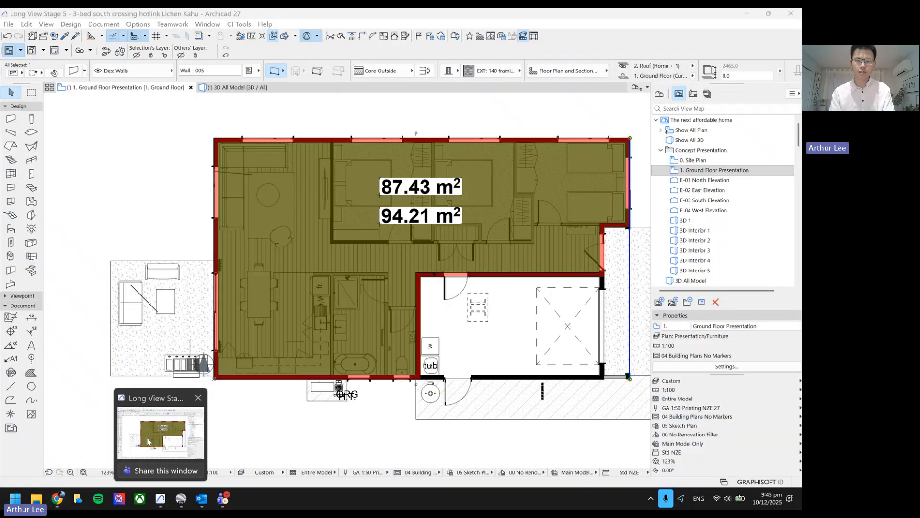
{"action": "left_click", "coordinate": [422, 280]}
{"action": "scroll", "coordinate": [422, 281], "scroll_direction": "down", "scroll_amount": 3}
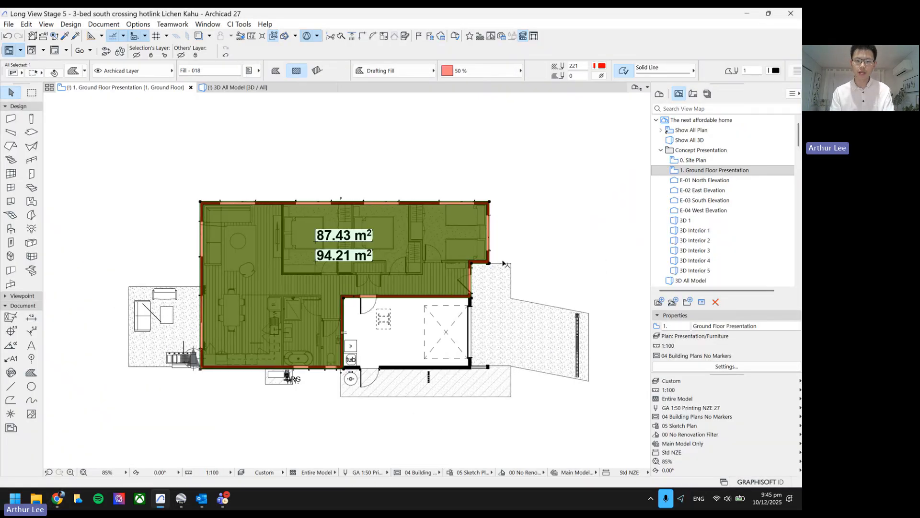
{"action": "left_click", "coordinate": [511, 215]}
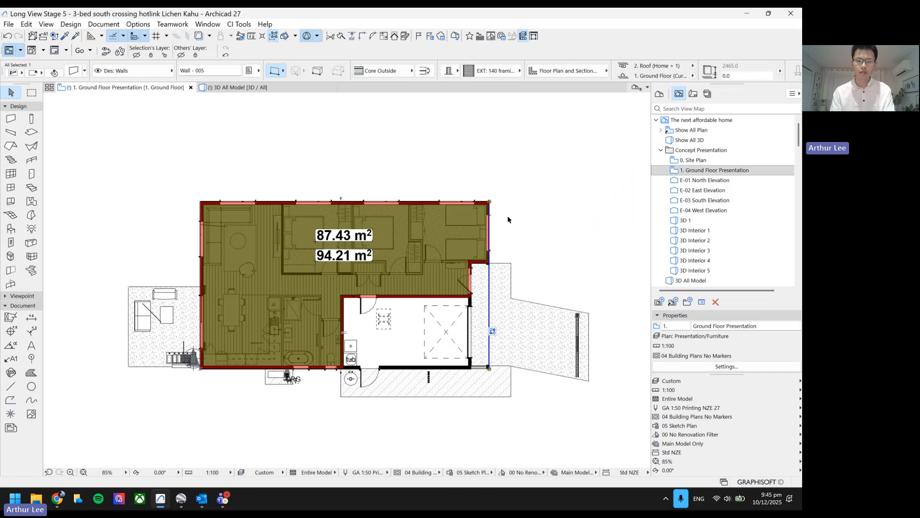
{"action": "scroll", "coordinate": [477, 267], "scroll_direction": "up", "scroll_amount": 4}
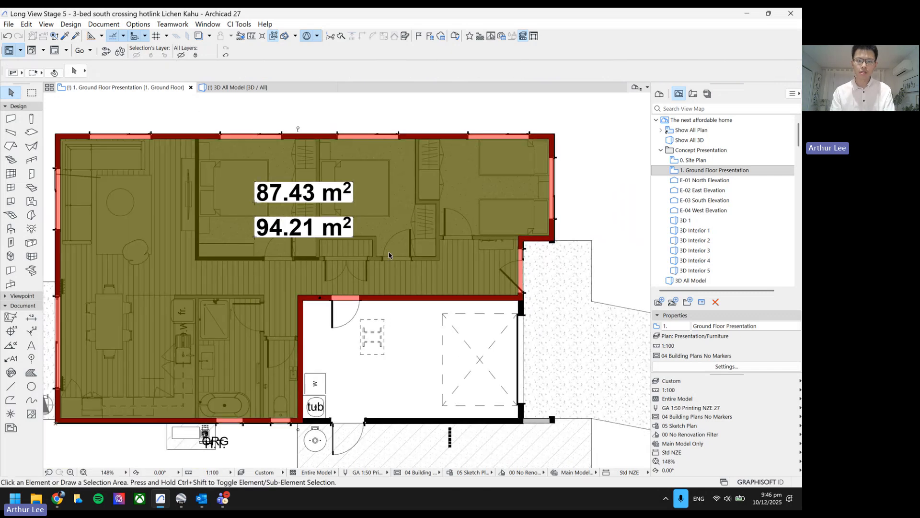
{"action": "left_click", "coordinate": [303, 303]}
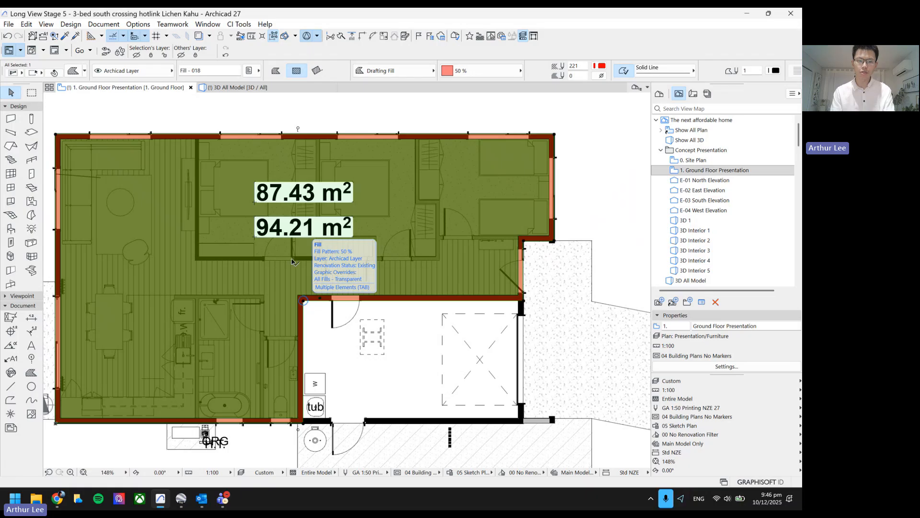
{"action": "left_click", "coordinate": [337, 225]}
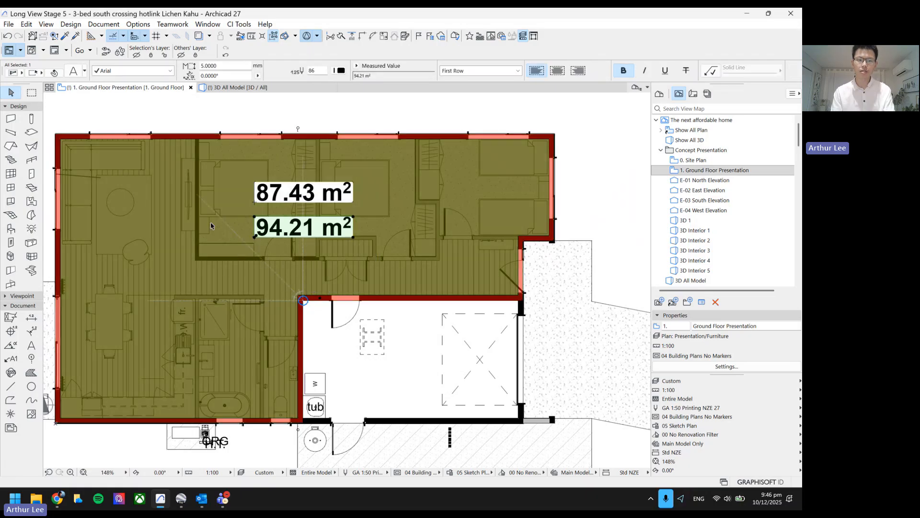
Return to ECCHO and set F1's length a to 94.2 m and length b to 1 m
{"action": "left_click", "coordinate": [58, 498]}
{"action": "double_click", "coordinate": [401, 267]}
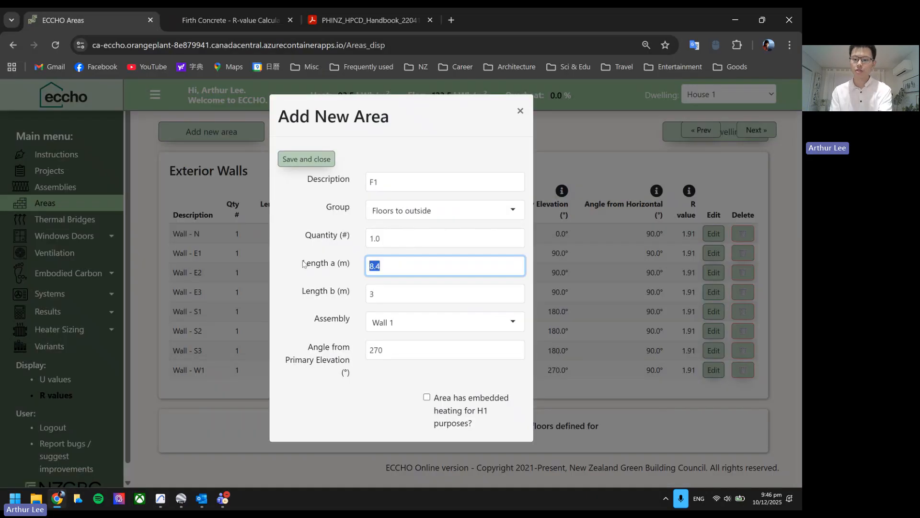
{"action": "type", "text": "92"}
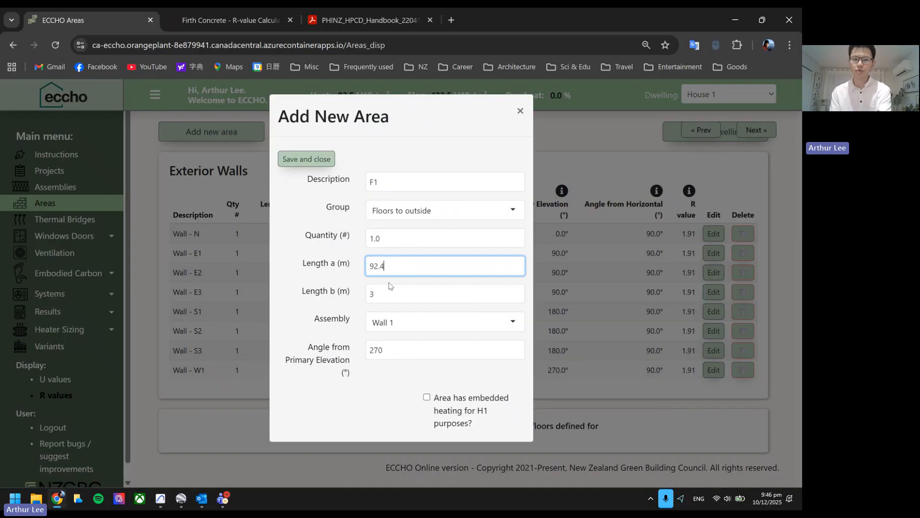
{"action": "type", "text": ".2"}
{"action": "key", "text": "BackSpace"}
{"action": "key", "text": "BackSpace"}
{"action": "key", "text": "BackSpace"}
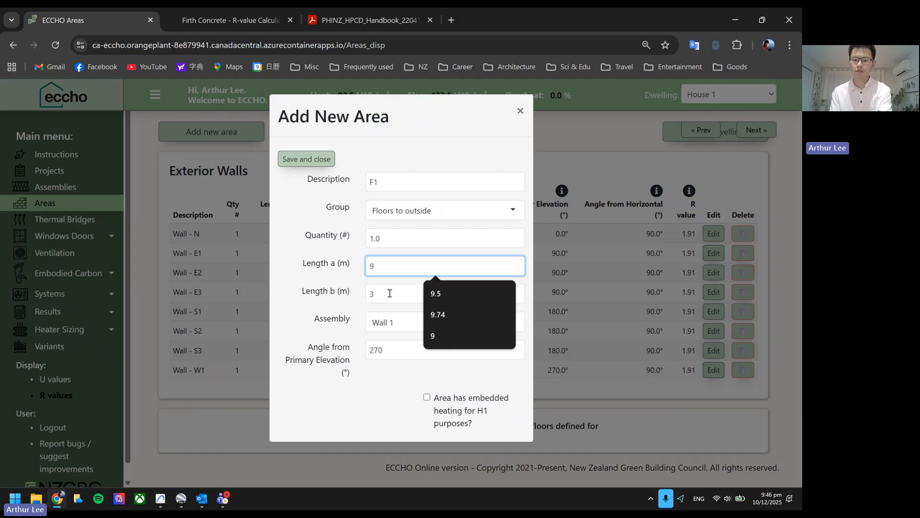
{"action": "type", "text": "4.2"}
{"action": "left_click", "coordinate": [389, 293]}
{"action": "key", "text": "BackSpace"}
{"action": "type", "text": "1"}
{"action": "left_click", "coordinate": [330, 289]}
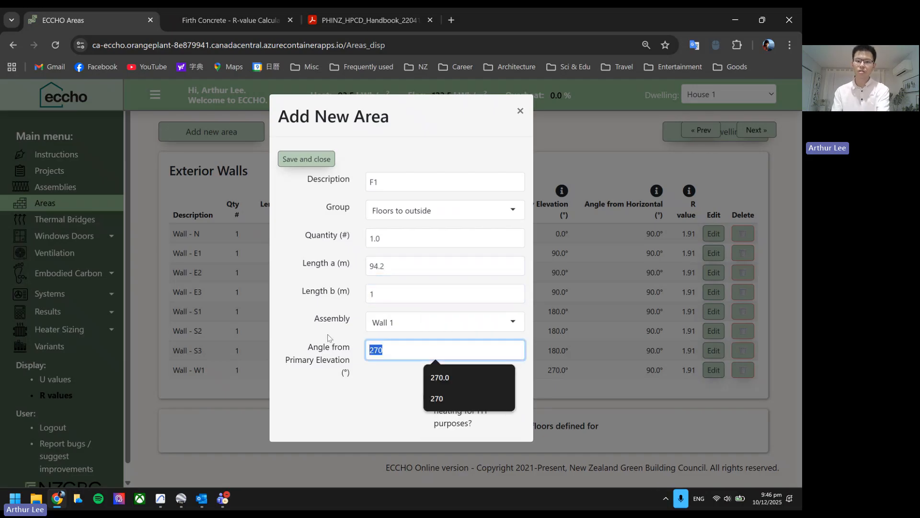
Assign the Floor 1 assembly to F1, set its angle from primary elevation to 0°, and save the area
{"action": "left_click", "coordinate": [392, 322]}
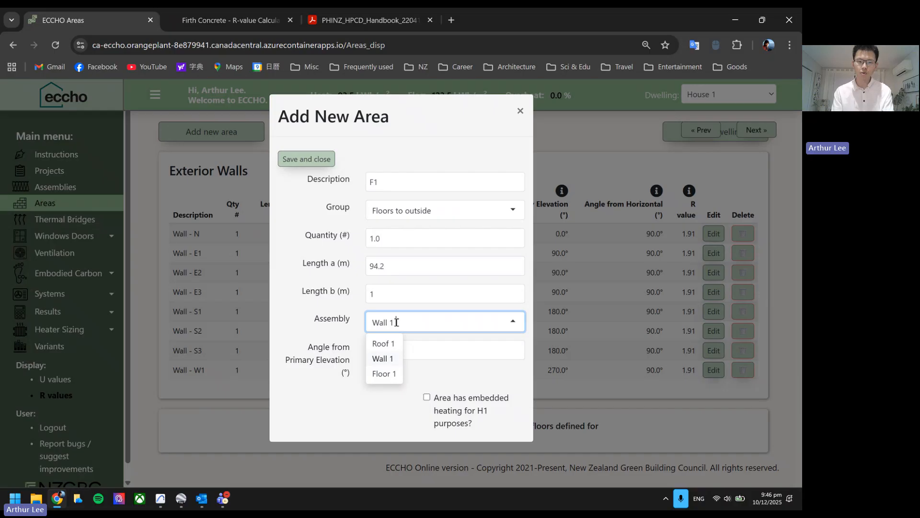
{"action": "left_click", "coordinate": [384, 373]}
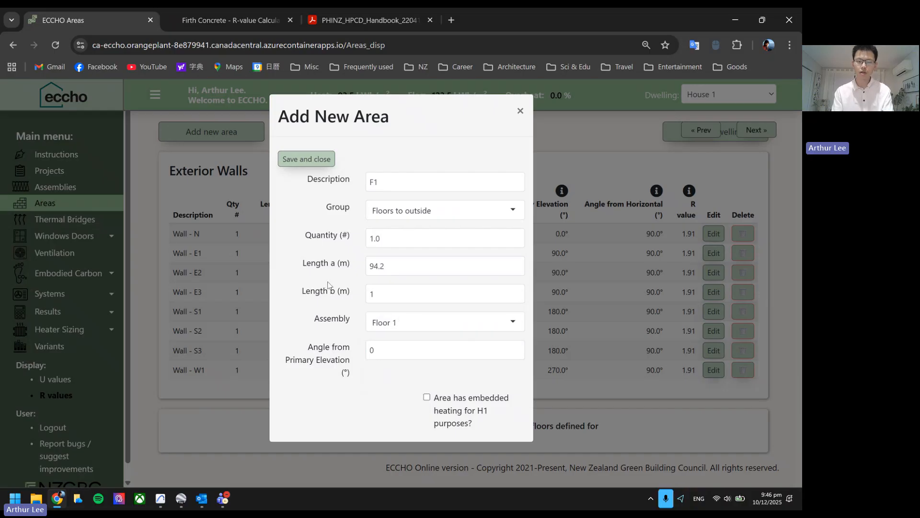
{"action": "left_click", "coordinate": [310, 159]}
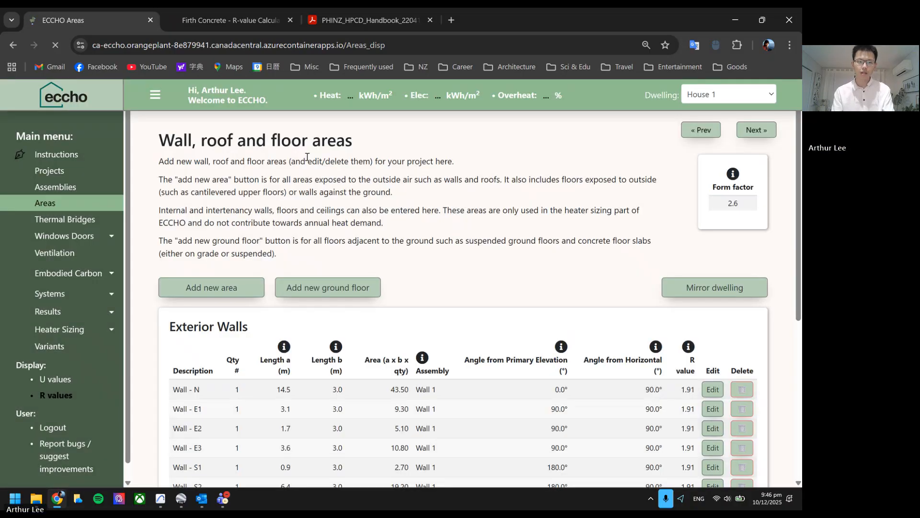
Start a new area described as R1 in the Exterior roofs group and assign it the Roof 1 assembly
{"action": "scroll", "coordinate": [307, 157], "scroll_direction": "down", "scroll_amount": 1}
{"action": "left_click", "coordinate": [196, 227]}
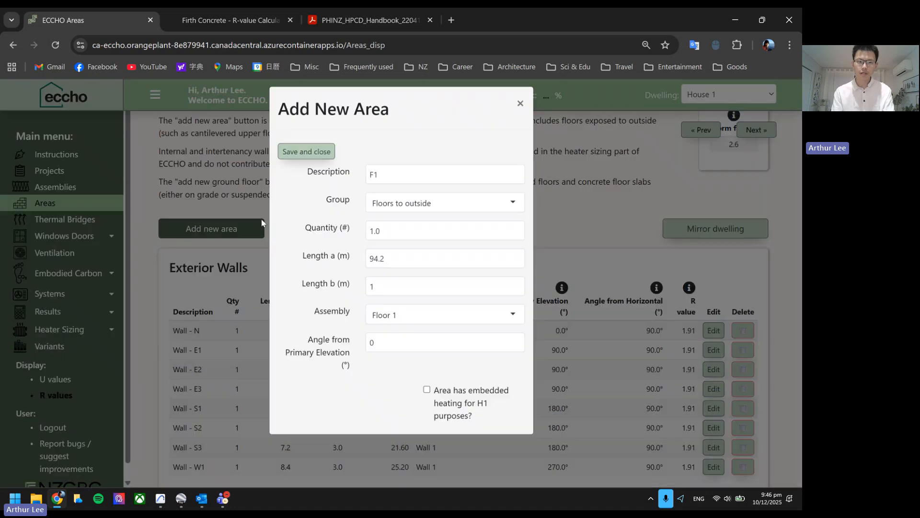
{"action": "left_click", "coordinate": [391, 182]}
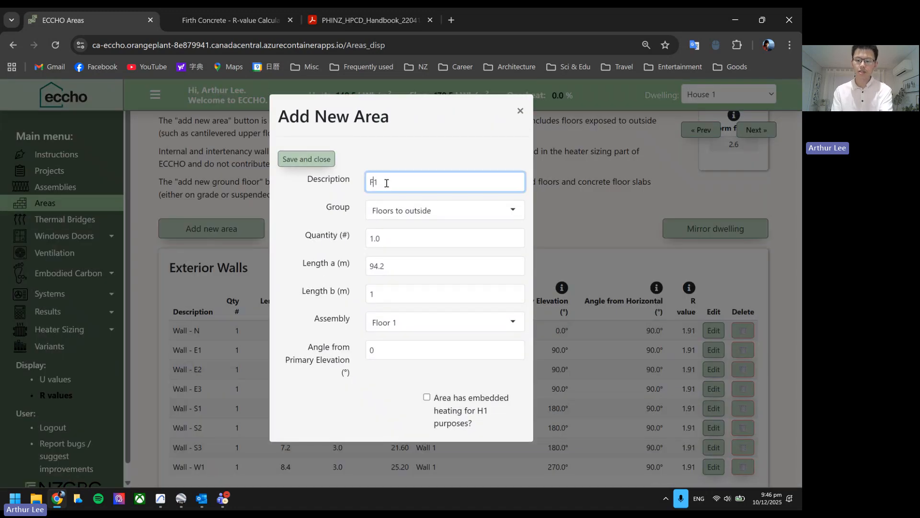
{"action": "key", "text": "BackSpace"}
{"action": "type", "text": "R"}
{"action": "left_click", "coordinate": [406, 206]}
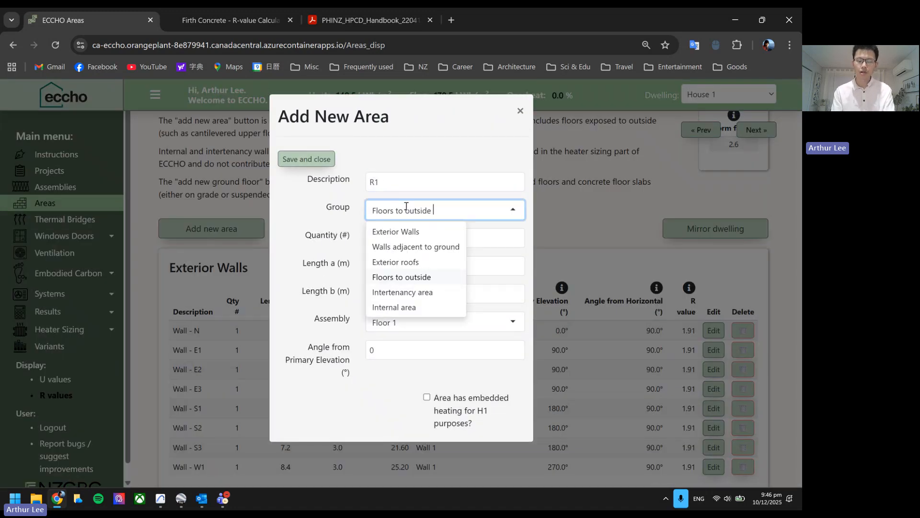
{"action": "left_click", "coordinate": [425, 263]}
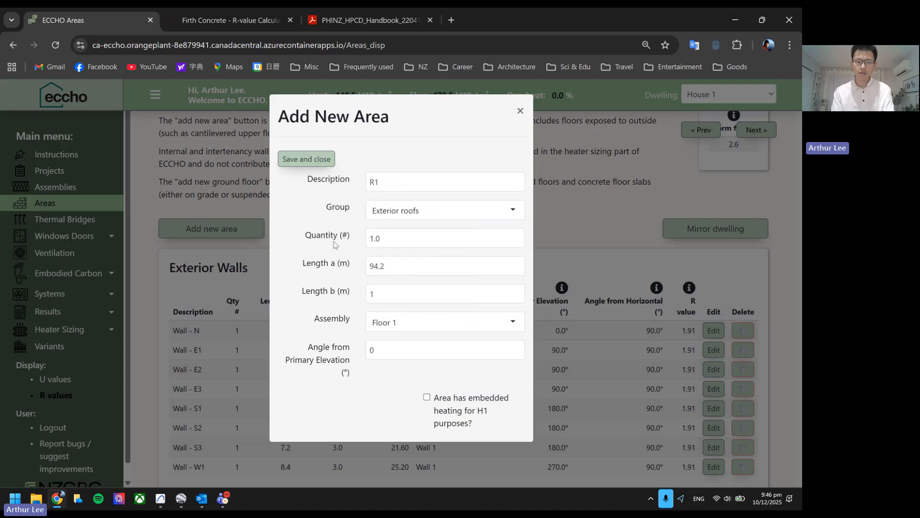
{"action": "left_click", "coordinate": [405, 329]}
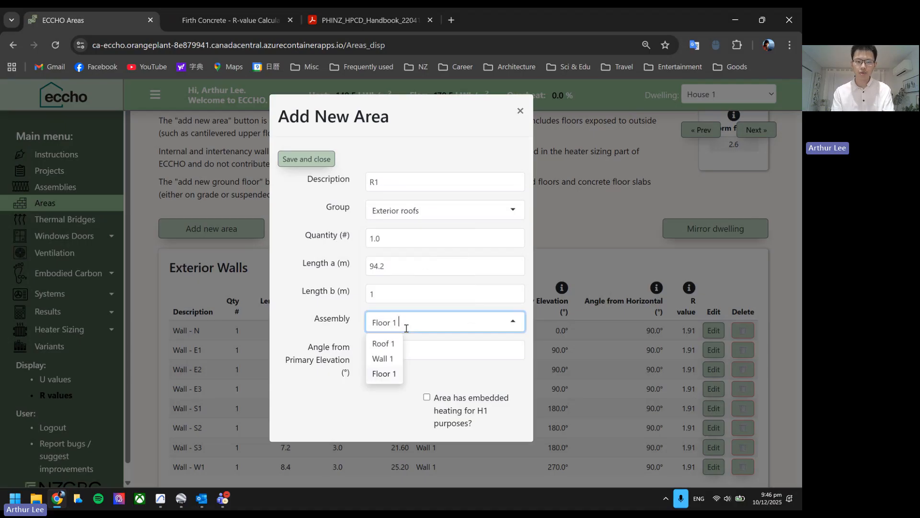
{"action": "left_click", "coordinate": [385, 344]}
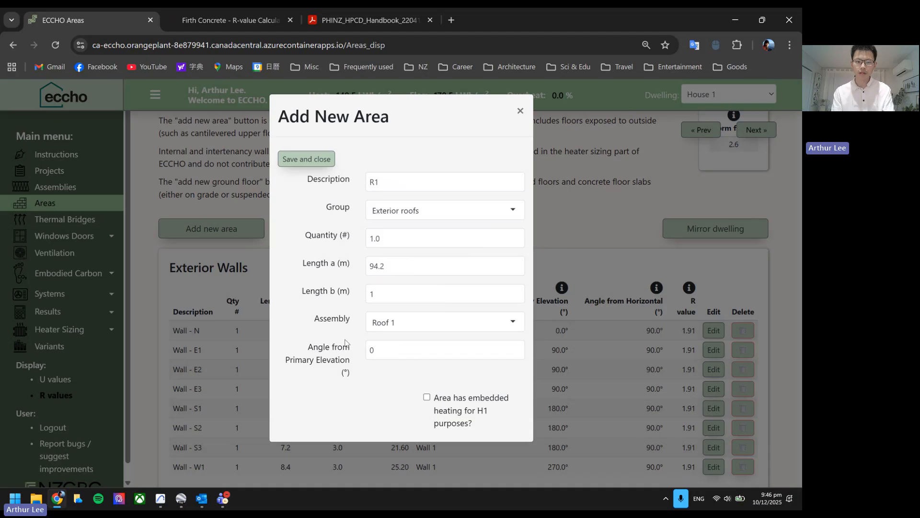
Save the new exterior roof area R1 with its angle from primary elevation at 0°, and review the area tables
{"action": "left_click", "coordinate": [383, 354]}
{"action": "left_click", "coordinate": [323, 343]}
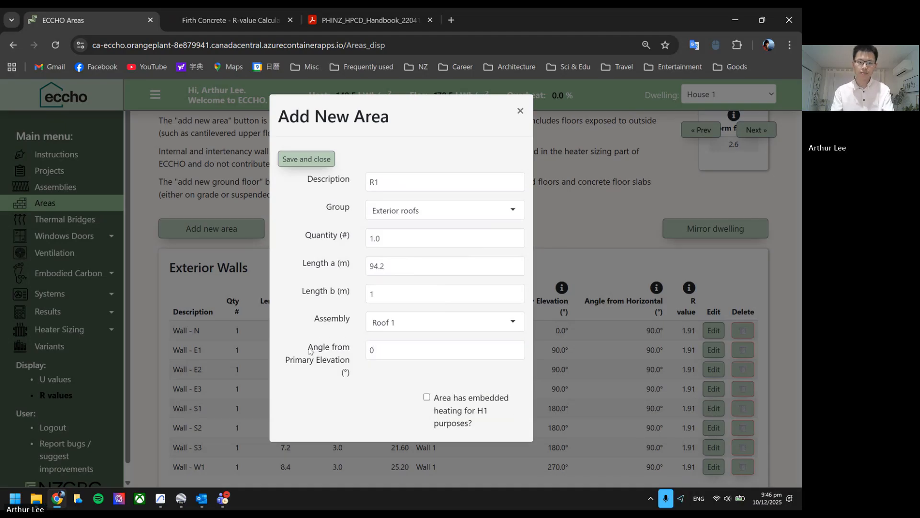
{"action": "left_click", "coordinate": [382, 350]}
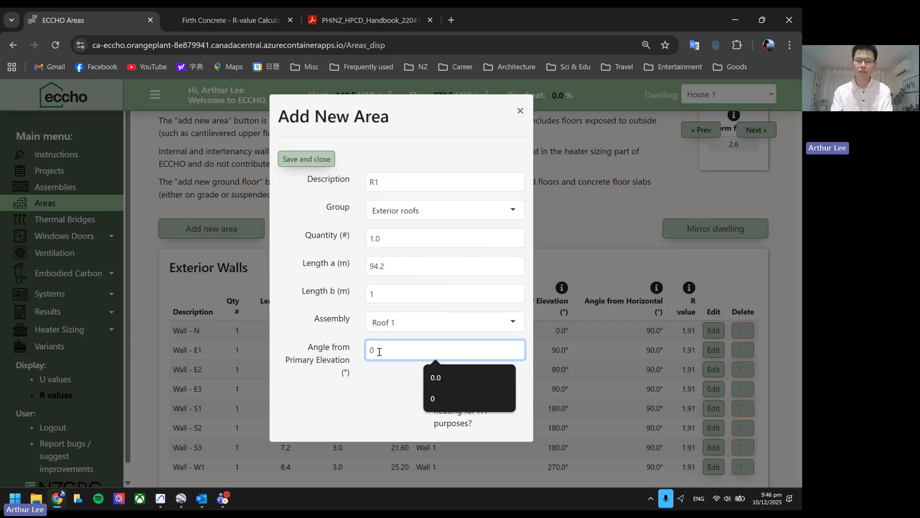
{"action": "left_click_drag", "start_coordinate": [379, 351], "coordinate": [360, 355]}
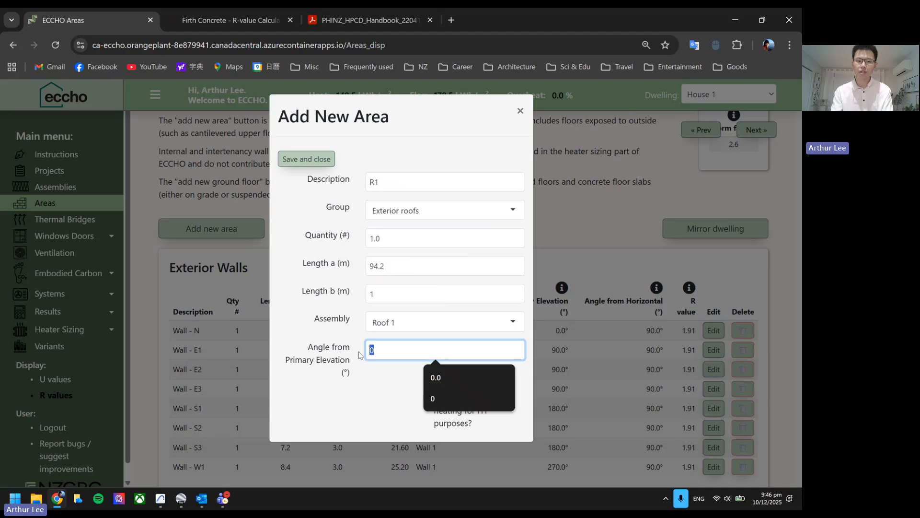
{"action": "left_click", "coordinate": [386, 351]}
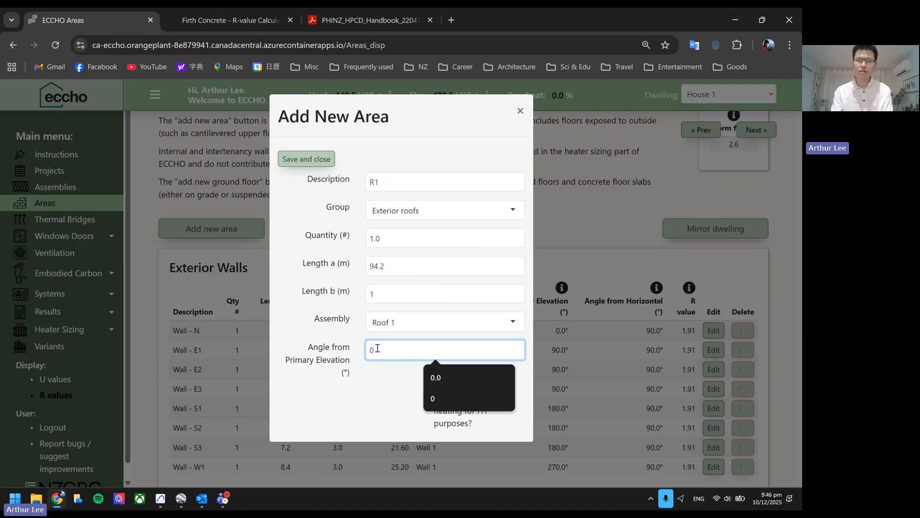
{"action": "left_click", "coordinate": [342, 133]}
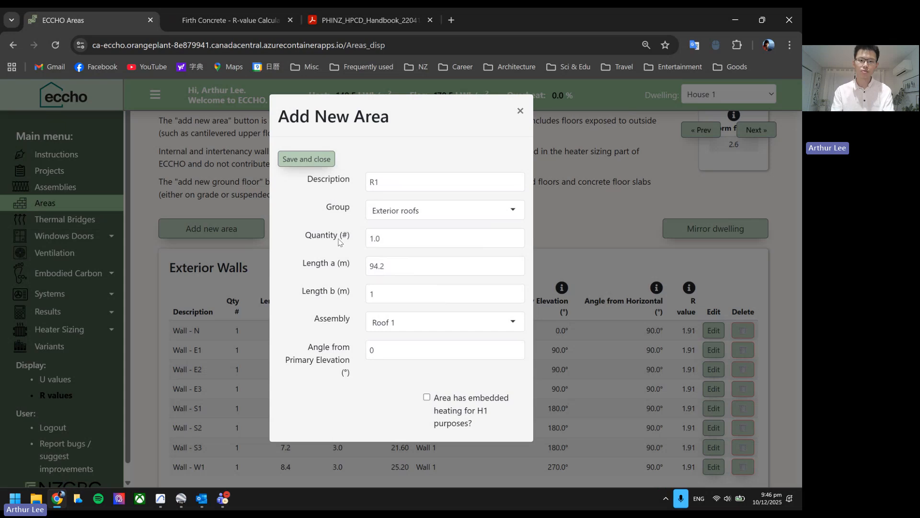
{"action": "left_click", "coordinate": [306, 159]}
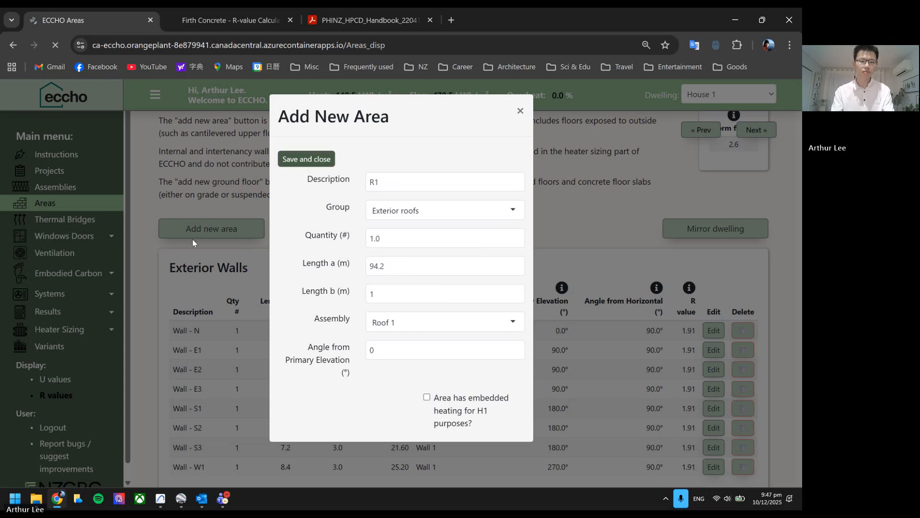
{"action": "scroll", "coordinate": [238, 255], "scroll_direction": "down", "scroll_amount": 5}
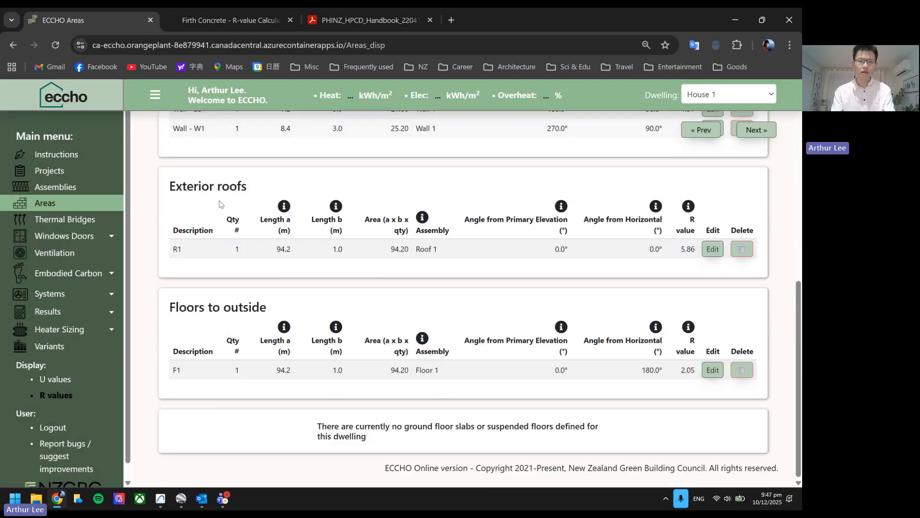
{"action": "scroll", "coordinate": [221, 207], "scroll_direction": "up", "scroll_amount": 4}
{"action": "scroll", "coordinate": [220, 174], "scroll_direction": "down", "scroll_amount": 3}
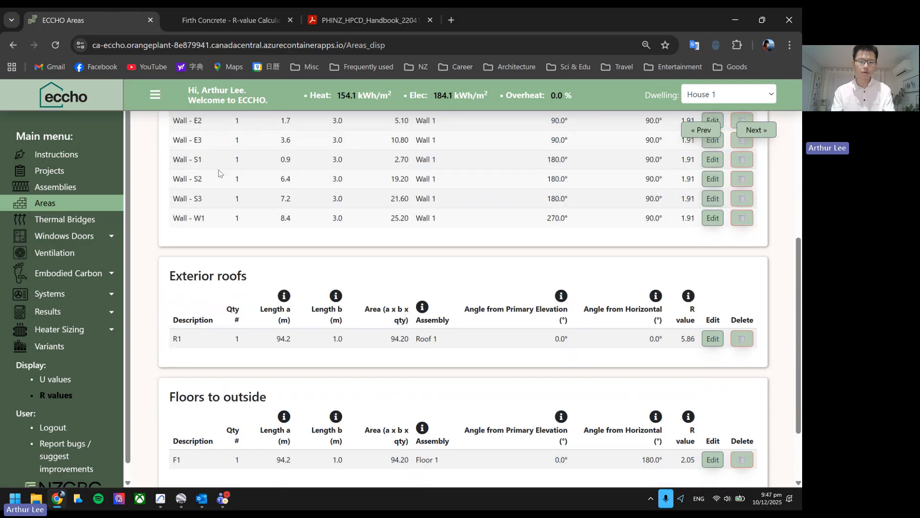
{"action": "scroll", "coordinate": [216, 221], "scroll_direction": "down", "scroll_amount": 2}
{"action": "scroll", "coordinate": [143, 219], "scroll_direction": "up", "scroll_amount": 1}
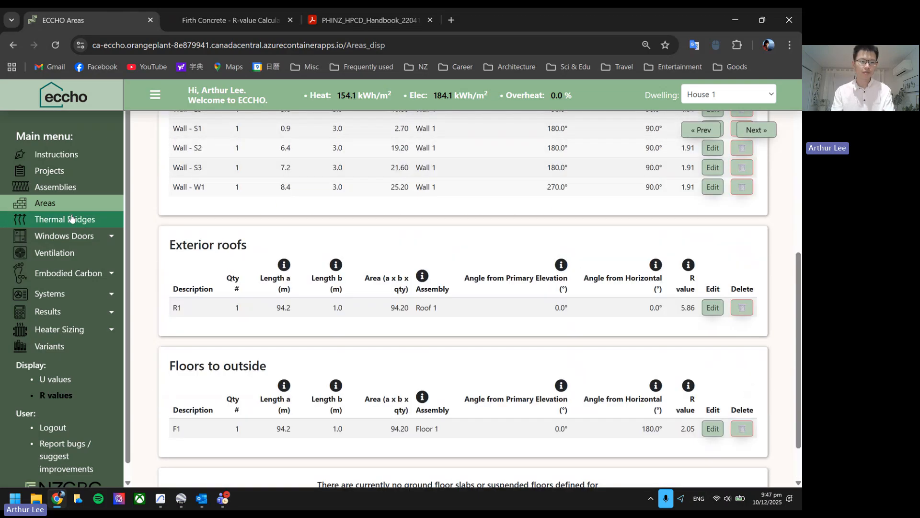
Start a new thermal bridge entry for House 1 and browse the available HPCD junction descriptions
{"action": "left_click", "coordinate": [71, 218]}
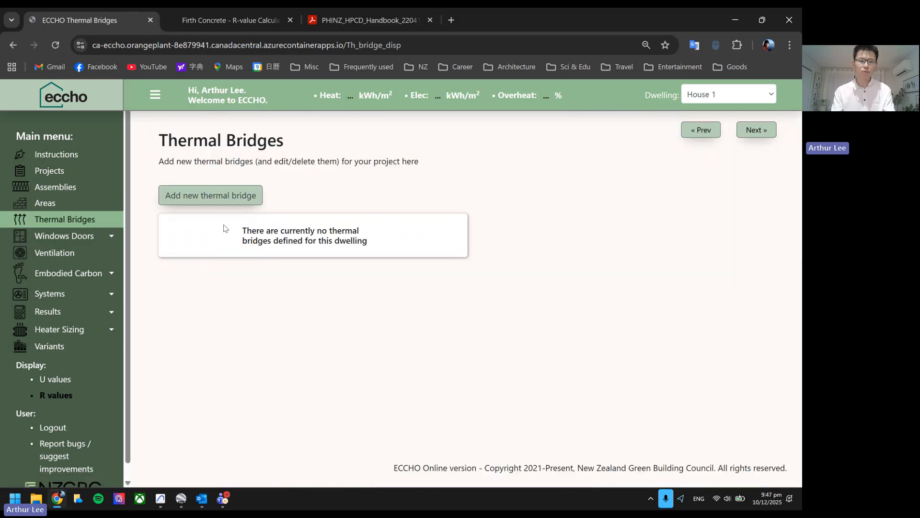
{"action": "left_click", "coordinate": [231, 196]}
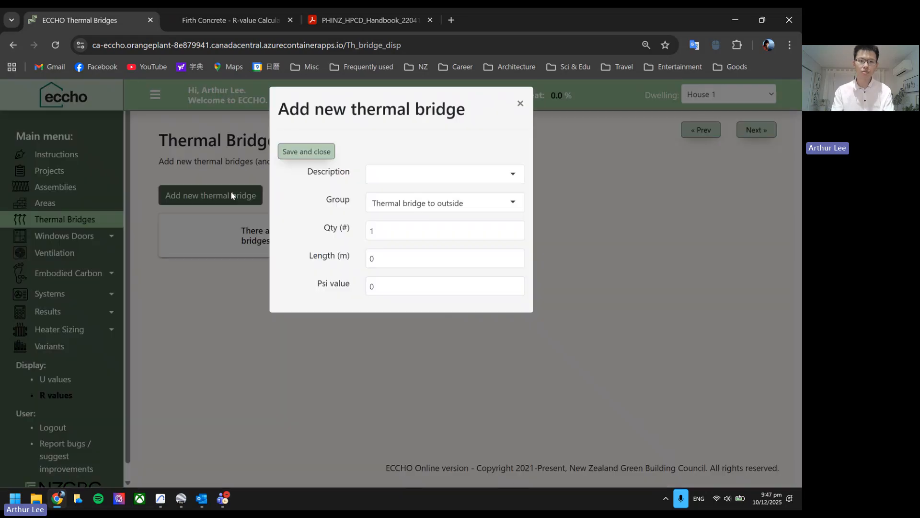
{"action": "left_click", "coordinate": [402, 181]}
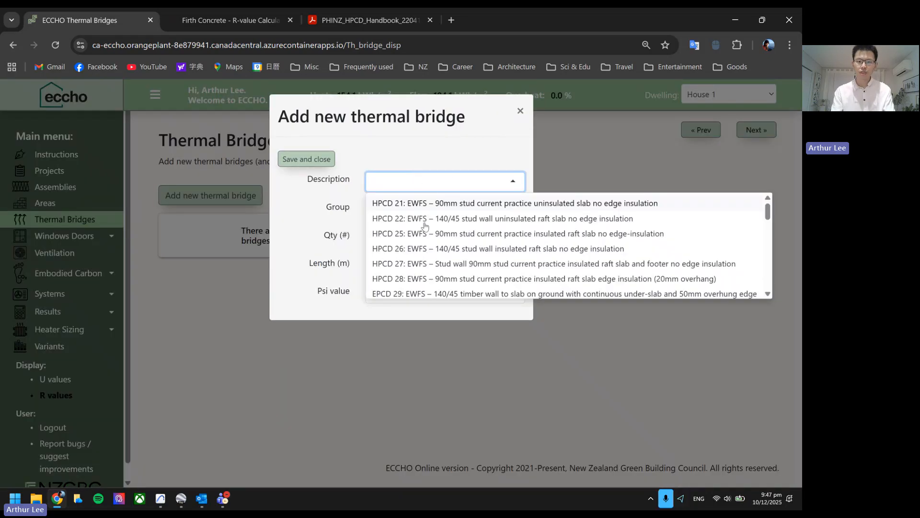
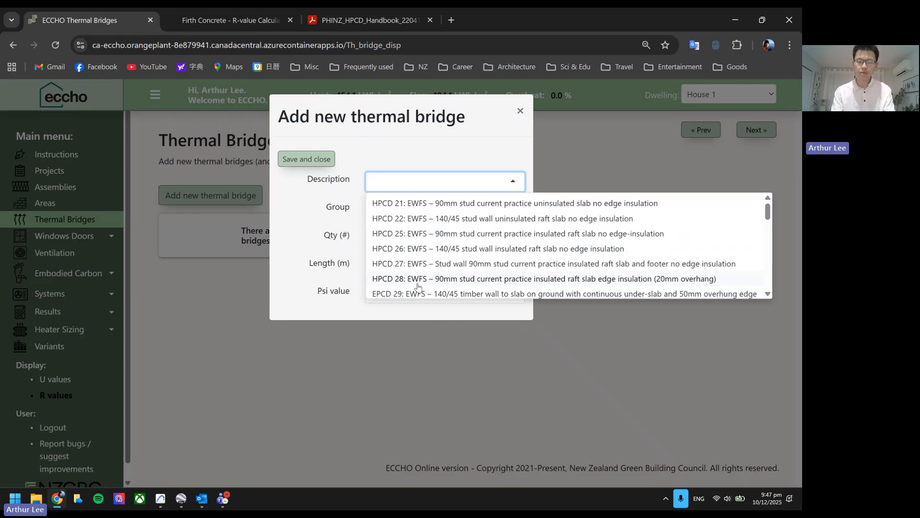
{"action": "scroll", "coordinate": [427, 226], "scroll_direction": "down", "scroll_amount": 2}
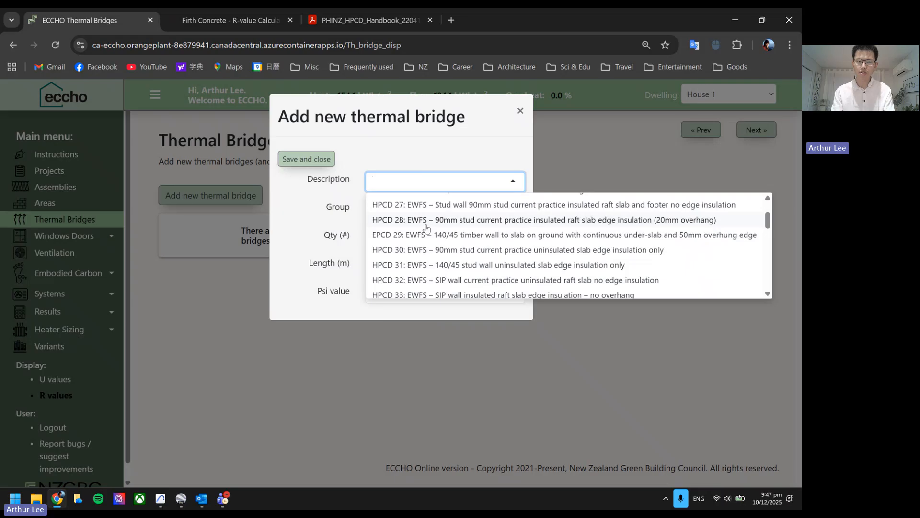
{"action": "scroll", "coordinate": [426, 227], "scroll_direction": "up", "scroll_amount": 2}
{"action": "left_click", "coordinate": [346, 201]}
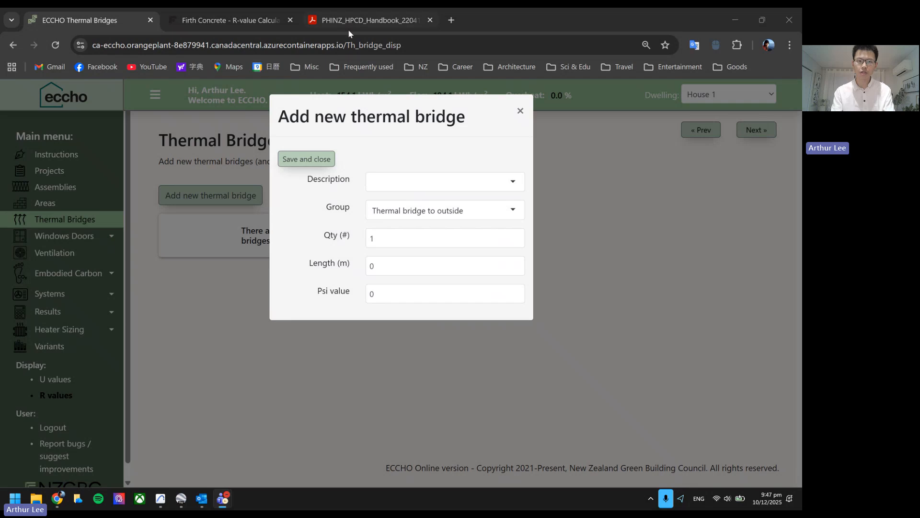
Switch to the PHINZ handbook and go from its contents list to detail 25, the 90mm stud wall to insulated raft slab junction
{"action": "left_click", "coordinate": [364, 22]}
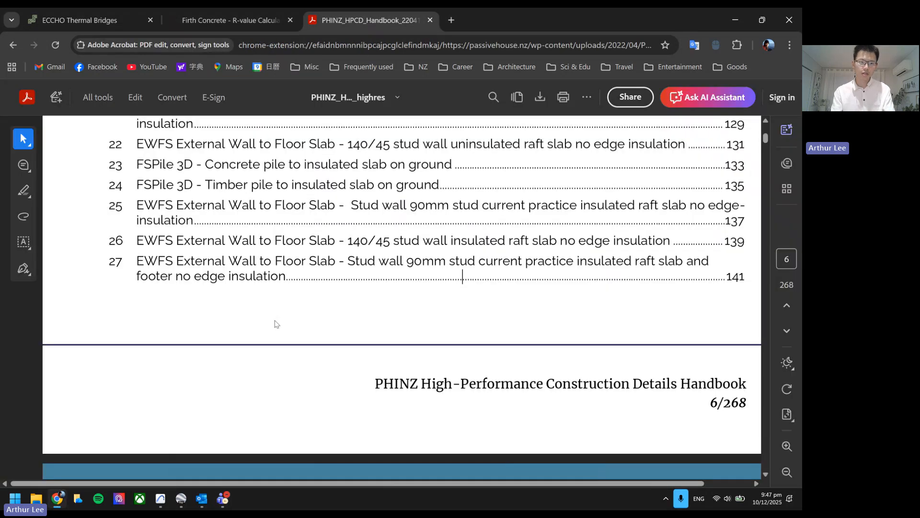
{"action": "scroll", "coordinate": [275, 322], "scroll_direction": "up", "scroll_amount": 1}
{"action": "scroll", "coordinate": [275, 323], "scroll_direction": "up", "scroll_amount": 5}
{"action": "scroll", "coordinate": [277, 316], "scroll_direction": "down", "scroll_amount": 5}
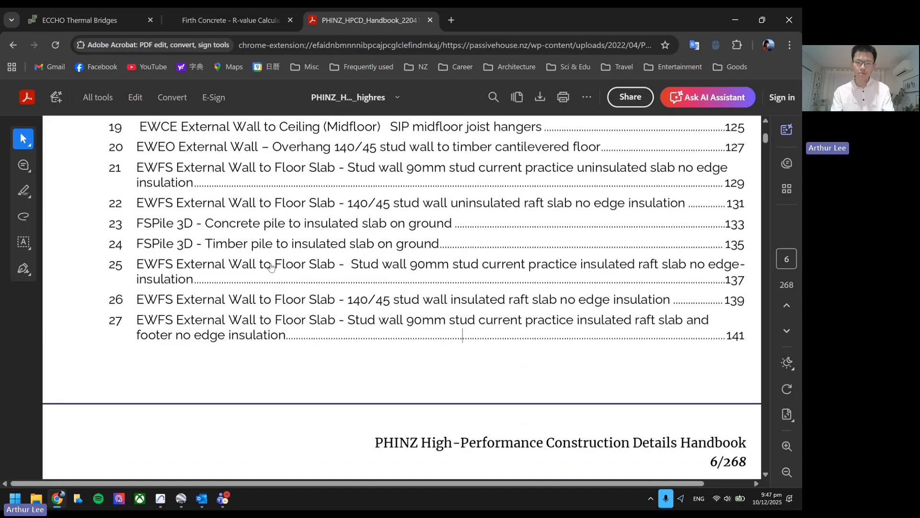
{"action": "left_click", "coordinate": [197, 267]}
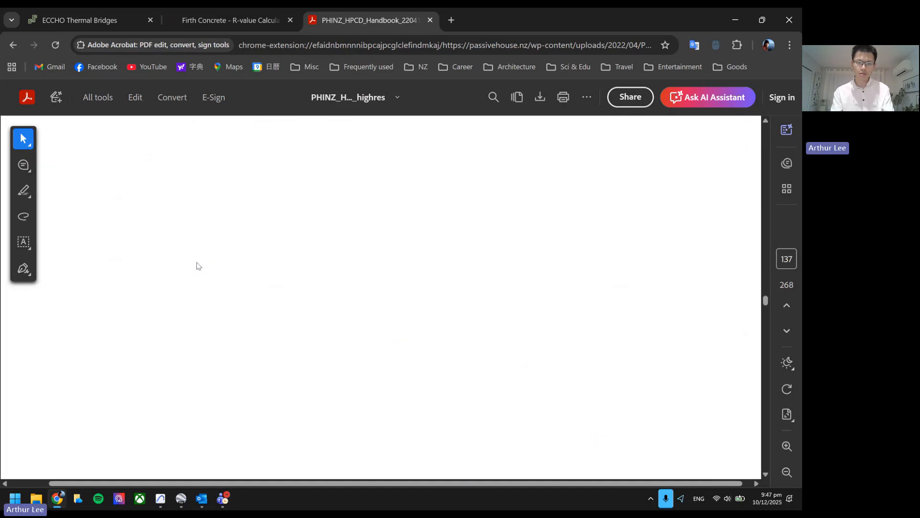
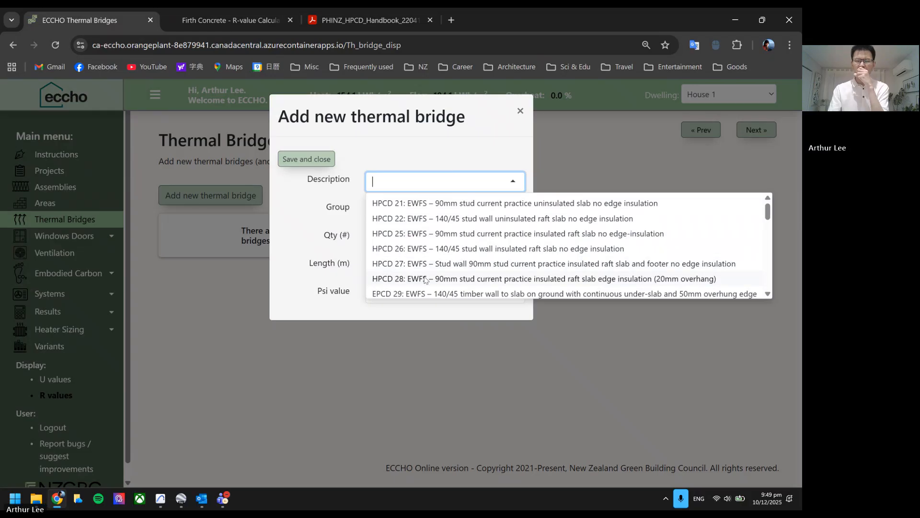
Assign HPCD 28 (90mm stud, insulated raft slab edge insulation, 20mm overhang) to the thermal bridge, set its length to 46 m and save it
{"action": "left_click", "coordinate": [426, 279]}
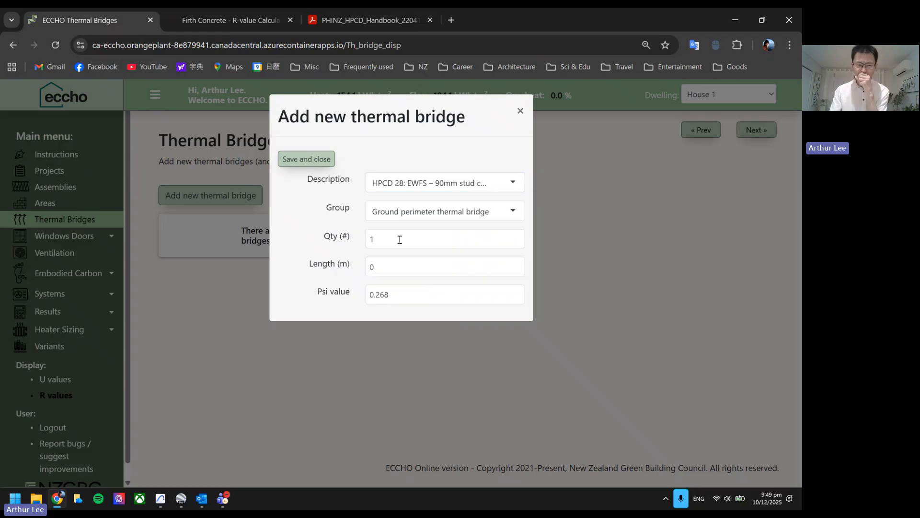
{"action": "double_click", "coordinate": [404, 267]}
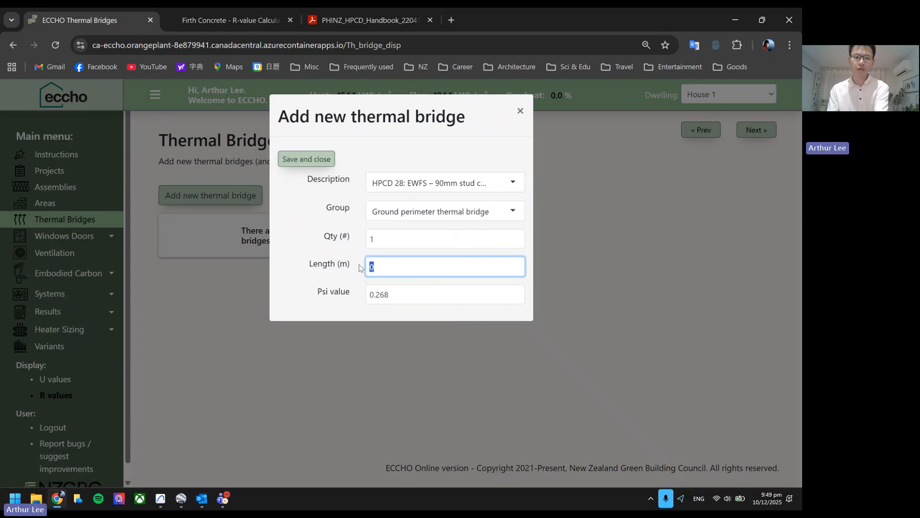
{"action": "type", "text": "46"}
{"action": "left_click", "coordinate": [342, 241]}
{"action": "left_click", "coordinate": [391, 265]}
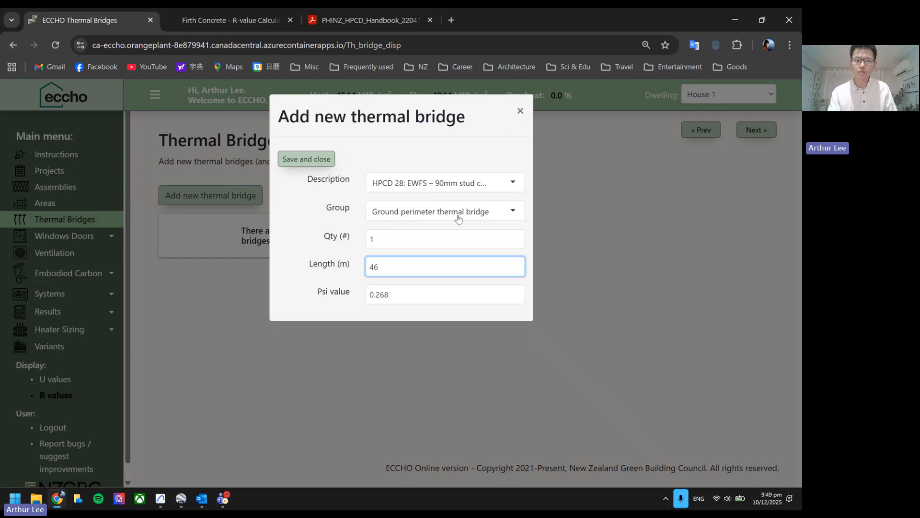
{"action": "left_click", "coordinate": [307, 159]}
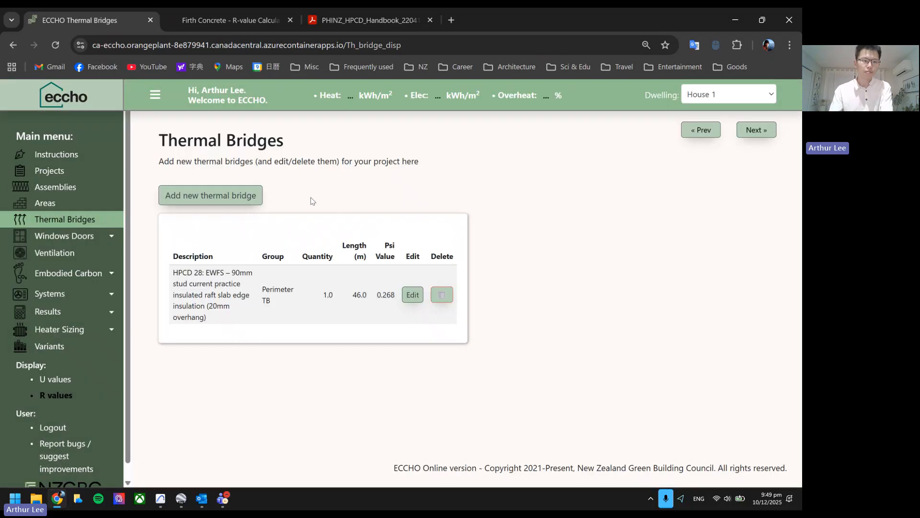
Open the window and door areas page for House 1
{"action": "left_click", "coordinate": [93, 236]}
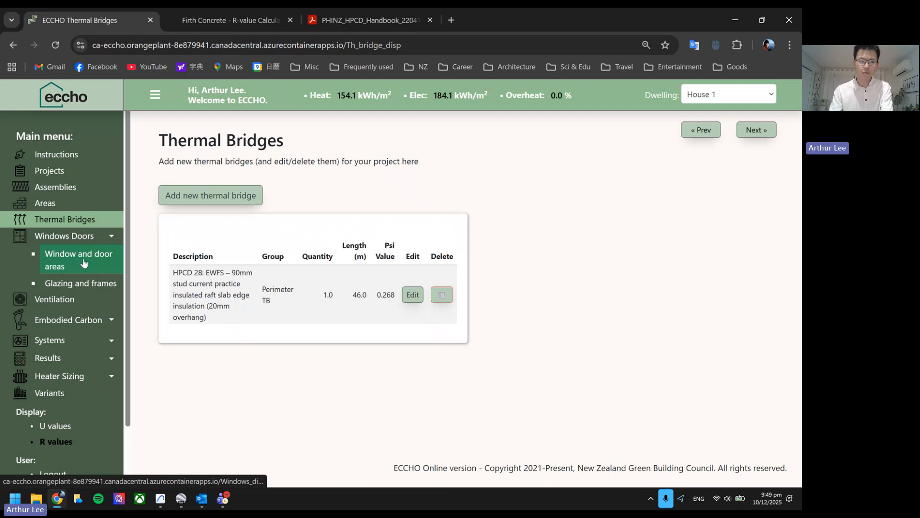
{"action": "left_click", "coordinate": [84, 263]}
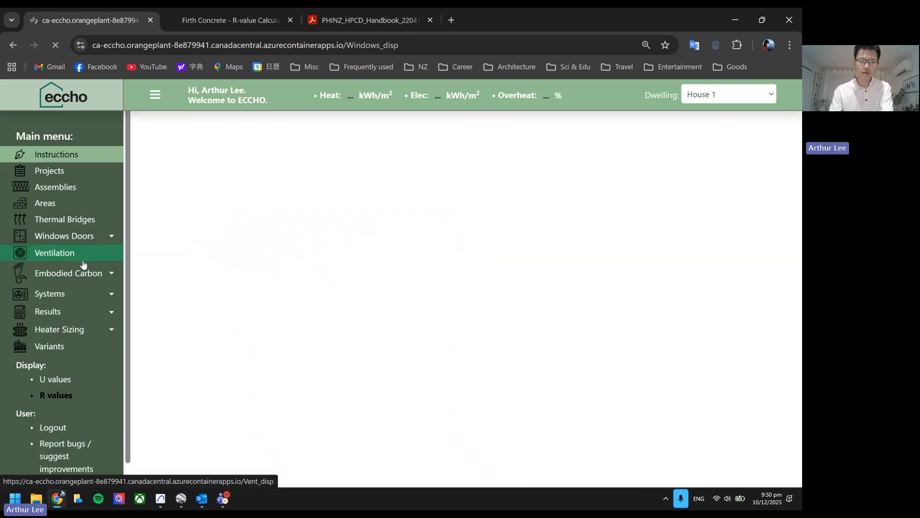
{"action": "left_click_drag", "start_coordinate": [313, 255], "coordinate": [279, 251]}
{"action": "left_click", "coordinate": [235, 222]}
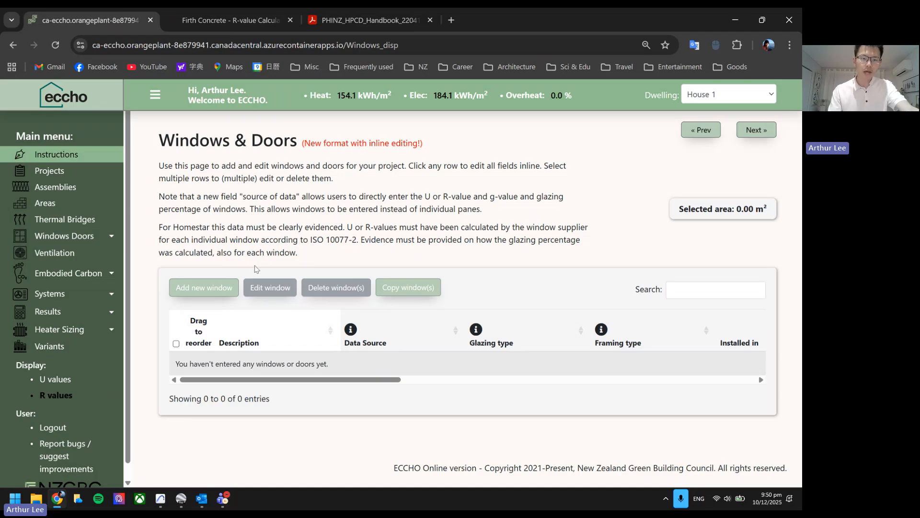
Switch to Archicad and examine an exterior window closely in the 3D All Model view
{"action": "left_click", "coordinate": [160, 499]}
{"action": "scroll", "coordinate": [396, 147], "scroll_direction": "down", "scroll_amount": 2}
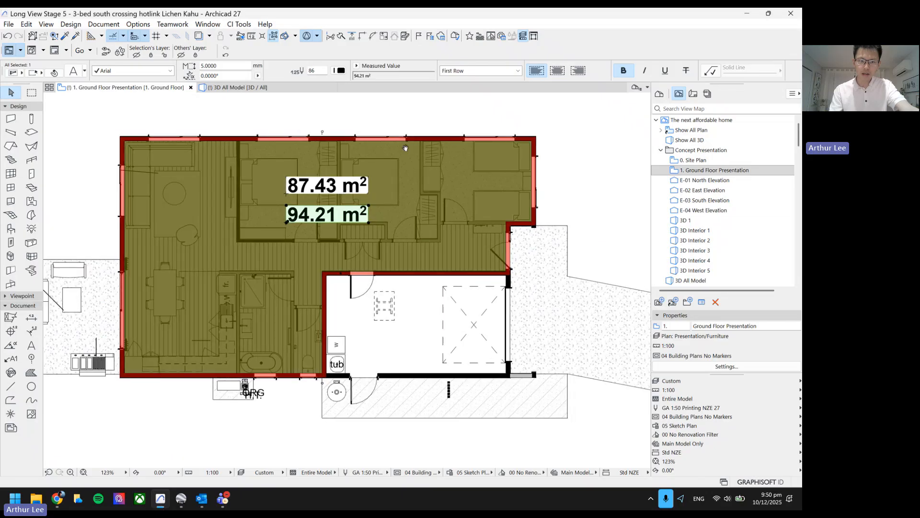
{"action": "mouse_move", "coordinate": [286, 92]}
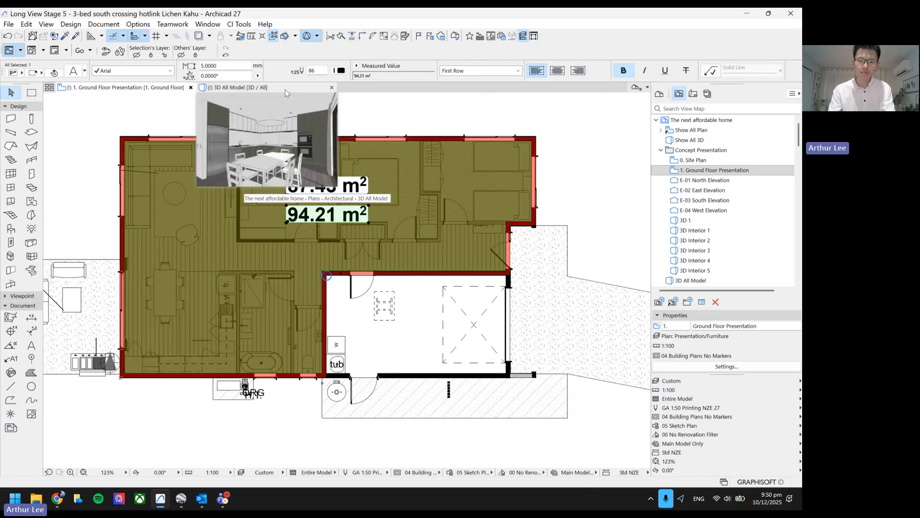
{"action": "left_click", "coordinate": [286, 91]}
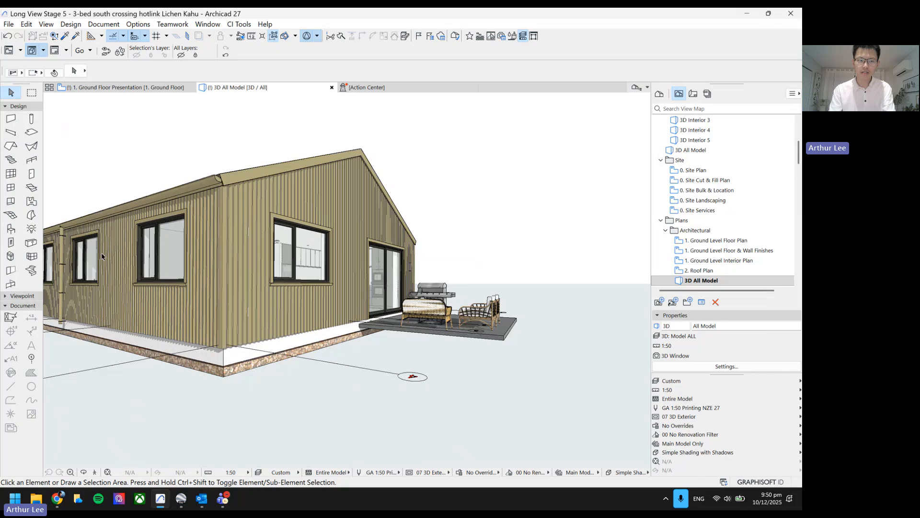
{"action": "left_click_drag", "start_coordinate": [101, 256], "coordinate": [386, 275]}
{"action": "scroll", "coordinate": [334, 279], "scroll_direction": "up", "scroll_amount": 5}
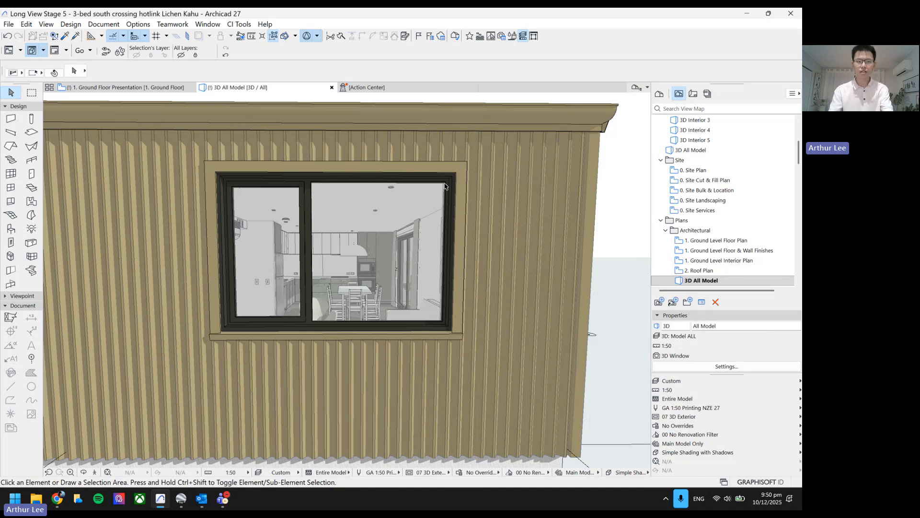
{"action": "left_click", "coordinate": [353, 232]}
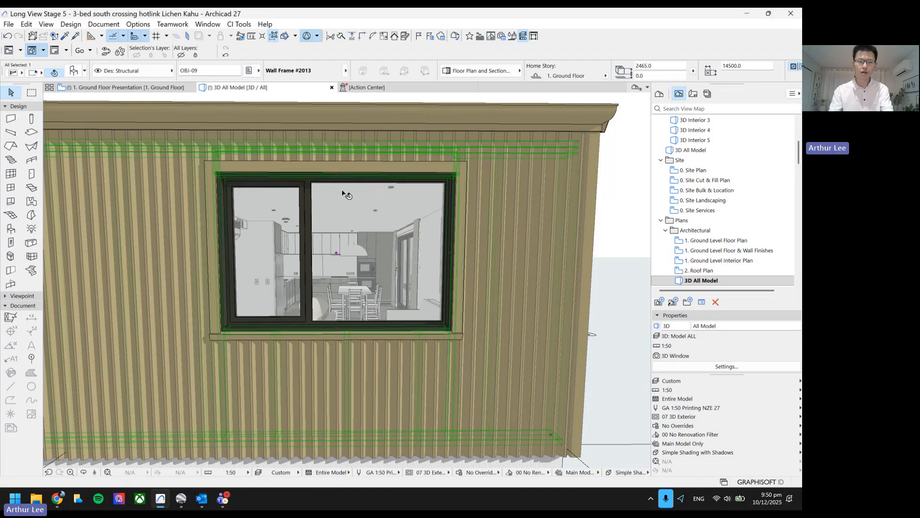
Return to the Ground Floor Presentation plan, clear the selection and examine the living room windows in the upper wall
{"action": "left_click", "coordinate": [125, 88]}
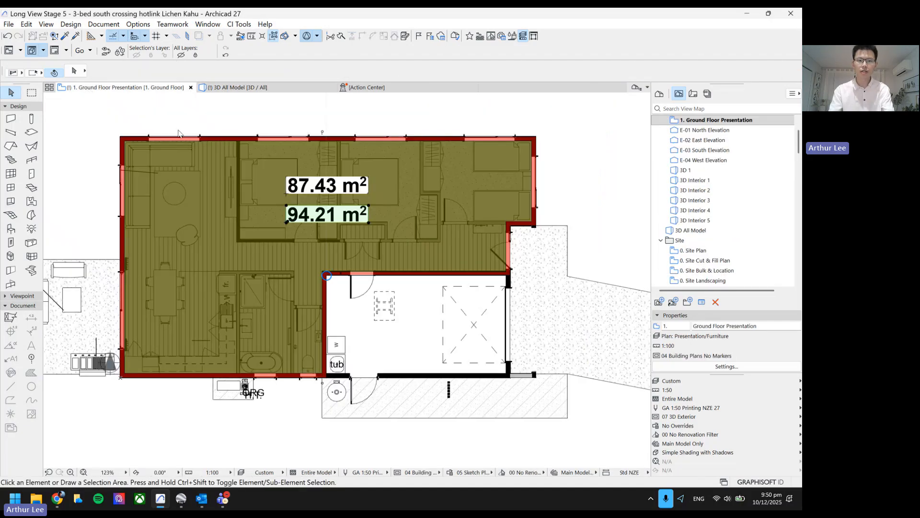
{"action": "key", "text": "Escape"}
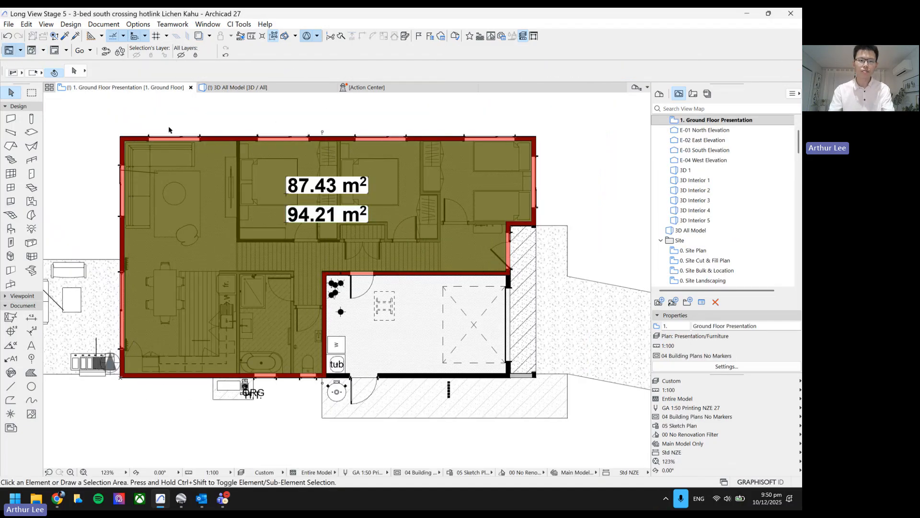
{"action": "left_click_drag", "start_coordinate": [173, 133], "coordinate": [209, 163]}
{"action": "scroll", "coordinate": [190, 163], "scroll_direction": "up", "scroll_amount": 5}
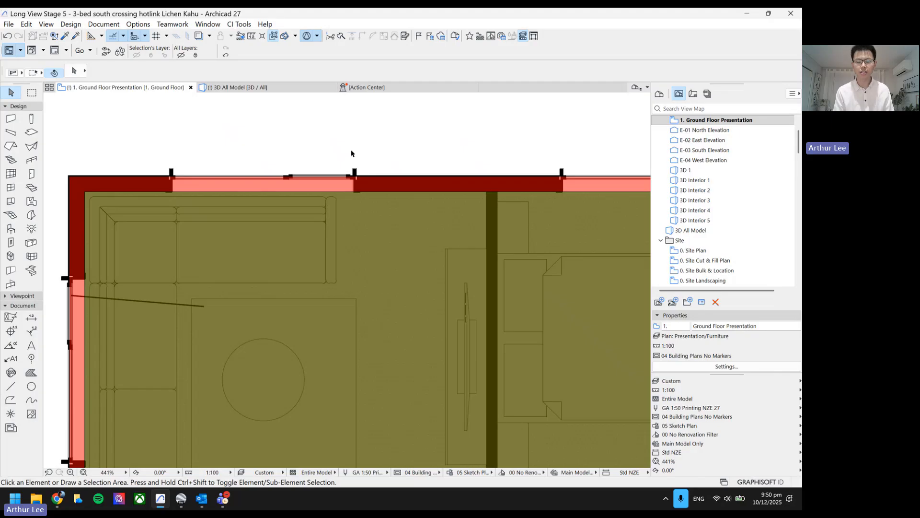
{"action": "scroll", "coordinate": [349, 159], "scroll_direction": "down", "scroll_amount": 2}
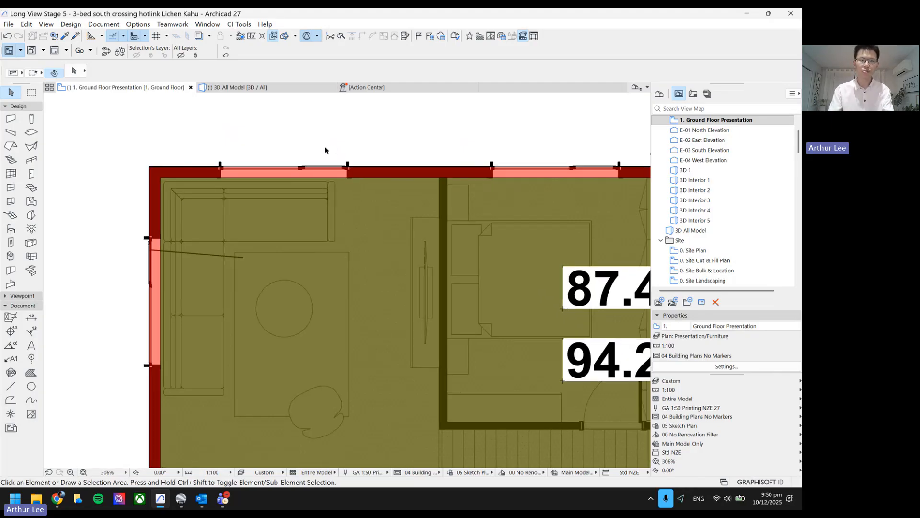
Check the sizes of the windows along the upper exterior wall of the ground floor plan, then clear the selection
{"action": "scroll", "coordinate": [268, 165], "scroll_direction": "down", "scroll_amount": 5}
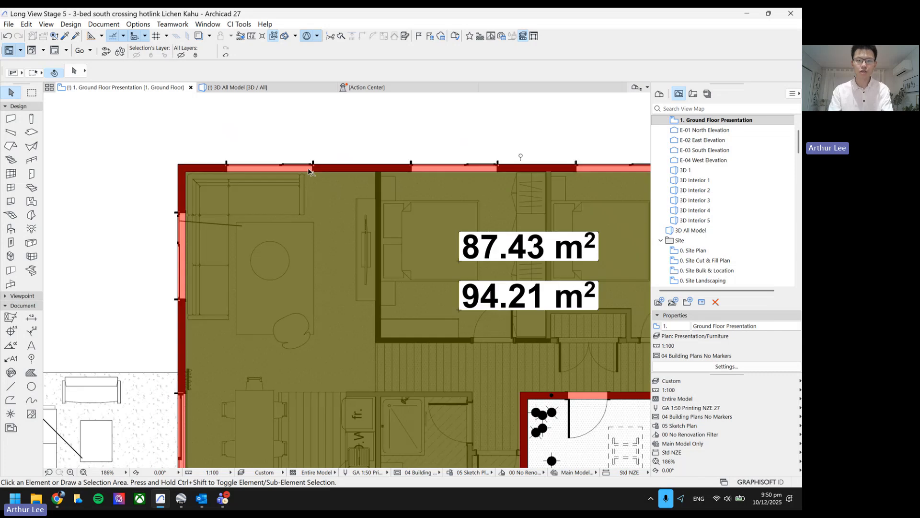
{"action": "scroll", "coordinate": [457, 197], "scroll_direction": "down", "scroll_amount": 3}
{"action": "scroll", "coordinate": [250, 166], "scroll_direction": "up", "scroll_amount": 3}
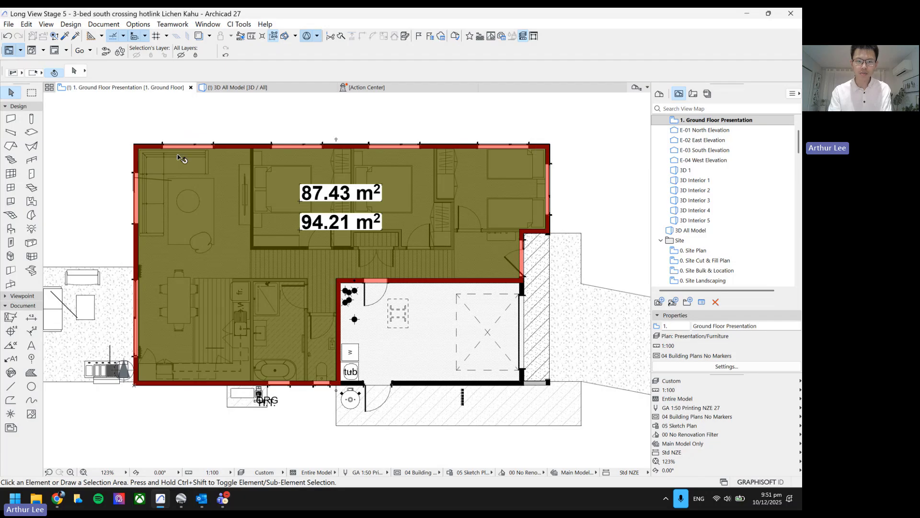
{"action": "left_click", "coordinate": [191, 145]}
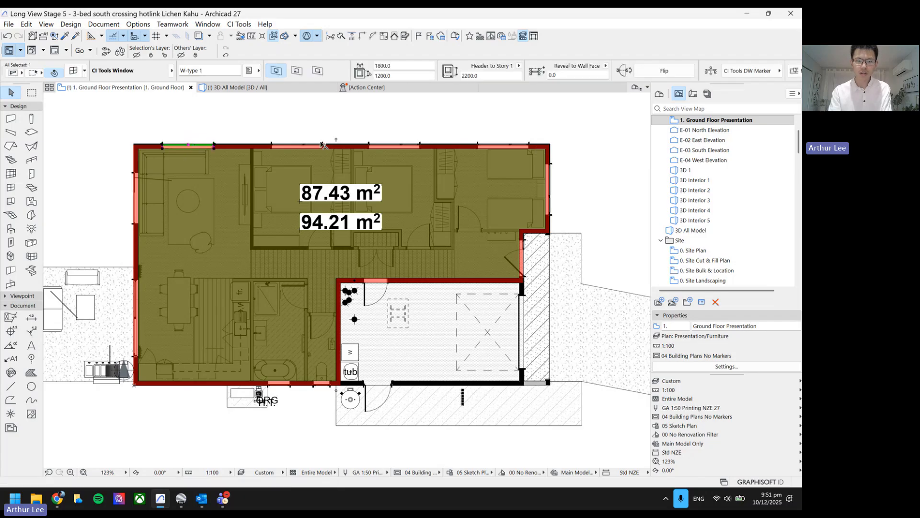
{"action": "left_click", "coordinate": [394, 145]}
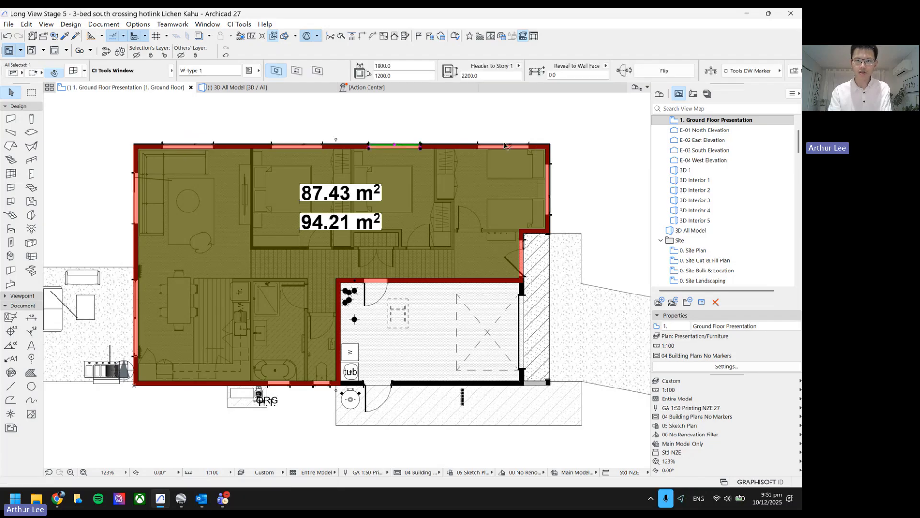
{"action": "key", "text": "Escape"}
Switch to ECCHO in Chrome and start a new window entry described as W1-4 with a quantity of 4
{"action": "left_click", "coordinate": [57, 500]}
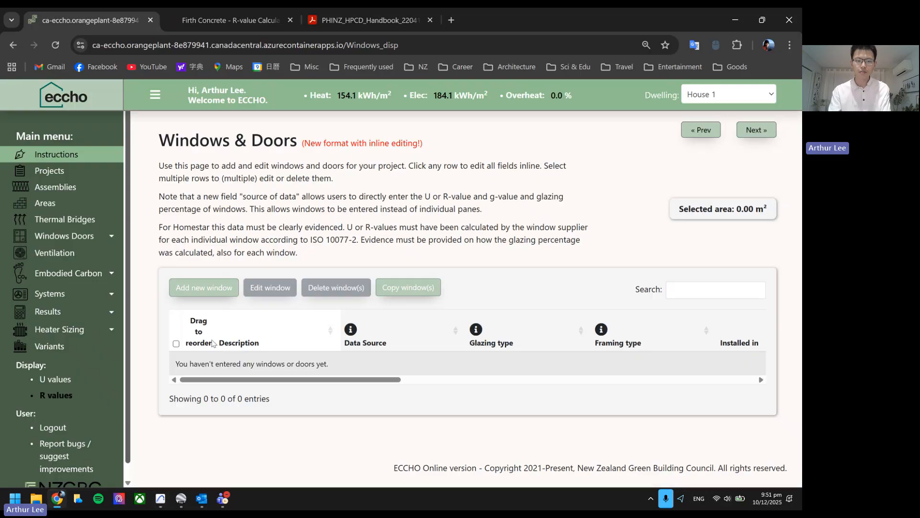
{"action": "left_click", "coordinate": [202, 290]}
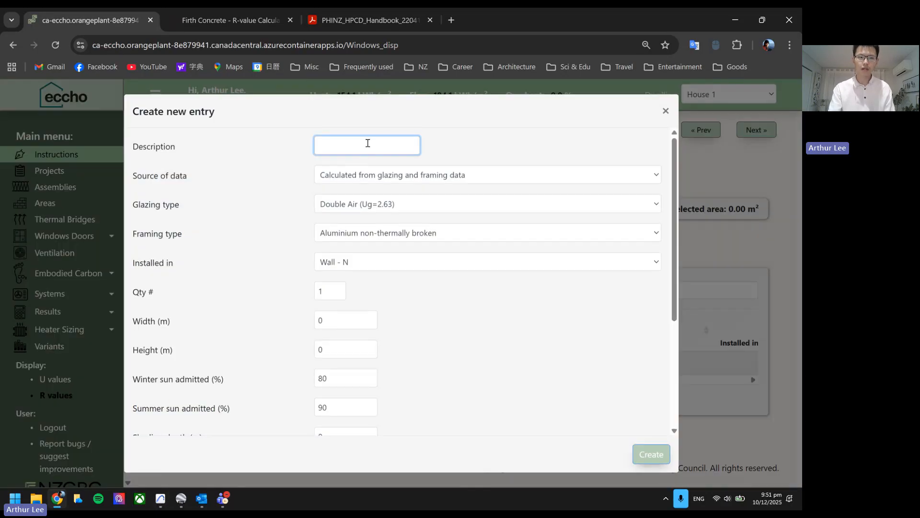
{"action": "type", "text": "W1-"}
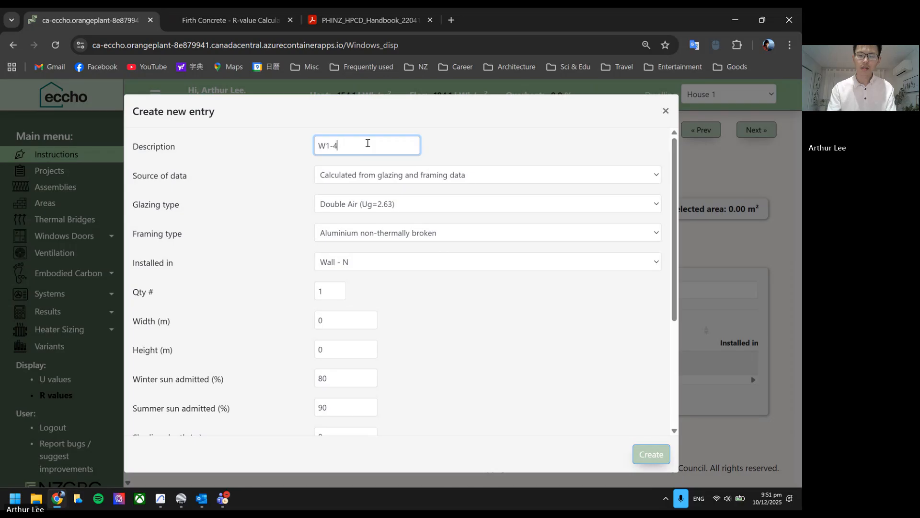
{"action": "type", "text": "4"}
{"action": "left_click", "coordinate": [447, 149]}
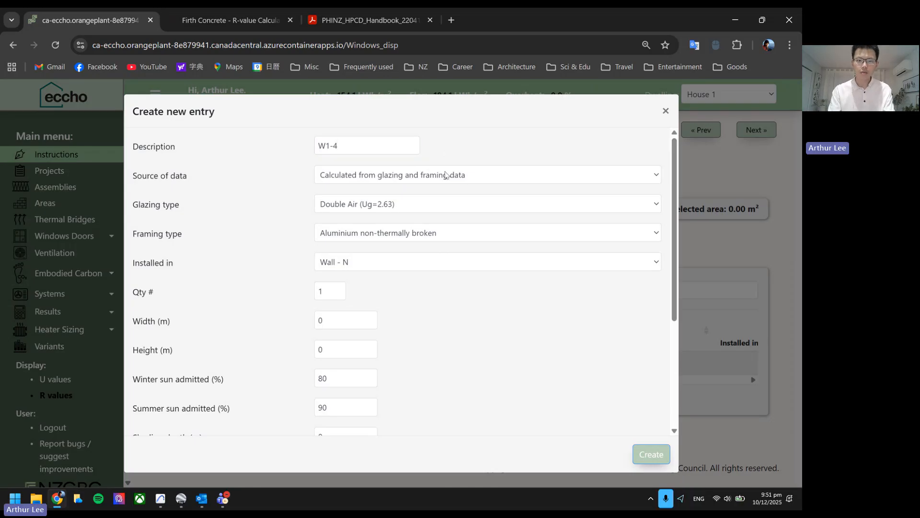
{"action": "double_click", "coordinate": [333, 294]}
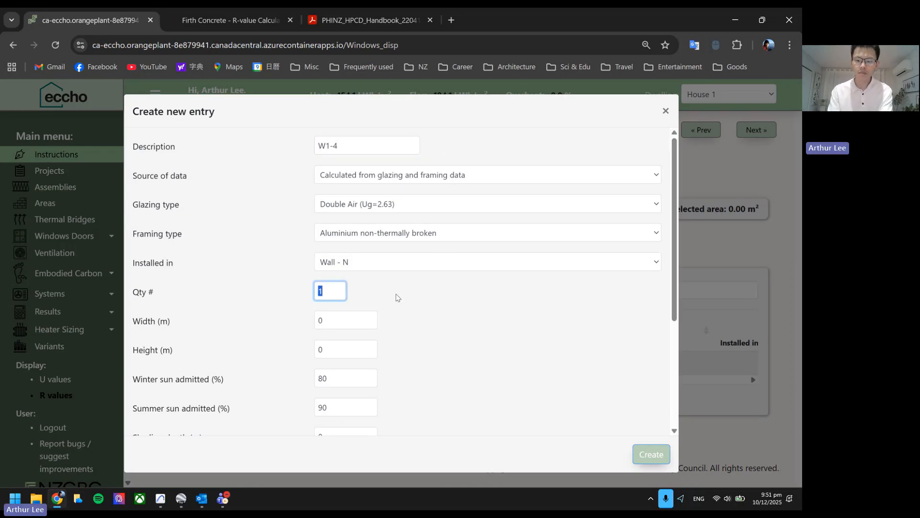
{"action": "type", "text": "4"}
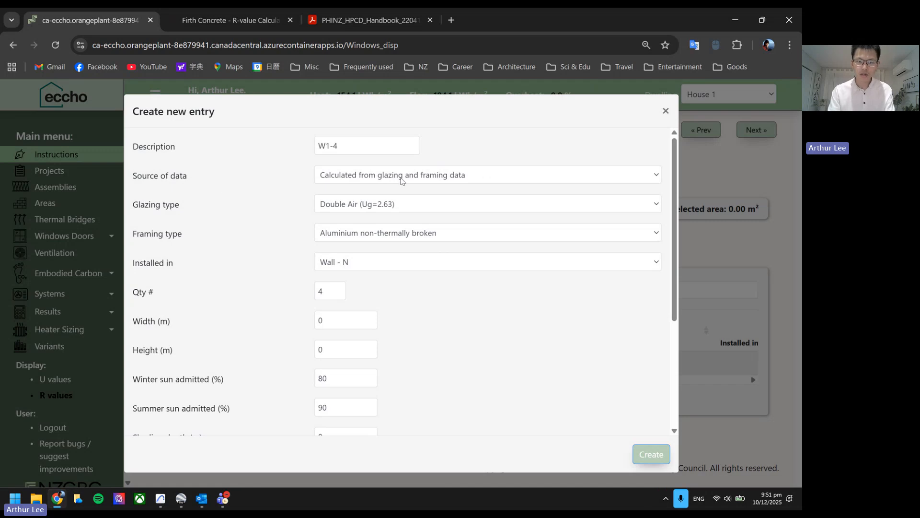
Set the window's glazing type to Double Low-e Arg (Ug=1.10) and its framing type to Aluminium thermally broken
{"action": "left_click", "coordinate": [478, 179]}
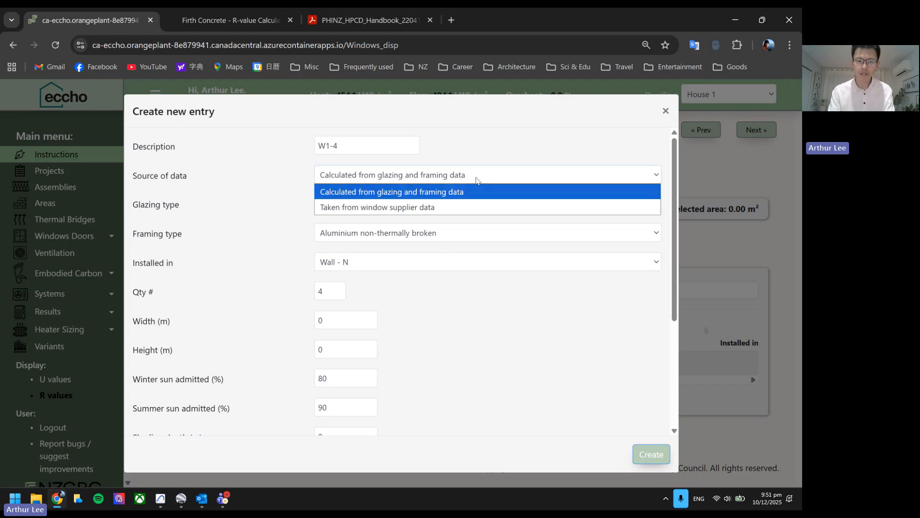
{"action": "left_click", "coordinate": [478, 179]}
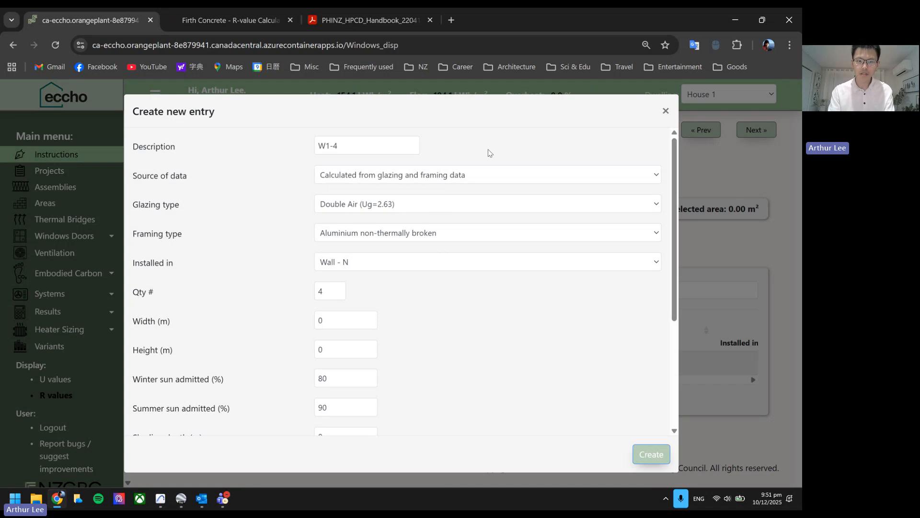
{"action": "left_click", "coordinate": [420, 202]}
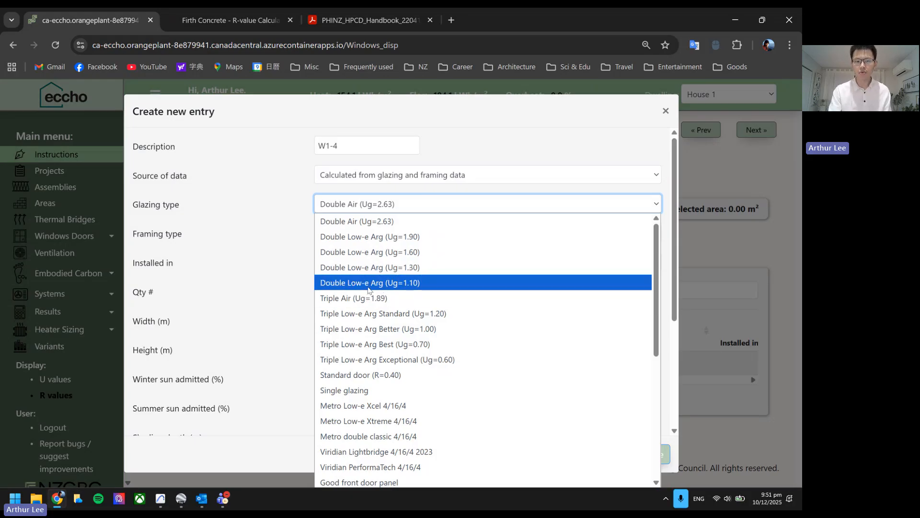
{"action": "left_click", "coordinate": [436, 283]}
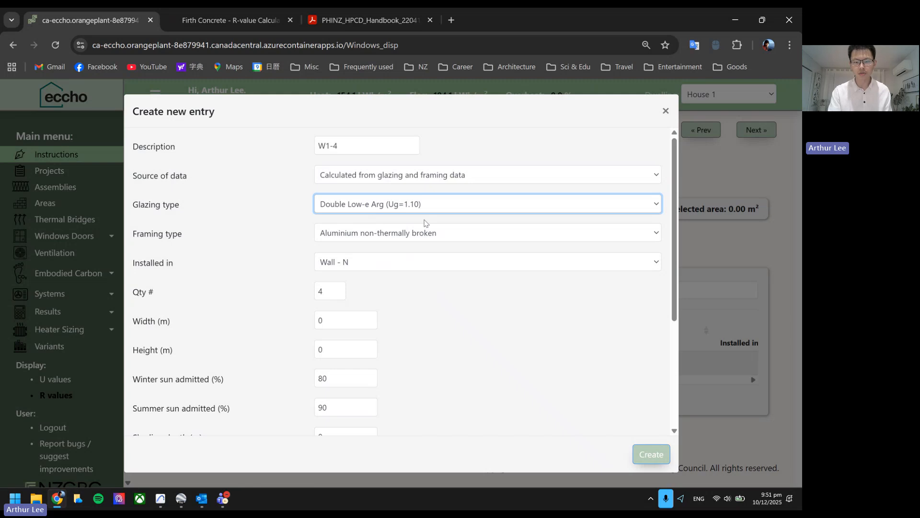
{"action": "left_click", "coordinate": [442, 236]}
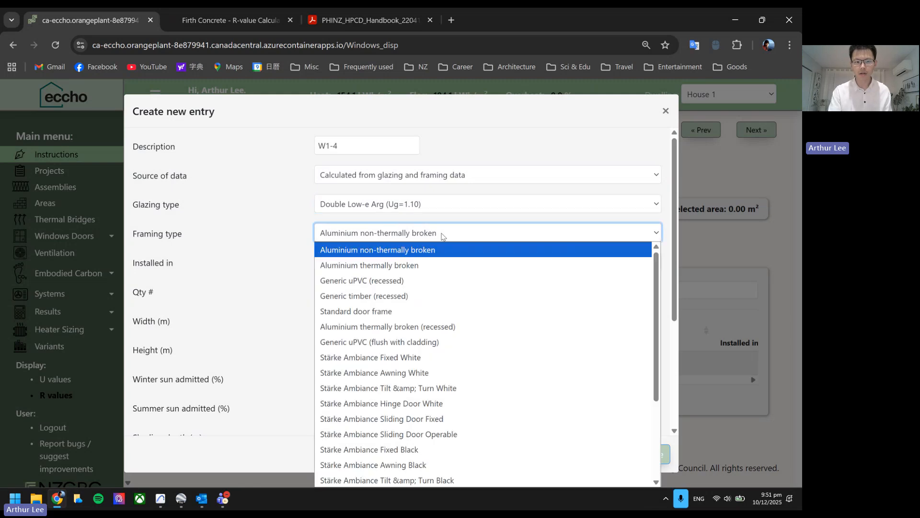
{"action": "left_click", "coordinate": [427, 265]}
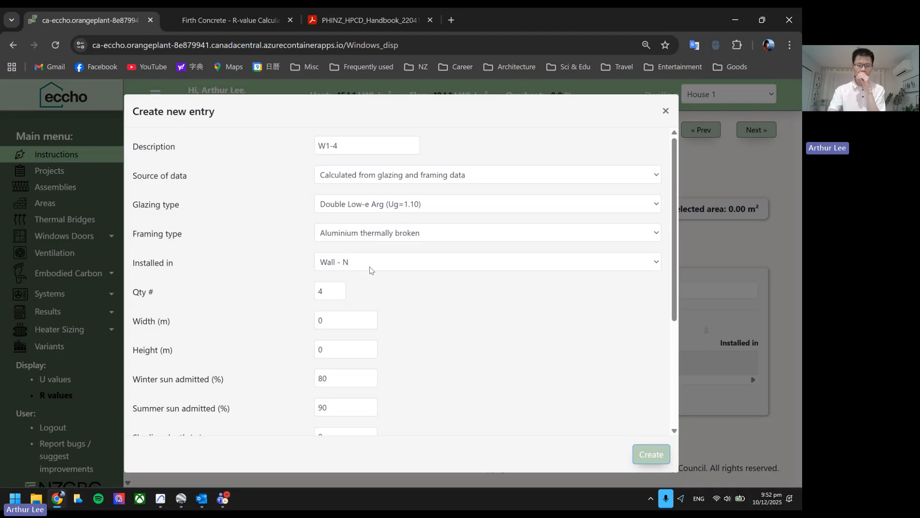
Set the window's width to 1.8 m and its height to 1.2 m
{"action": "left_click", "coordinate": [327, 289]}
{"action": "scroll", "coordinate": [343, 286], "scroll_direction": "down", "scroll_amount": 1}
{"action": "key", "text": "Tab"}
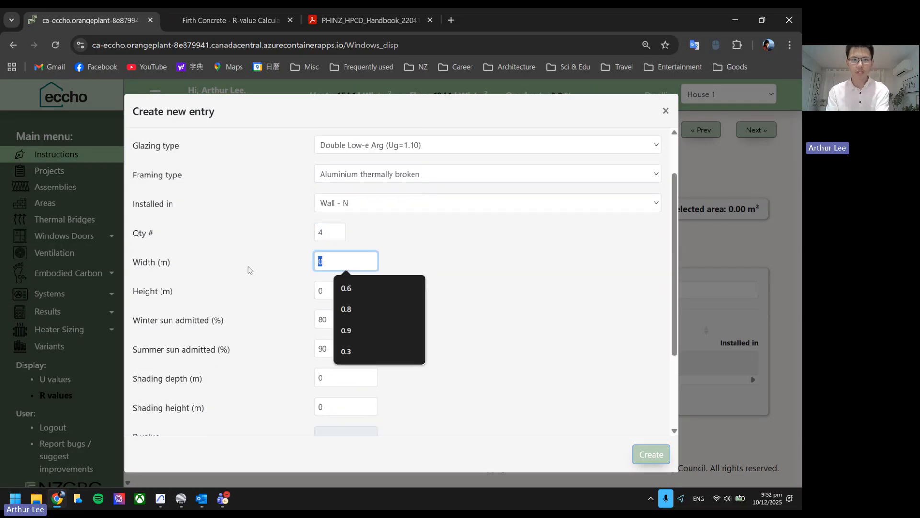
{"action": "type", "text": "1.8"}
{"action": "key", "text": "Tab"}
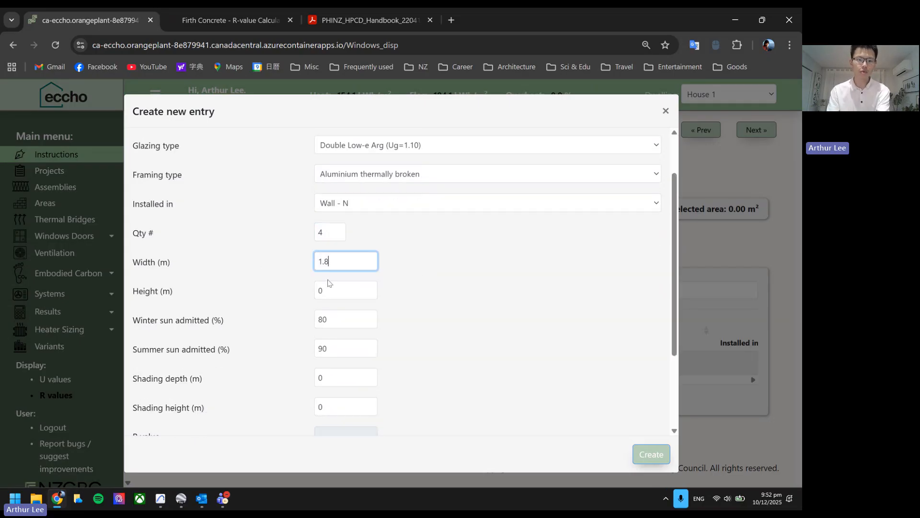
{"action": "type", "text": "1.2"}
{"action": "scroll", "coordinate": [271, 293], "scroll_direction": "down", "scroll_amount": 1}
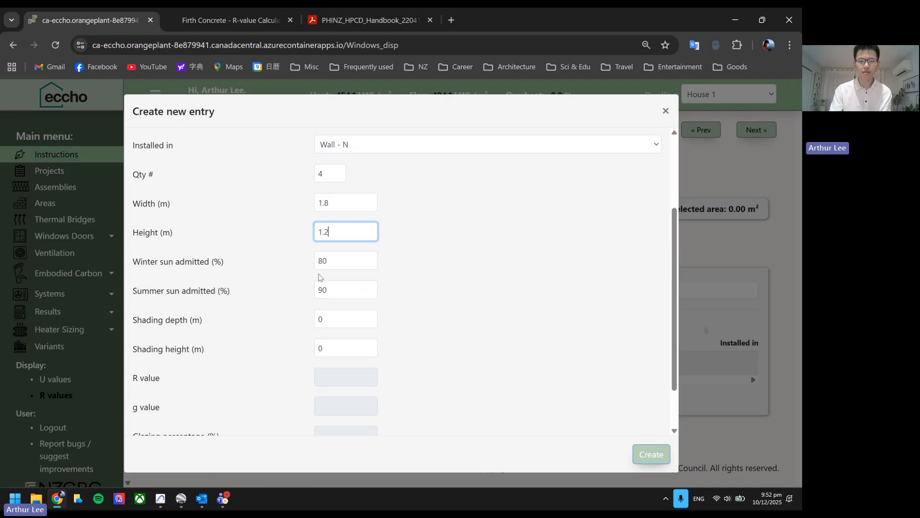
{"action": "left_click", "coordinate": [331, 265]}
{"action": "left_click", "coordinate": [351, 286]}
{"action": "left_click", "coordinate": [350, 261]}
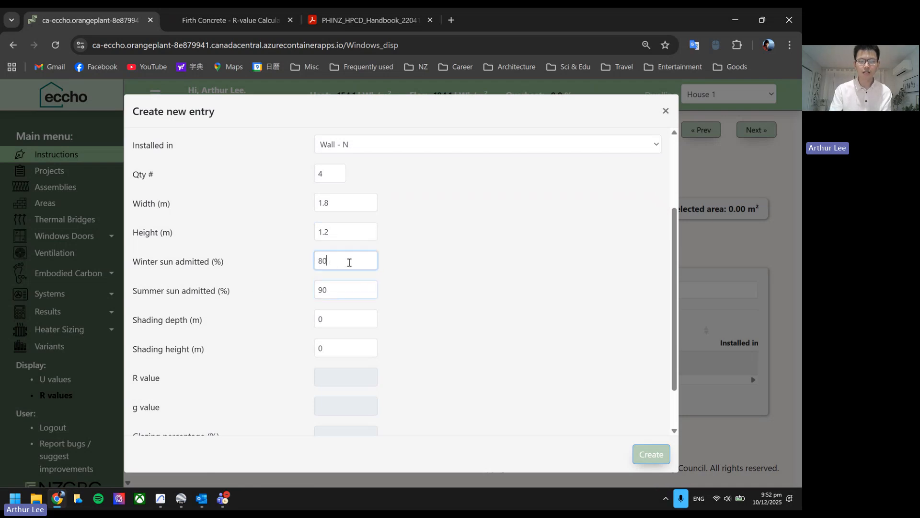
{"action": "left_click", "coordinate": [345, 287]}
{"action": "left_click", "coordinate": [343, 261]}
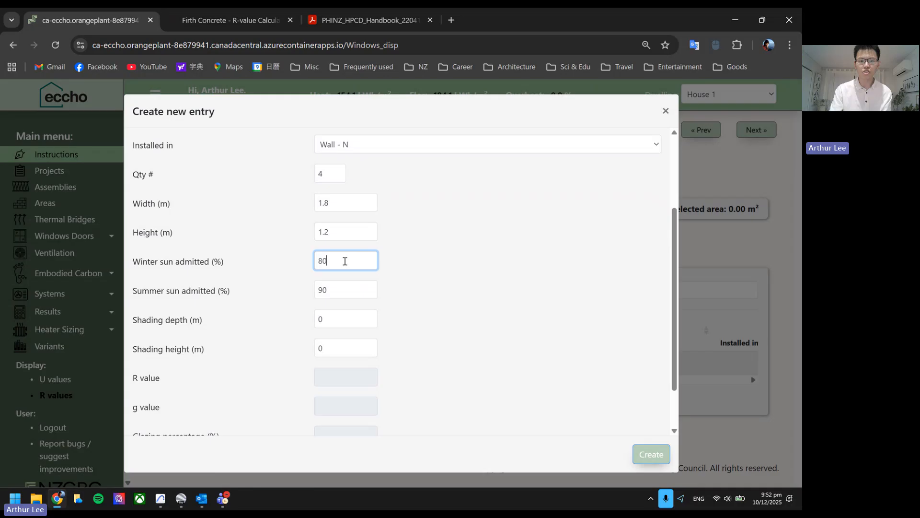
{"action": "left_click", "coordinate": [344, 288]}
Search Google for "homestar design guide" in a new tab, open NZGBC's Homestar Design Guide page and close the search results
{"action": "left_click", "coordinate": [451, 20]}
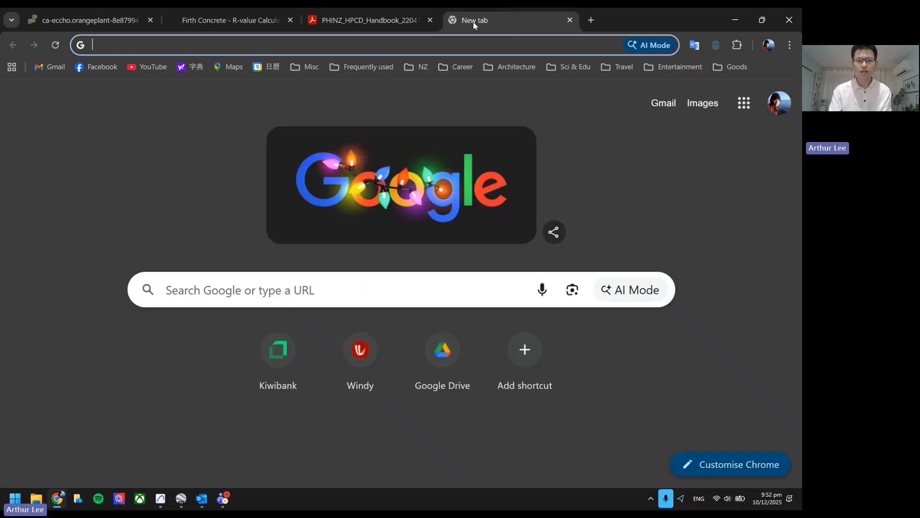
{"action": "type", "text": "homestar d"}
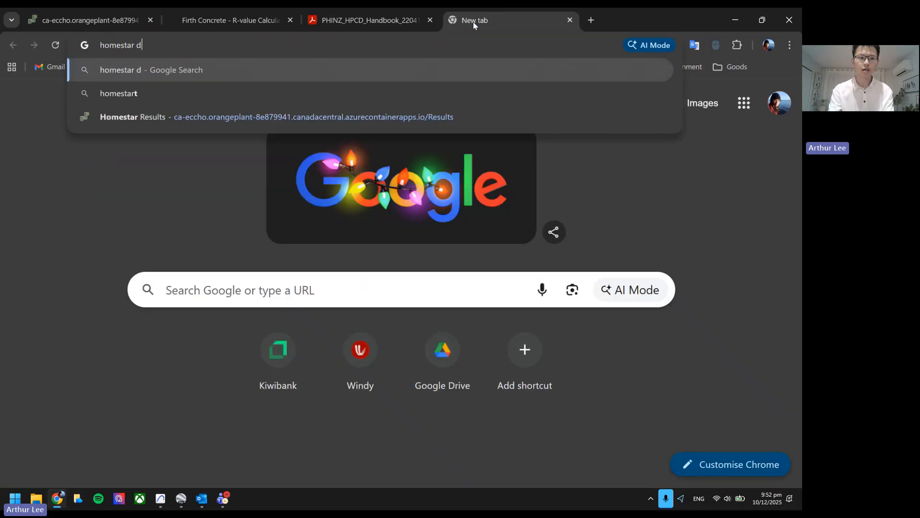
{"action": "type", "text": "esign guide"}
{"action": "key", "text": "Return"}
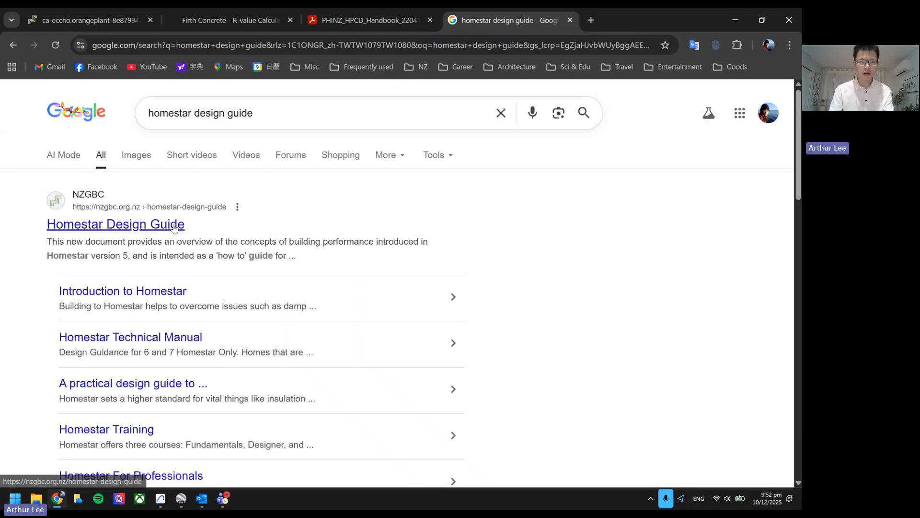
{"action": "left_click", "coordinate": [115, 224]}
{"action": "left_click", "coordinate": [531, 20]}
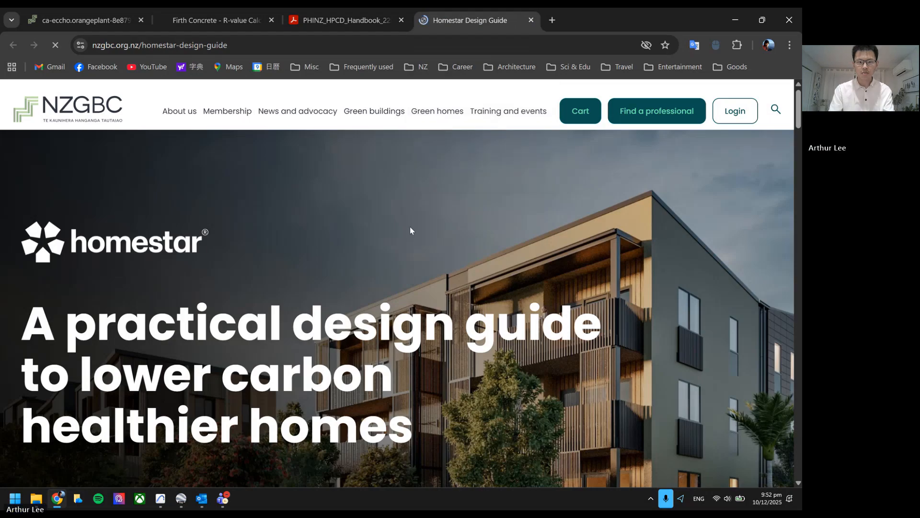
Go to Chapter 5: Overheating on the design guide page and open its PDF download
{"action": "scroll", "coordinate": [395, 230], "scroll_direction": "down", "scroll_amount": 12}
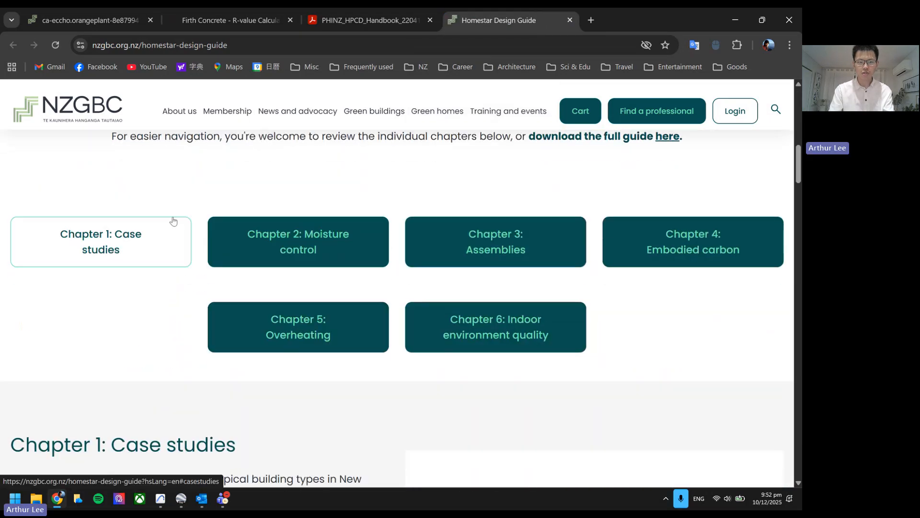
{"action": "left_click", "coordinate": [352, 325]}
{"action": "scroll", "coordinate": [316, 326], "scroll_direction": "down", "scroll_amount": 2}
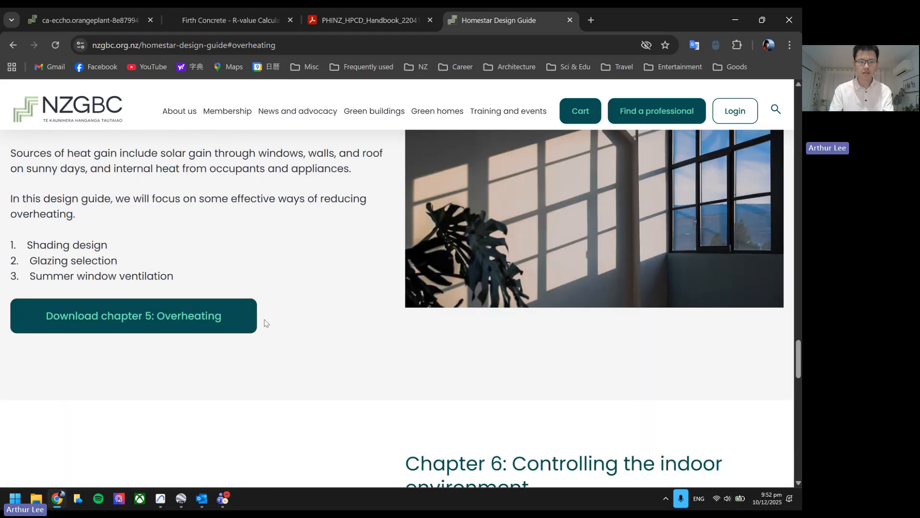
{"action": "left_click", "coordinate": [128, 328]}
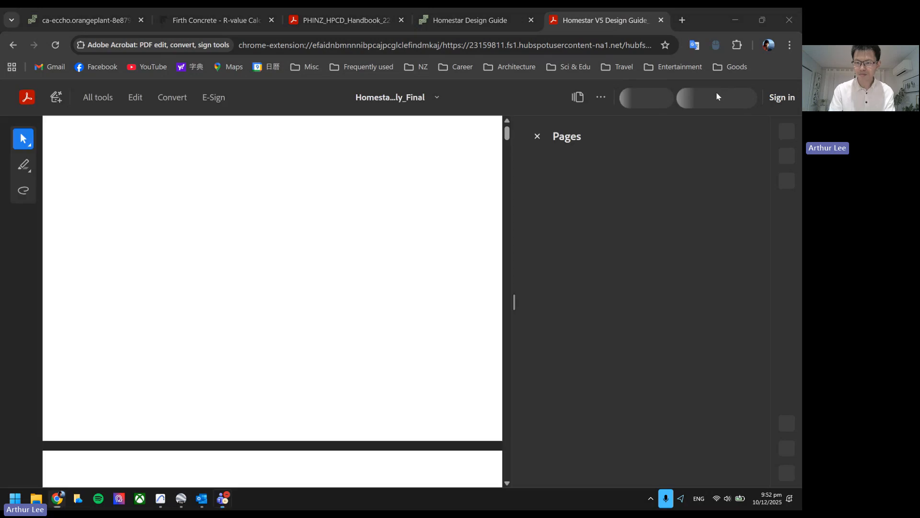
Go to page 17 of the PDF and examine the ECCHO shading percentage categories for site, self and temporary shading
{"action": "scroll", "coordinate": [648, 271], "scroll_direction": "down", "scroll_amount": 15}
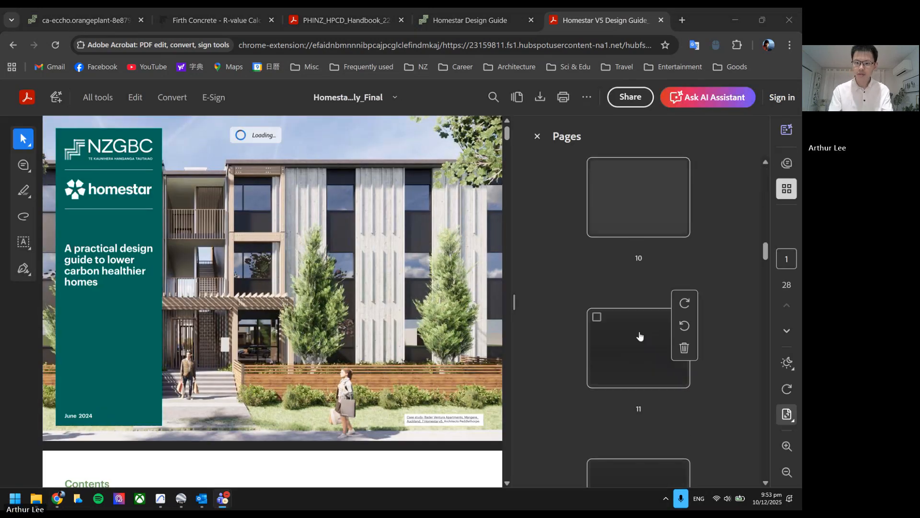
{"action": "scroll", "coordinate": [643, 338], "scroll_direction": "down", "scroll_amount": 2}
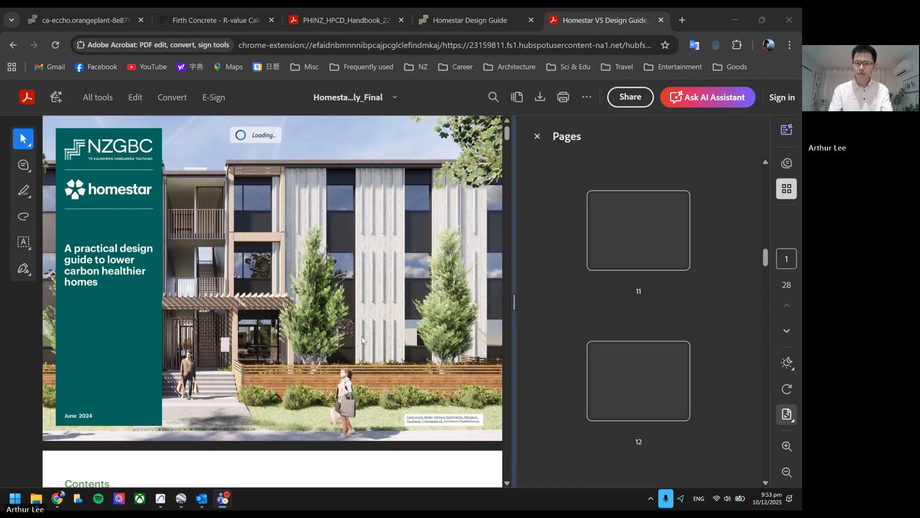
{"action": "scroll", "coordinate": [366, 336], "scroll_direction": "down", "scroll_amount": 12}
{"action": "scroll", "coordinate": [628, 323], "scroll_direction": "down", "scroll_amount": 12}
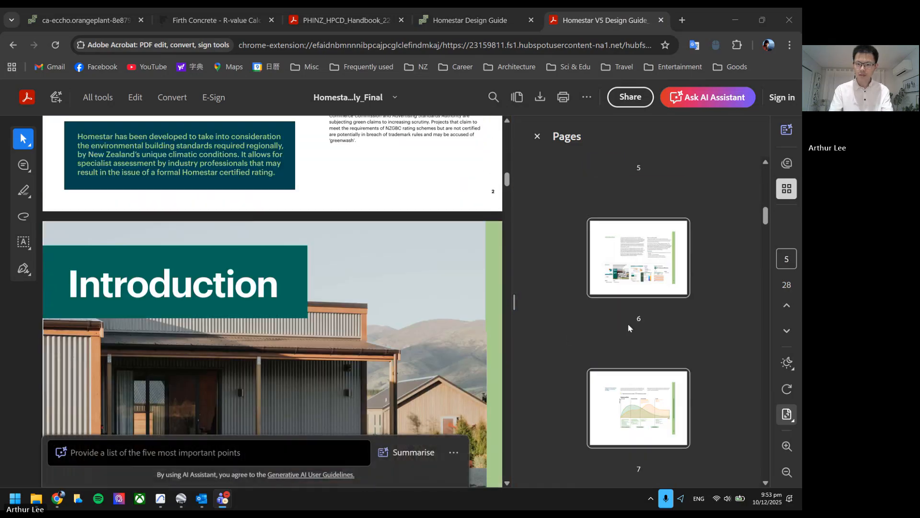
{"action": "scroll", "coordinate": [632, 328], "scroll_direction": "down", "scroll_amount": 5}
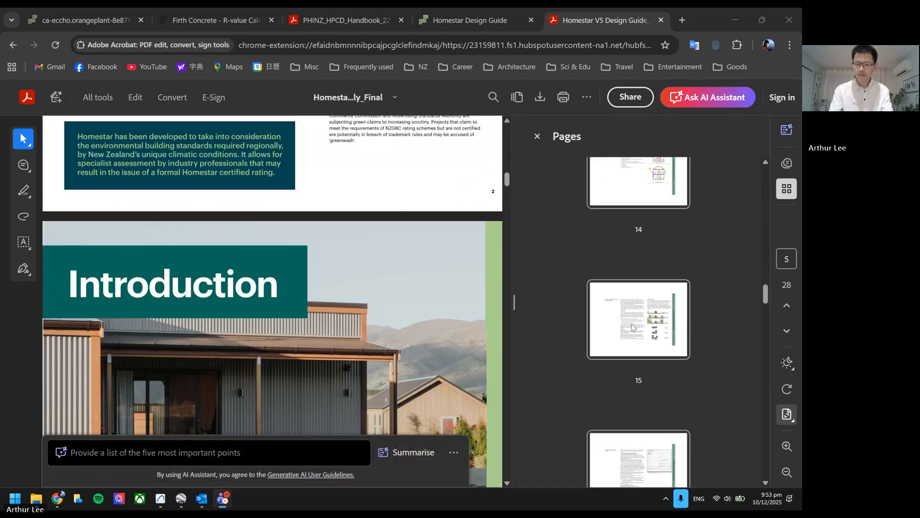
{"action": "left_click", "coordinate": [647, 276]}
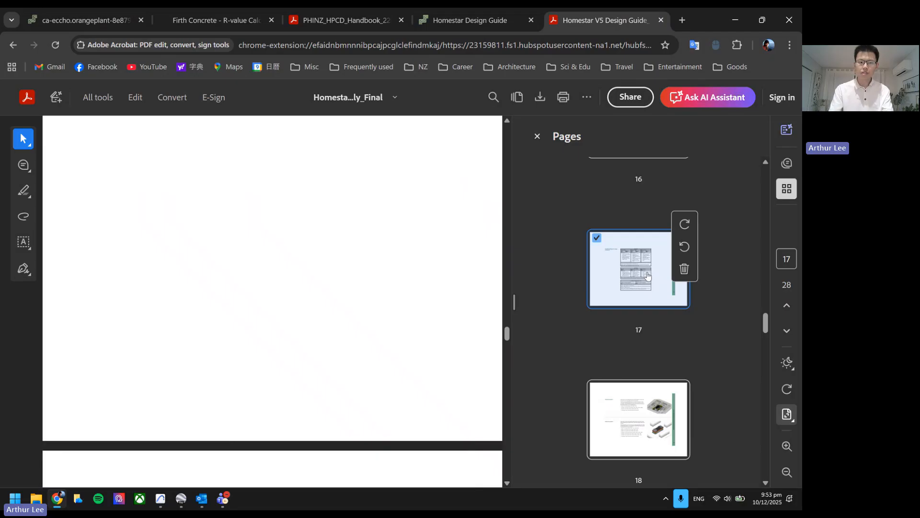
{"action": "scroll", "coordinate": [240, 305], "scroll_direction": "down", "scroll_amount": 4}
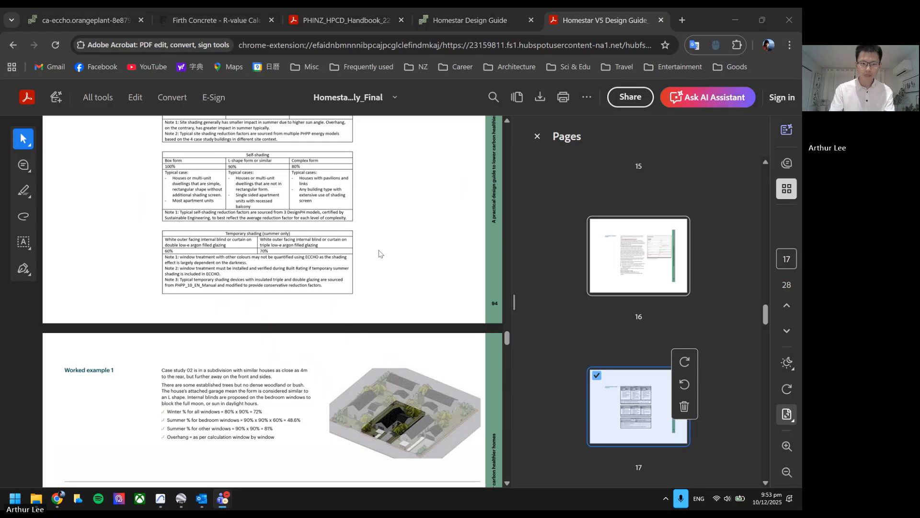
{"action": "left_click", "coordinate": [321, 267]}
{"action": "scroll", "coordinate": [321, 268], "scroll_direction": "up", "scroll_amount": 2}
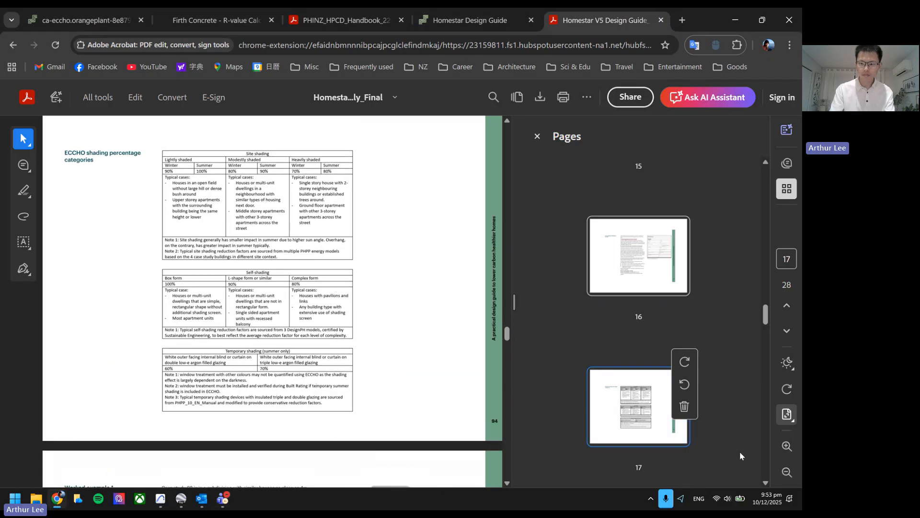
Enlarge the shading tables in the design guide PDF and compare them with the window entry's winter and summer sun admitted fields in ECCHO
{"action": "left_click", "coordinate": [787, 446]}
{"action": "scroll", "coordinate": [365, 305], "scroll_direction": "right", "scroll_amount": 4}
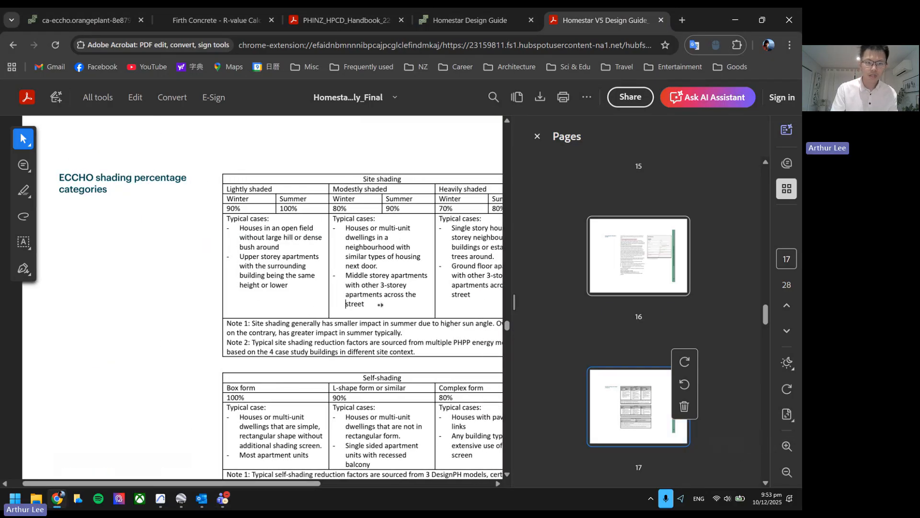
{"action": "scroll", "coordinate": [340, 294], "scroll_direction": "left", "scroll_amount": 3}
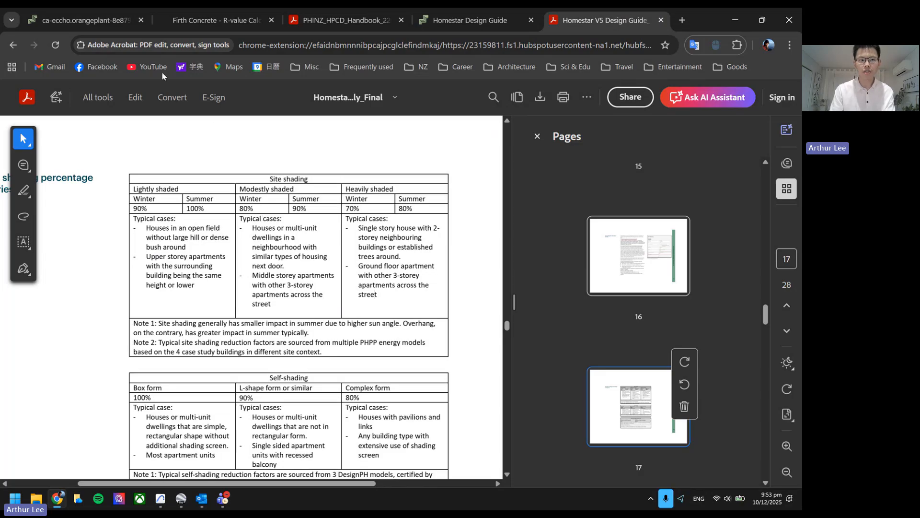
{"action": "left_click", "coordinate": [99, 24]}
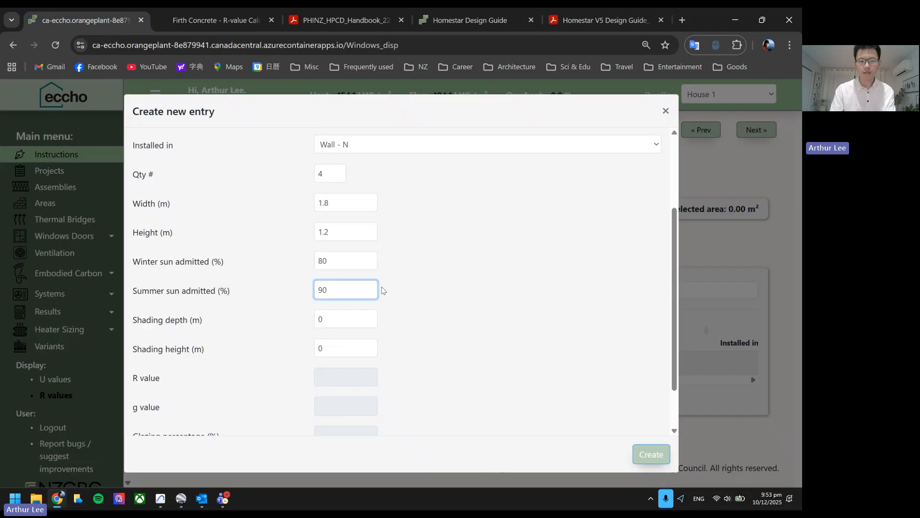
{"action": "left_click", "coordinate": [346, 267]}
{"action": "left_click", "coordinate": [331, 294]}
{"action": "left_click", "coordinate": [339, 263]}
{"action": "left_click", "coordinate": [341, 288]}
In the design guide PDF, examine worked example 1 on page 18 and return to the shading tables on page 17
{"action": "left_click", "coordinate": [596, 19]}
{"action": "scroll", "coordinate": [275, 313], "scroll_direction": "down", "scroll_amount": 5}
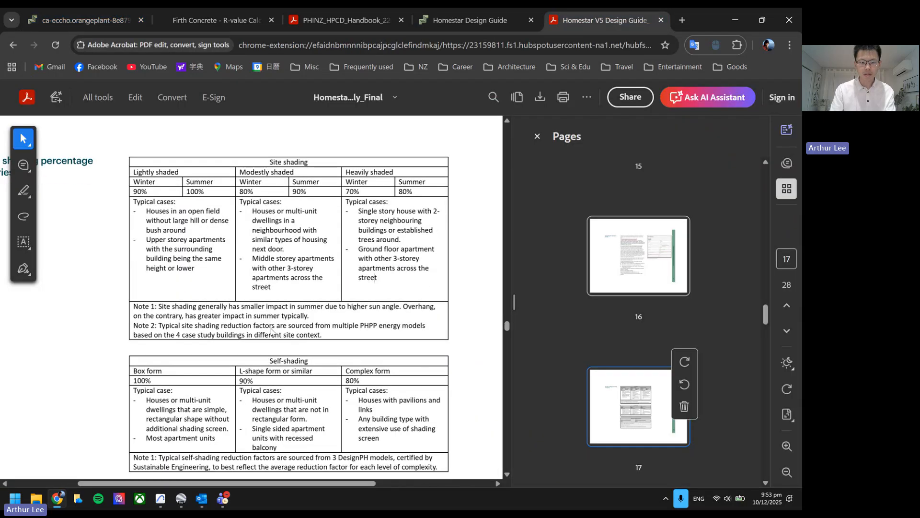
{"action": "scroll", "coordinate": [279, 290], "scroll_direction": "down", "scroll_amount": 5}
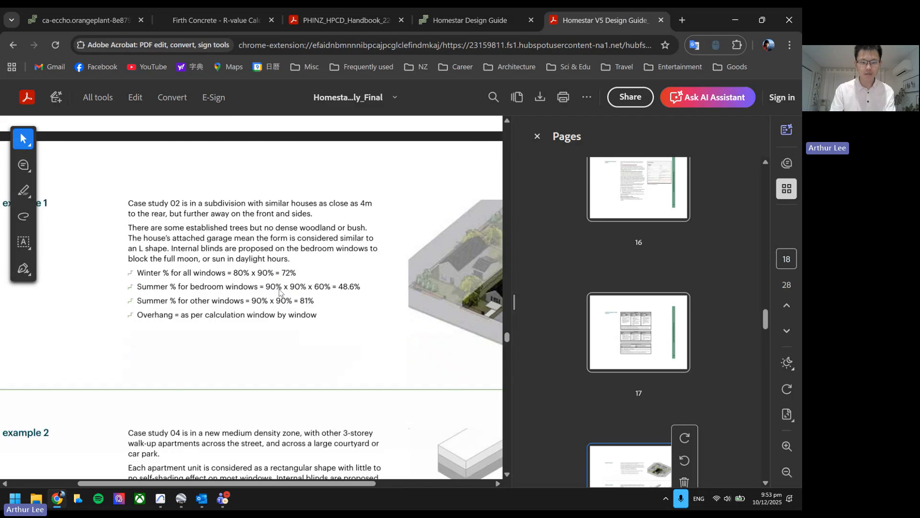
{"action": "scroll", "coordinate": [311, 268], "scroll_direction": "right", "scroll_amount": 5}
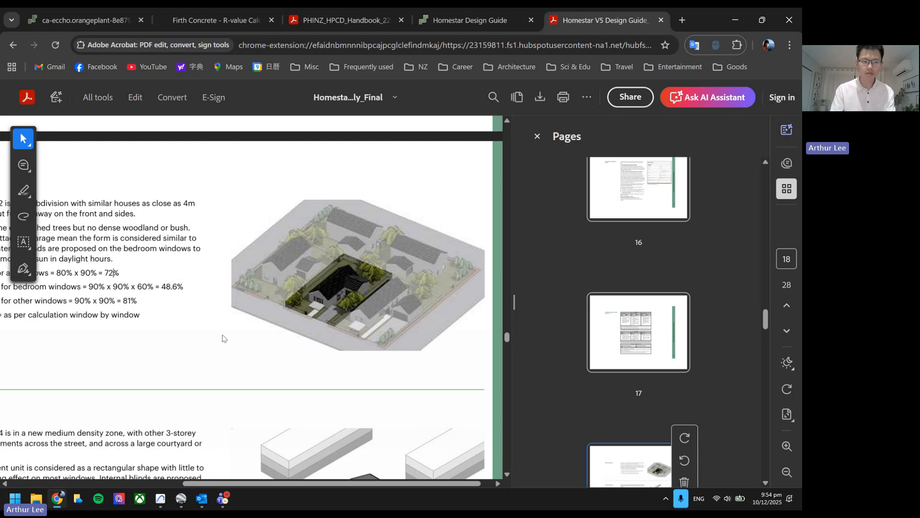
{"action": "scroll", "coordinate": [223, 338], "scroll_direction": "left", "scroll_amount": 4}
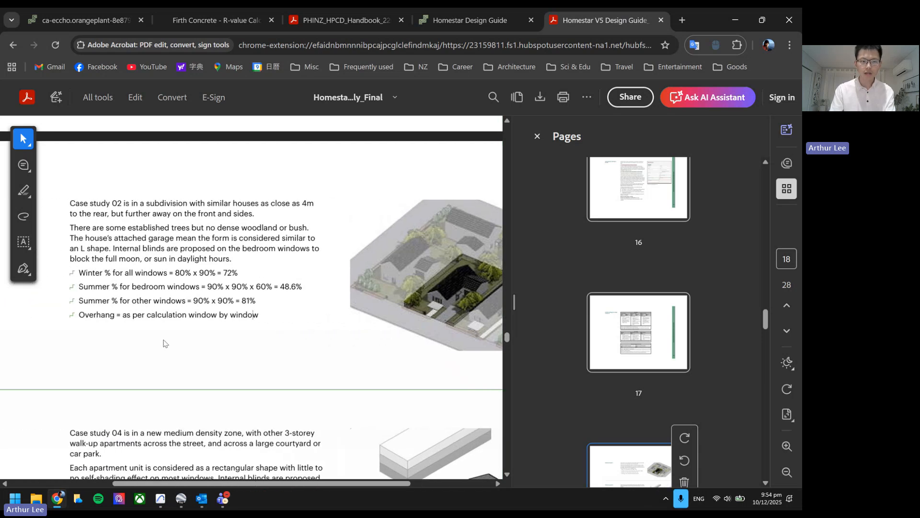
{"action": "scroll", "coordinate": [164, 343], "scroll_direction": "up", "scroll_amount": 10}
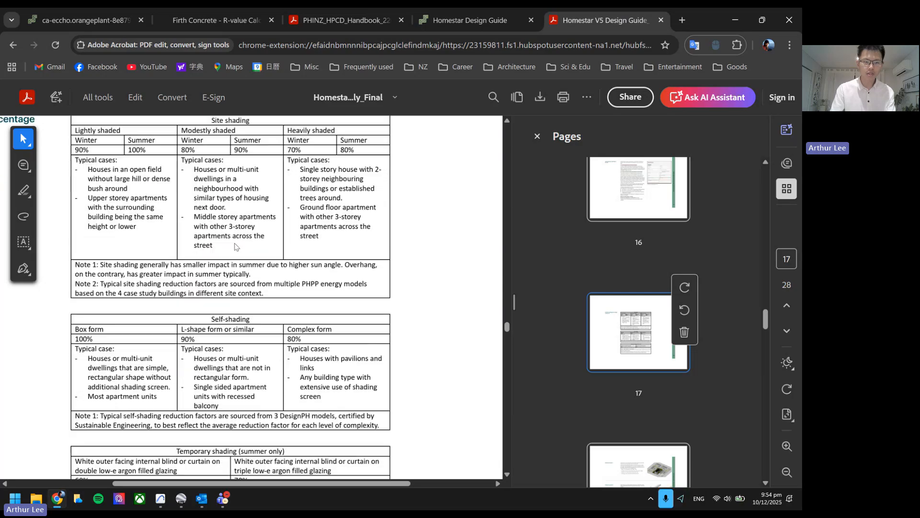
{"action": "scroll", "coordinate": [235, 246], "scroll_direction": "down", "scroll_amount": 2}
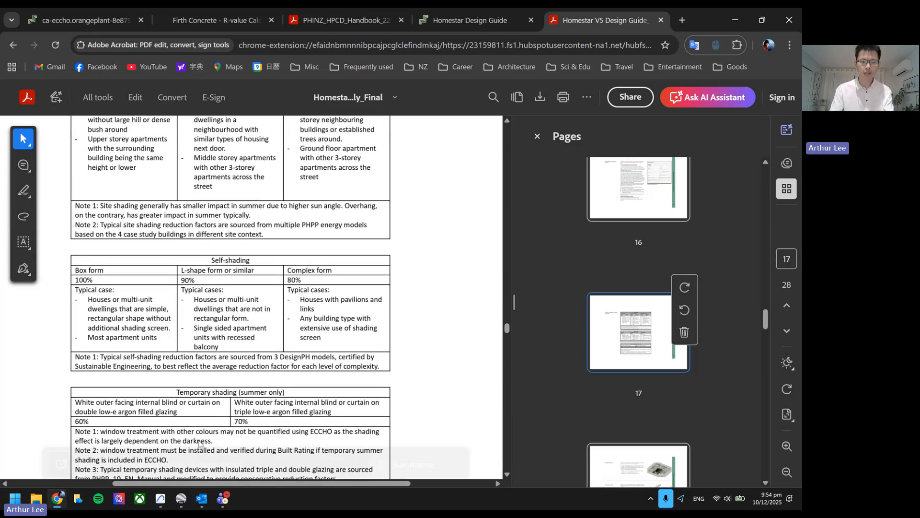
Examine the house form on Archicad's ground floor plan and compare it with the PDF's site, self and temporary shading categories
{"action": "mouse_move", "coordinate": [161, 498]}
{"action": "left_click", "coordinate": [161, 425]}
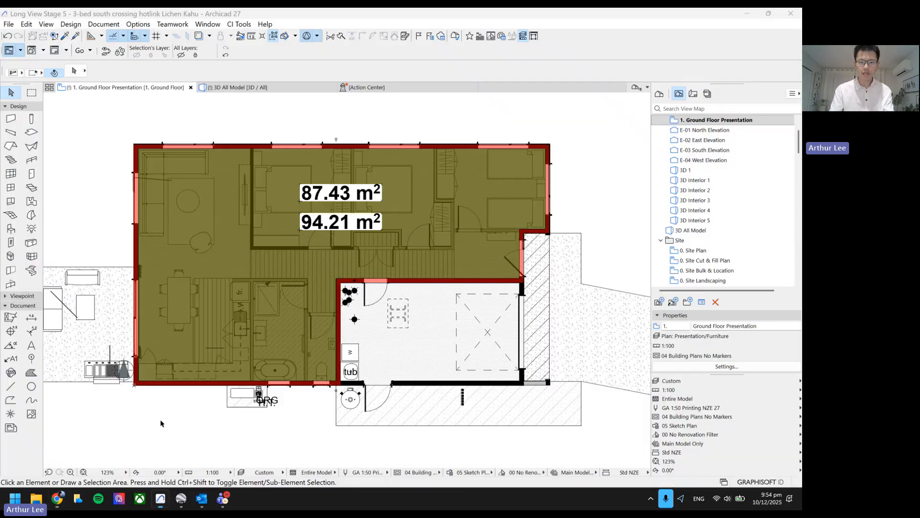
{"action": "left_click", "coordinate": [482, 123]}
{"action": "left_click", "coordinate": [523, 124]}
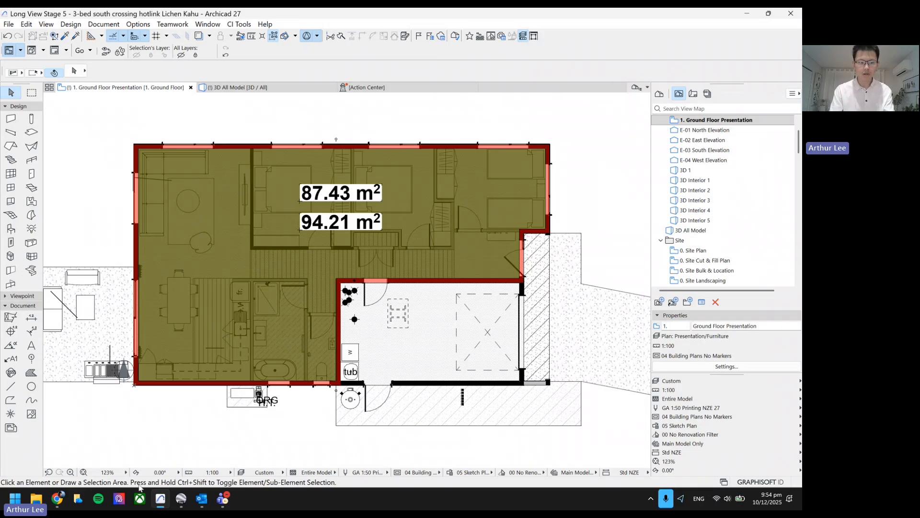
{"action": "mouse_move", "coordinate": [66, 502]}
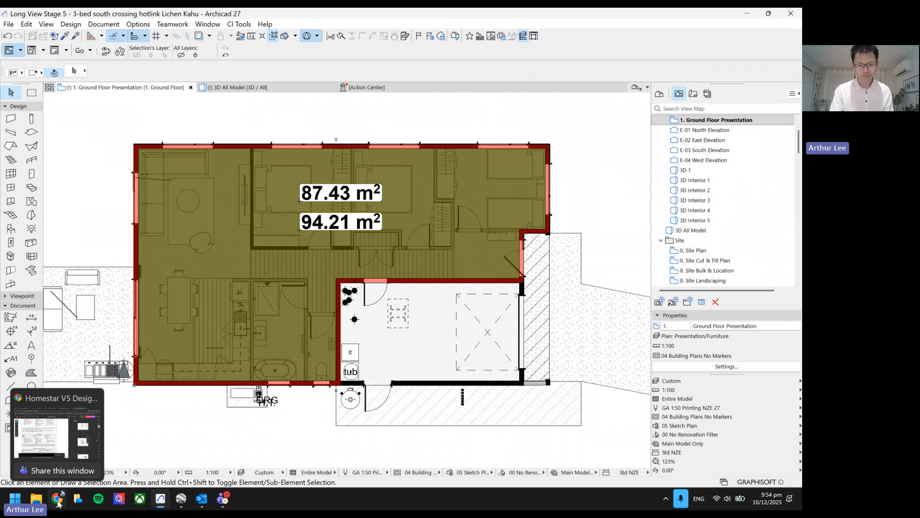
{"action": "left_click", "coordinate": [57, 501]}
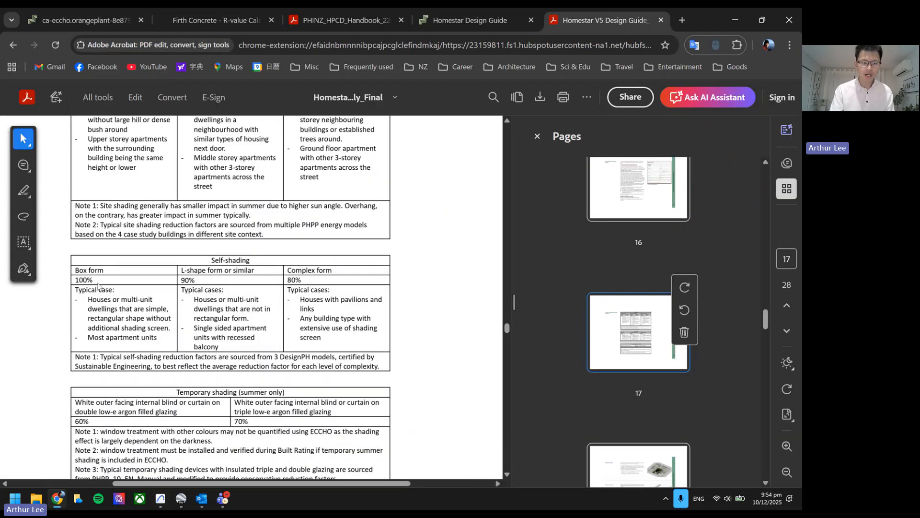
{"action": "mouse_move", "coordinate": [100, 286]}
{"action": "left_mouse_down"}
{"action": "mouse_move", "coordinate": [76, 271]}
{"action": "mouse_move", "coordinate": [100, 278]}
{"action": "left_mouse_up"}
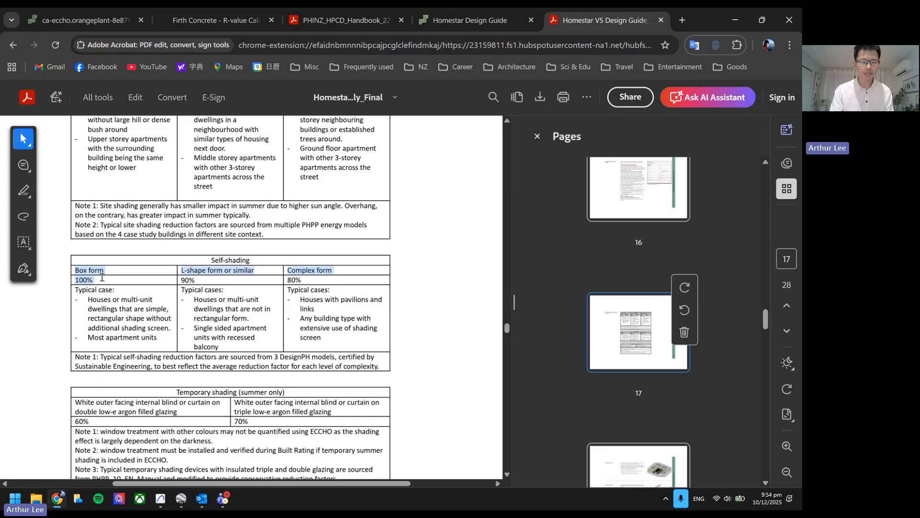
{"action": "left_click", "coordinate": [102, 279]}
{"action": "scroll", "coordinate": [100, 280], "scroll_direction": "down", "scroll_amount": 1}
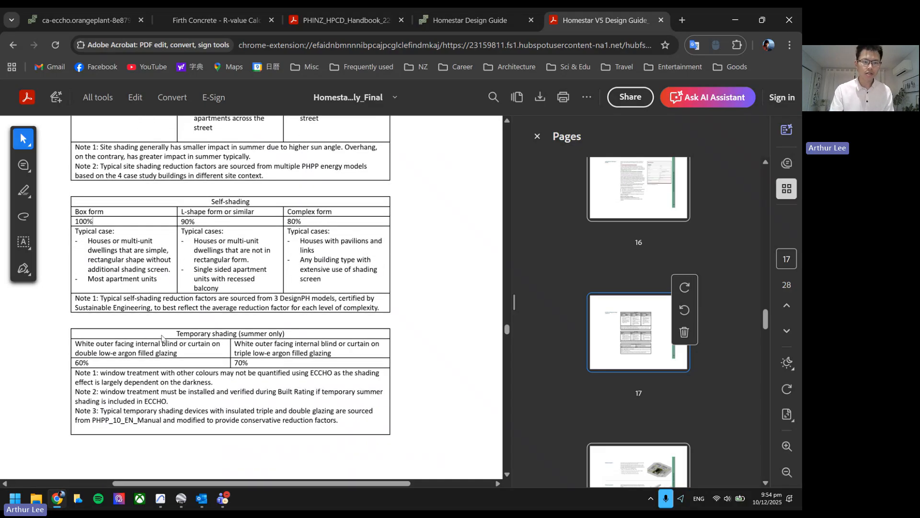
{"action": "scroll", "coordinate": [194, 228], "scroll_direction": "up", "scroll_amount": 3}
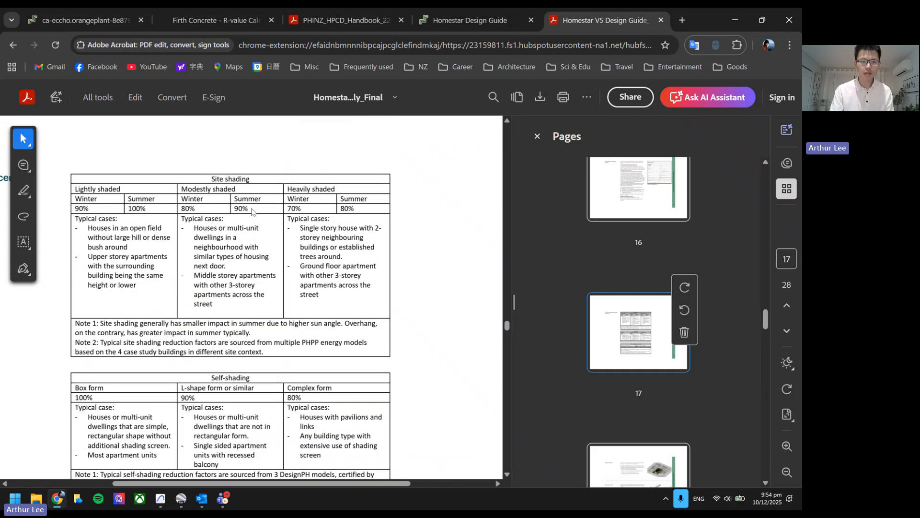
{"action": "scroll", "coordinate": [186, 211], "scroll_direction": "down", "scroll_amount": 4}
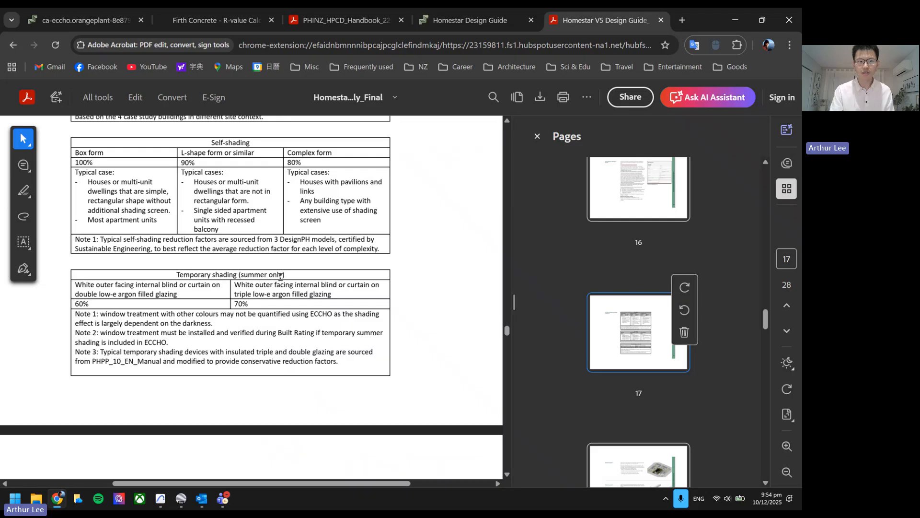
Return to ECCHO and create the W1-4 window entry with shading depth and shading height left at 0 m
{"action": "left_click", "coordinate": [96, 22]}
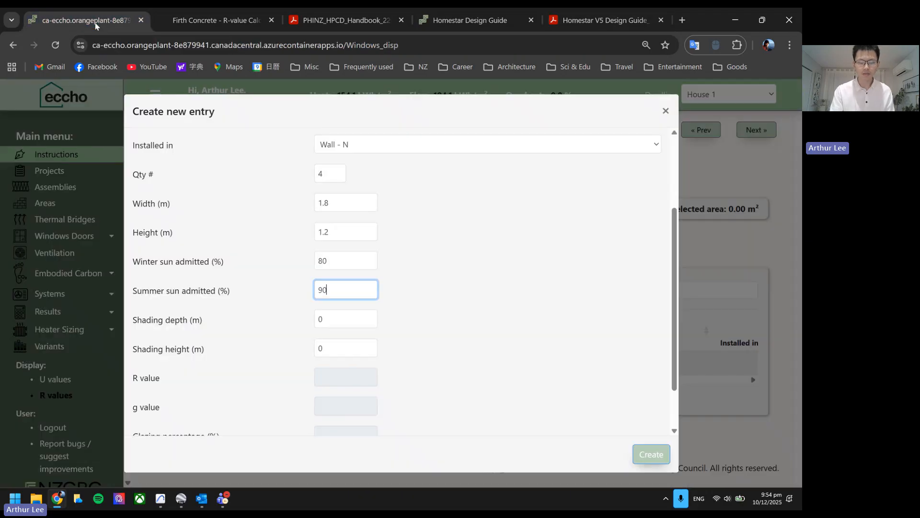
{"action": "left_click", "coordinate": [452, 315]}
{"action": "left_click", "coordinate": [246, 325]}
{"action": "scroll", "coordinate": [269, 323], "scroll_direction": "down", "scroll_amount": 2}
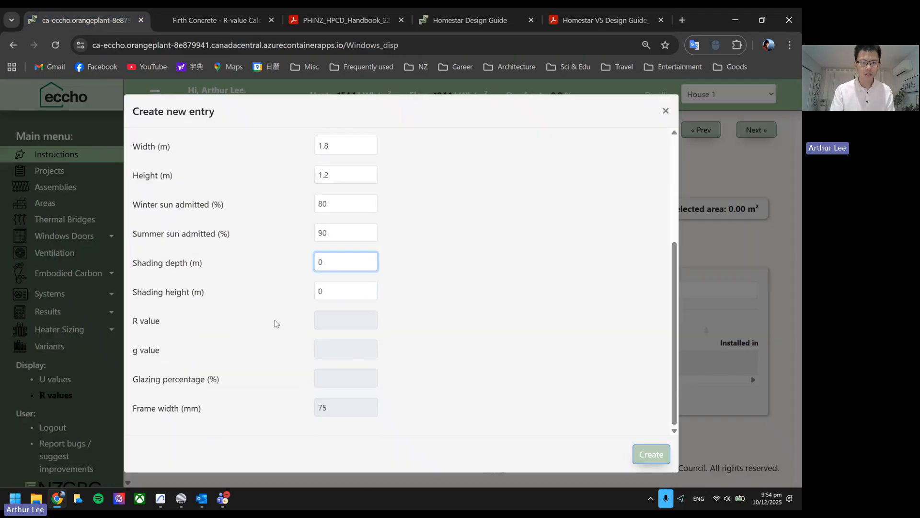
{"action": "left_click", "coordinate": [336, 261]}
{"action": "left_click", "coordinate": [465, 251]}
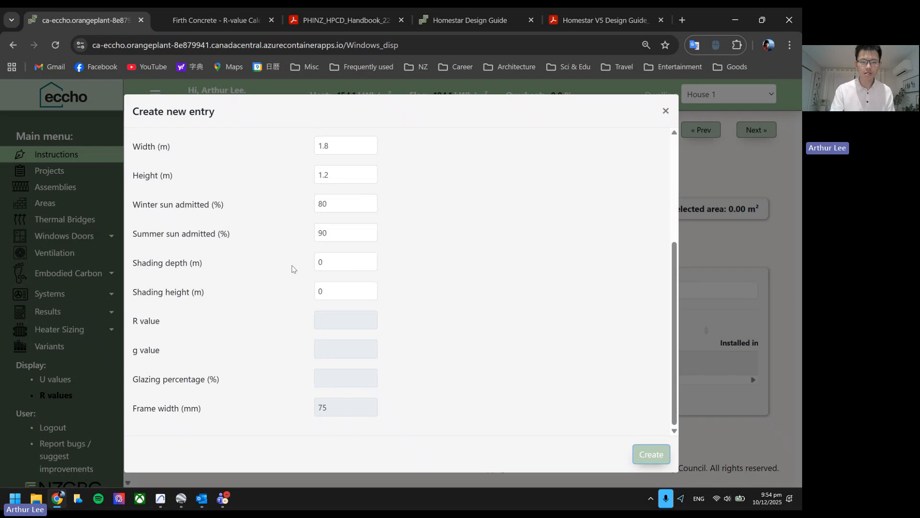
{"action": "left_click", "coordinate": [335, 265]}
{"action": "left_click", "coordinate": [414, 263]}
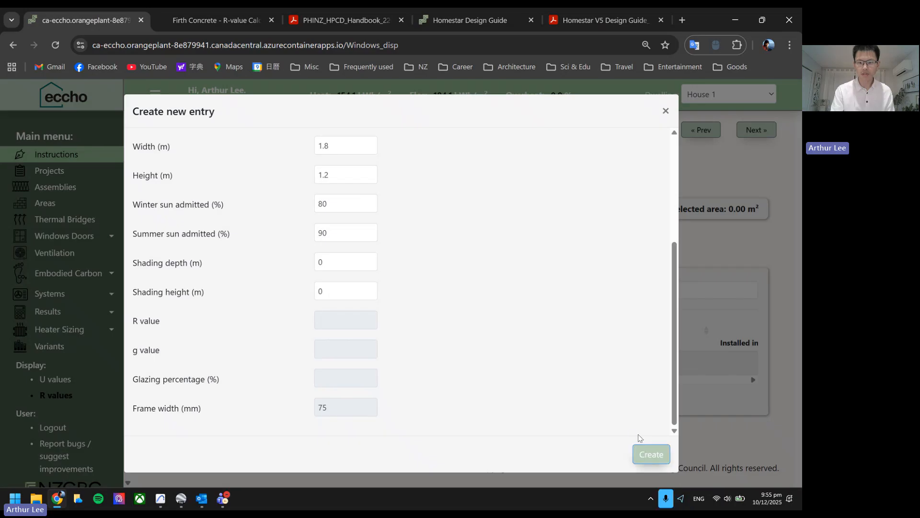
{"action": "left_click", "coordinate": [651, 453]}
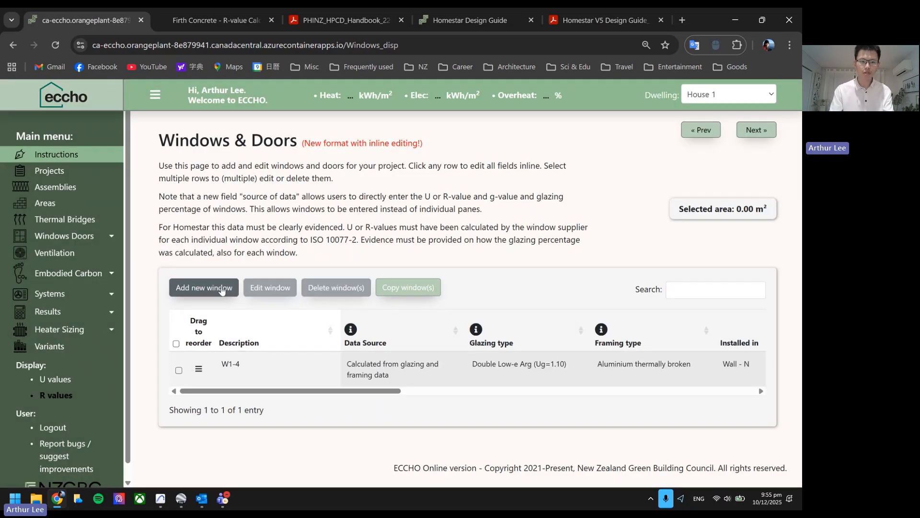
Start a new window entry W5 with Double Low-e Arg (Ug=1.10) glazing and Aluminium thermally broken framing, installed in Wall - W1
{"action": "left_click", "coordinate": [203, 288]}
{"action": "type", "text": "W5"}
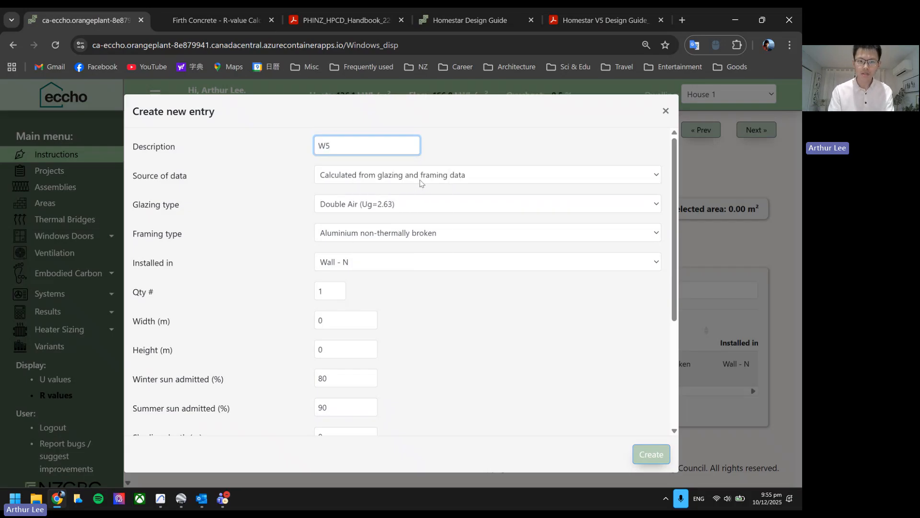
{"action": "left_click", "coordinate": [420, 179]}
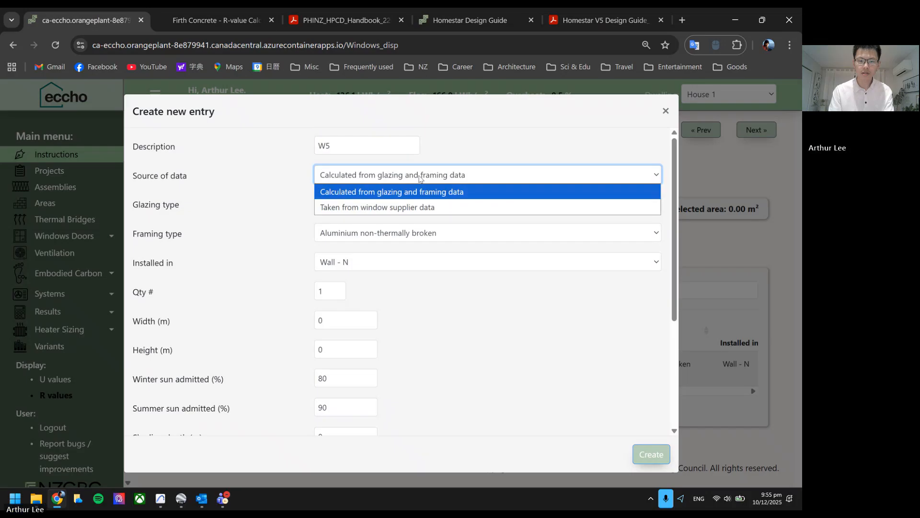
{"action": "left_click", "coordinate": [417, 177]}
{"action": "left_click", "coordinate": [403, 205]}
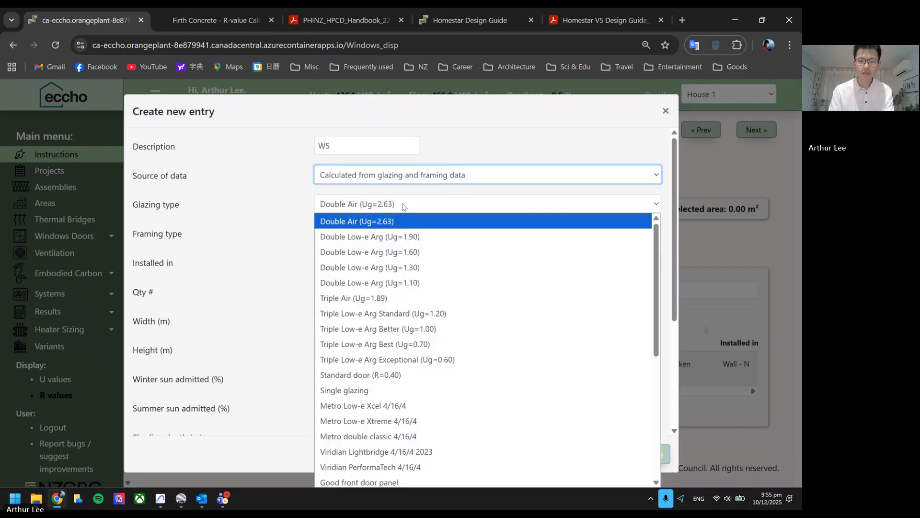
{"action": "left_click", "coordinate": [400, 275]}
{"action": "left_click", "coordinate": [394, 237]}
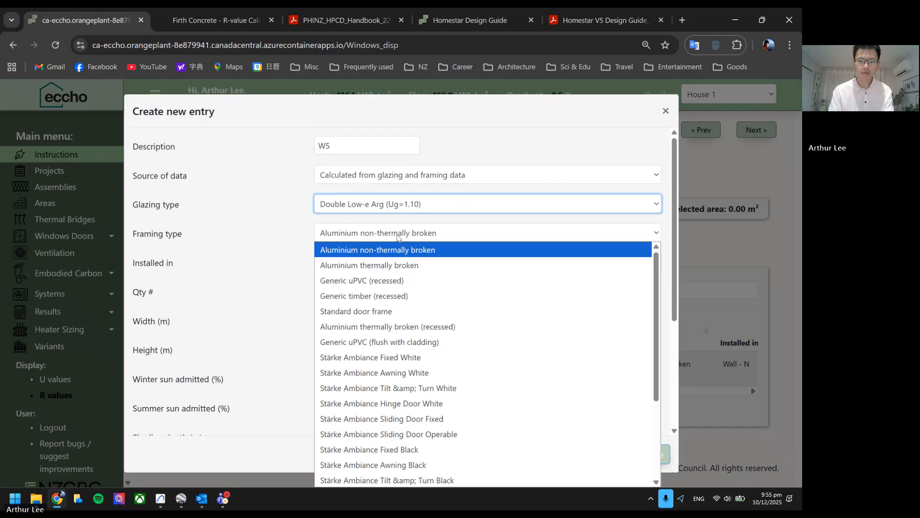
{"action": "left_click", "coordinate": [396, 265]}
{"action": "left_click", "coordinate": [330, 264]}
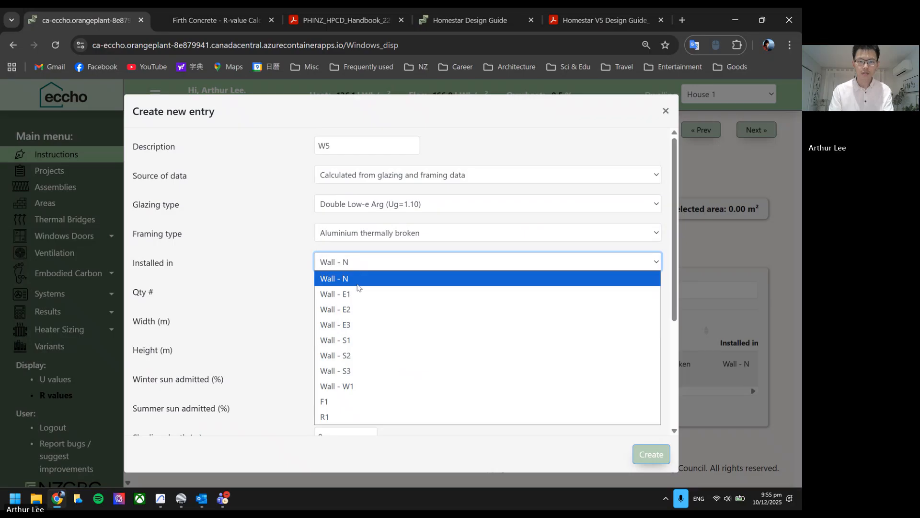
{"action": "left_click", "coordinate": [356, 382]}
{"action": "scroll", "coordinate": [309, 285], "scroll_direction": "down", "scroll_amount": 1}
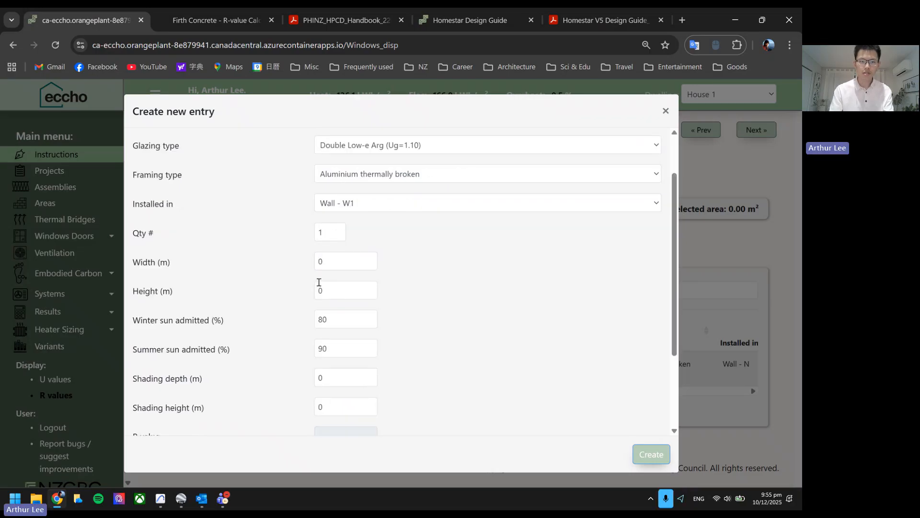
Set window W5's width to 1.8 m and height to 1.2 m, and create the entry
{"action": "left_click", "coordinate": [344, 263]}
{"action": "key", "text": "BackSpace"}
{"action": "type", "text": "1.8"}
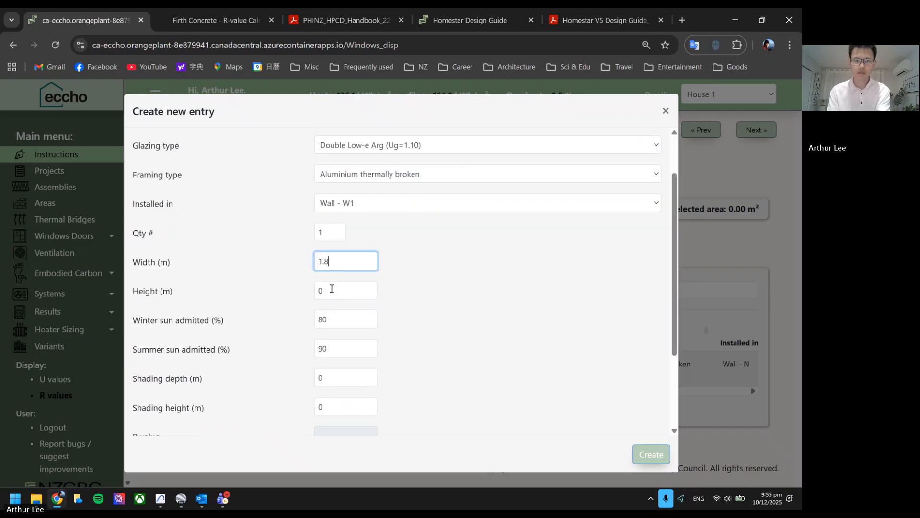
{"action": "left_click", "coordinate": [329, 290]}
{"action": "key", "text": "BackSpace"}
{"action": "type", "text": "1.2"}
{"action": "scroll", "coordinate": [291, 289], "scroll_direction": "down", "scroll_amount": 3}
{"action": "scroll", "coordinate": [290, 290], "scroll_direction": "up", "scroll_amount": 5}
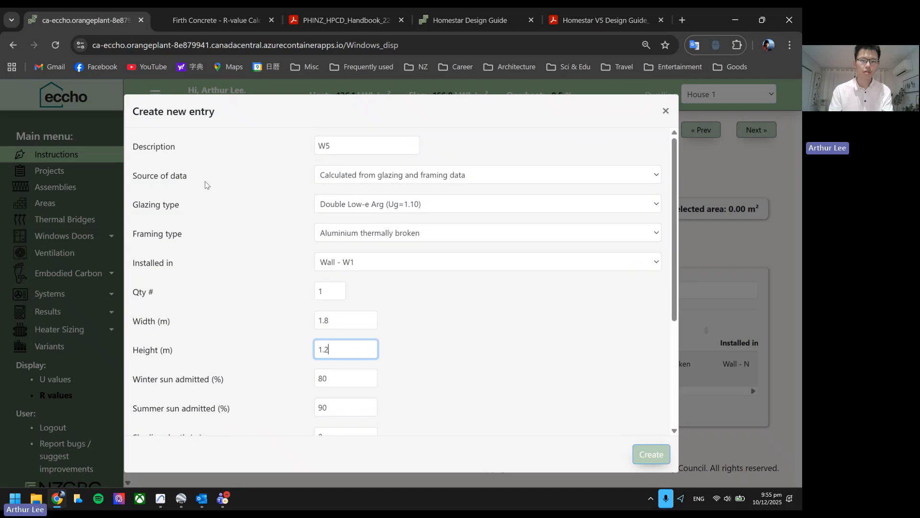
{"action": "left_click", "coordinate": [650, 453]}
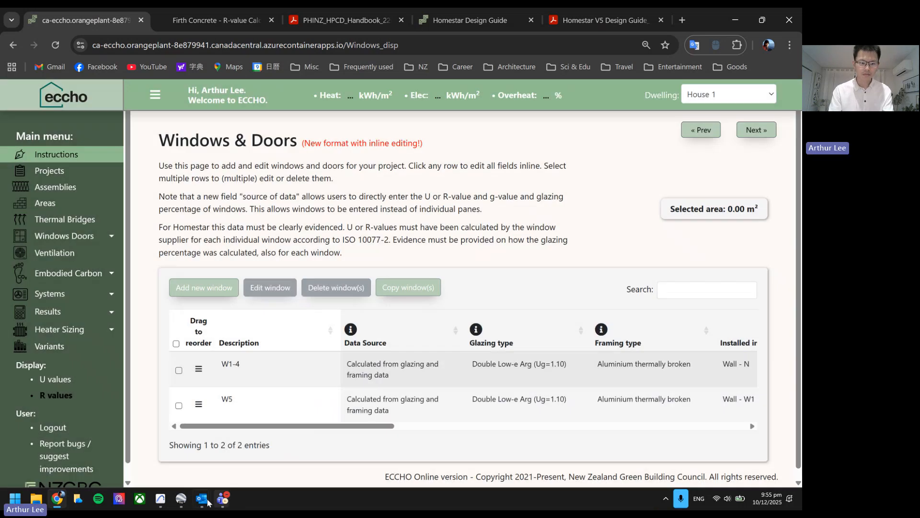
Switch to Archicad to check the next west wall opening on the ground floor plan, and return to ECCHO
{"action": "mouse_move", "coordinate": [163, 502]}
{"action": "left_click", "coordinate": [161, 502]}
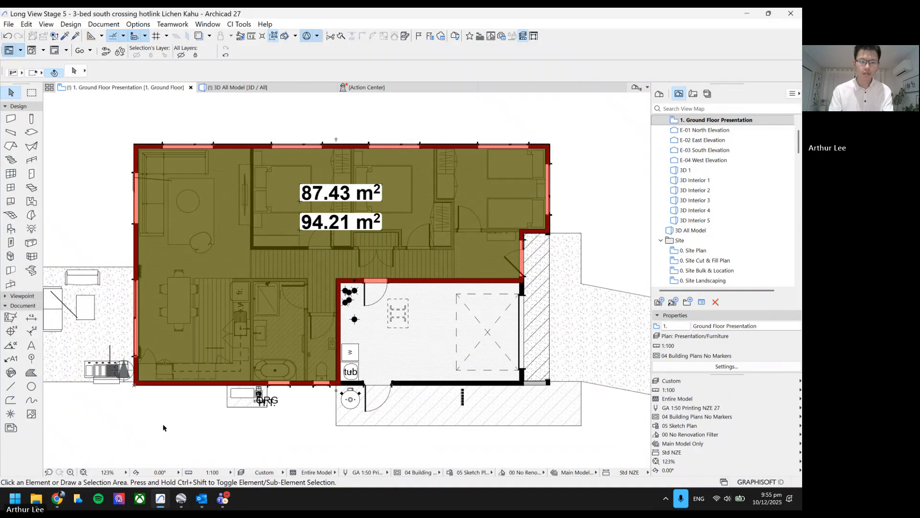
{"action": "left_click", "coordinate": [62, 495]}
Start a new window entry described as W6, with its data calculated from glazing and framing data
{"action": "scroll", "coordinate": [268, 239], "scroll_direction": "down", "scroll_amount": 1}
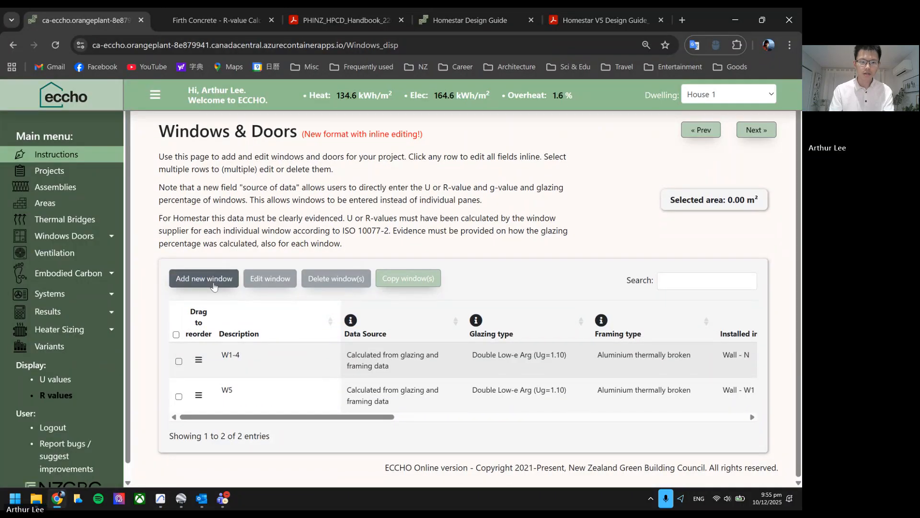
{"action": "left_click", "coordinate": [216, 284]}
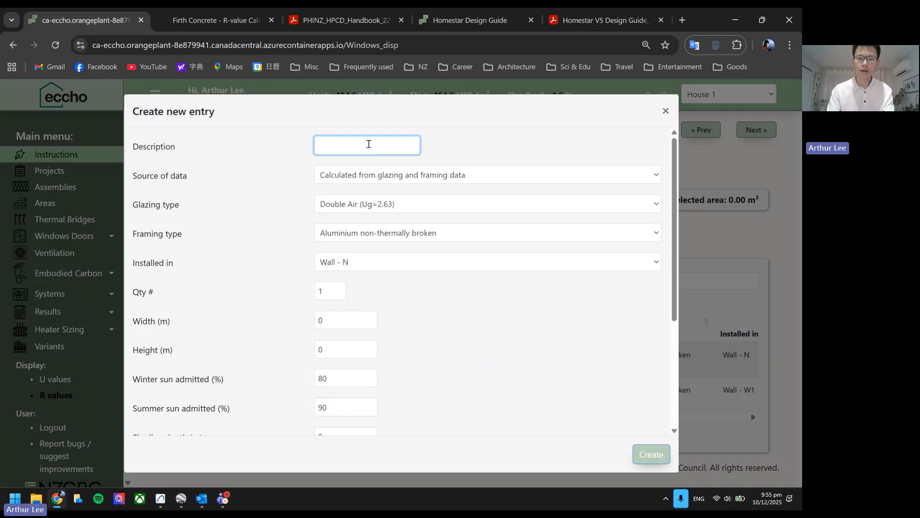
{"action": "type", "text": "W6"}
{"action": "left_click", "coordinate": [402, 175]}
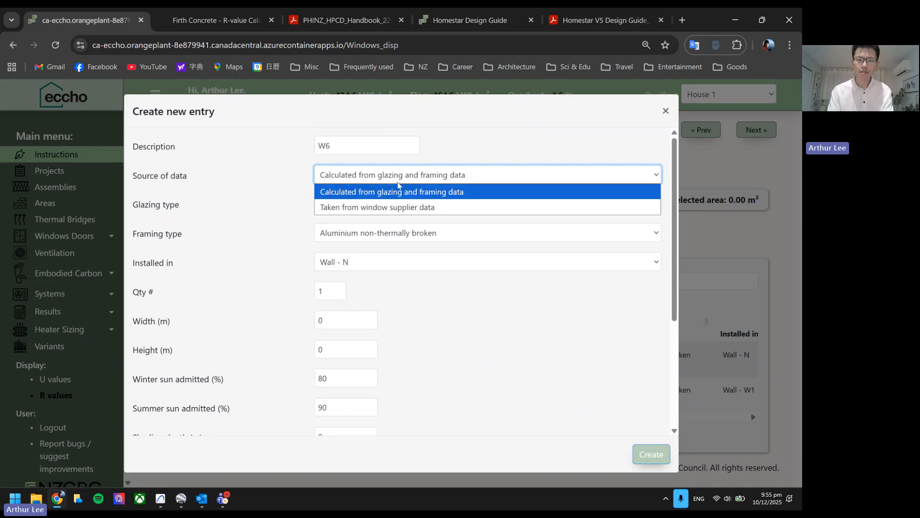
{"action": "left_click", "coordinate": [390, 195]}
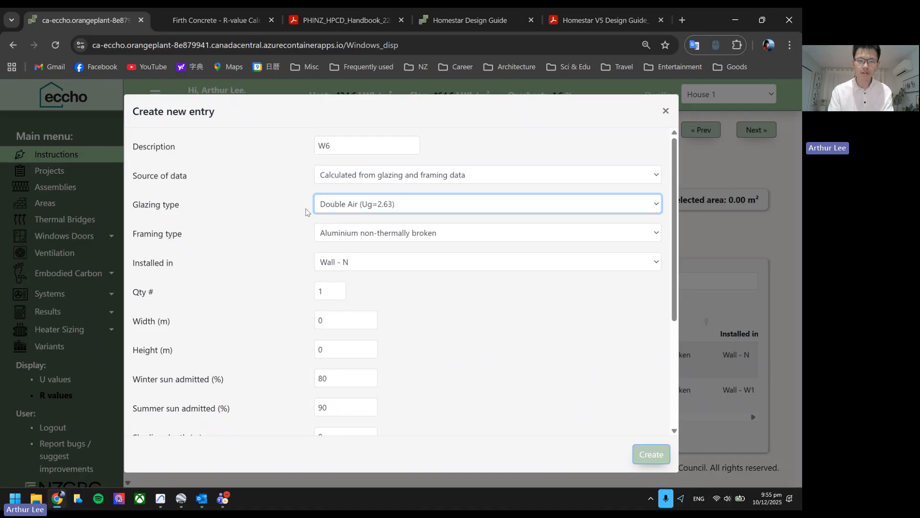
Give W6 Double Low-e Arg (Ug=1.10) glazing and Aluminium thermally broken framing, installed in Wall - W1
{"action": "left_click", "coordinate": [330, 206]}
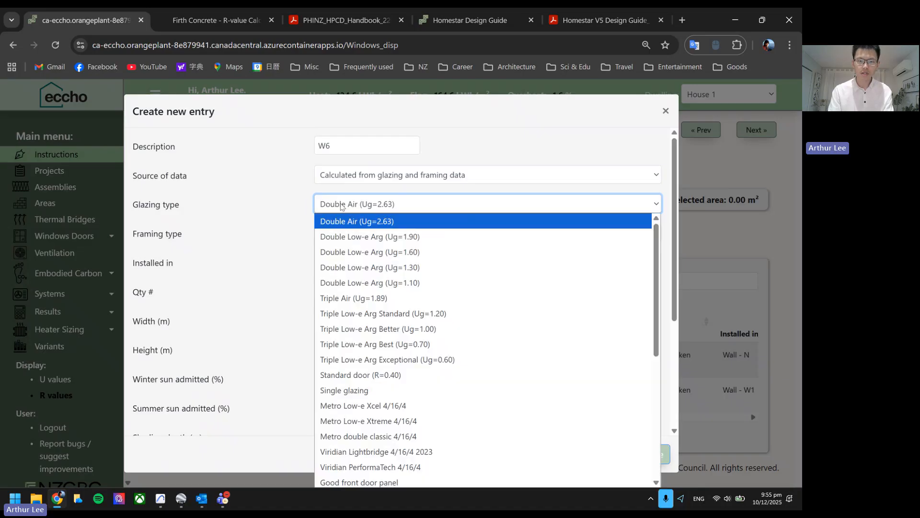
{"action": "left_click", "coordinate": [403, 283]}
{"action": "left_click", "coordinate": [392, 234]}
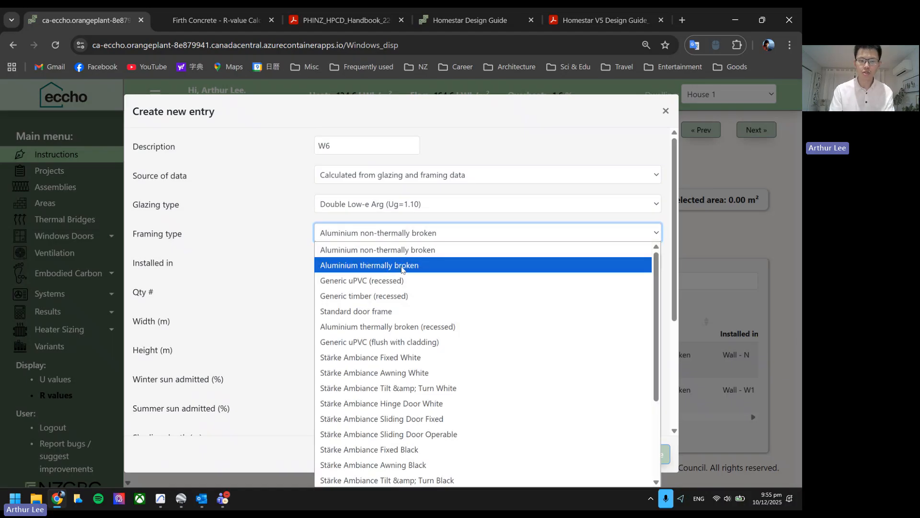
{"action": "left_click", "coordinate": [404, 269]}
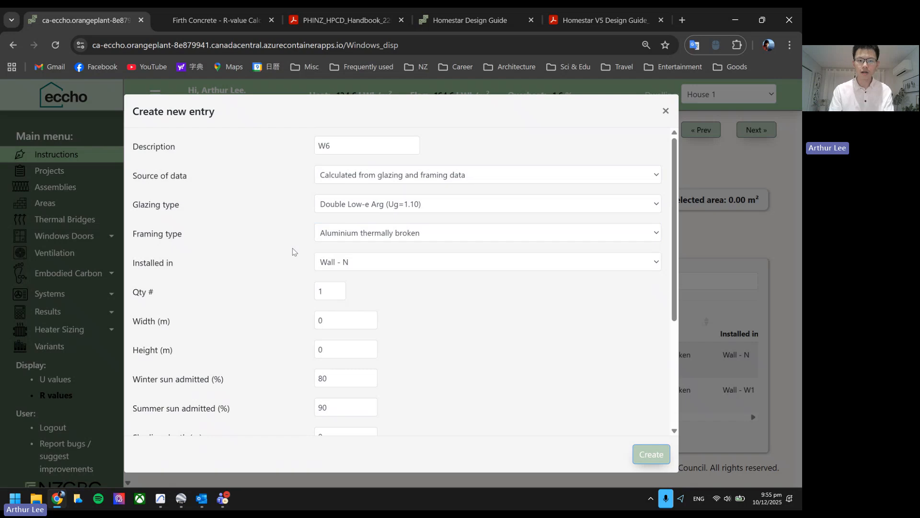
{"action": "scroll", "coordinate": [305, 249], "scroll_direction": "down", "scroll_amount": 1}
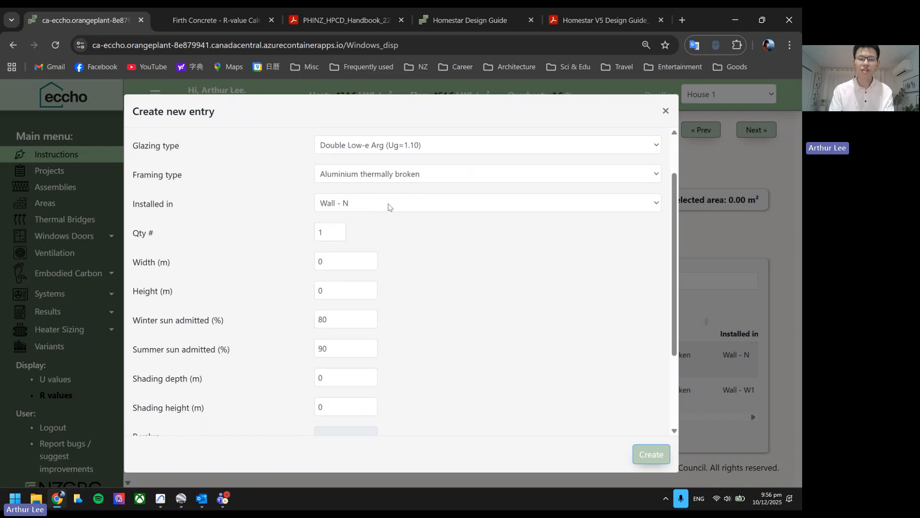
{"action": "left_click", "coordinate": [335, 207]}
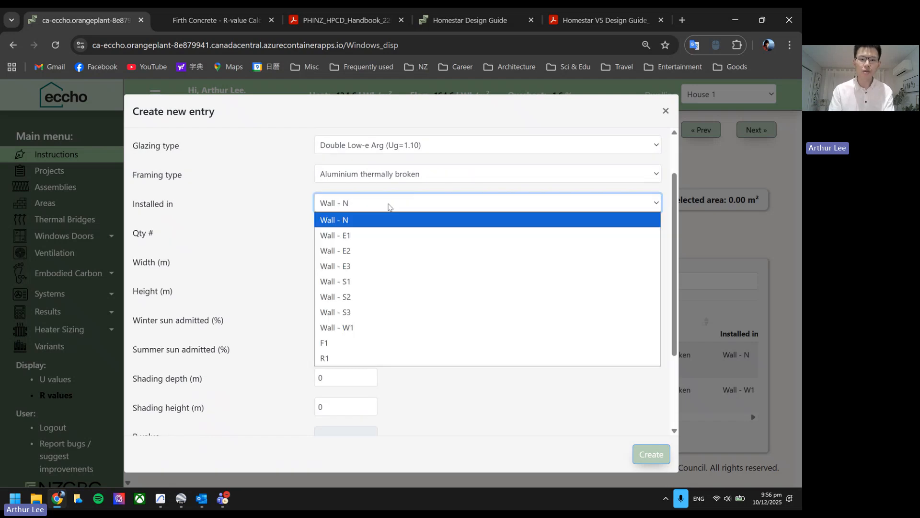
{"action": "left_click", "coordinate": [364, 327]}
{"action": "left_click", "coordinate": [370, 259]}
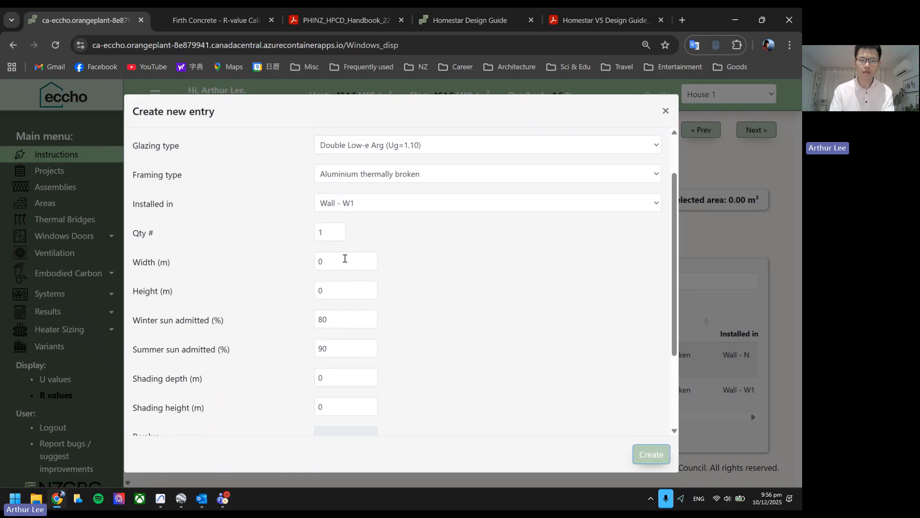
{"action": "left_click", "coordinate": [344, 258]}
{"action": "key", "text": "ctrl+a"}
{"action": "type", "text": "2"}
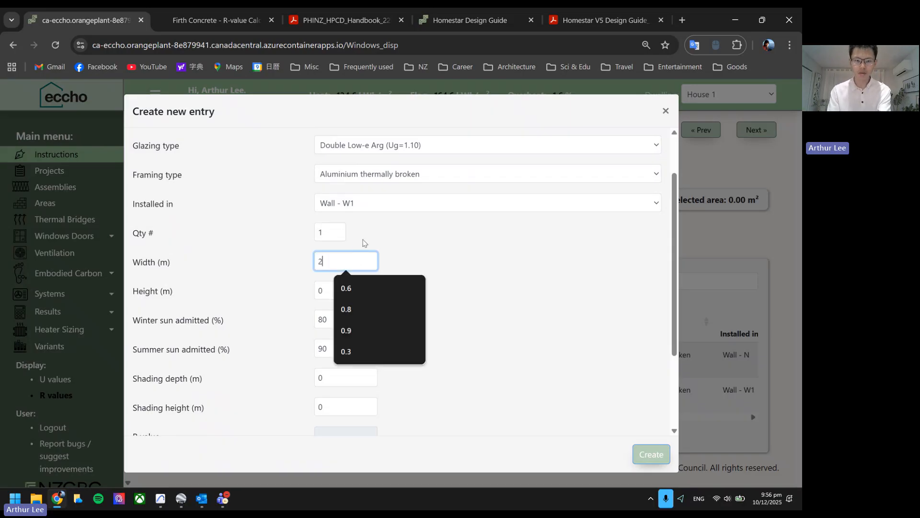
{"action": "type", "text": "."}
{"action": "left_click", "coordinate": [333, 239]}
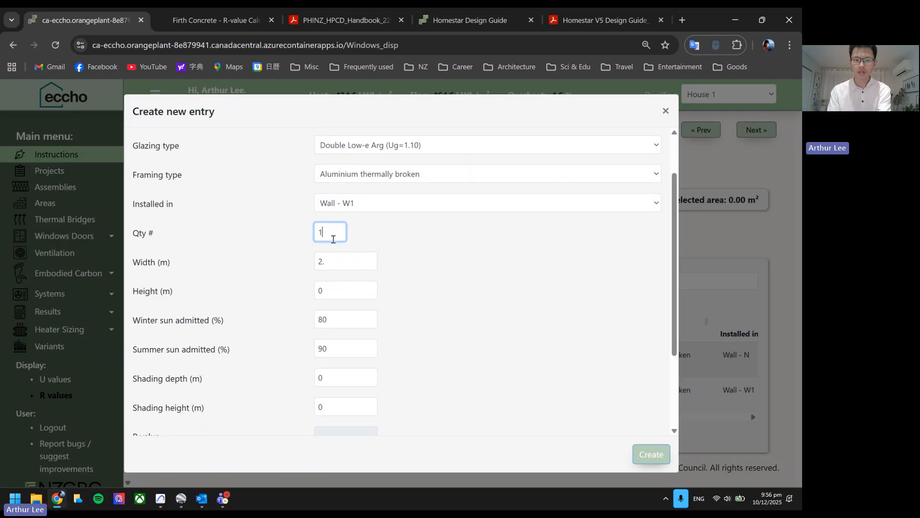
{"action": "type", "text": ".35"}
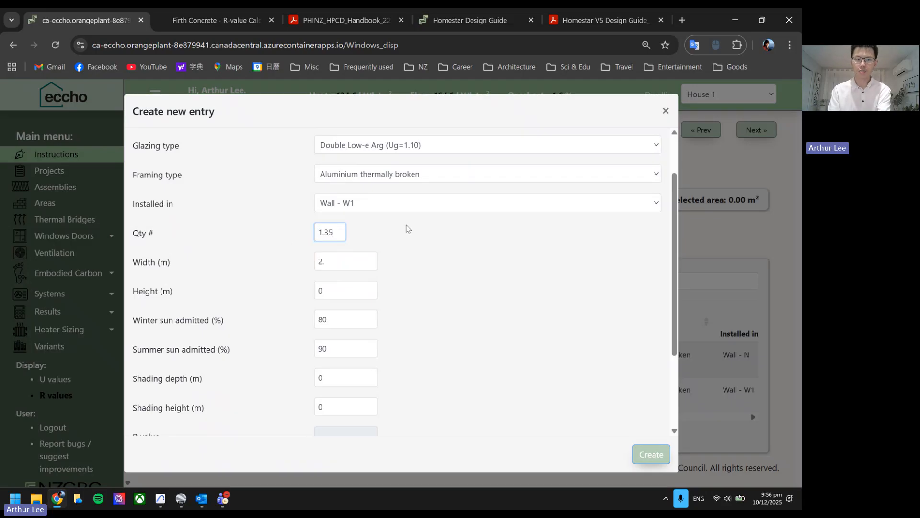
Set window W6's quantity to 2
{"action": "left_click", "coordinate": [354, 262]}
{"action": "left_click", "coordinate": [331, 233]}
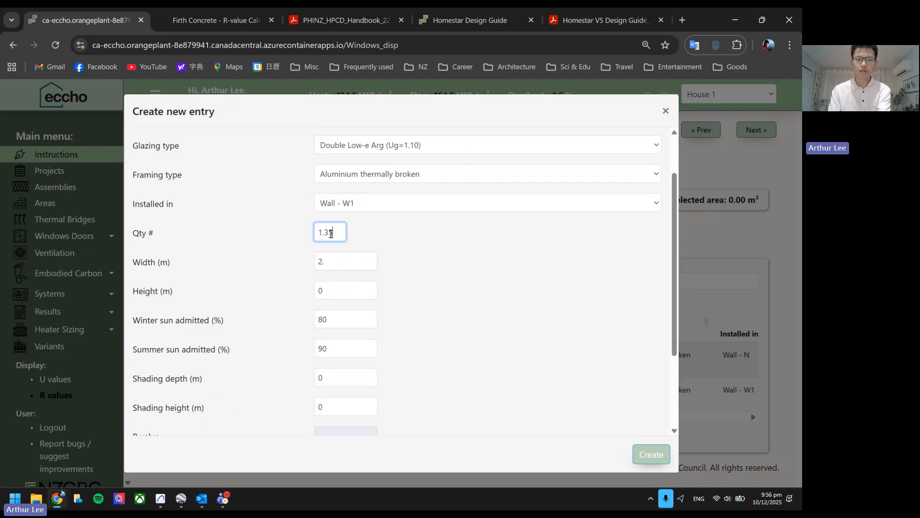
{"action": "left_click", "coordinate": [379, 234]}
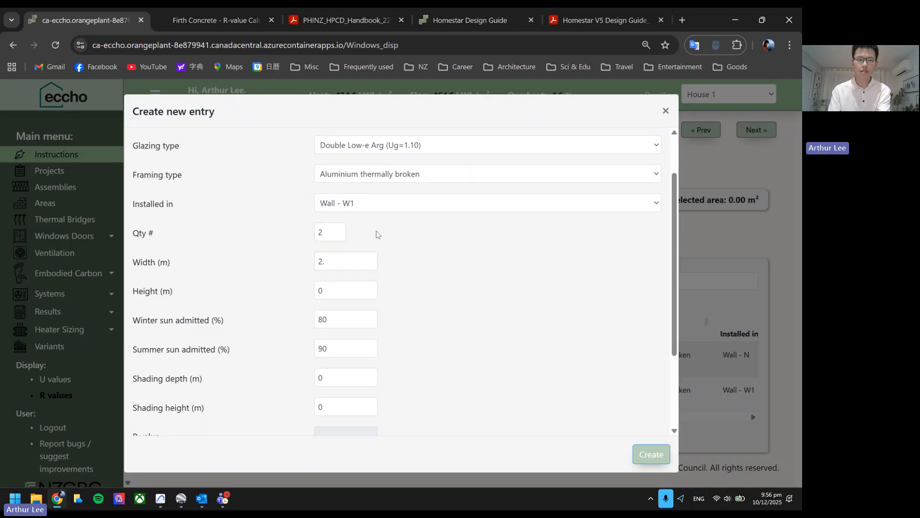
{"action": "left_click", "coordinate": [337, 259]}
{"action": "left_click", "coordinate": [332, 236]}
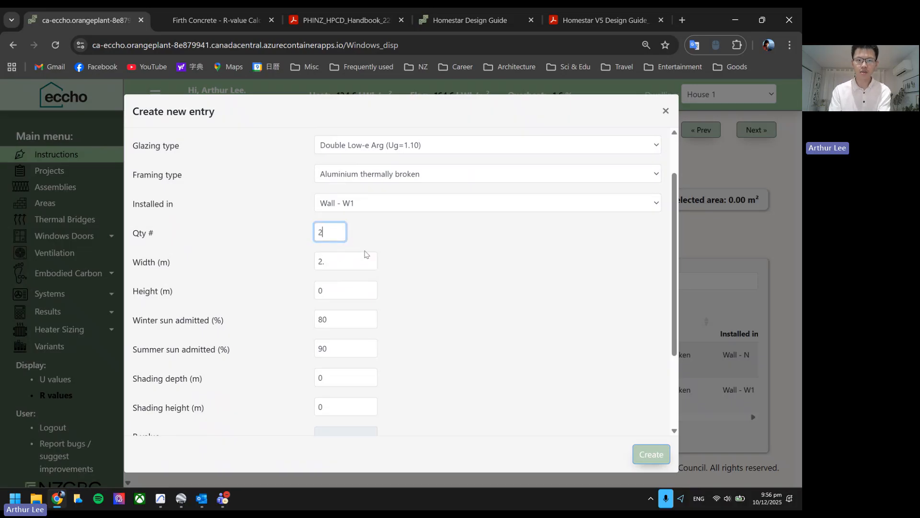
{"action": "left_click", "coordinate": [389, 247]}
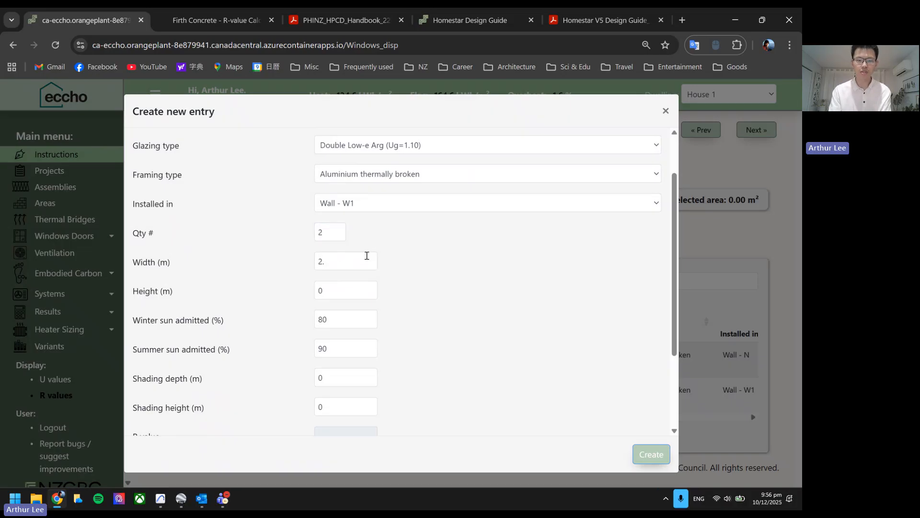
Set window W6's width to 1.35 m
{"action": "left_click_drag", "start_coordinate": [367, 255], "coordinate": [285, 267]}
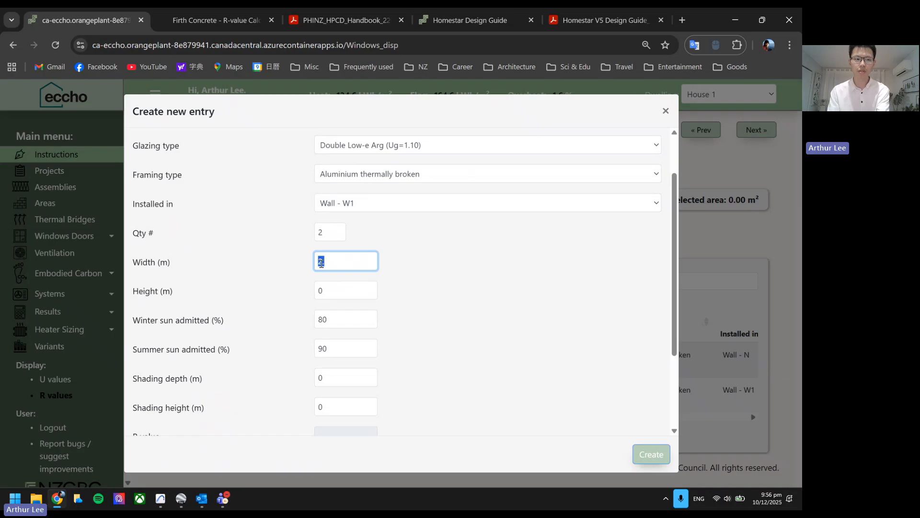
{"action": "type", "text": "1."}
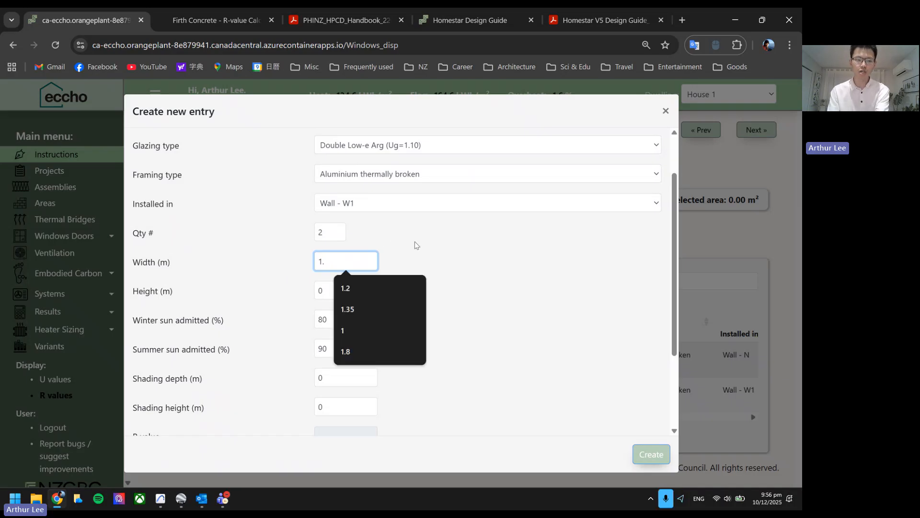
{"action": "type", "text": "35"}
{"action": "left_click", "coordinate": [338, 276]}
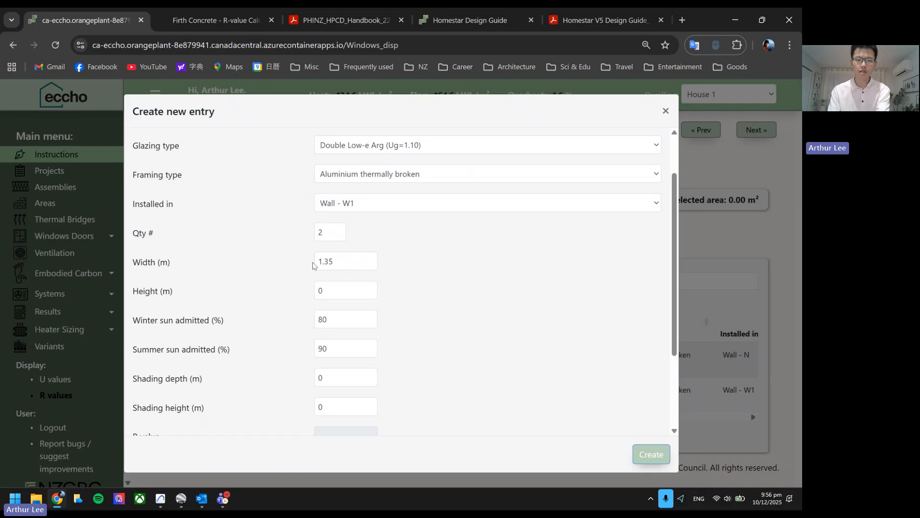
{"action": "left_click_drag", "start_coordinate": [320, 262], "coordinate": [351, 261]}
{"action": "left_click", "coordinate": [341, 263]}
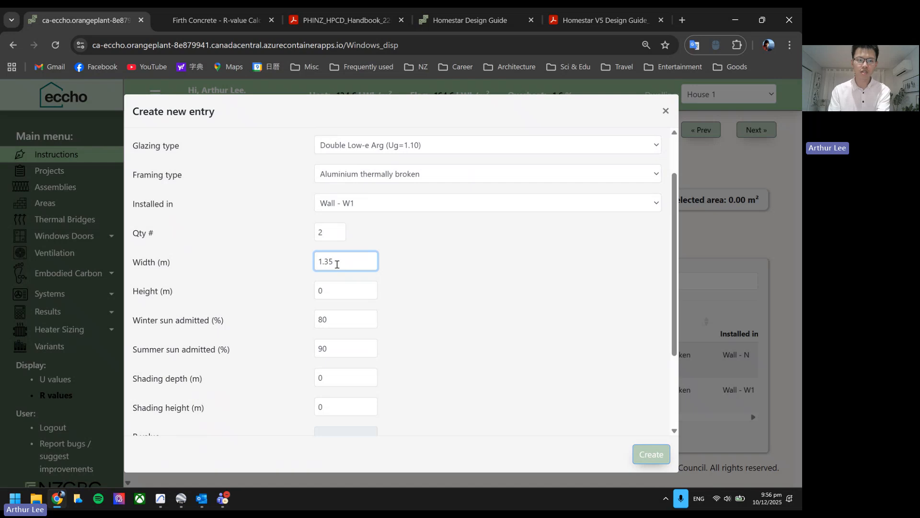
{"action": "left_click", "coordinate": [329, 235]}
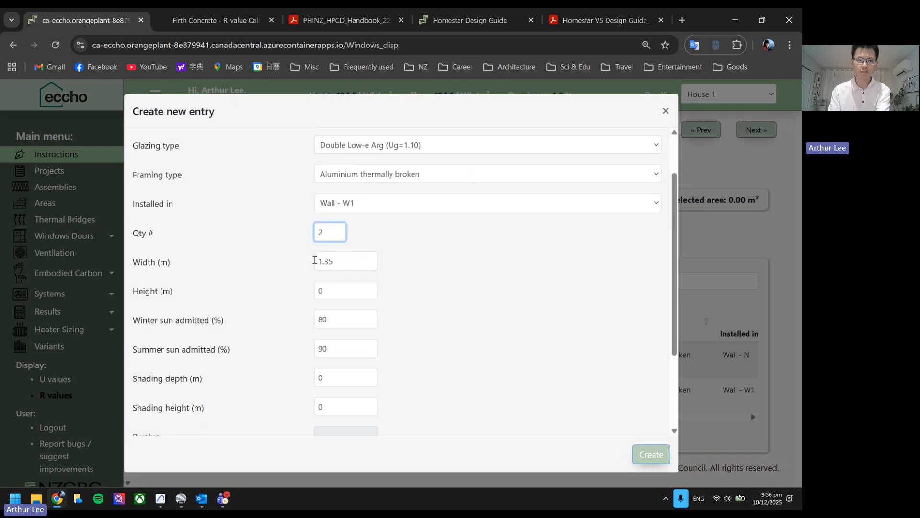
{"action": "left_click_drag", "start_coordinate": [315, 261], "coordinate": [341, 282]}
Set window W6's height to 2.2 m and create the entry
{"action": "key", "text": "Tab"}
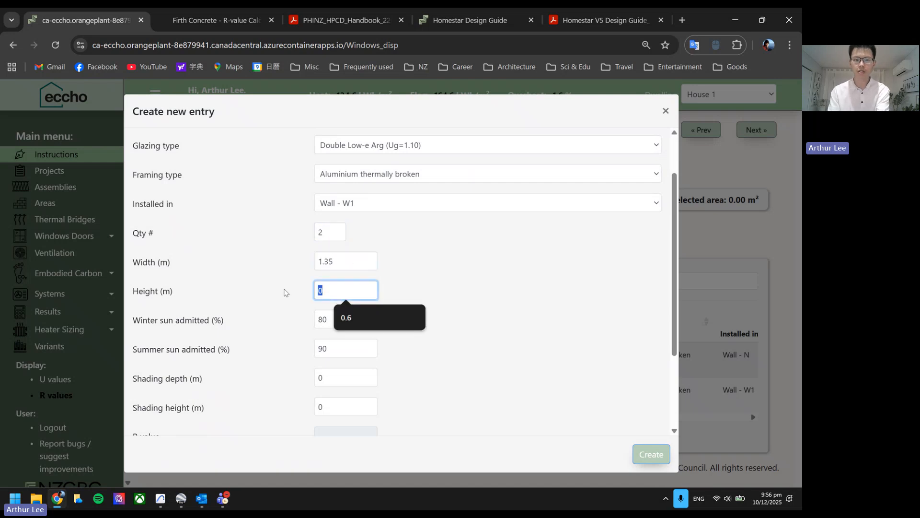
{"action": "type", "text": "2.2"}
{"action": "left_click", "coordinate": [411, 283]}
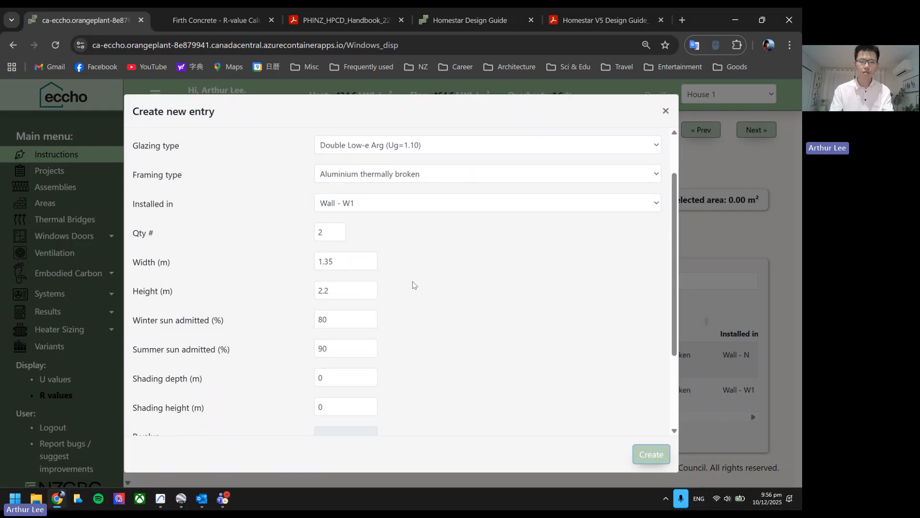
{"action": "scroll", "coordinate": [418, 389], "scroll_direction": "down", "scroll_amount": 3}
{"action": "left_click", "coordinate": [637, 454]}
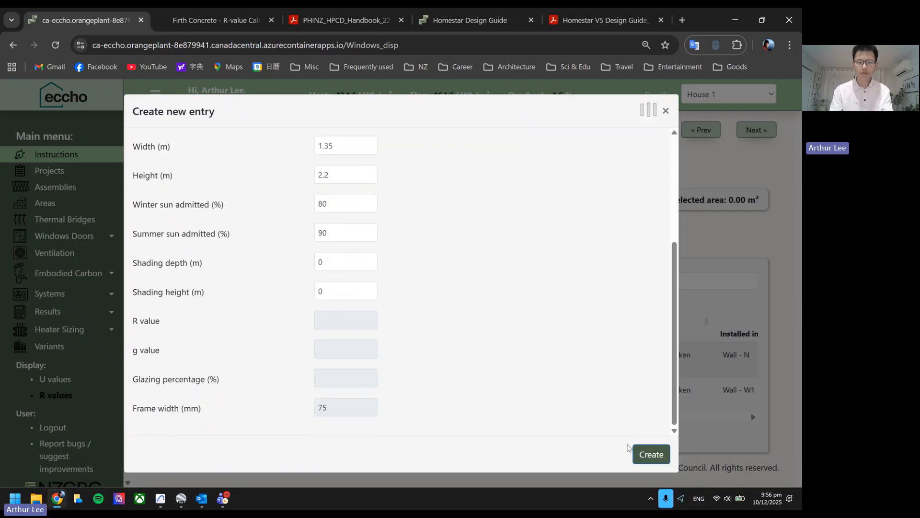
{"action": "scroll", "coordinate": [341, 230], "scroll_direction": "down", "scroll_amount": 1}
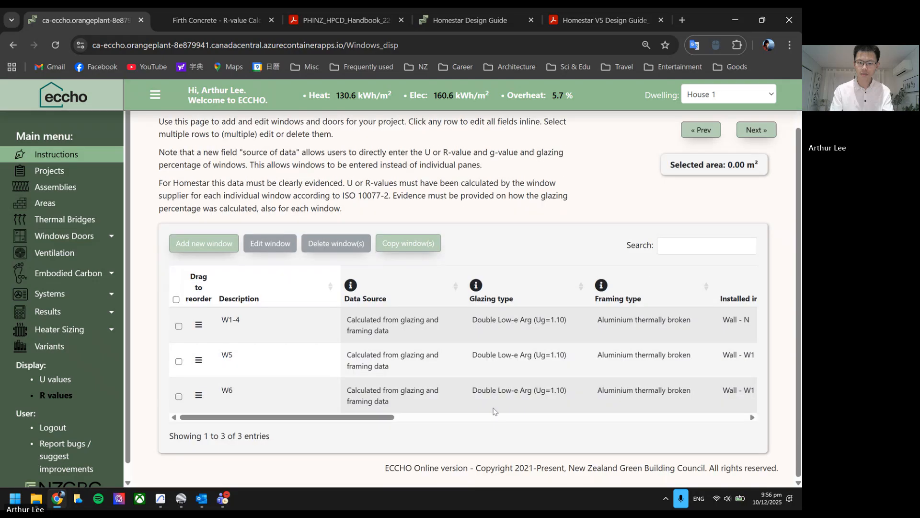
{"action": "mouse_move", "coordinate": [371, 419]}
{"action": "left_mouse_down"}
{"action": "mouse_move", "coordinate": [494, 419]}
{"action": "mouse_move", "coordinate": [354, 423]}
{"action": "left_mouse_up"}
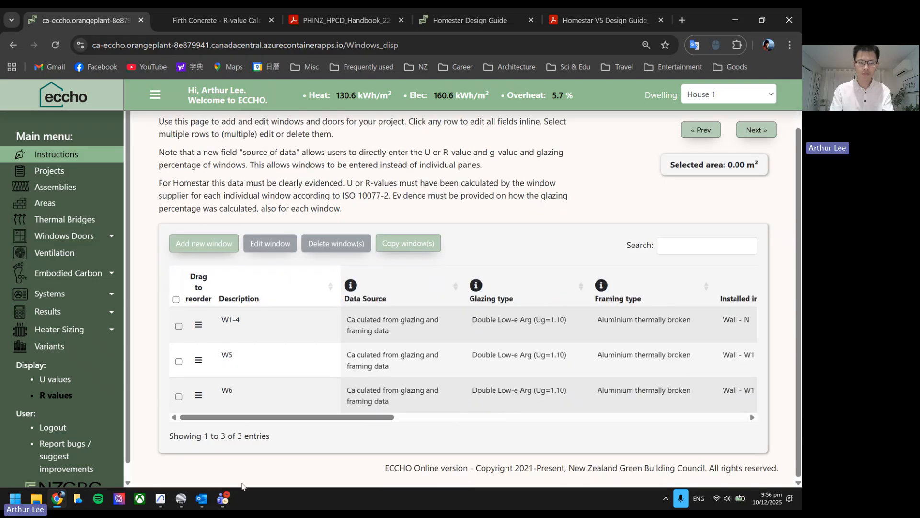
Switch to Archicad and check the size of the bathroom window in the south wall on the ground floor plan
{"action": "left_click", "coordinate": [161, 499]}
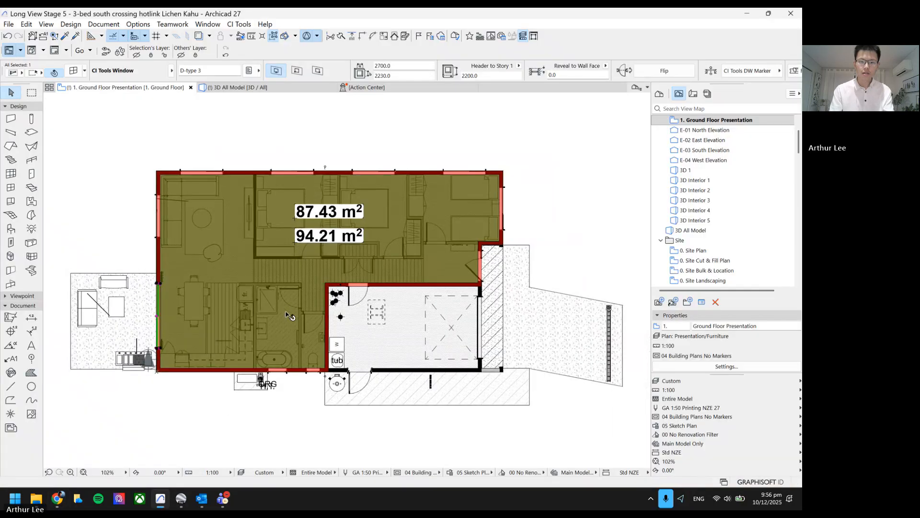
{"action": "scroll", "coordinate": [298, 325], "scroll_direction": "up", "scroll_amount": 2}
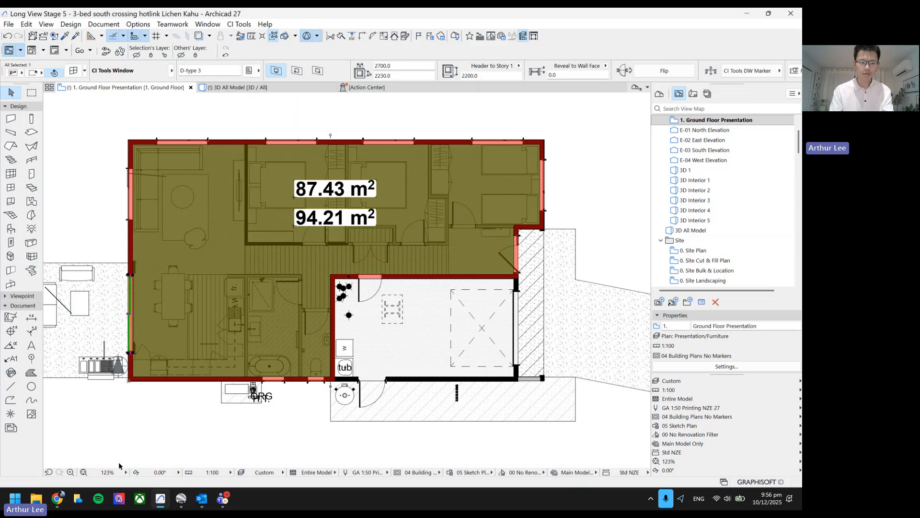
{"action": "left_click", "coordinate": [283, 379]}
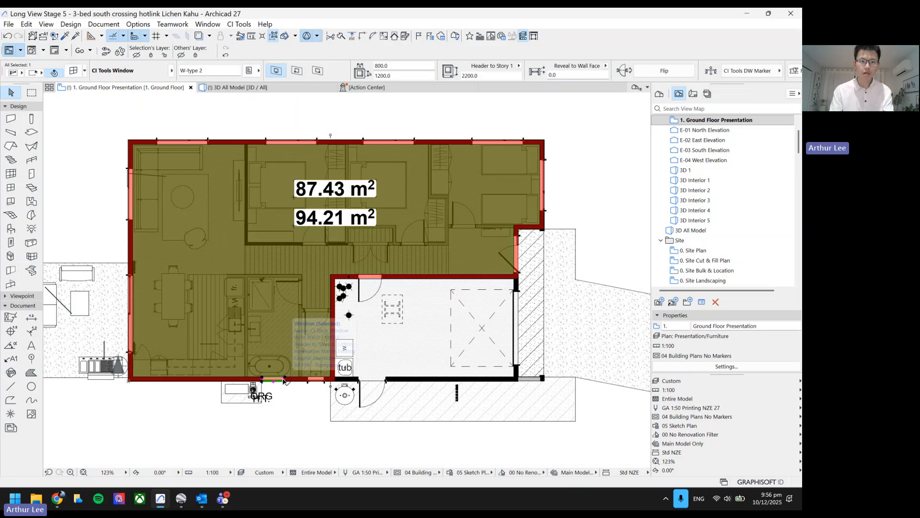
{"action": "scroll", "coordinate": [284, 379], "scroll_direction": "up", "scroll_amount": 3}
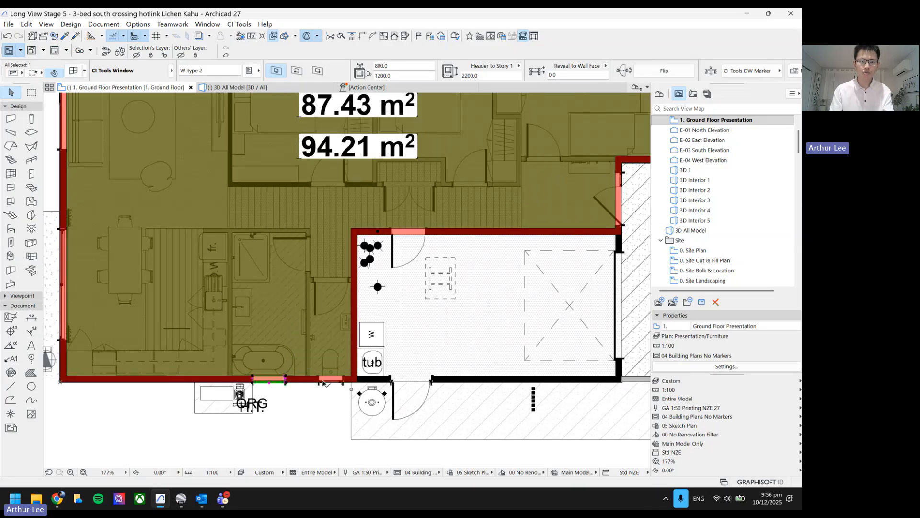
{"action": "left_click", "coordinate": [298, 420]}
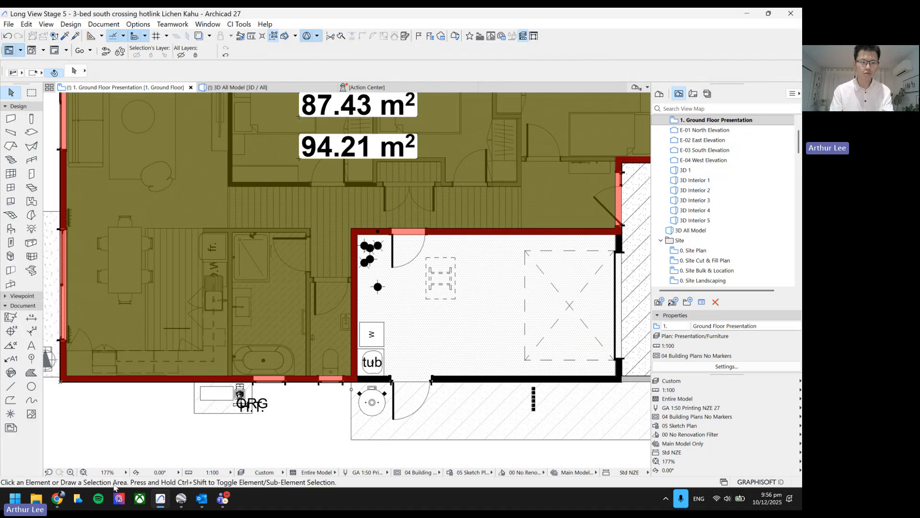
Switch to the ECCHO windows page in the browser and start a new window entry described as W7
{"action": "left_click", "coordinate": [59, 500]}
{"action": "left_click", "coordinate": [220, 241]}
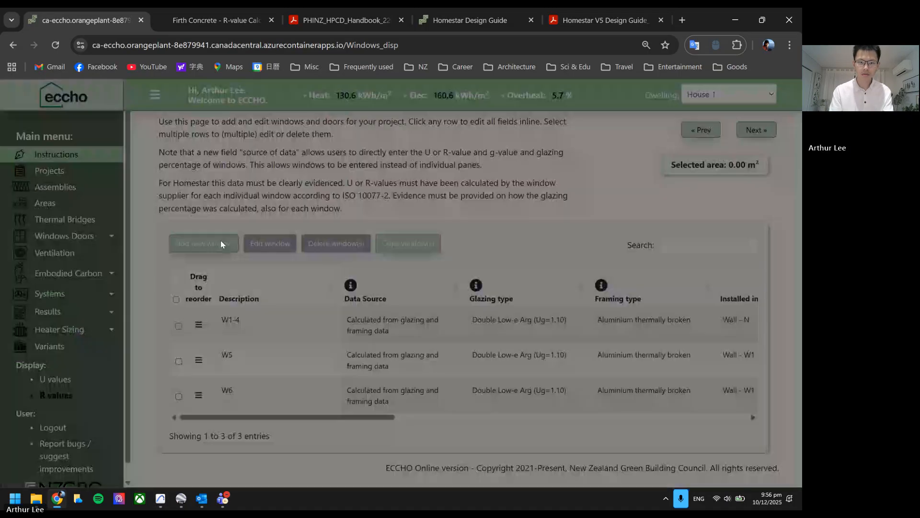
{"action": "left_click", "coordinate": [401, 147]}
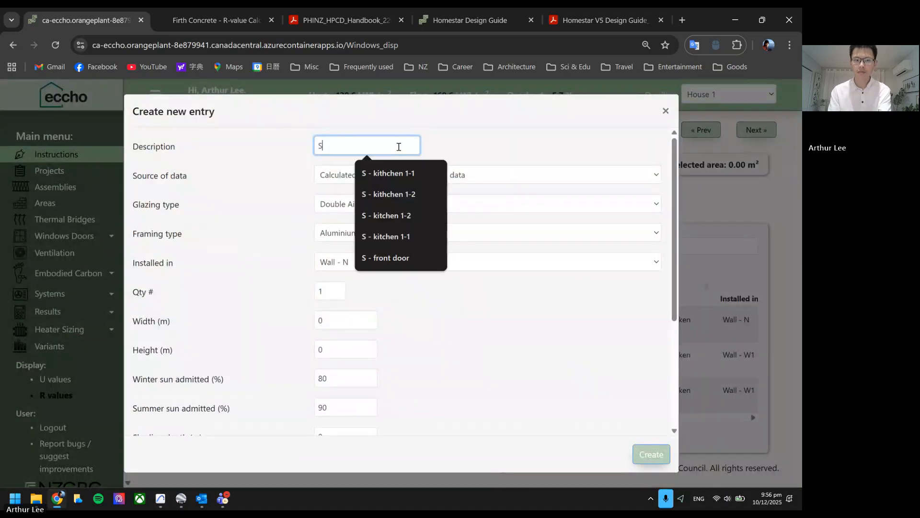
{"action": "left_click", "coordinate": [401, 146]}
{"action": "type", "text": "W7"}
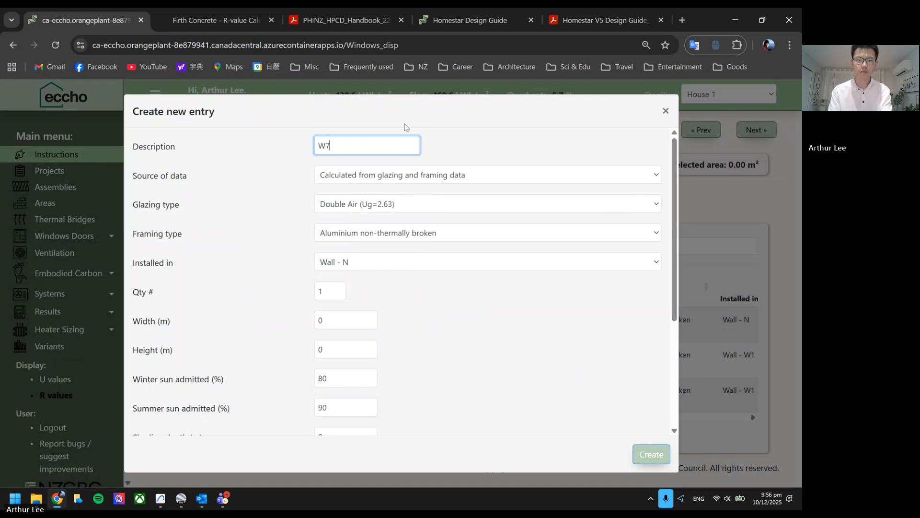
Set W7's glazing to Double Low-e Arg (Ug=1.10), framing to Aluminium thermally broken, and its installed location to Wall - S3
{"action": "left_click", "coordinate": [390, 176]}
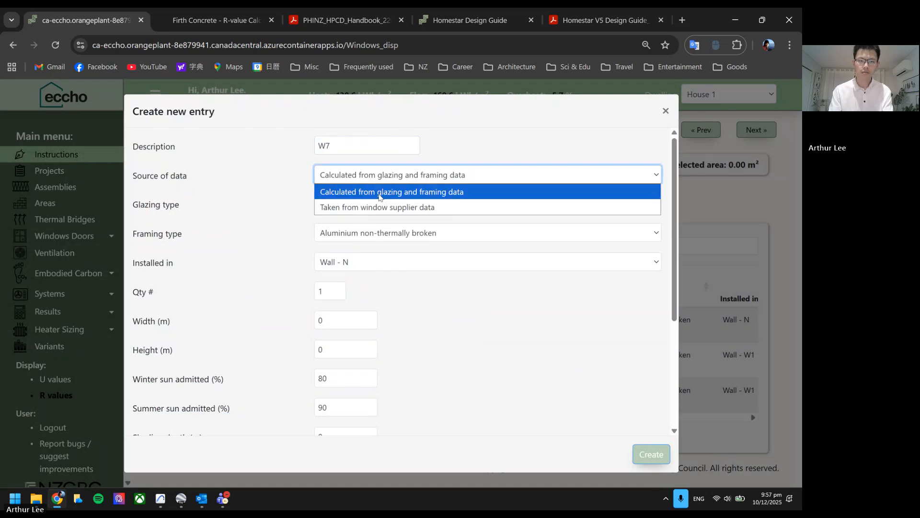
{"action": "left_click", "coordinate": [373, 203]}
{"action": "left_click", "coordinate": [371, 282]}
{"action": "left_click", "coordinate": [377, 233]}
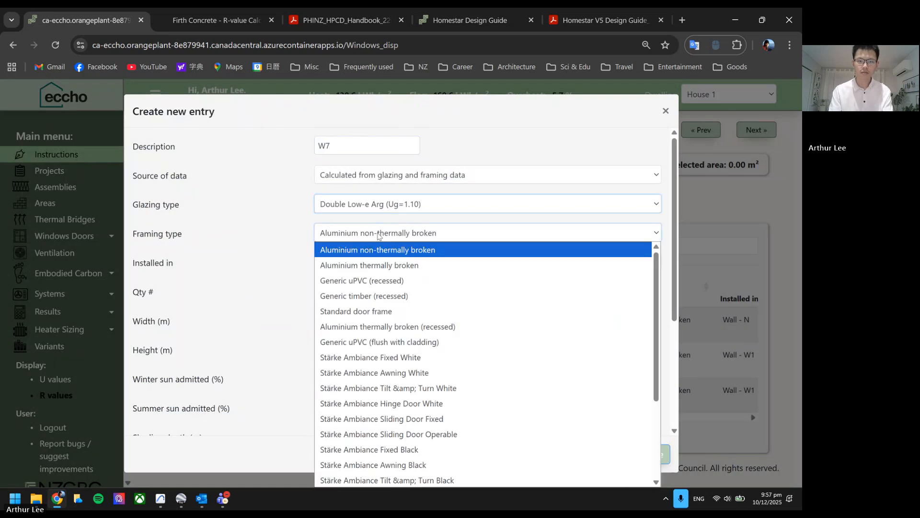
{"action": "left_click", "coordinate": [376, 270]}
{"action": "left_click", "coordinate": [376, 262]}
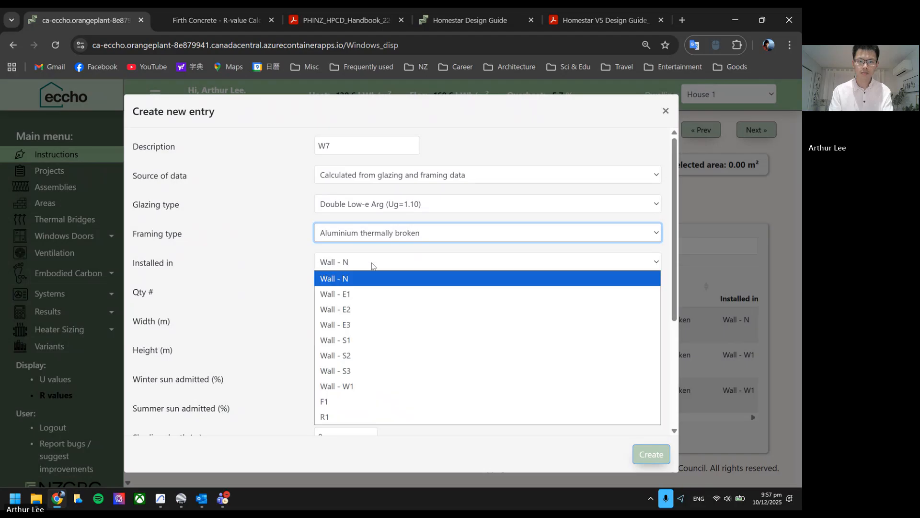
{"action": "left_click", "coordinate": [355, 371]}
Set W7's width to 0.8 m and height to 1.2 m, and create the entry
{"action": "double_click", "coordinate": [337, 322]}
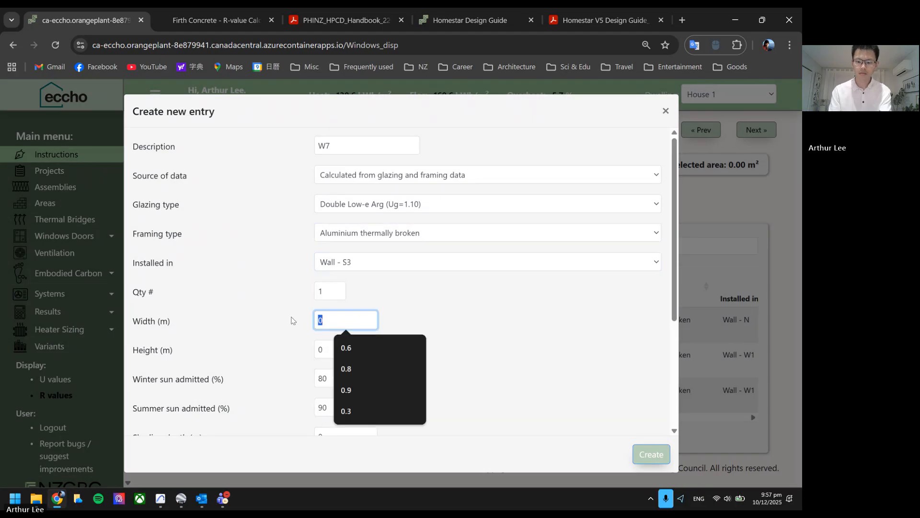
{"action": "type", "text": "0.8"}
{"action": "key", "text": "Tab"}
{"action": "type", "text": "1.2"}
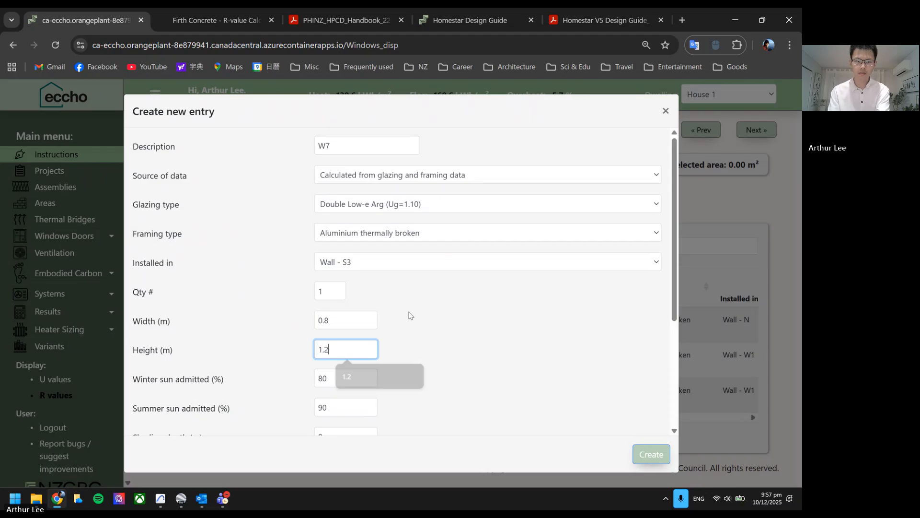
{"action": "left_click", "coordinate": [381, 302]}
{"action": "scroll", "coordinate": [380, 302], "scroll_direction": "down", "scroll_amount": 2}
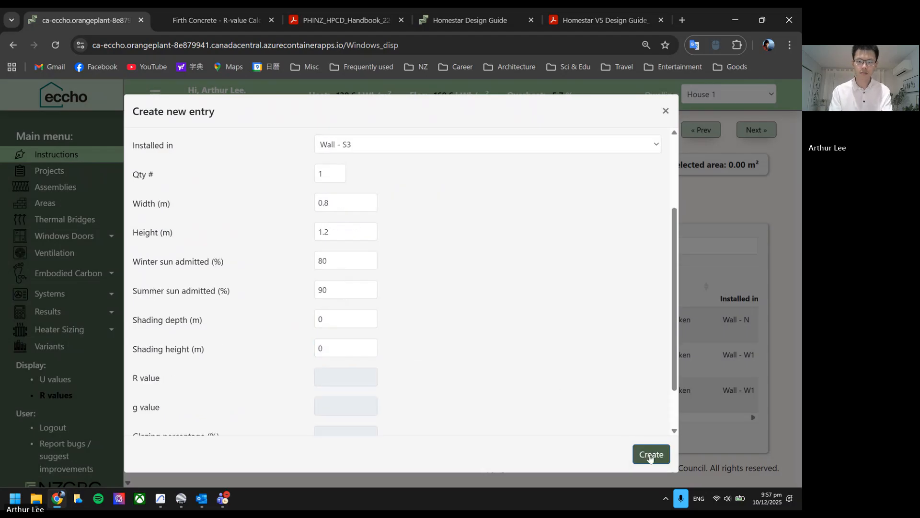
{"action": "left_click", "coordinate": [650, 454]}
Copy the W7 window entry and rename the copy as W8
{"action": "scroll", "coordinate": [303, 333], "scroll_direction": "down", "scroll_amount": 1}
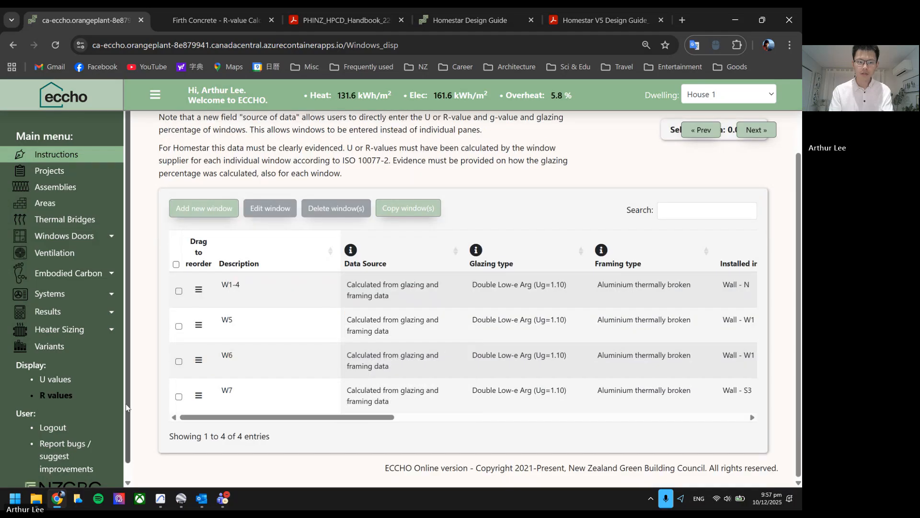
{"action": "left_click", "coordinate": [179, 397]}
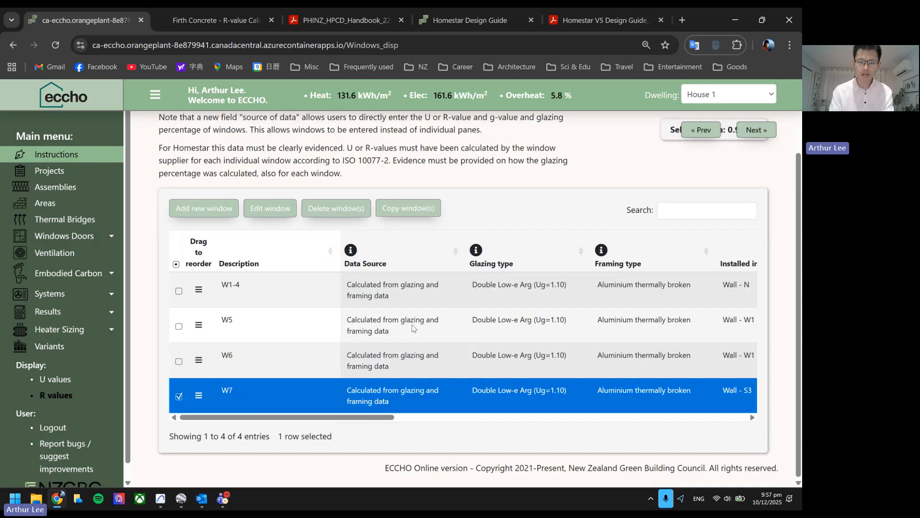
{"action": "left_click", "coordinate": [412, 211]}
{"action": "left_click", "coordinate": [506, 176]}
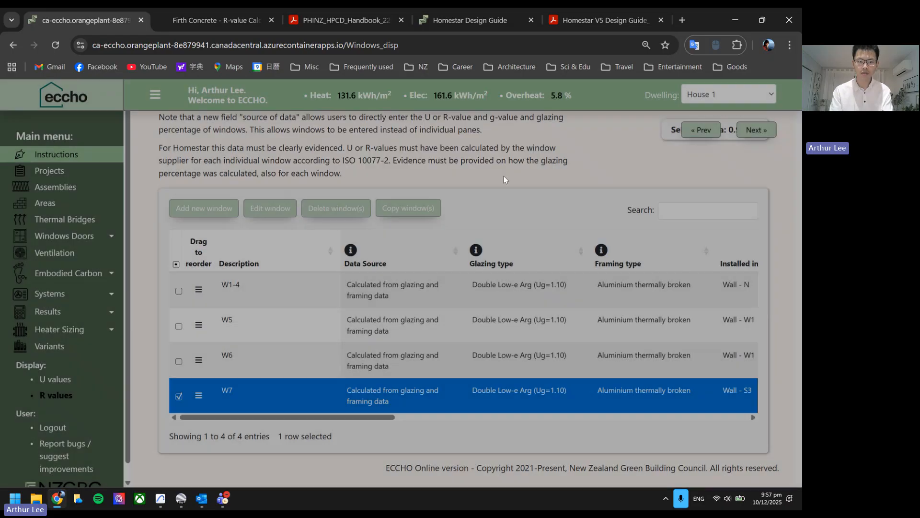
{"action": "scroll", "coordinate": [298, 365], "scroll_direction": "down", "scroll_amount": 1}
{"action": "left_click", "coordinate": [232, 391]}
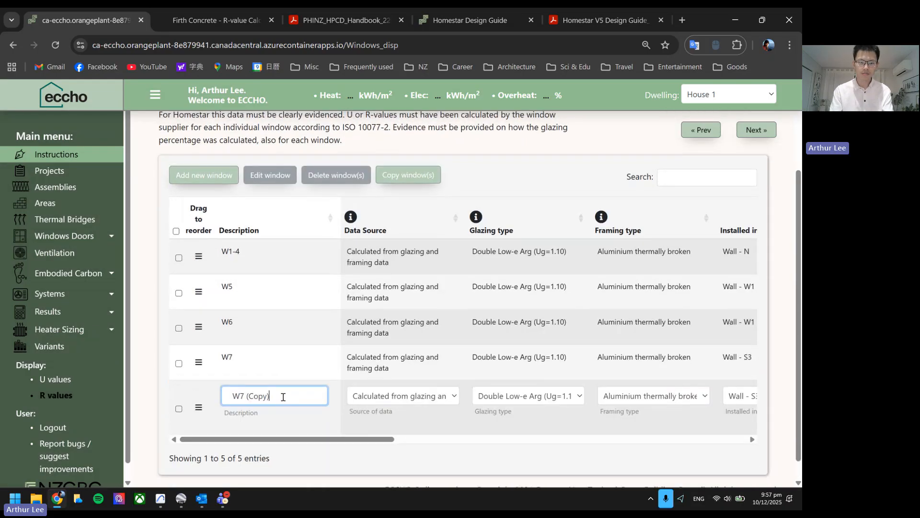
{"action": "left_click_drag", "start_coordinate": [283, 395], "coordinate": [242, 400]}
{"action": "type", "text": "8"}
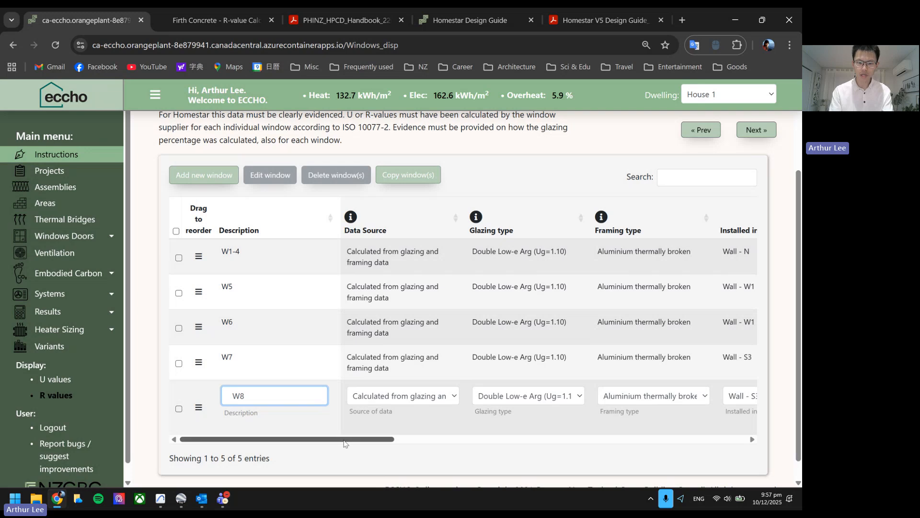
Set window W8's width to 0.6 m and save the row
{"action": "left_click_drag", "start_coordinate": [343, 440], "coordinate": [477, 446]}
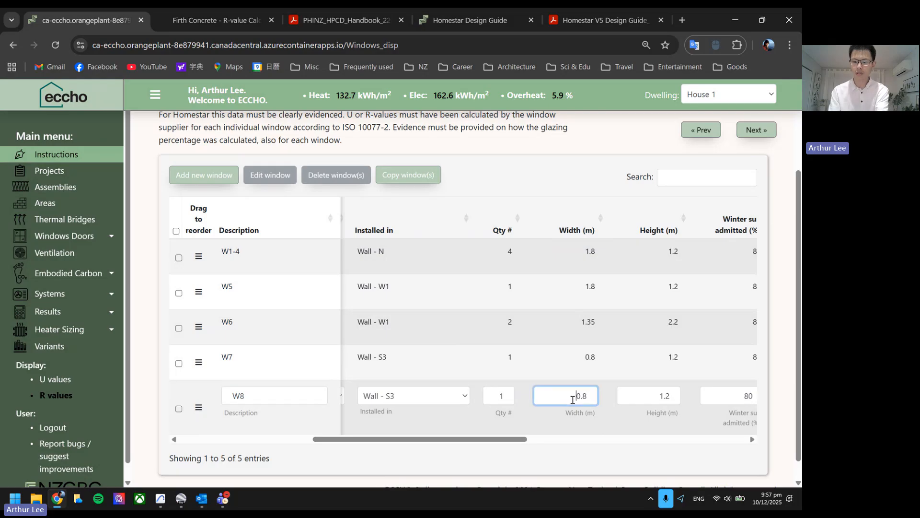
{"action": "left_click", "coordinate": [591, 397]}
{"action": "key", "text": "BackSpace"}
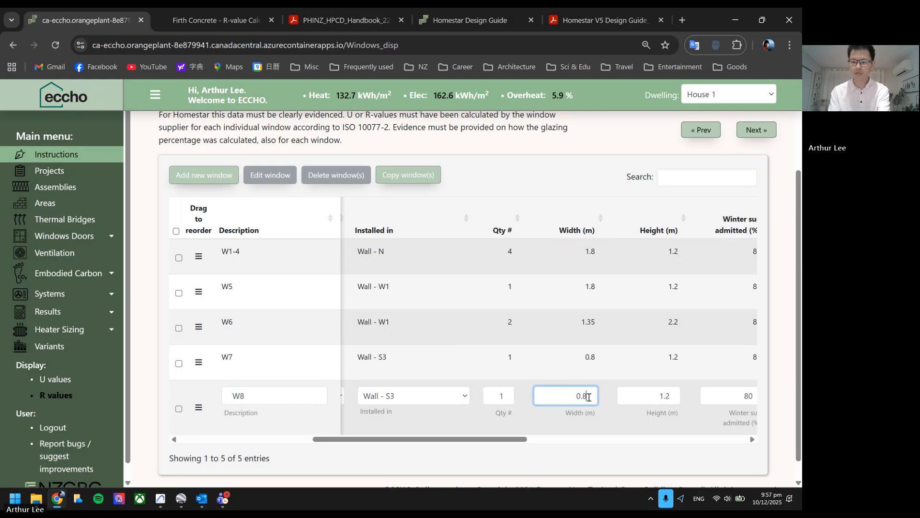
{"action": "type", "text": "6"}
{"action": "key", "text": "Return"}
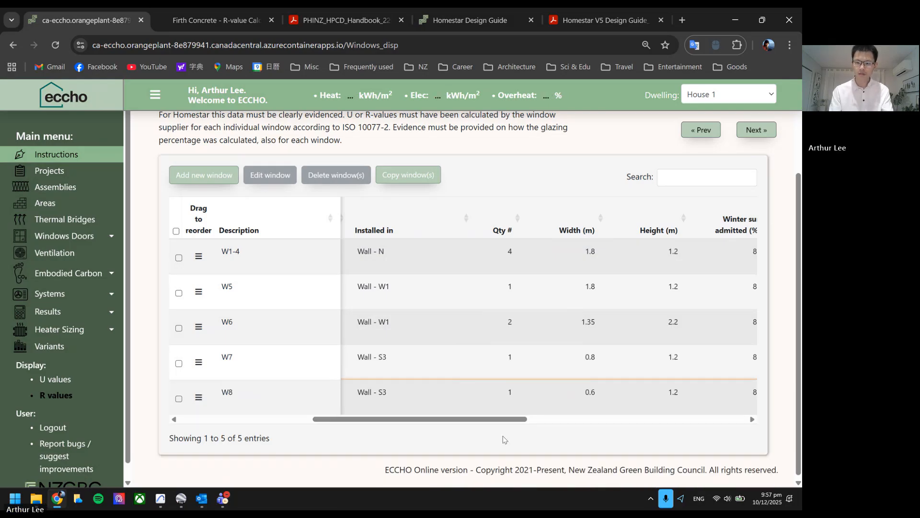
Switch to Archicad and check the size of the internal door between the hallway and garage on the ground floor plan
{"action": "left_click", "coordinate": [160, 499]}
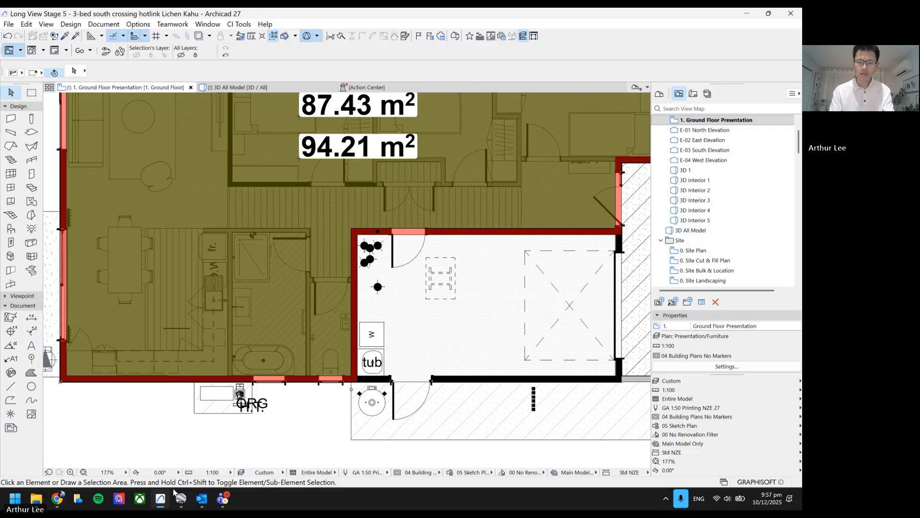
{"action": "scroll", "coordinate": [365, 366], "scroll_direction": "down", "scroll_amount": 2}
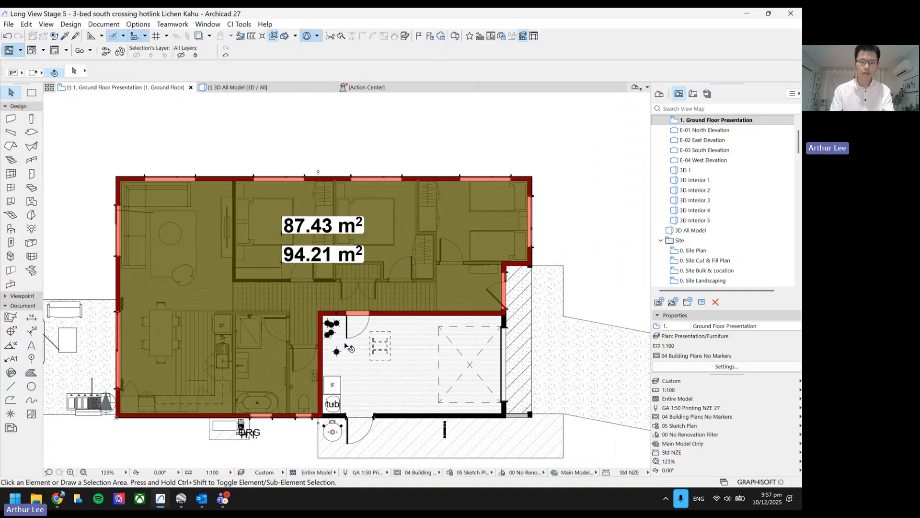
{"action": "left_click", "coordinate": [346, 339]}
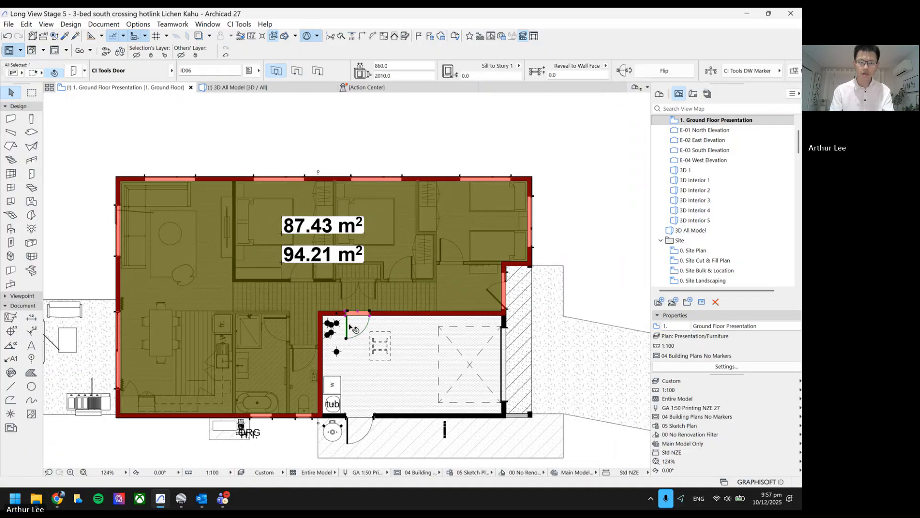
{"action": "scroll", "coordinate": [361, 338], "scroll_direction": "up", "scroll_amount": 2}
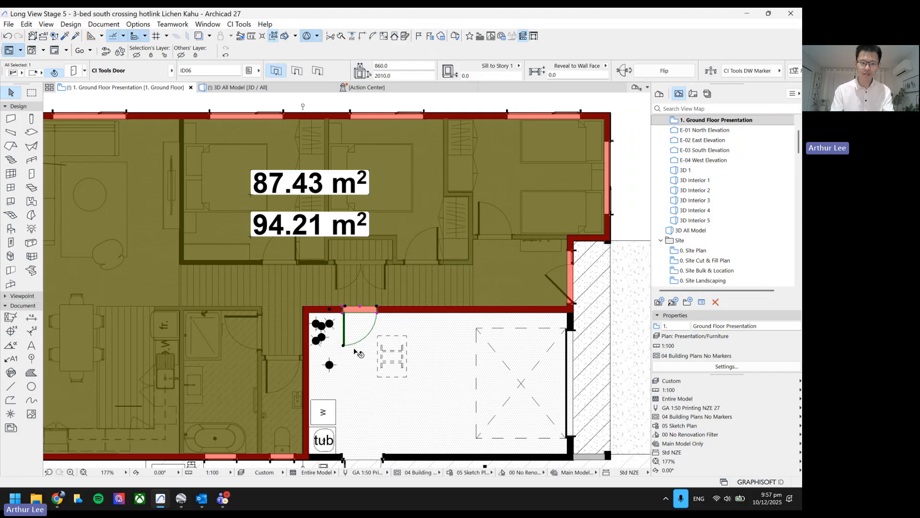
{"action": "scroll", "coordinate": [357, 352], "scroll_direction": "down", "scroll_amount": 2}
{"action": "mouse_move", "coordinate": [59, 499]}
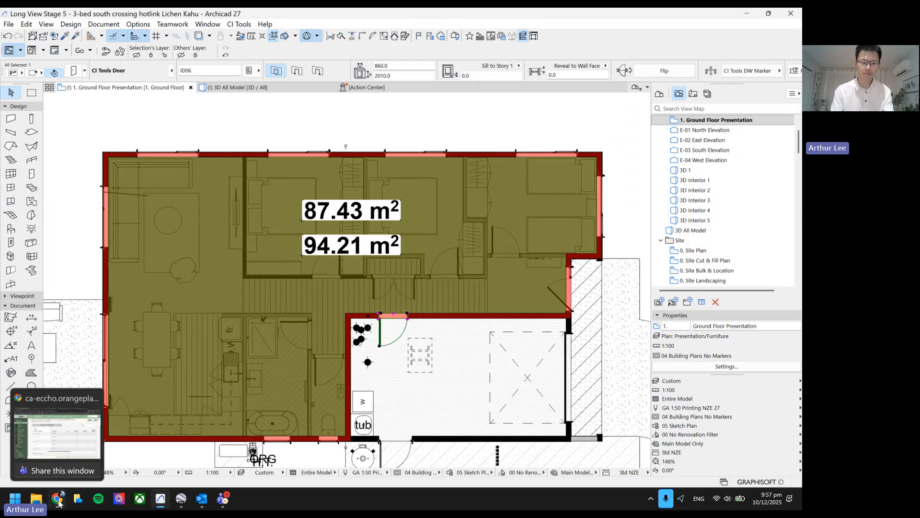
Switch back to ECCHO and start another entry described as W8, keeping the data source calculated from glazing and framing data
{"action": "left_click", "coordinate": [58, 500]}
{"action": "left_click", "coordinate": [219, 174]}
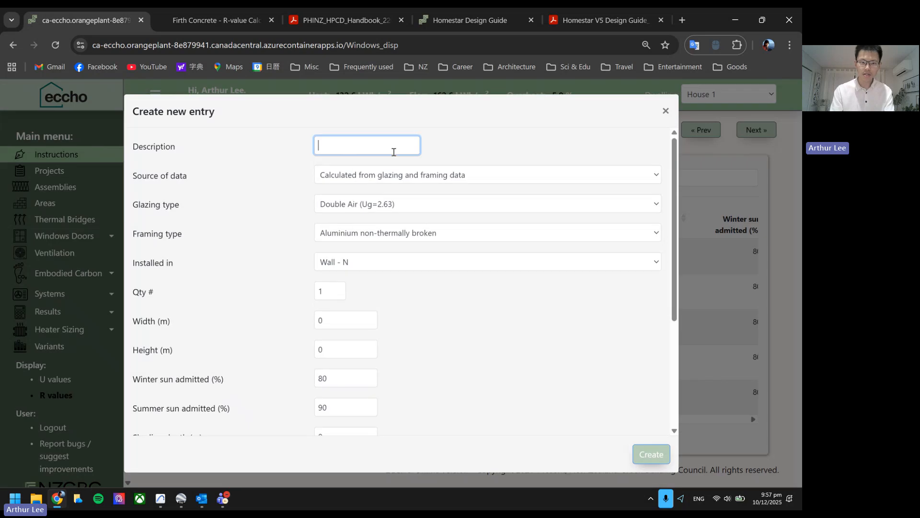
{"action": "left_click", "coordinate": [394, 152]}
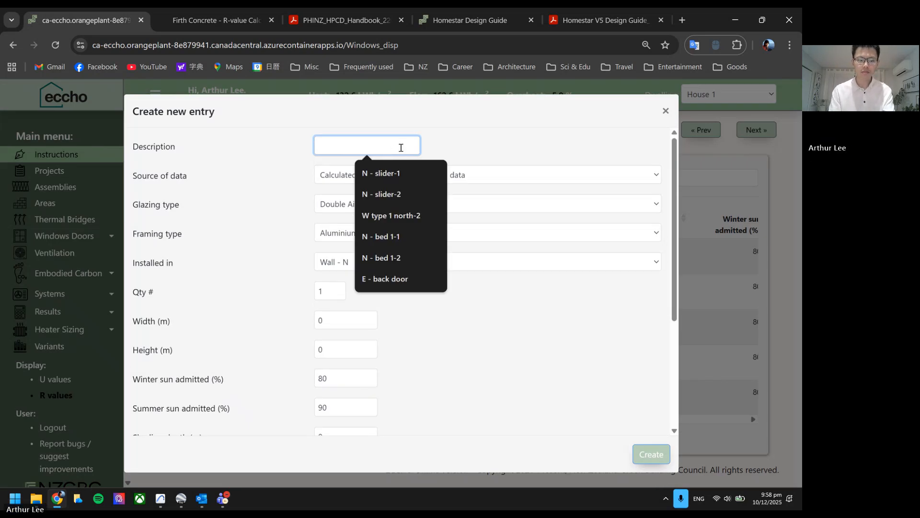
{"action": "type", "text": "W8"}
{"action": "left_click", "coordinate": [438, 174]}
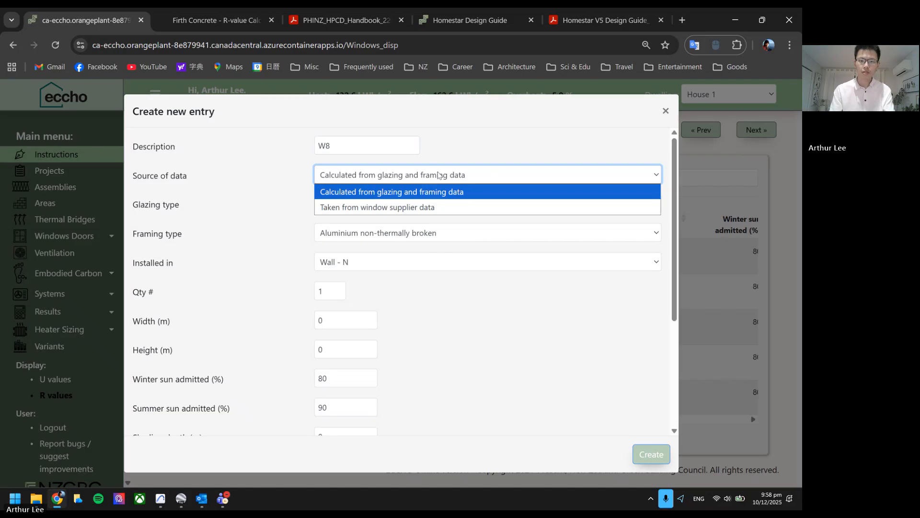
{"action": "left_click", "coordinate": [437, 175]}
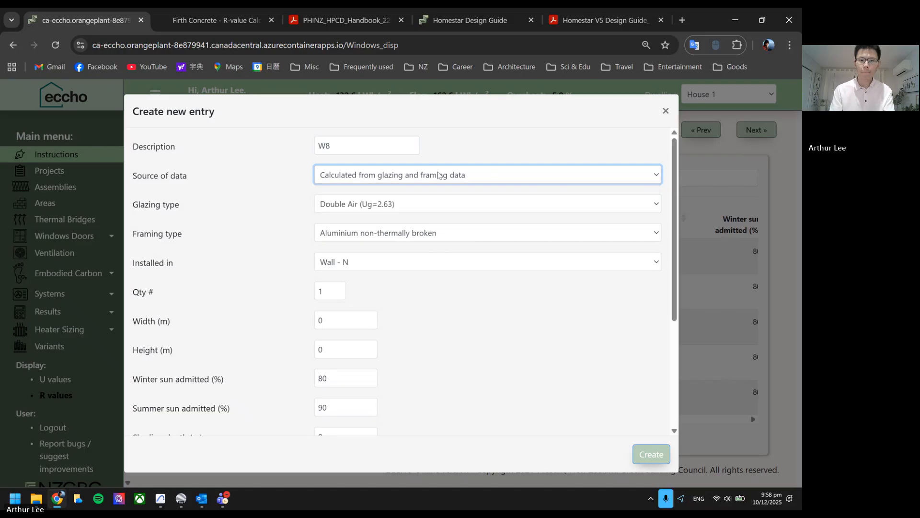
Set the new entry's glazing type to Standard door (R=0.50)
{"action": "left_click", "coordinate": [401, 206]}
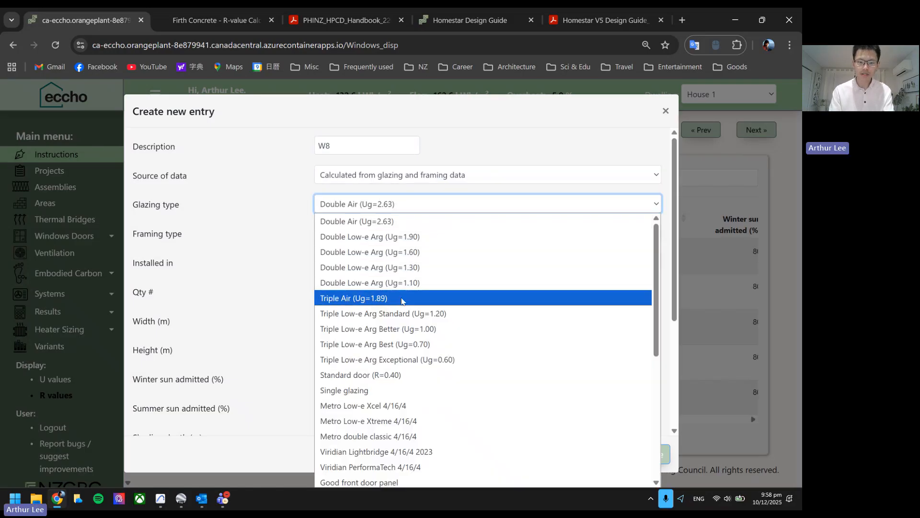
{"action": "scroll", "coordinate": [412, 288], "scroll_direction": "down", "scroll_amount": 5}
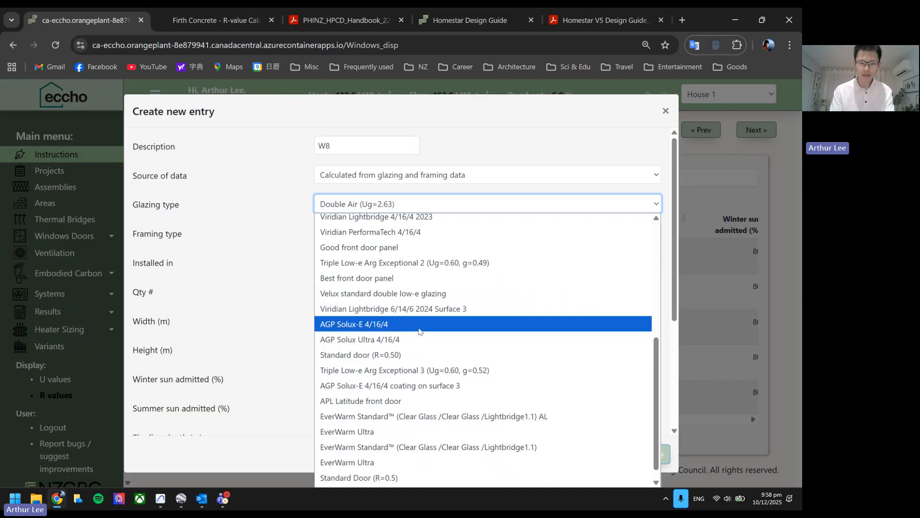
{"action": "scroll", "coordinate": [430, 248], "scroll_direction": "up", "scroll_amount": 3}
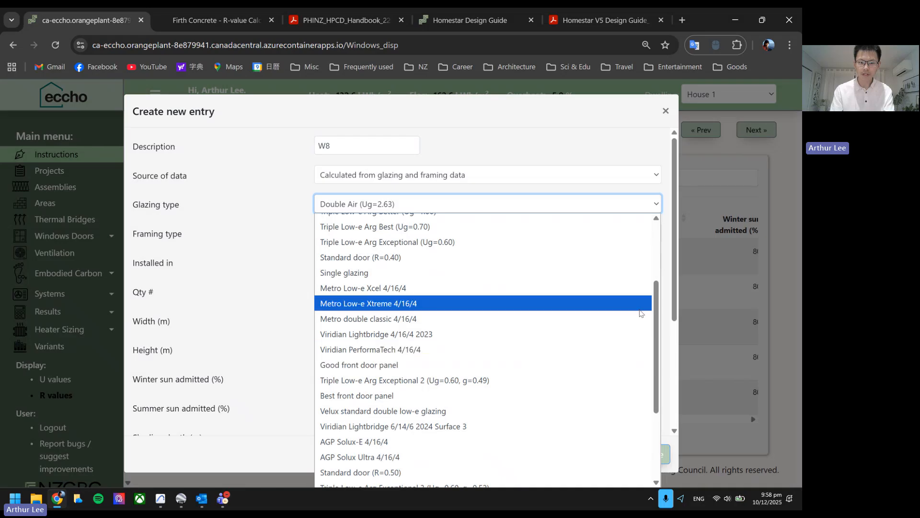
{"action": "left_click_drag", "start_coordinate": [656, 306], "coordinate": [656, 369]}
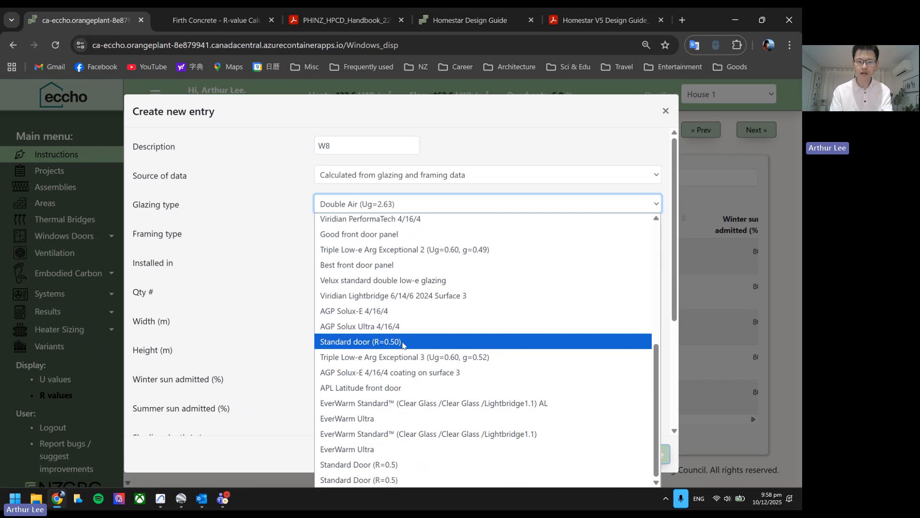
{"action": "left_click", "coordinate": [392, 342]}
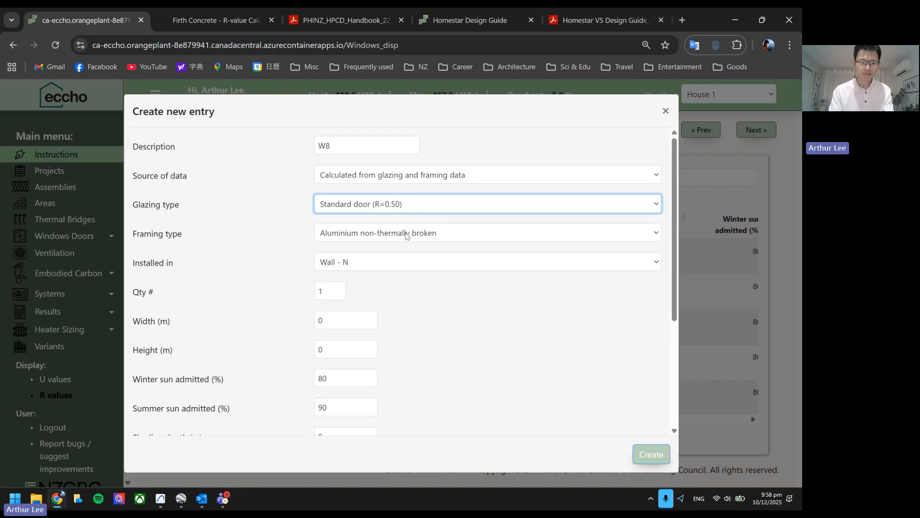
Set the door entry's framing type to Generic timber (recessed) and its installed location to Wall - S2
{"action": "left_click", "coordinate": [424, 234]}
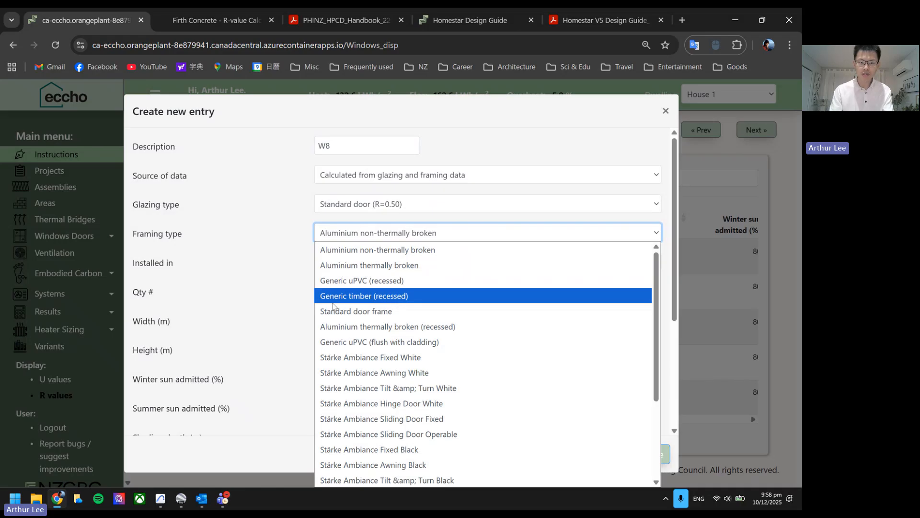
{"action": "left_click", "coordinate": [372, 300]}
{"action": "left_click", "coordinate": [366, 271]}
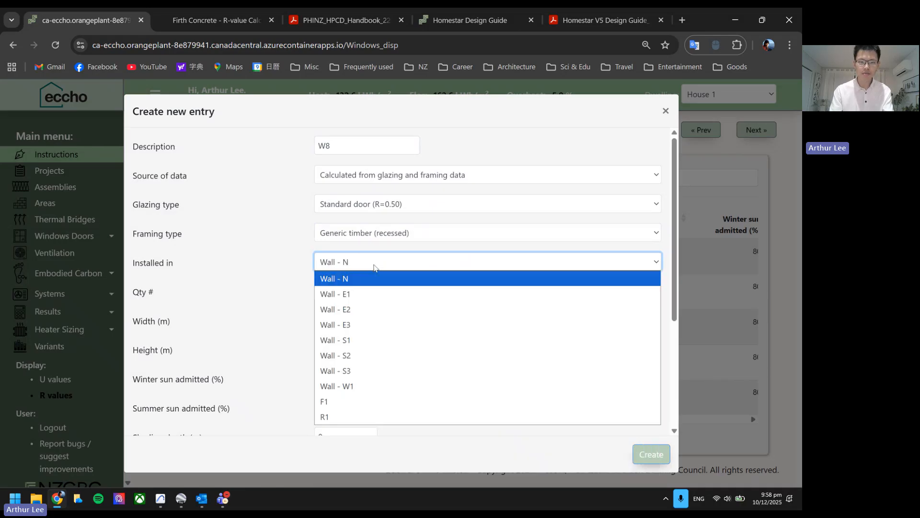
{"action": "left_click", "coordinate": [364, 353]}
{"action": "left_click", "coordinate": [291, 275]}
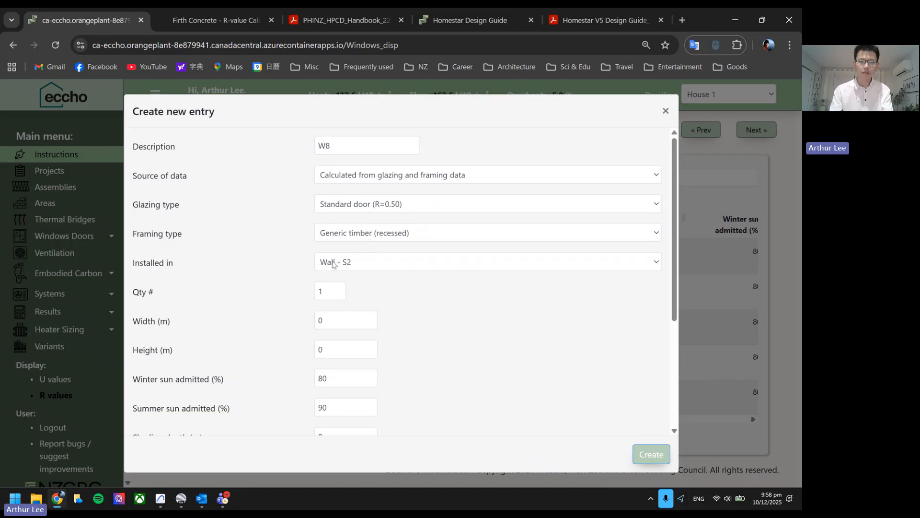
Set the door entry's width to 0.9 m and its height to 2 m
{"action": "left_click", "coordinate": [330, 323]}
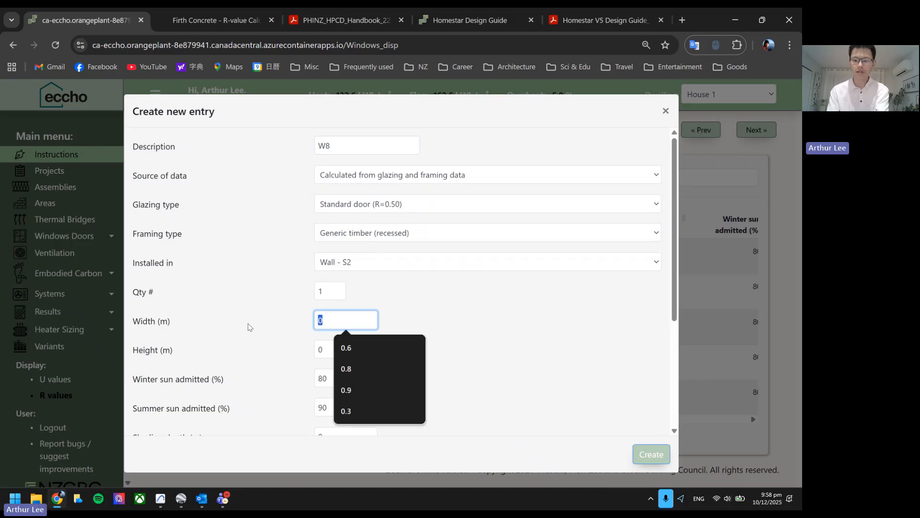
{"action": "type", "text": ".9"}
{"action": "left_click", "coordinate": [333, 349]}
{"action": "key", "text": "BackSpace"}
{"action": "type", "text": "2."}
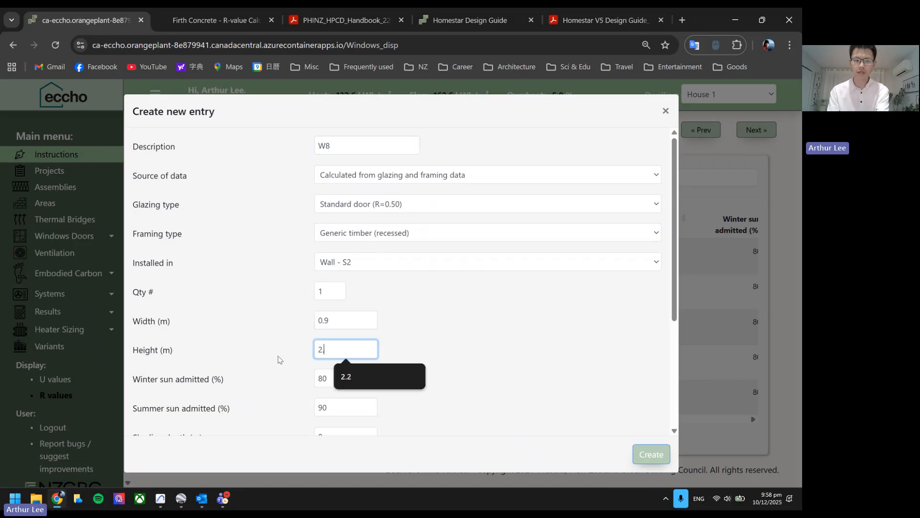
{"action": "left_click", "coordinate": [267, 358]}
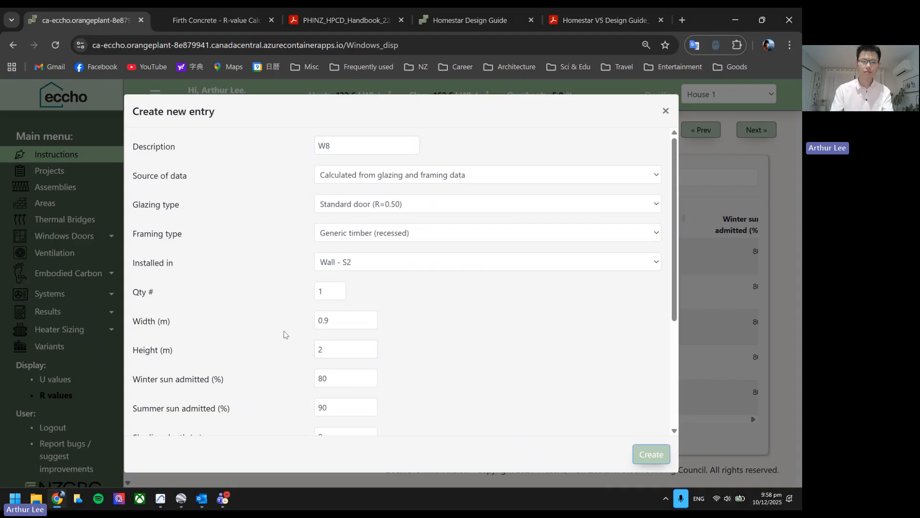
Set the door's winter and summer sun admitted to 0% and create the entry
{"action": "scroll", "coordinate": [284, 331], "scroll_direction": "down", "scroll_amount": 1}
{"action": "double_click", "coordinate": [332, 320]}
{"action": "scroll", "coordinate": [352, 323], "scroll_direction": "down", "scroll_amount": 1}
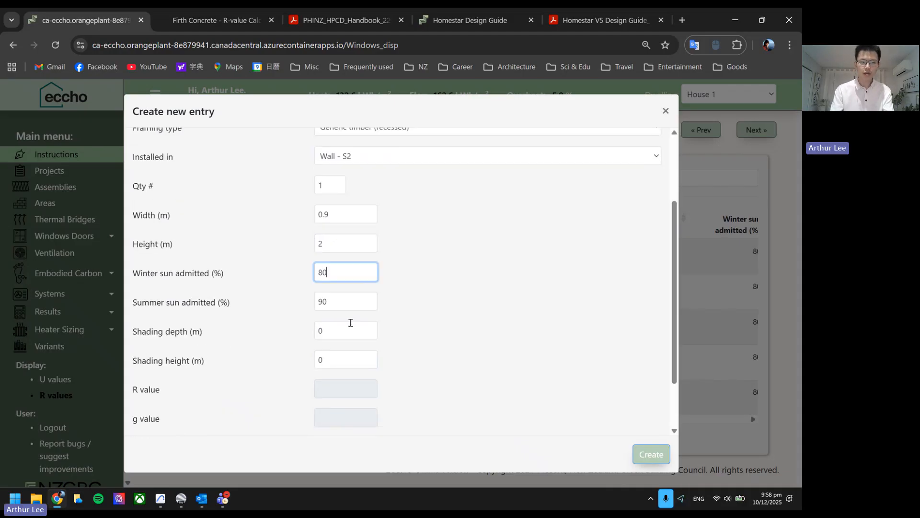
{"action": "type", "text": "0"}
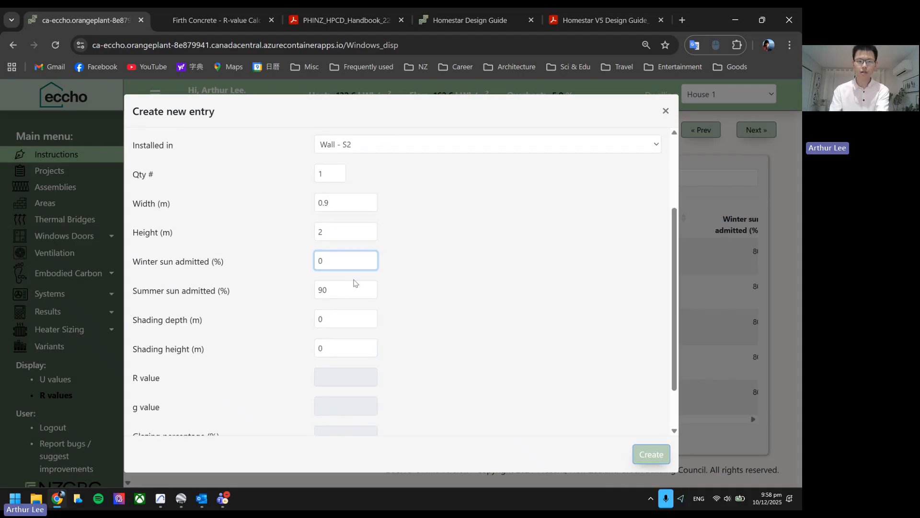
{"action": "left_click_drag", "start_coordinate": [340, 292], "coordinate": [287, 297]}
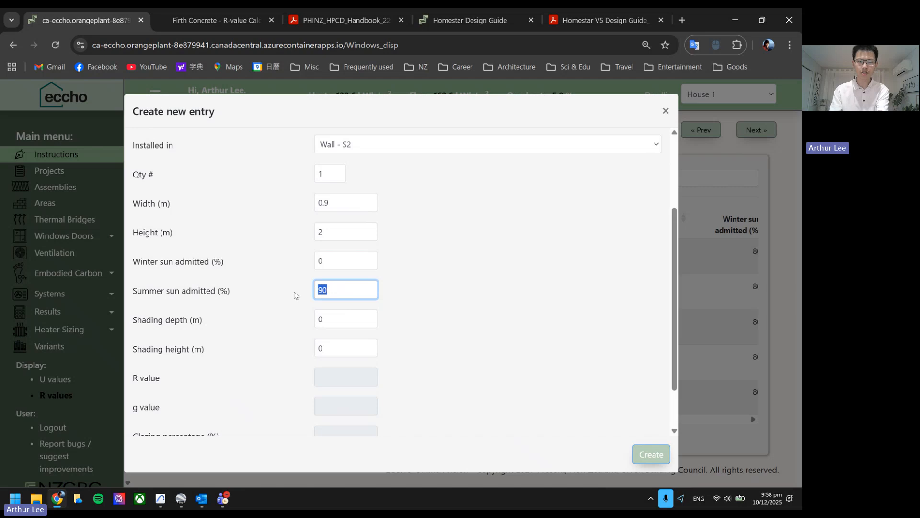
{"action": "left_click", "coordinate": [382, 289]}
{"action": "left_click", "coordinate": [364, 290]}
{"action": "left_click_drag", "start_coordinate": [350, 291], "coordinate": [213, 297]}
{"action": "type", "text": "0"}
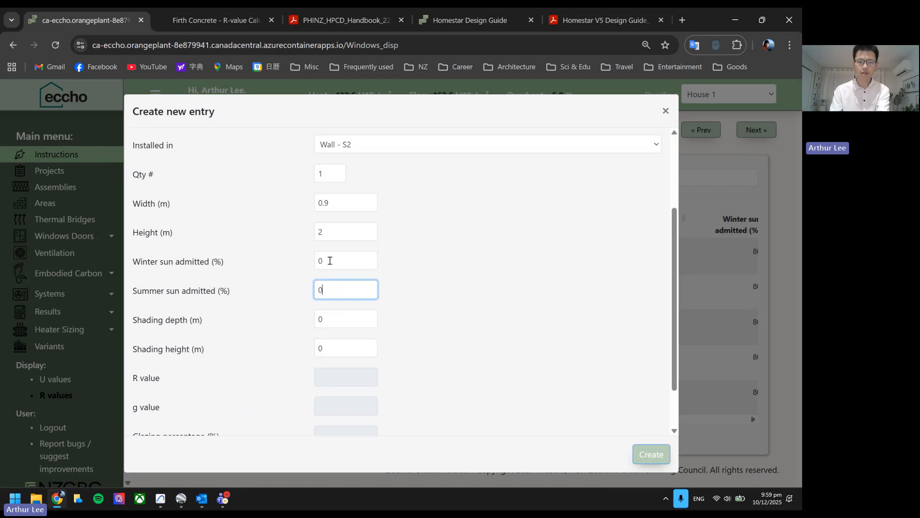
{"action": "left_click", "coordinate": [464, 274]}
{"action": "scroll", "coordinate": [337, 270], "scroll_direction": "down", "scroll_amount": 1}
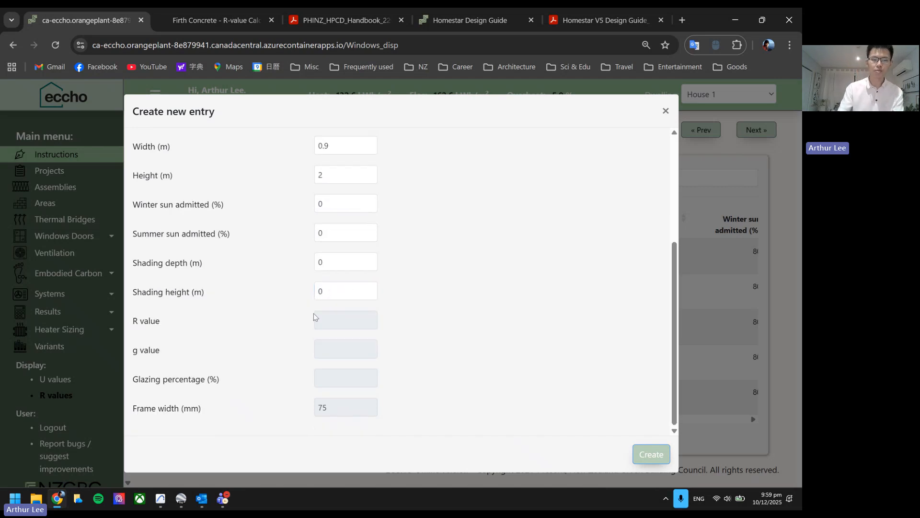
{"action": "scroll", "coordinate": [446, 310], "scroll_direction": "up", "scroll_amount": 1}
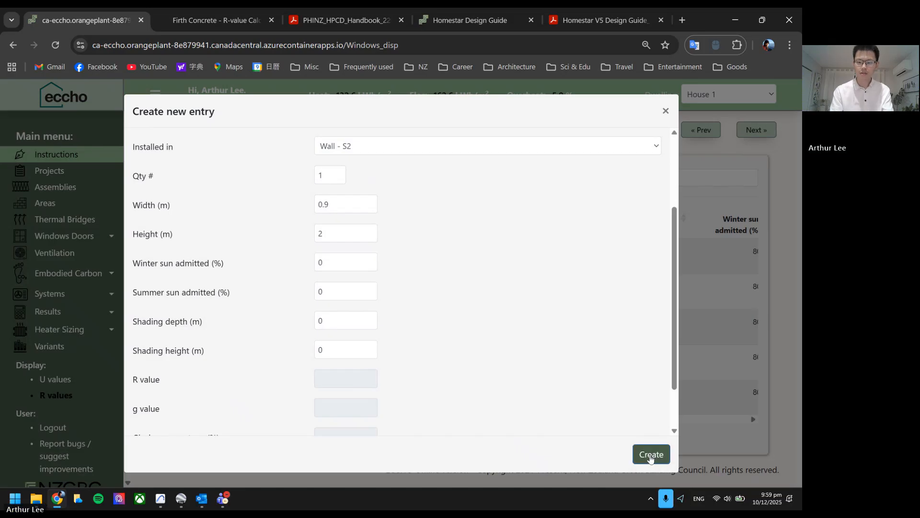
{"action": "left_click", "coordinate": [650, 456]}
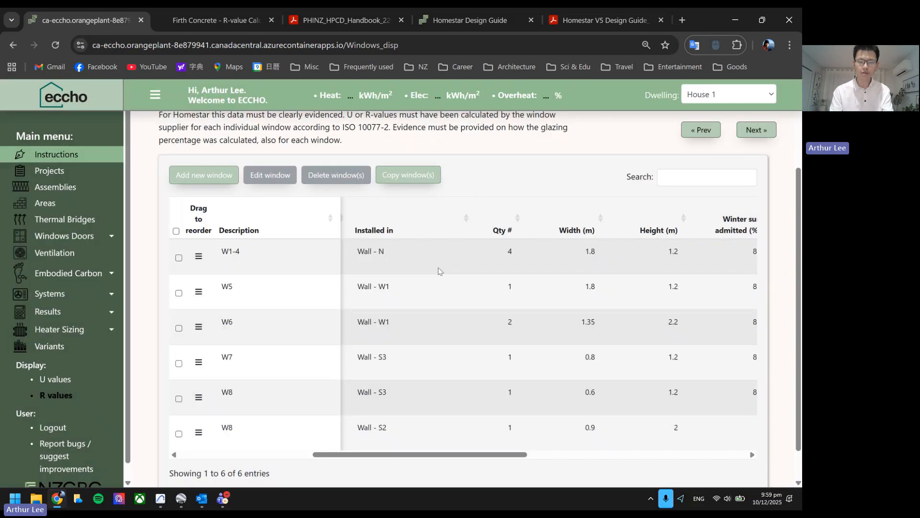
Switch to Archicad and check the size of the front entrance door at the hallway's east end on the ground floor plan
{"action": "mouse_move", "coordinate": [163, 500]}
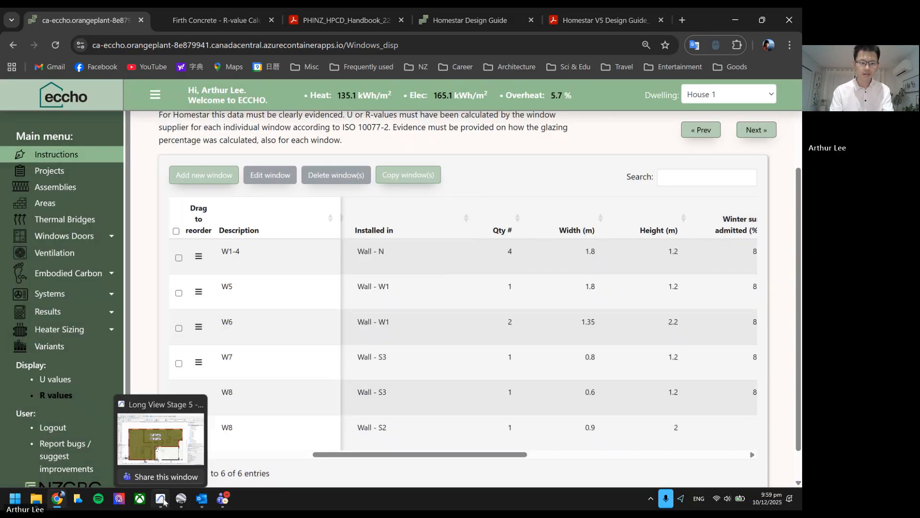
{"action": "left_click", "coordinate": [174, 459]}
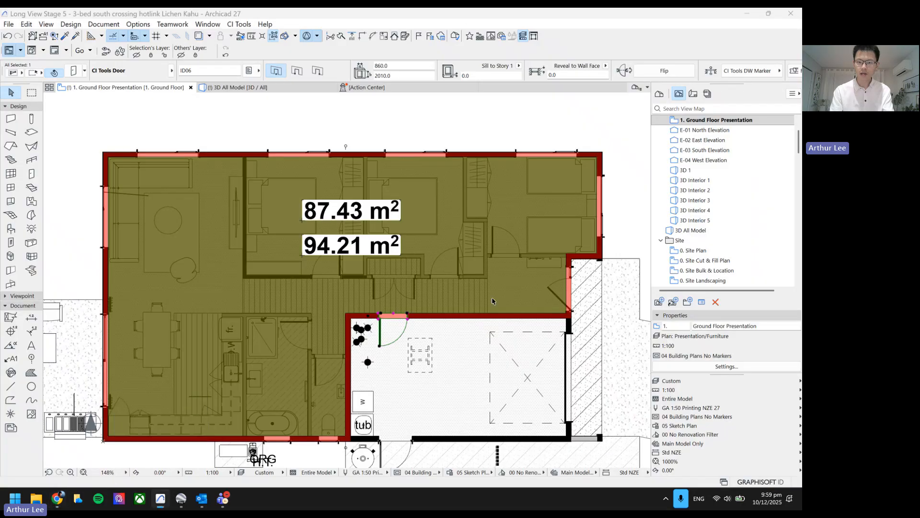
{"action": "left_click", "coordinate": [462, 294]}
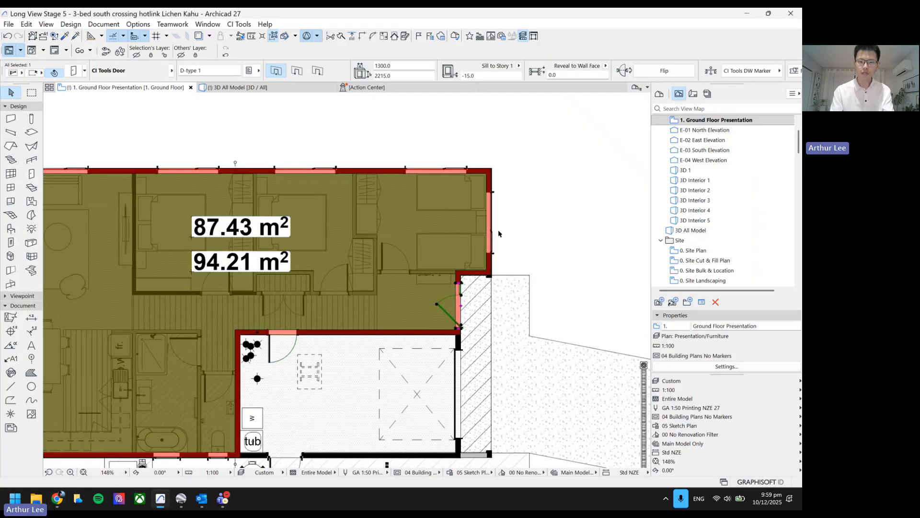
{"action": "left_click", "coordinate": [493, 234]}
{"action": "left_click", "coordinate": [511, 247]}
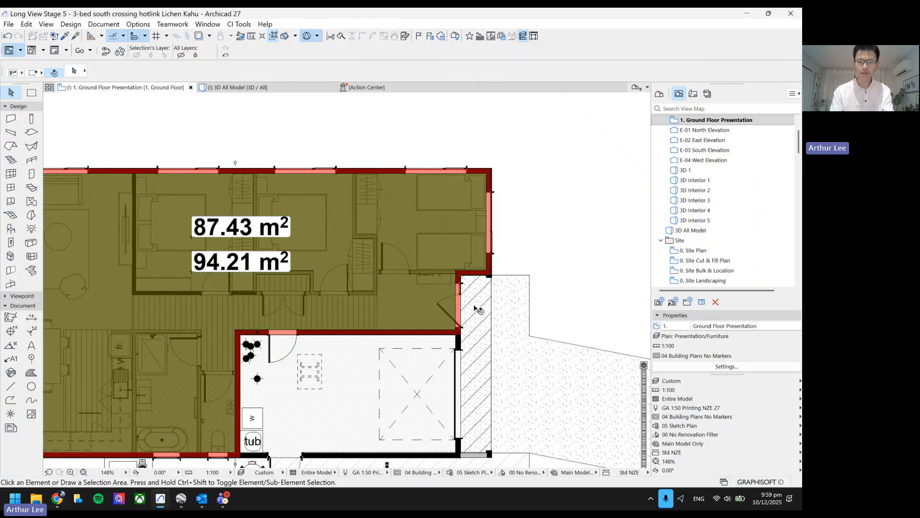
{"action": "left_click", "coordinate": [462, 297]}
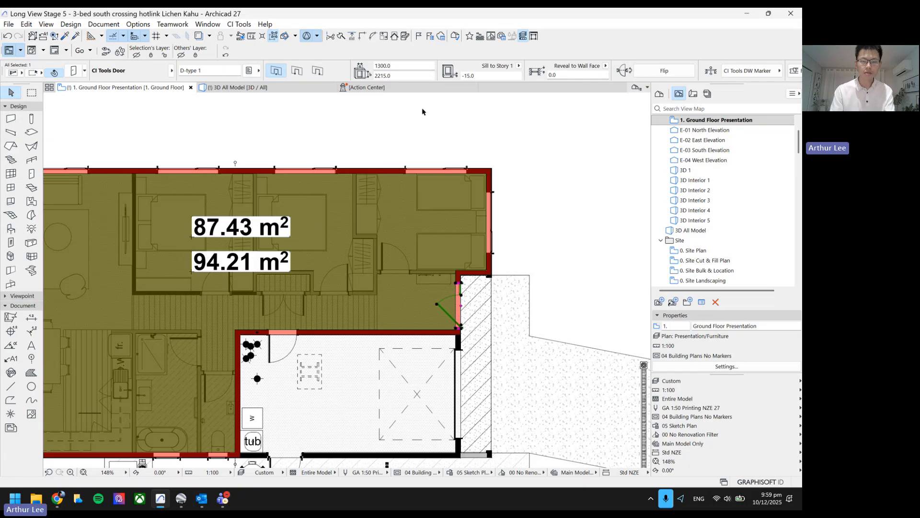
Switch back to ECCHO and start a new entry described as W10, keeping the data source calculated from glazing and framing data
{"action": "left_click", "coordinate": [59, 504]}
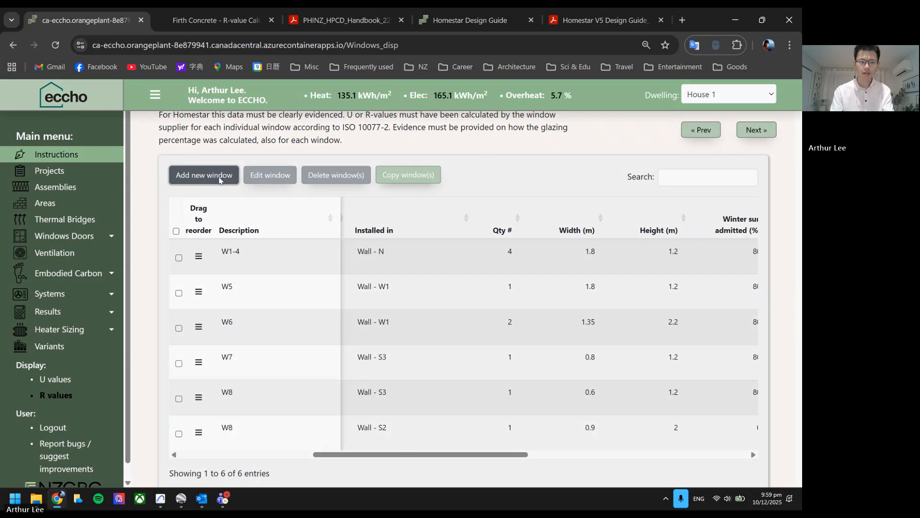
{"action": "left_click", "coordinate": [219, 180]}
{"action": "left_click", "coordinate": [362, 144]}
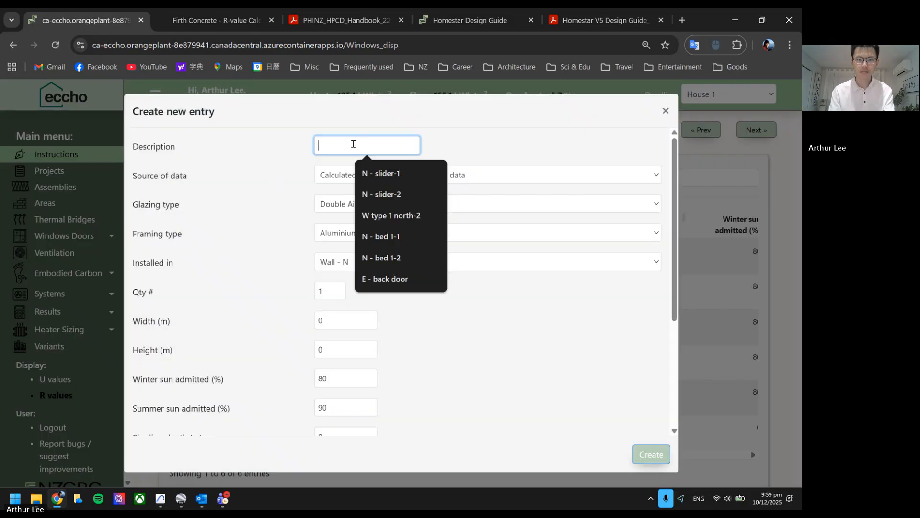
{"action": "type", "text": "W"}
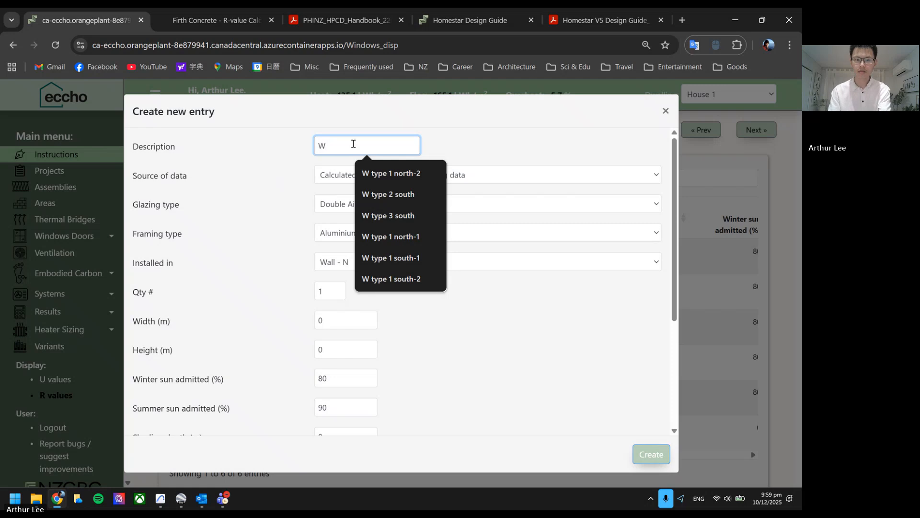
{"action": "type", "text": "10"}
{"action": "left_click", "coordinate": [399, 125]}
{"action": "left_click", "coordinate": [377, 174]}
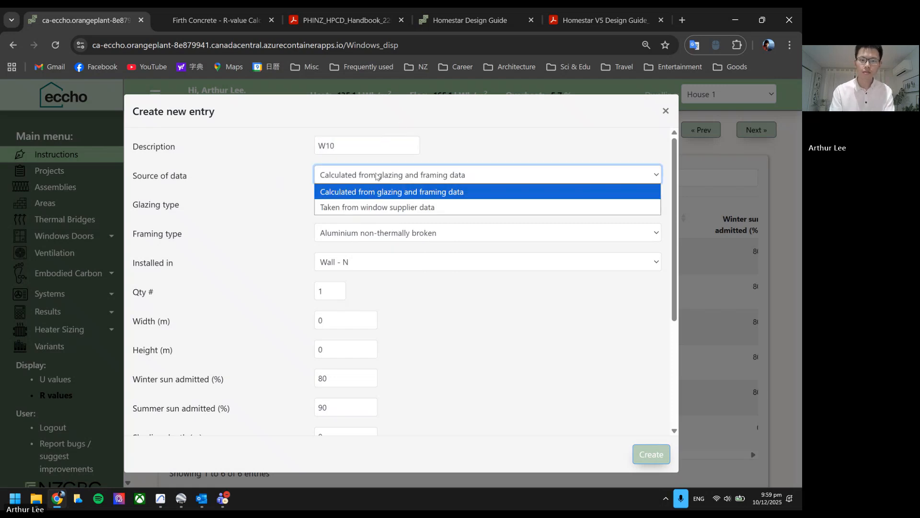
{"action": "left_click", "coordinate": [376, 175]}
Set W10's glazing to Double Low-e Arg (Ug=1.10), its framing to Aluminium thermally broken and its installed location to Wall - E2
{"action": "left_click", "coordinate": [370, 203]}
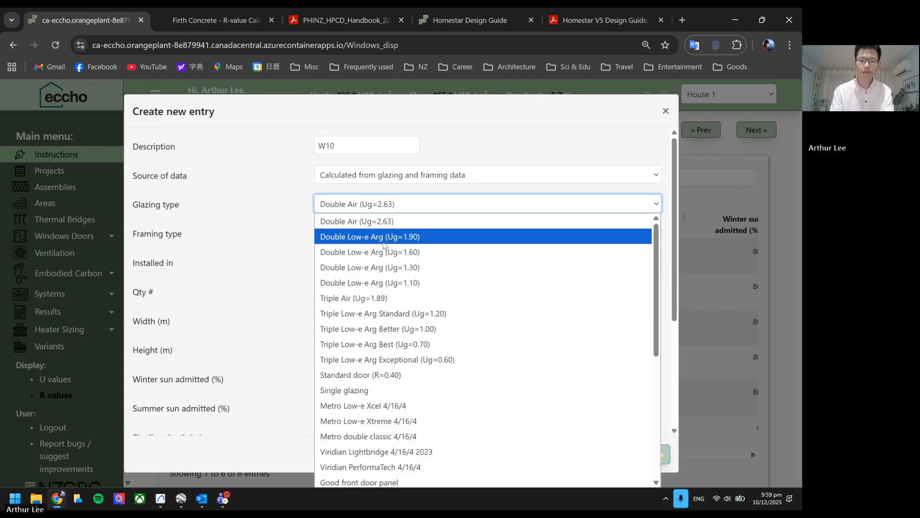
{"action": "left_click", "coordinate": [386, 284]}
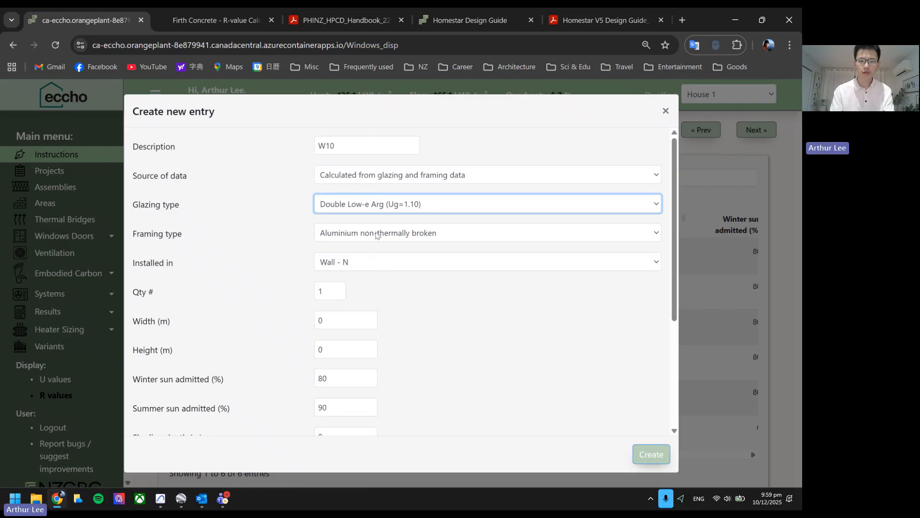
{"action": "left_click", "coordinate": [379, 233]}
{"action": "left_click", "coordinate": [377, 265]}
{"action": "left_click", "coordinate": [366, 262]}
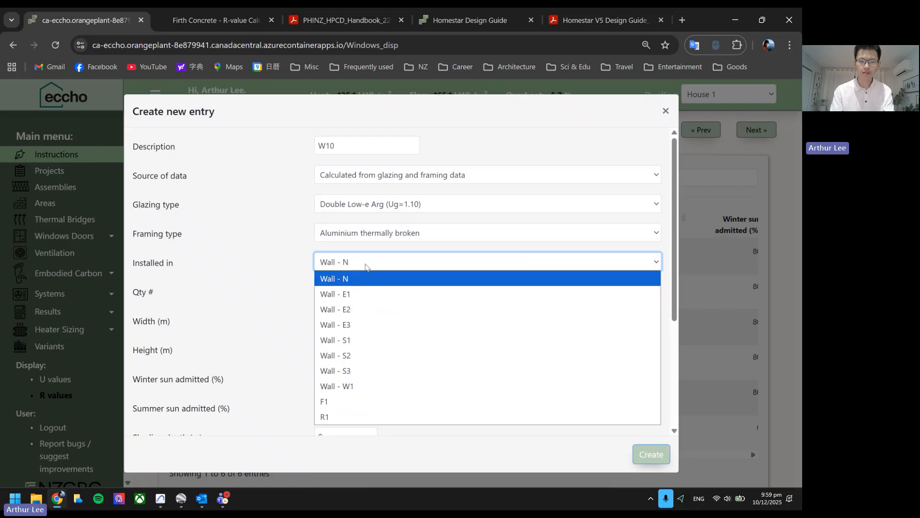
{"action": "left_click", "coordinate": [355, 309]}
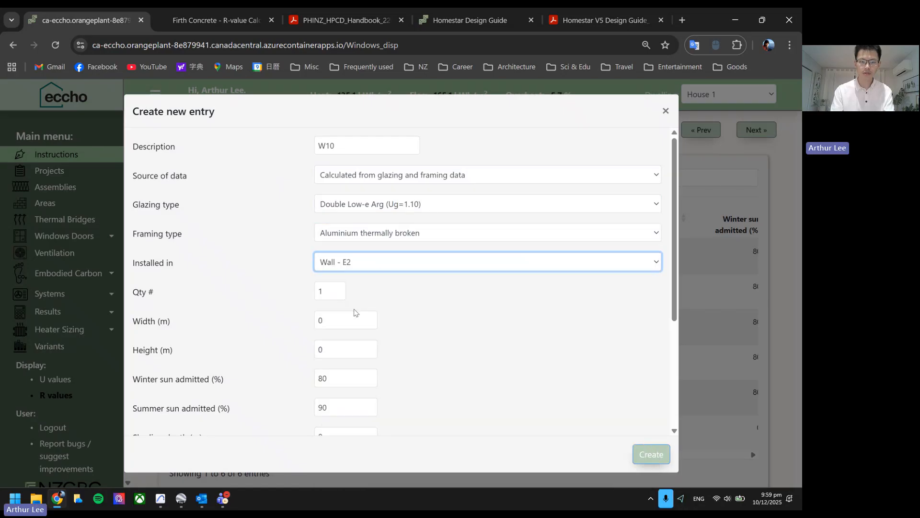
Set W10's width to 1 m and its height to 2.2 m
{"action": "scroll", "coordinate": [357, 287], "scroll_direction": "down", "scroll_amount": 1}
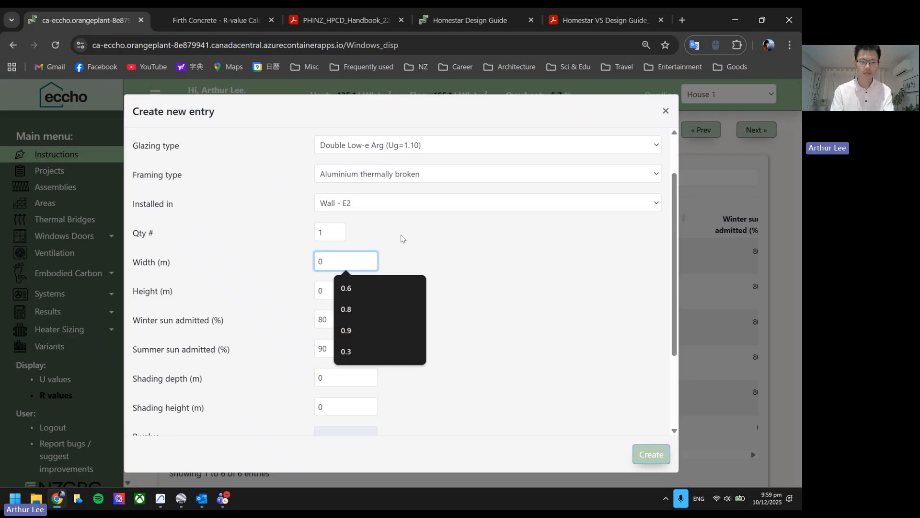
{"action": "left_click_drag", "start_coordinate": [340, 261], "coordinate": [283, 265]}
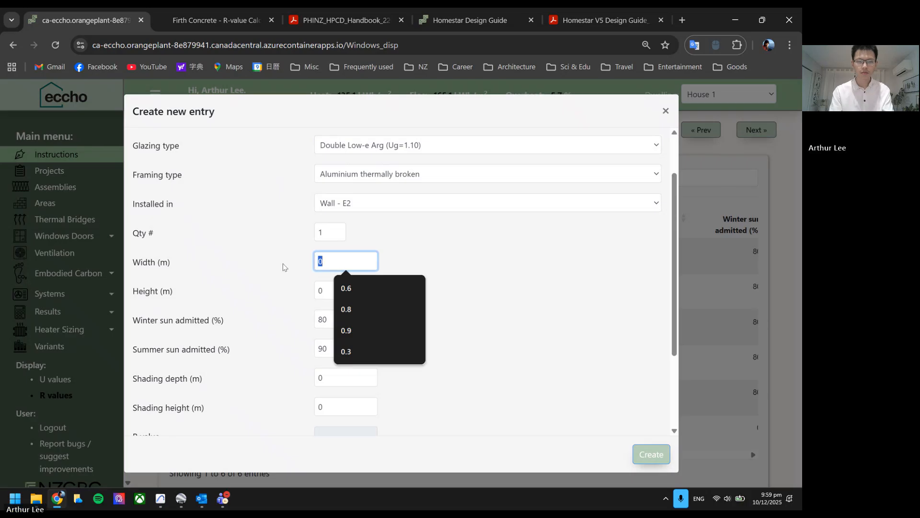
{"action": "type", "text": "1"}
{"action": "left_click", "coordinate": [384, 253]}
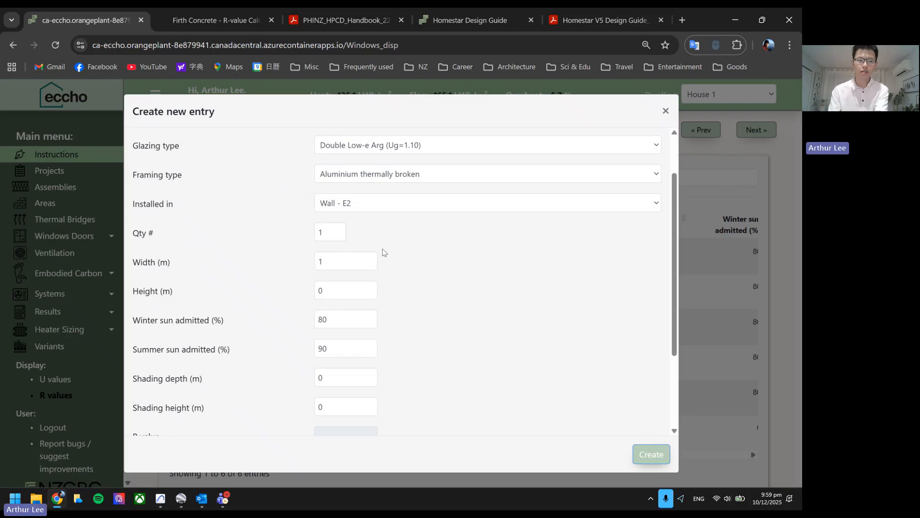
{"action": "left_click_drag", "start_coordinate": [342, 285], "coordinate": [294, 288]}
{"action": "type", "text": "2.2"}
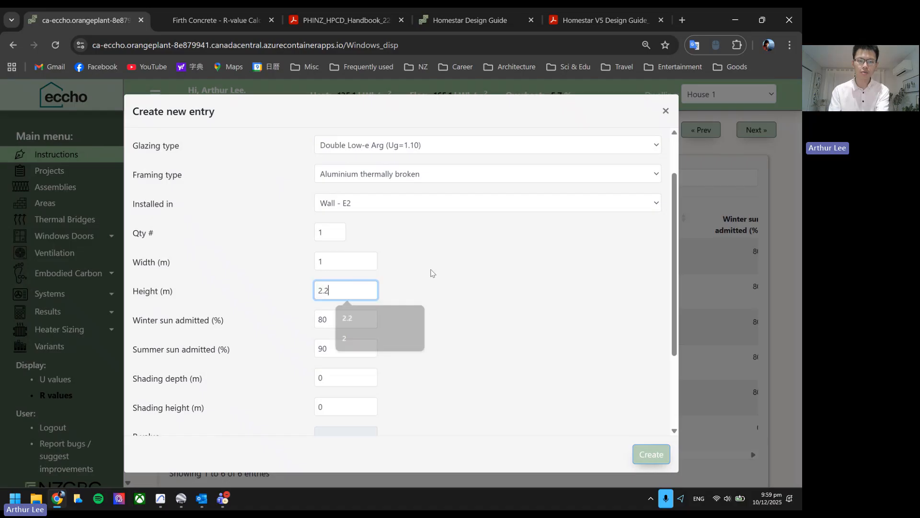
{"action": "left_click", "coordinate": [433, 273]}
Set W10's shading depth to 0.9 m and its shading height to 0.1 m
{"action": "scroll", "coordinate": [411, 299], "scroll_direction": "down", "scroll_amount": 1}
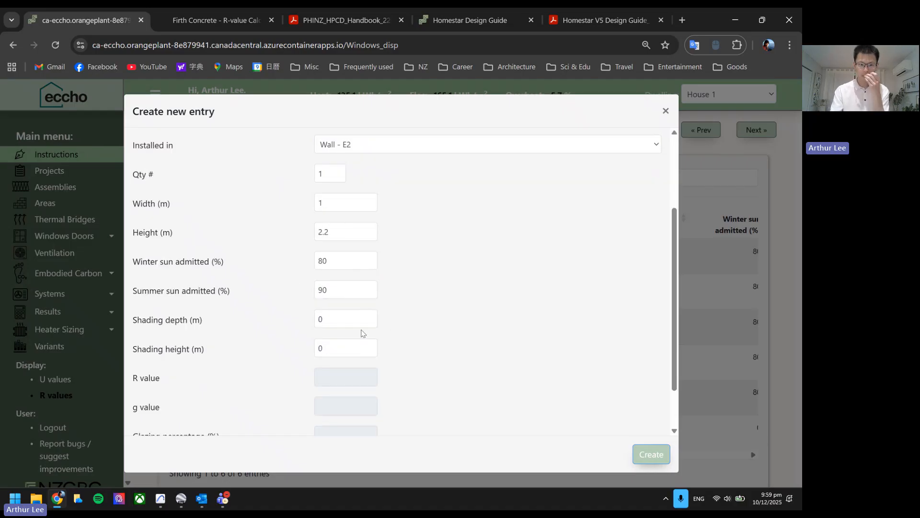
{"action": "left_click", "coordinate": [335, 320]}
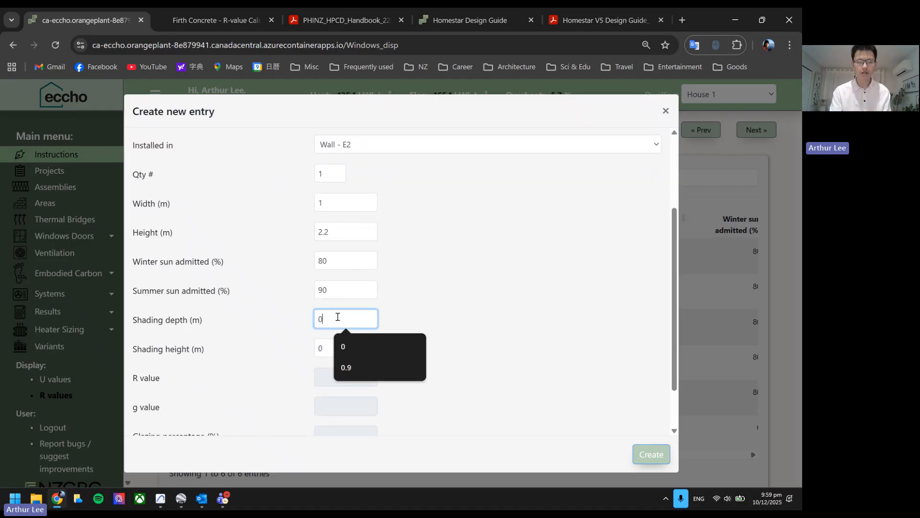
{"action": "left_click_drag", "start_coordinate": [337, 317], "coordinate": [276, 323]}
{"action": "scroll", "coordinate": [374, 297], "scroll_direction": "down", "scroll_amount": 1}
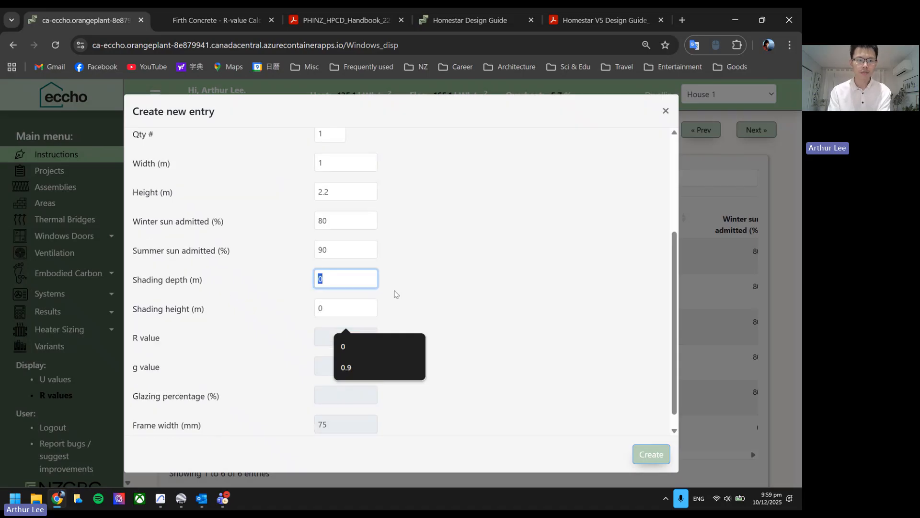
{"action": "type", "text": "0.9"}
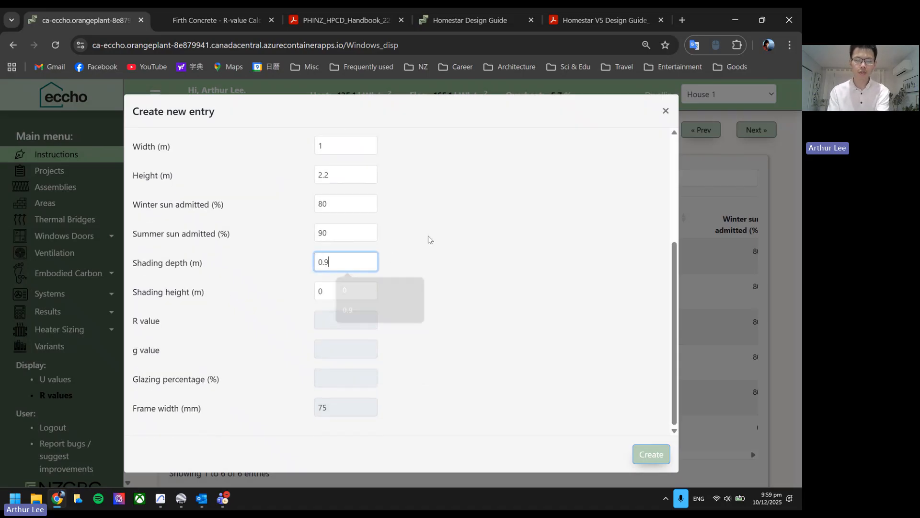
{"action": "left_click", "coordinate": [345, 288]}
{"action": "left_click_drag", "start_coordinate": [345, 285], "coordinate": [293, 289]}
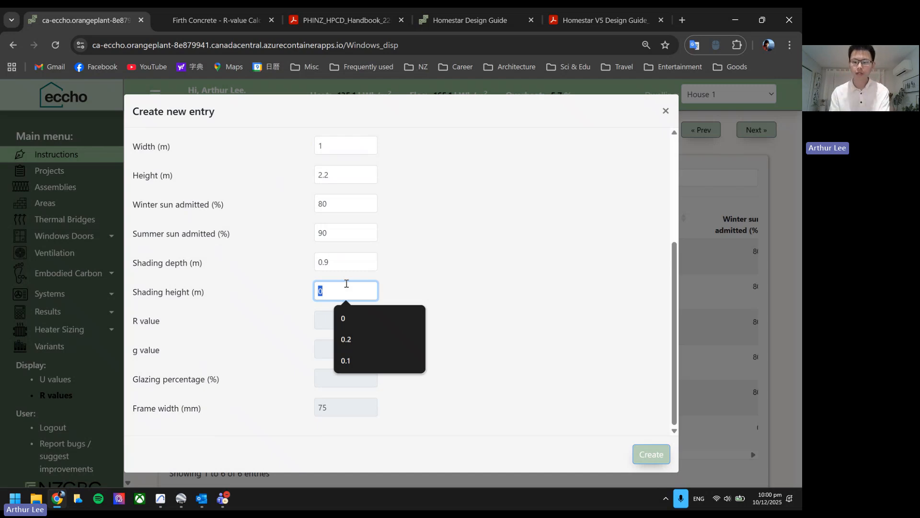
{"action": "type", "text": ".1"}
{"action": "left_click", "coordinate": [412, 276]}
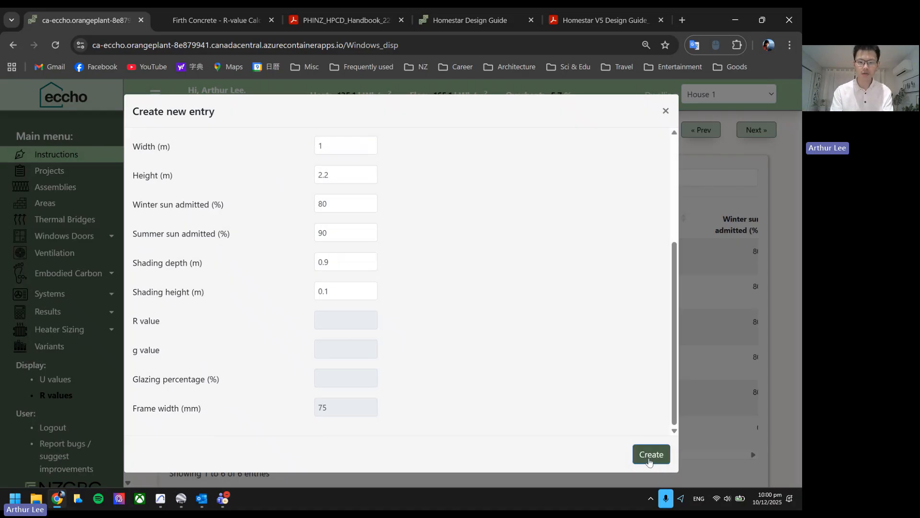
{"action": "left_click", "coordinate": [648, 456]}
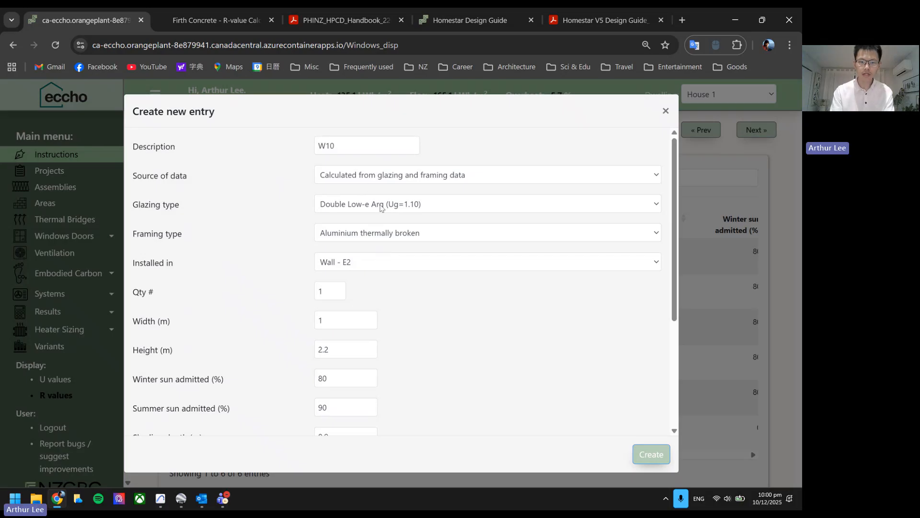
Change W10's glazing type to Standard door (R=0.50) and create the entry
{"action": "left_click", "coordinate": [411, 206]}
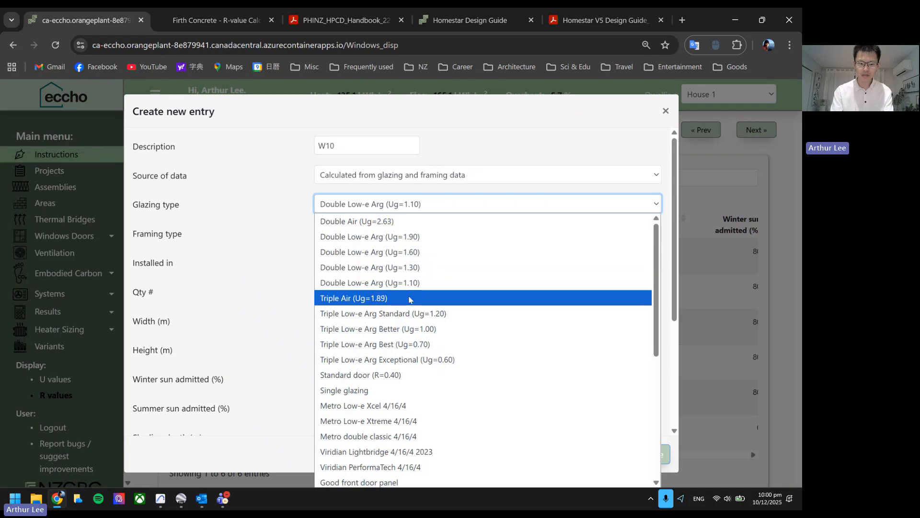
{"action": "scroll", "coordinate": [402, 293], "scroll_direction": "down", "scroll_amount": 5}
{"action": "scroll", "coordinate": [389, 268], "scroll_direction": "down", "scroll_amount": 1}
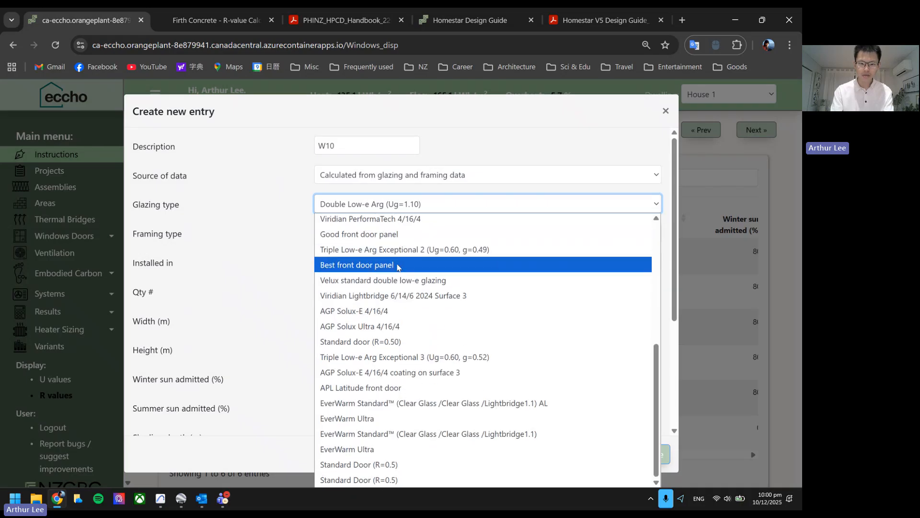
{"action": "left_click", "coordinate": [393, 342]}
{"action": "left_click", "coordinate": [645, 454]}
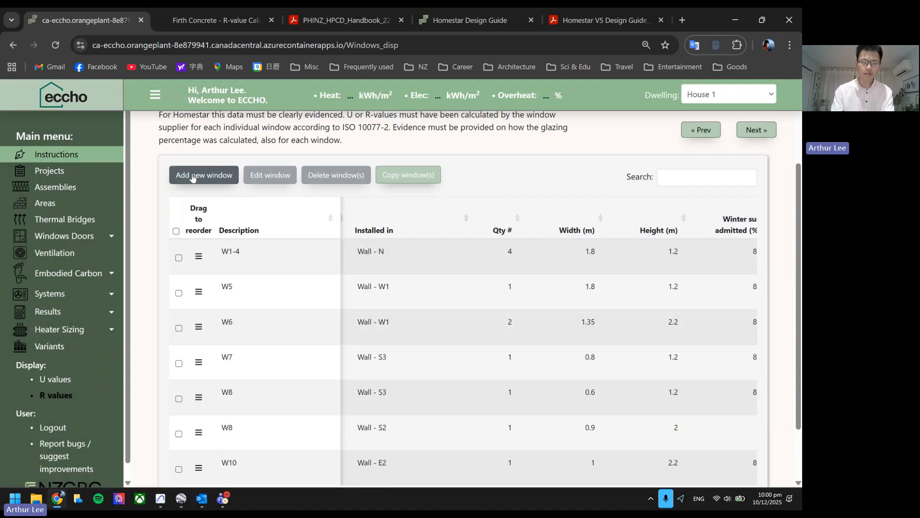
Duplicate the W10 entry and rename the copy W10-2
{"action": "scroll", "coordinate": [281, 362], "scroll_direction": "down", "scroll_amount": 2}
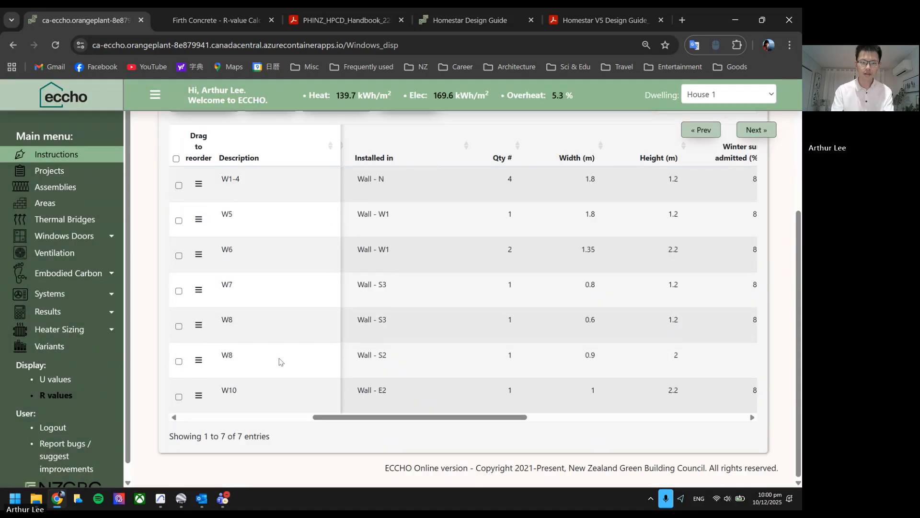
{"action": "left_click", "coordinate": [179, 396]}
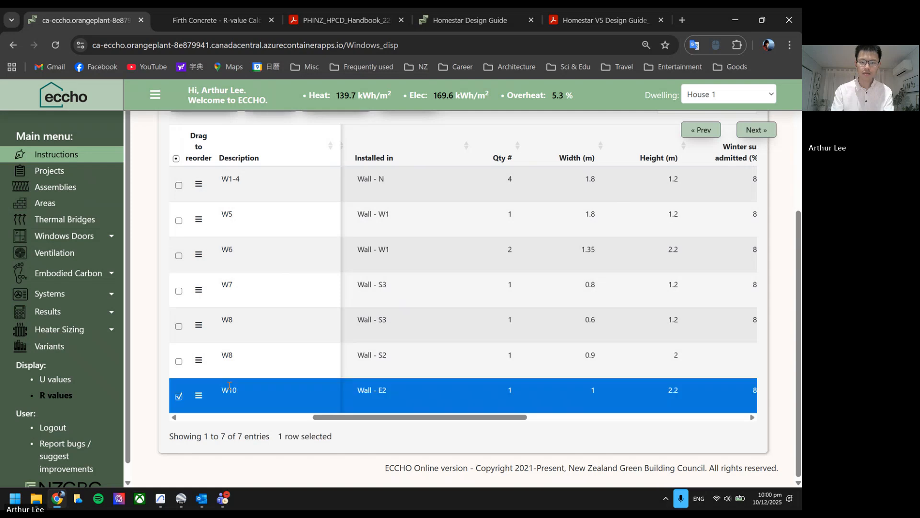
{"action": "scroll", "coordinate": [452, 368], "scroll_direction": "up", "scroll_amount": 5}
{"action": "left_click", "coordinate": [425, 282]}
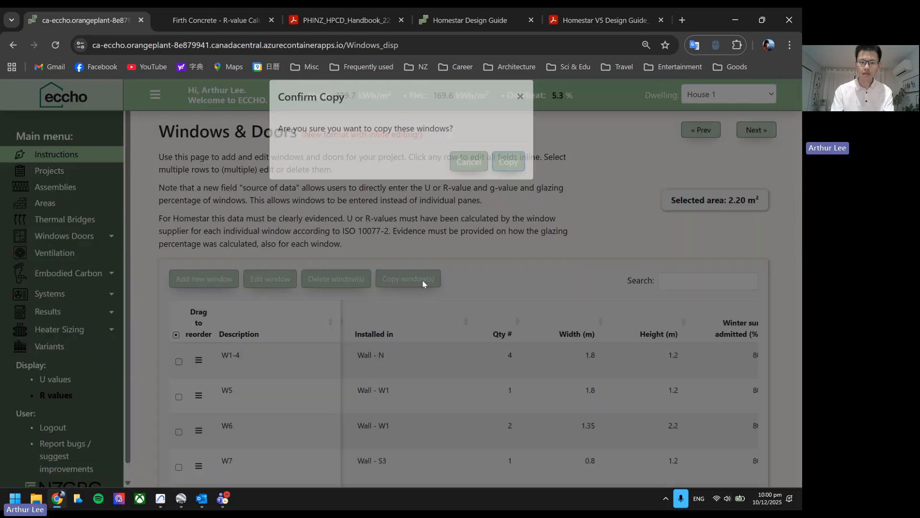
{"action": "left_click", "coordinate": [507, 176]}
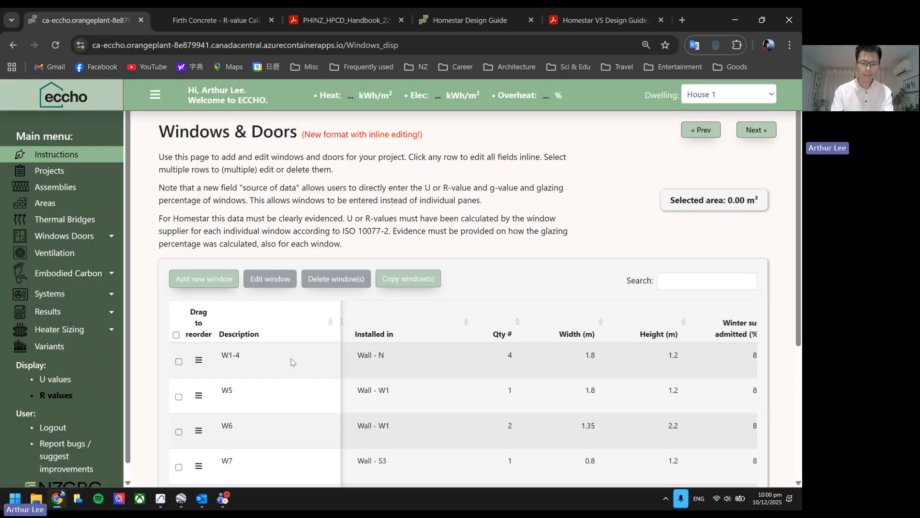
{"action": "scroll", "coordinate": [270, 384], "scroll_direction": "down", "scroll_amount": 5}
{"action": "left_click", "coordinate": [258, 391]}
{"action": "left_click_drag", "start_coordinate": [282, 395], "coordinate": [251, 398]}
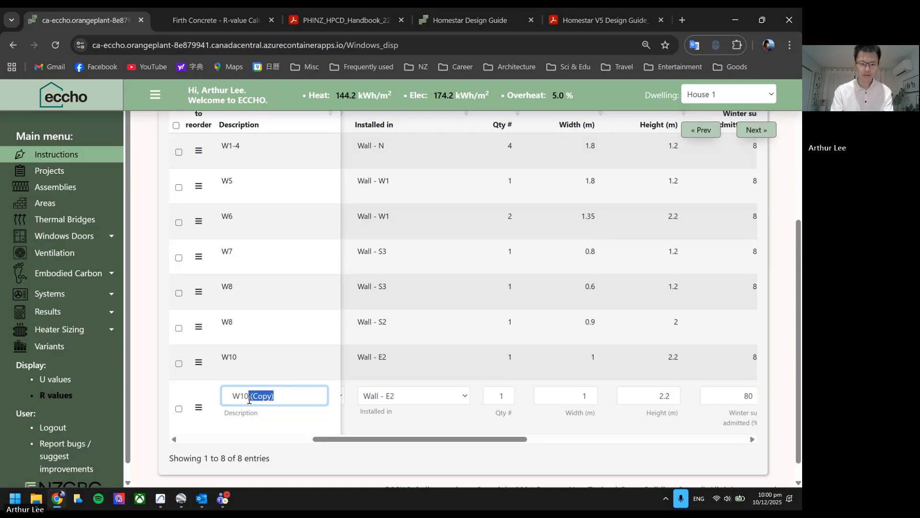
{"action": "key", "text": "BackSpace"}
{"action": "type", "text": "-2"}
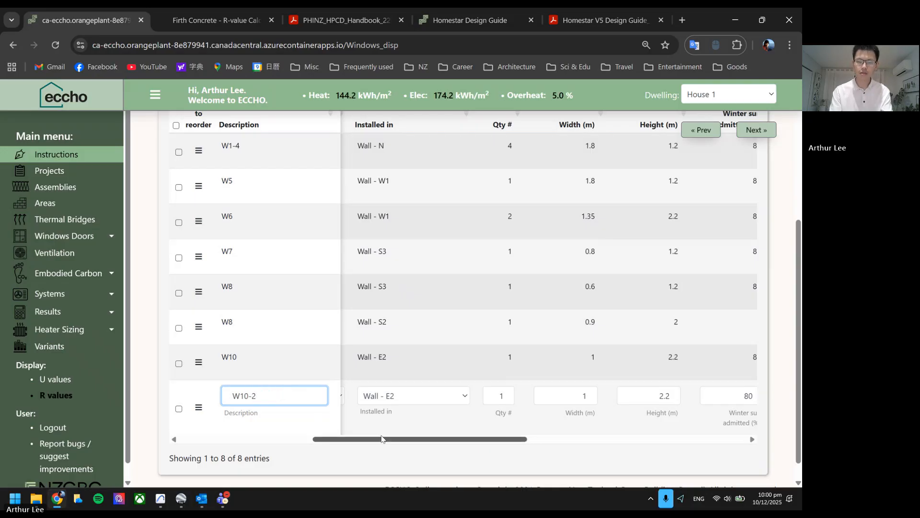
Set W10-2's width to 0.3 m
{"action": "mouse_move", "coordinate": [386, 438]}
{"action": "left_mouse_down"}
{"action": "mouse_move", "coordinate": [527, 439]}
{"action": "mouse_move", "coordinate": [593, 422]}
{"action": "mouse_move", "coordinate": [342, 461]}
{"action": "mouse_move", "coordinate": [264, 448]}
{"action": "left_mouse_up"}
{"action": "left_click", "coordinate": [416, 397]}
{"action": "type", "text": "0.3"}
Duplicate the W5 entry and rename the copy W11
{"action": "scroll", "coordinate": [265, 259], "scroll_direction": "up", "scroll_amount": 1}
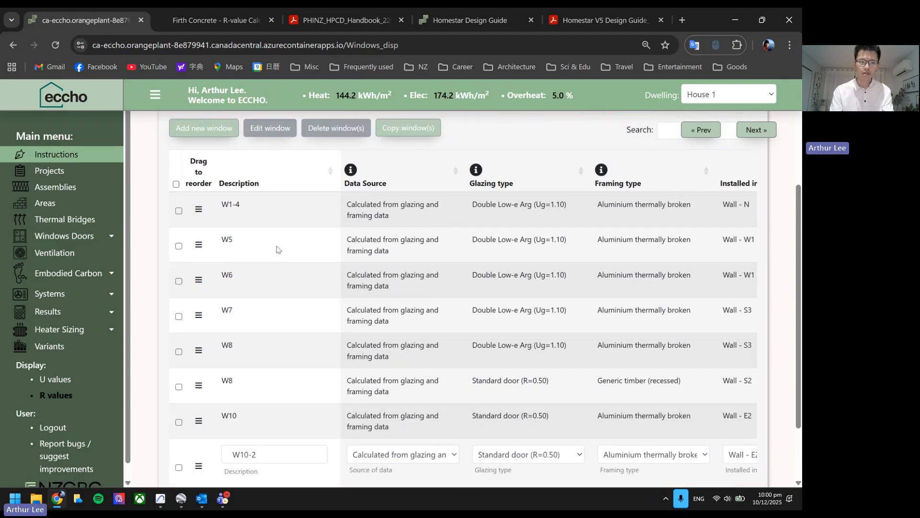
{"action": "left_click", "coordinate": [179, 246]}
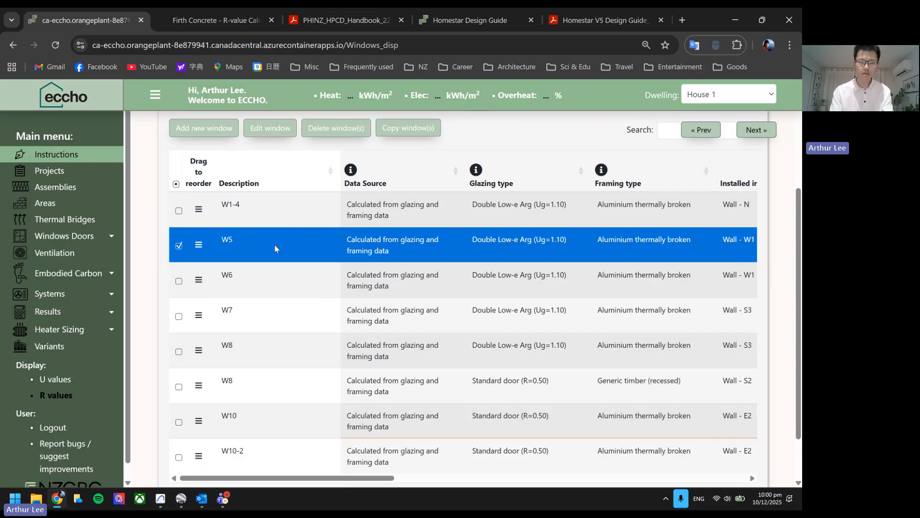
{"action": "scroll", "coordinate": [274, 244], "scroll_direction": "down", "scroll_amount": 1}
{"action": "scroll", "coordinate": [276, 248], "scroll_direction": "up", "scroll_amount": 3}
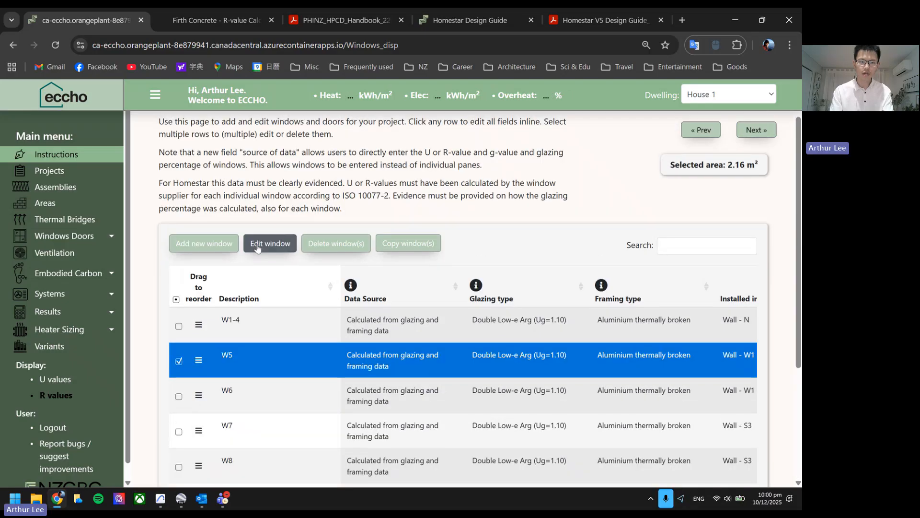
{"action": "left_click", "coordinate": [401, 241]}
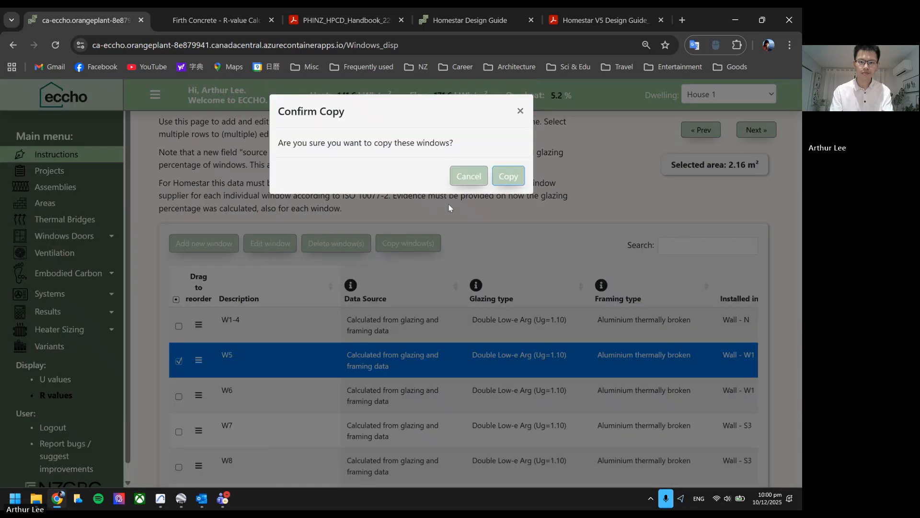
{"action": "left_click", "coordinate": [506, 177]}
{"action": "scroll", "coordinate": [295, 380], "scroll_direction": "down", "scroll_amount": 4}
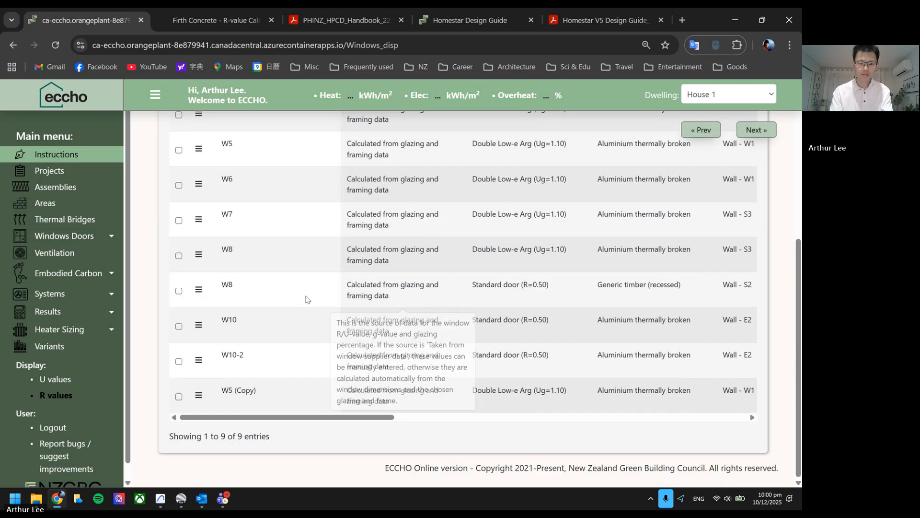
{"action": "left_click", "coordinate": [246, 390]}
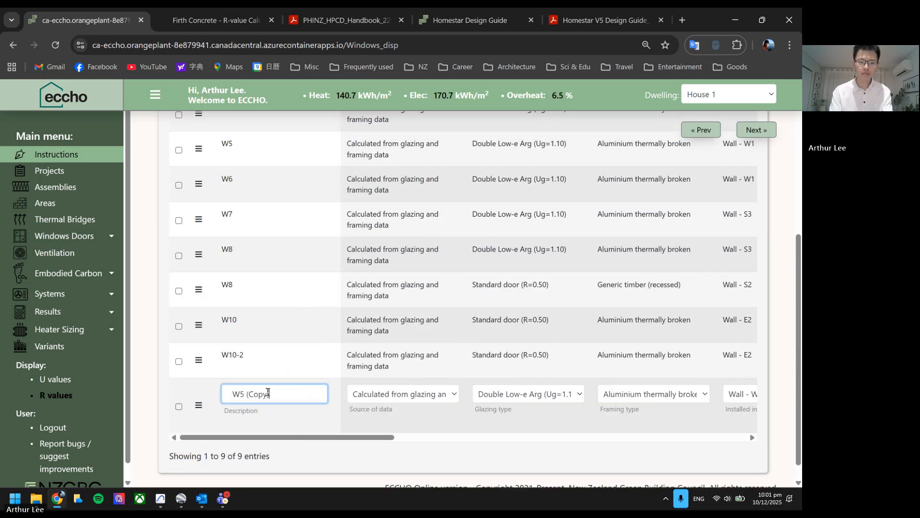
{"action": "key", "text": "ctrl+a"}
{"action": "type", "text": "W11"}
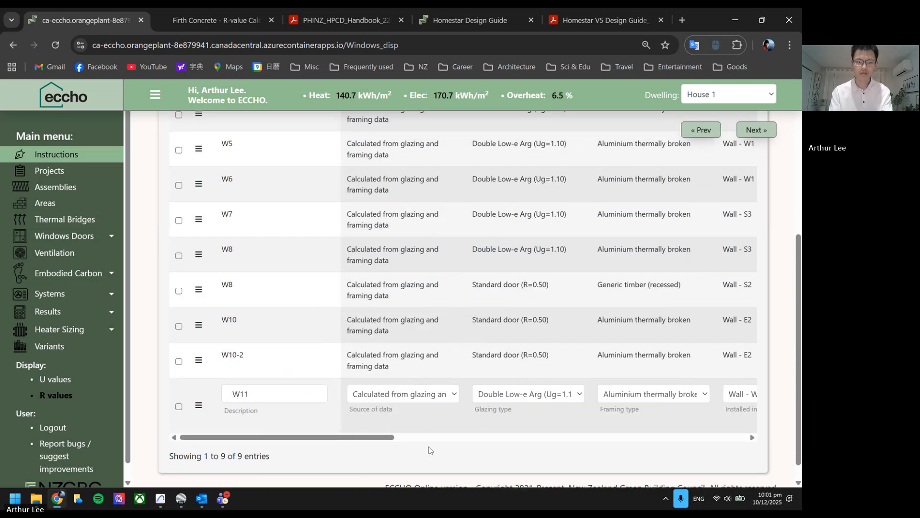
{"action": "key", "text": "Return"}
Change W11's installed location to Wall - E1
{"action": "left_click_drag", "start_coordinate": [382, 420], "coordinate": [477, 417]}
{"action": "left_click", "coordinate": [494, 389]}
{"action": "left_click", "coordinate": [545, 392]}
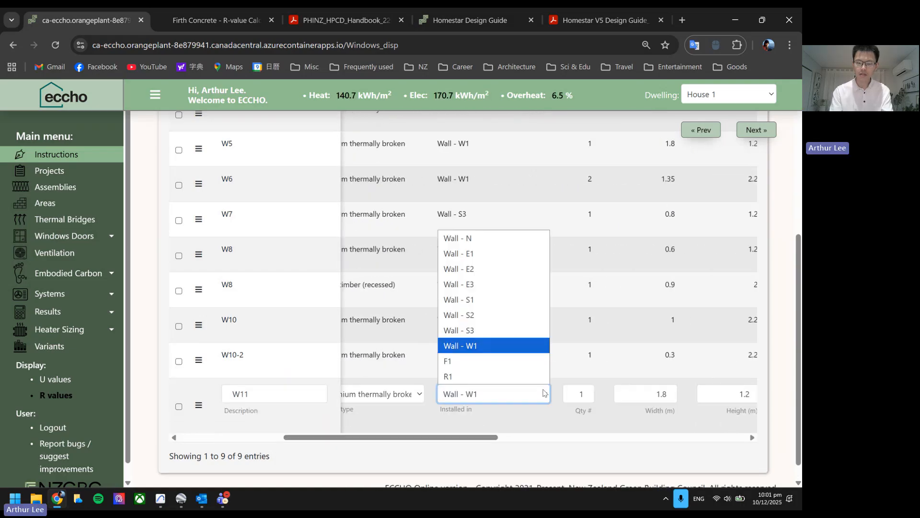
{"action": "left_click", "coordinate": [496, 259]}
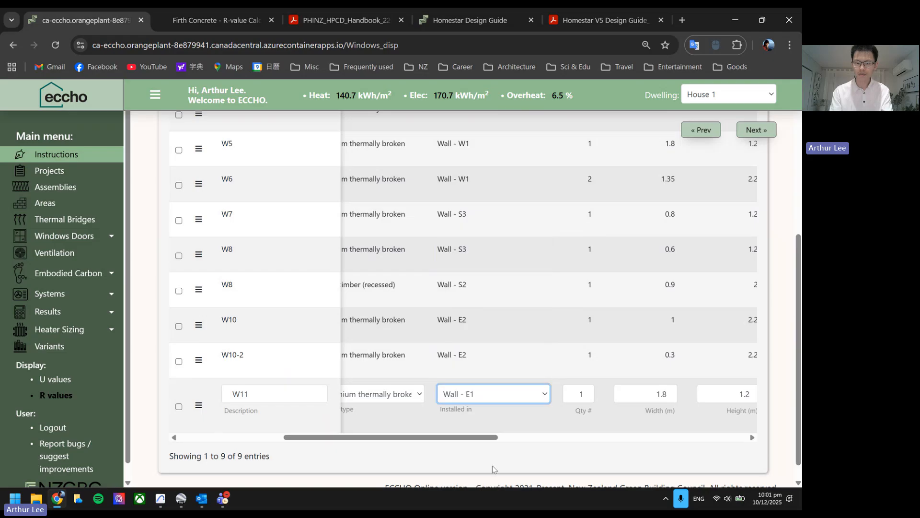
Set W11's height to 0.6 m and save the row
{"action": "left_click_drag", "start_coordinate": [482, 437], "coordinate": [584, 438]}
{"action": "left_click", "coordinate": [471, 390]}
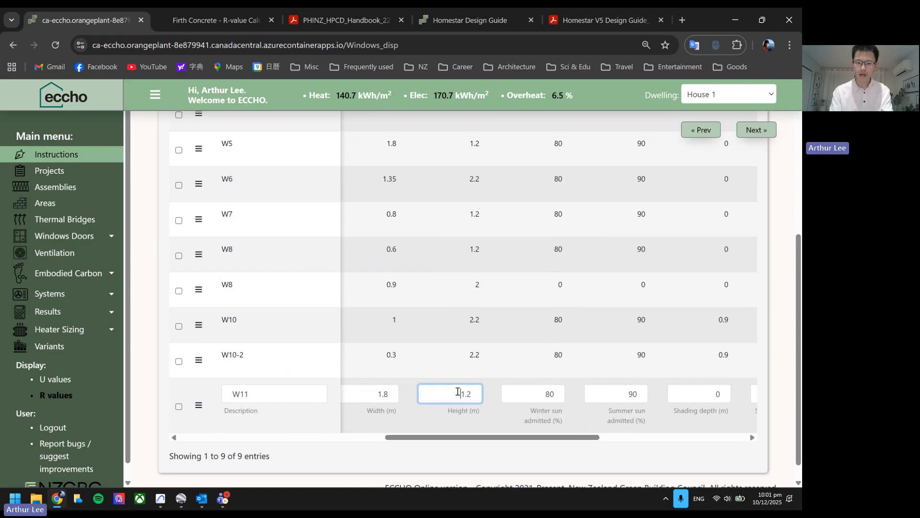
{"action": "key", "text": "ctrl+a"}
{"action": "type", "text": "0.6"}
{"action": "key", "text": "Return"}
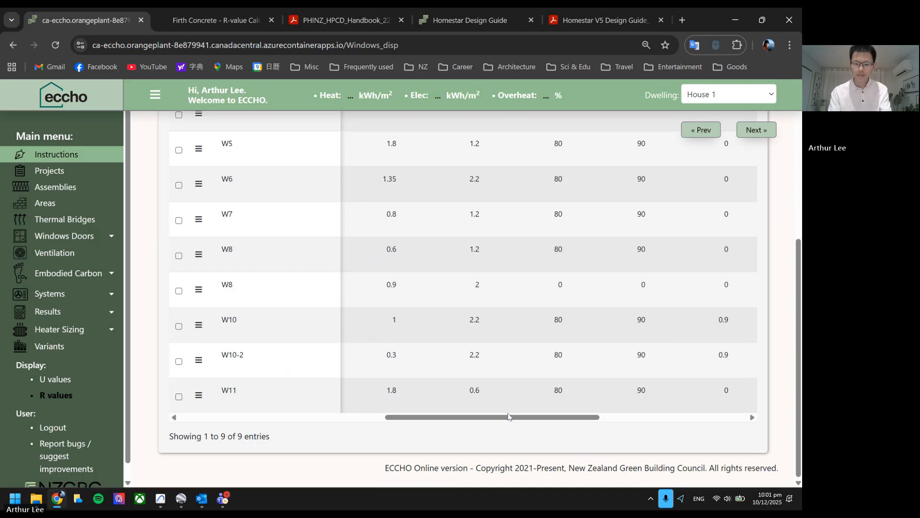
Review the glazing, framing and installed location of all window and door entries from W1-4 to W11
{"action": "left_click_drag", "start_coordinate": [513, 418], "coordinate": [287, 412]}
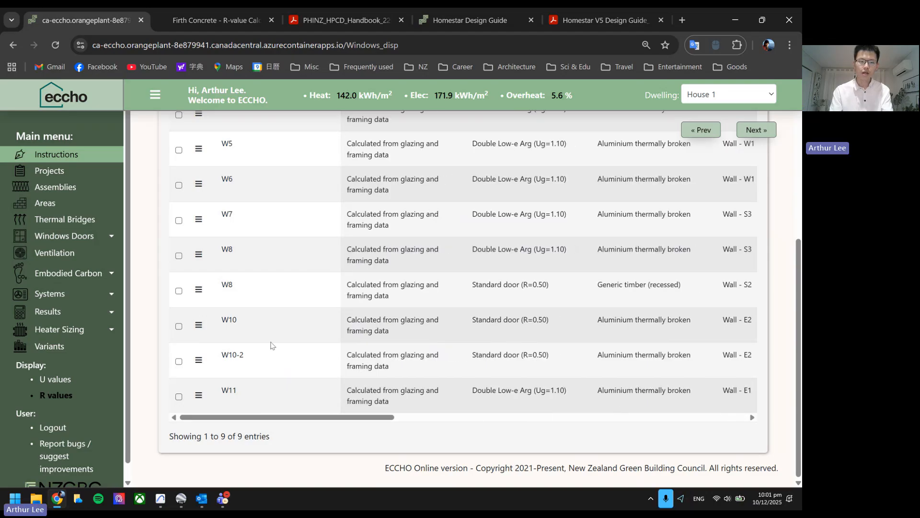
{"action": "scroll", "coordinate": [250, 346], "scroll_direction": "up", "scroll_amount": 5}
{"action": "scroll", "coordinate": [307, 312], "scroll_direction": "down", "scroll_amount": 4}
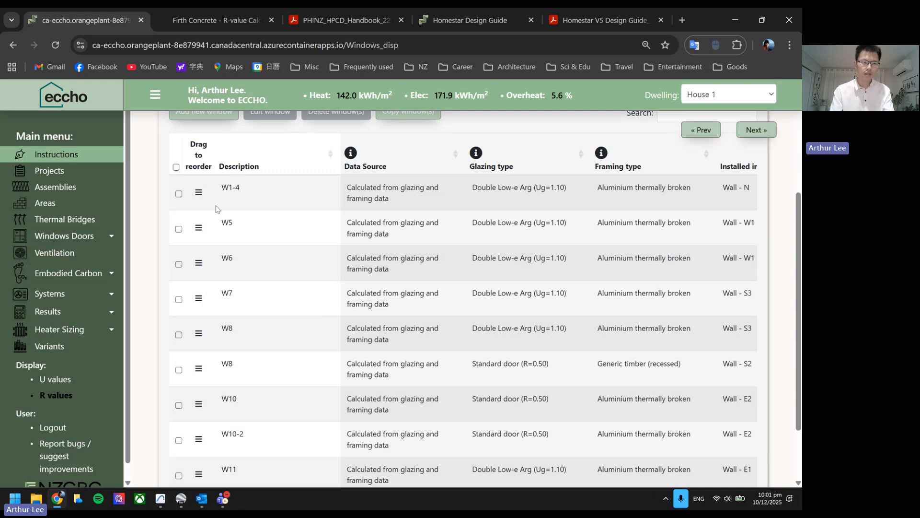
{"action": "scroll", "coordinate": [255, 302], "scroll_direction": "down", "scroll_amount": 2}
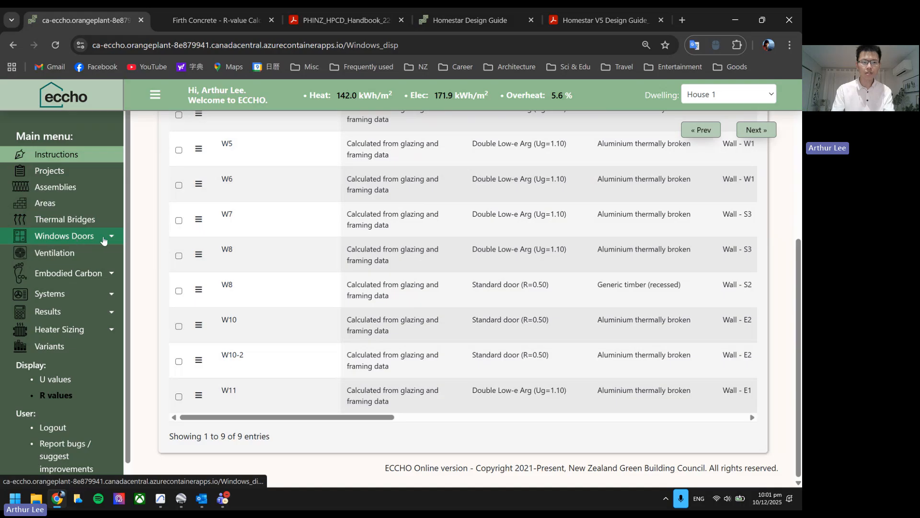
Open the Ventilation page and choose Intermittent kitchen and bathroom extract > Natural for the ventilation fans
{"action": "left_click", "coordinate": [73, 257]}
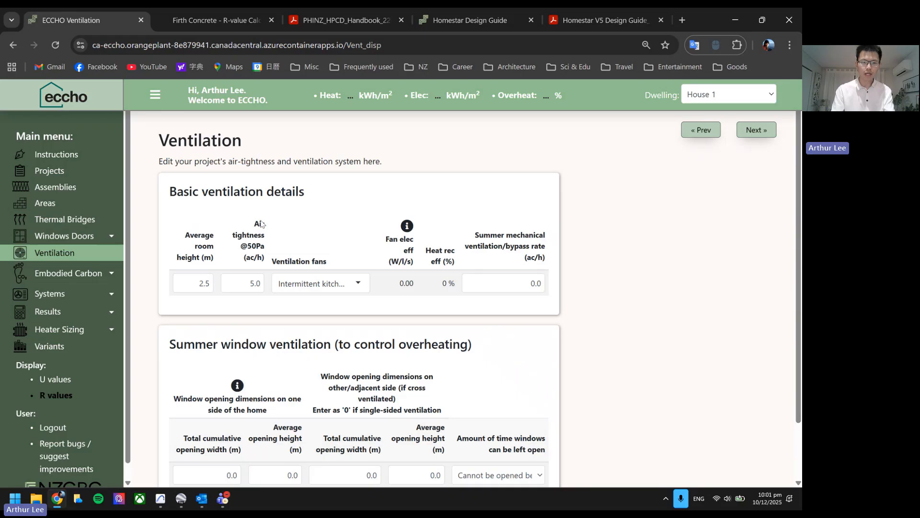
{"action": "scroll", "coordinate": [288, 218], "scroll_direction": "down", "scroll_amount": 2}
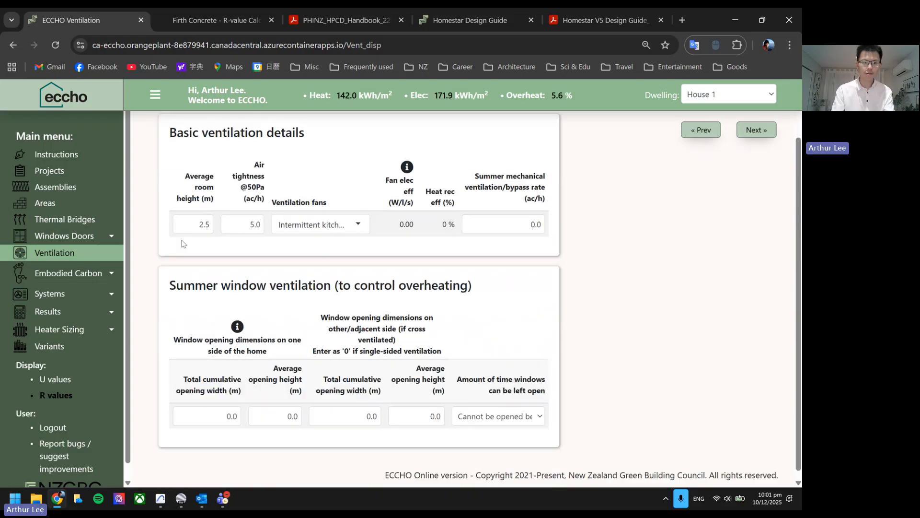
{"action": "left_click", "coordinate": [311, 225]}
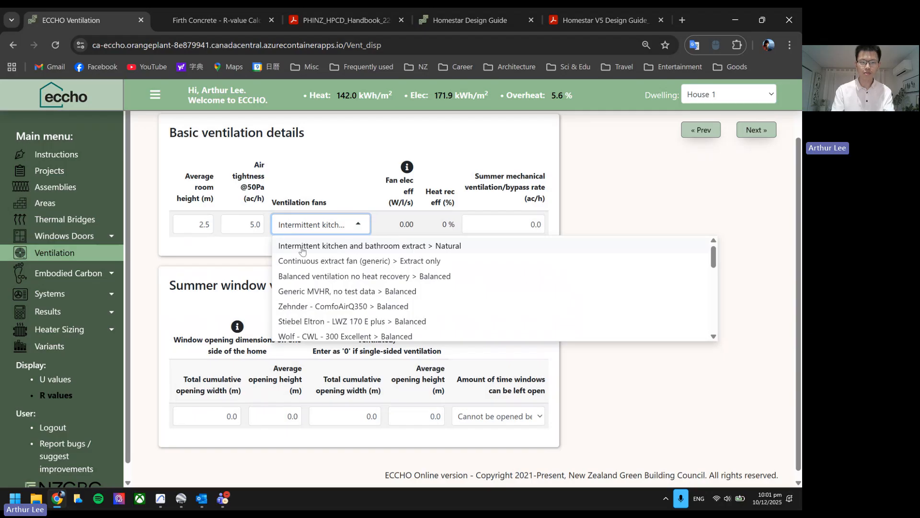
{"action": "left_click", "coordinate": [420, 246]}
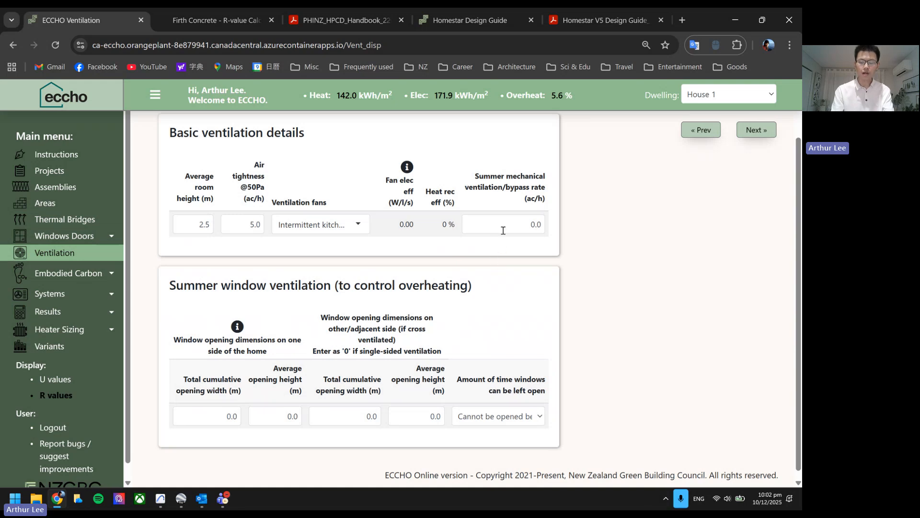
Examine the summer window ventilation section for controlling overheating
{"action": "scroll", "coordinate": [273, 312], "scroll_direction": "down", "scroll_amount": 1}
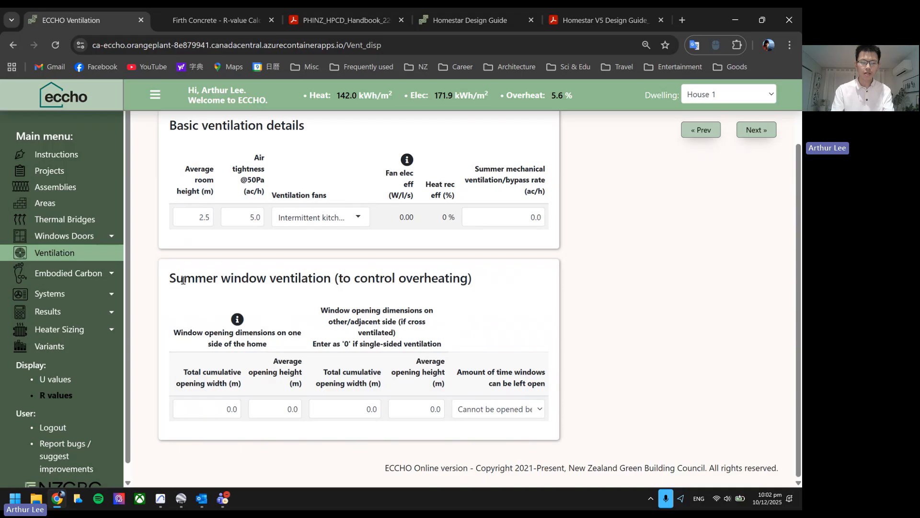
{"action": "left_click_drag", "start_coordinate": [183, 280], "coordinate": [405, 279]}
{"action": "left_click_drag", "start_coordinate": [484, 278], "coordinate": [166, 280]}
{"action": "left_click", "coordinate": [166, 280]}
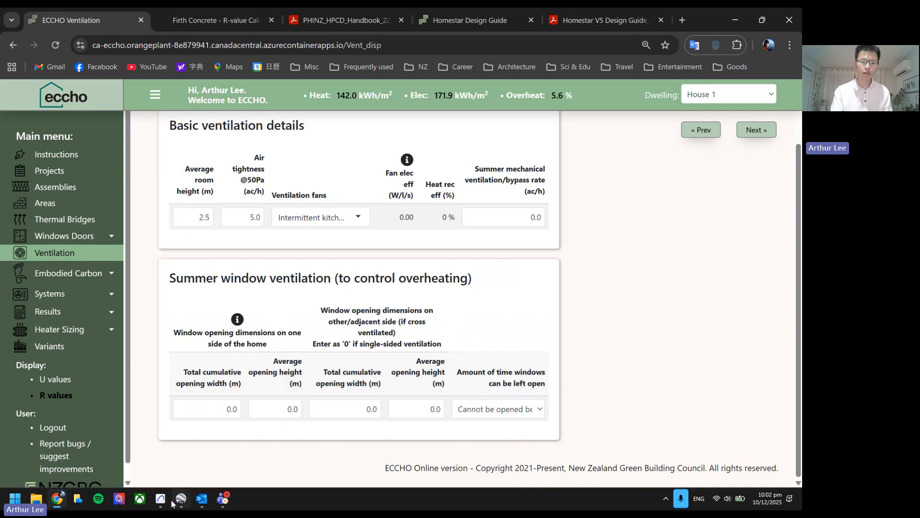
Switch to the Archicad ground floor plan and examine the openable windows along the opposite long exterior walls
{"action": "mouse_move", "coordinate": [165, 502]}
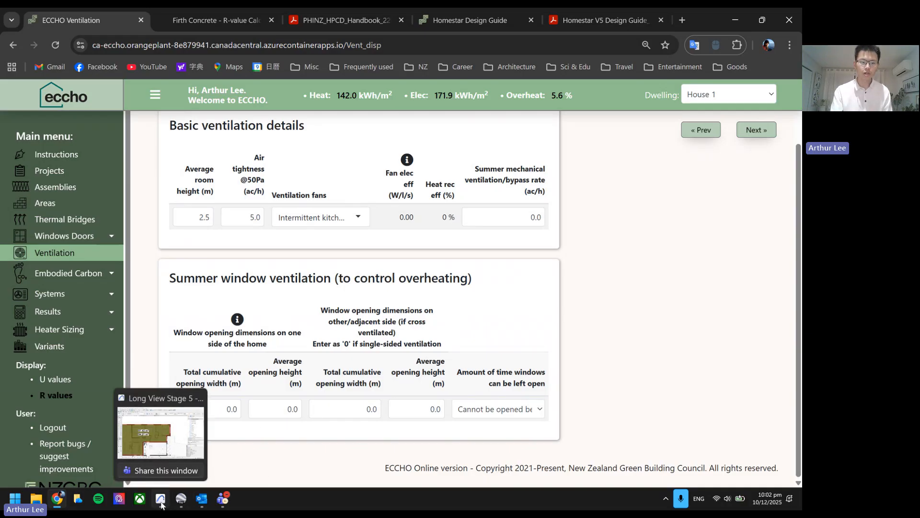
{"action": "left_click", "coordinate": [161, 500]}
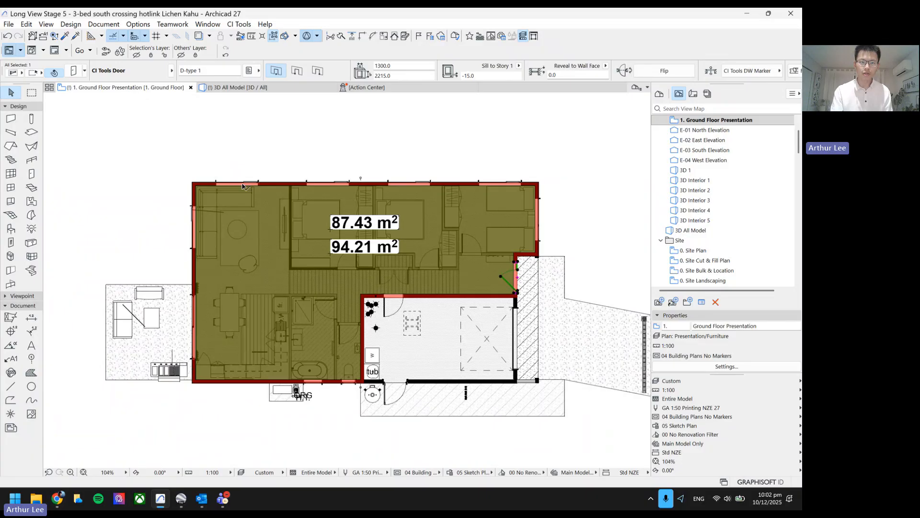
{"action": "scroll", "coordinate": [243, 186], "scroll_direction": "up", "scroll_amount": 5}
{"action": "scroll", "coordinate": [527, 186], "scroll_direction": "right", "scroll_amount": 5}
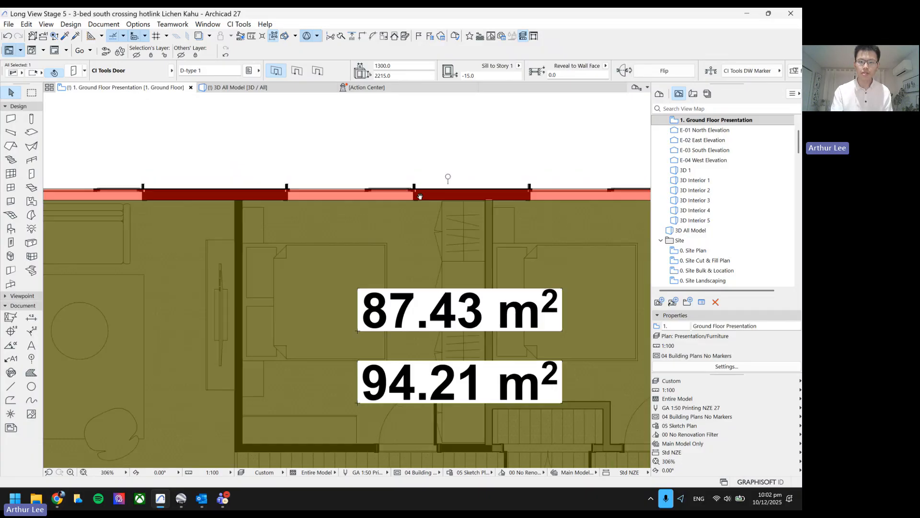
{"action": "scroll", "coordinate": [591, 193], "scroll_direction": "right", "scroll_amount": 3}
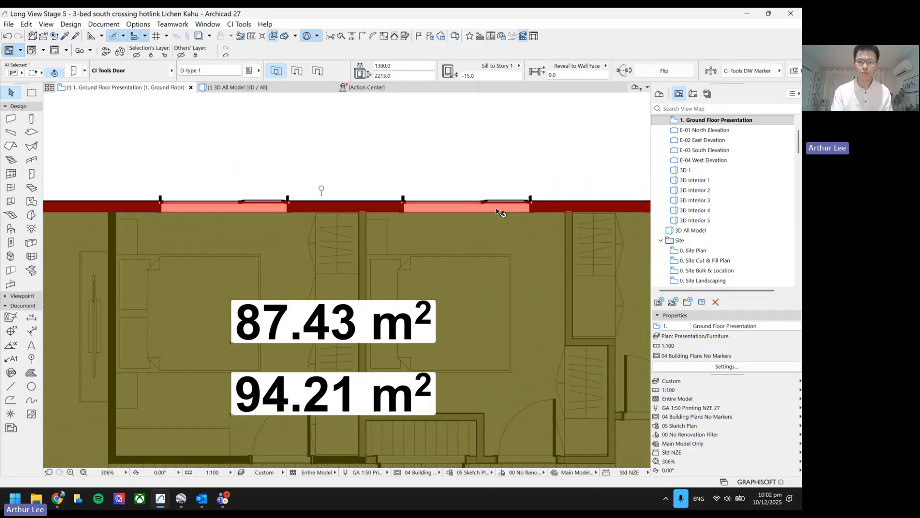
{"action": "scroll", "coordinate": [484, 205], "scroll_direction": "down", "scroll_amount": 5}
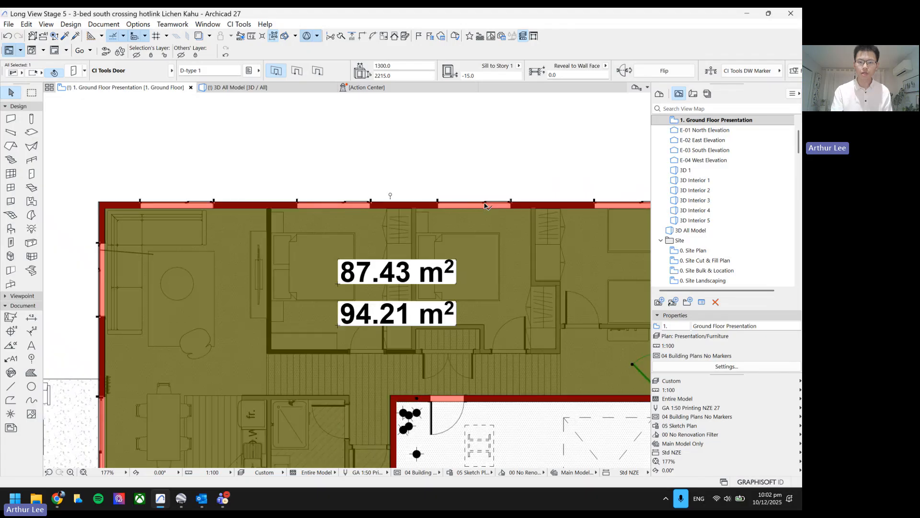
{"action": "scroll", "coordinate": [338, 140], "scroll_direction": "up", "scroll_amount": 3}
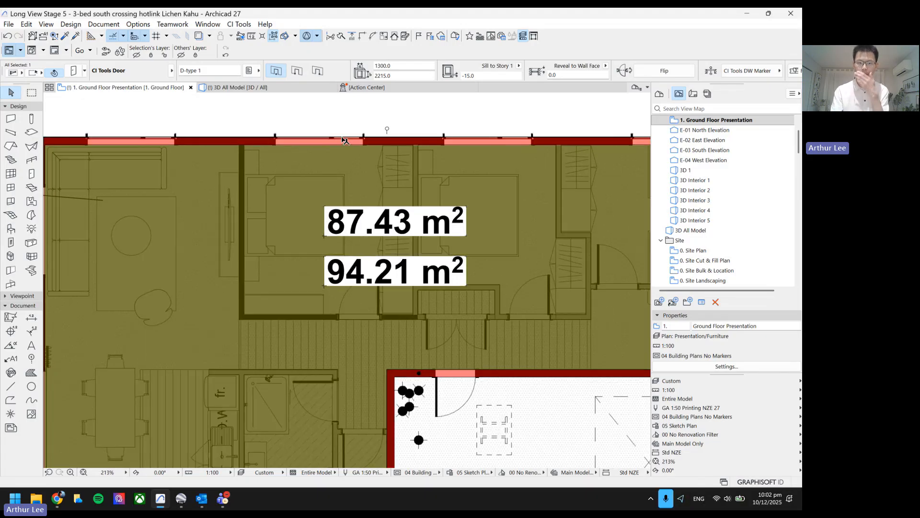
{"action": "scroll", "coordinate": [488, 137], "scroll_direction": "down", "scroll_amount": 2}
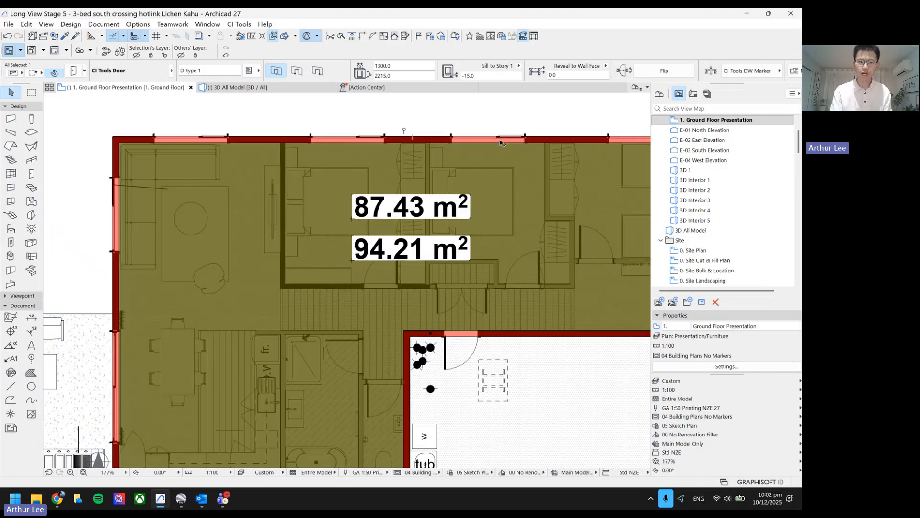
{"action": "left_click_drag", "start_coordinate": [501, 140], "coordinate": [502, 100]}
{"action": "scroll", "coordinate": [503, 103], "scroll_direction": "down", "scroll_amount": 1}
{"action": "scroll", "coordinate": [477, 194], "scroll_direction": "down", "scroll_amount": 1}
{"action": "scroll", "coordinate": [370, 324], "scroll_direction": "down", "scroll_amount": 1}
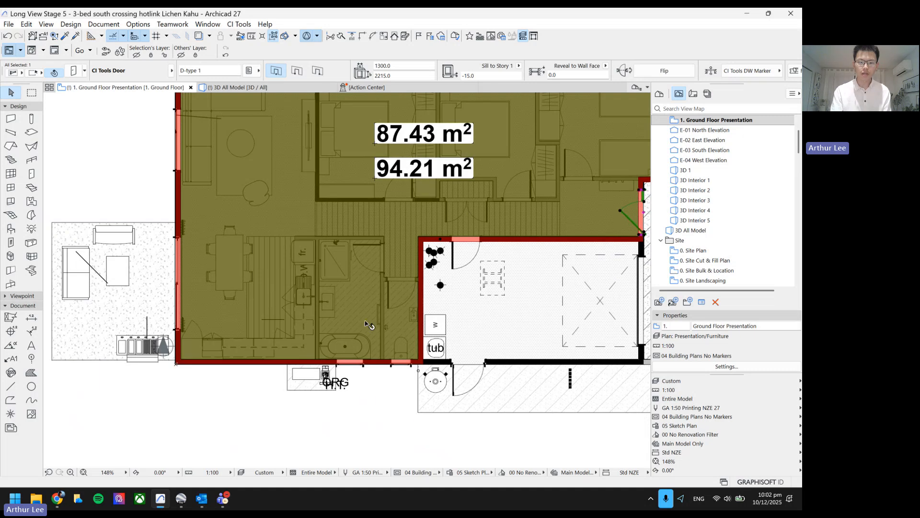
{"action": "scroll", "coordinate": [364, 367], "scroll_direction": "up", "scroll_amount": 3}
{"action": "scroll", "coordinate": [415, 240], "scroll_direction": "down", "scroll_amount": 1}
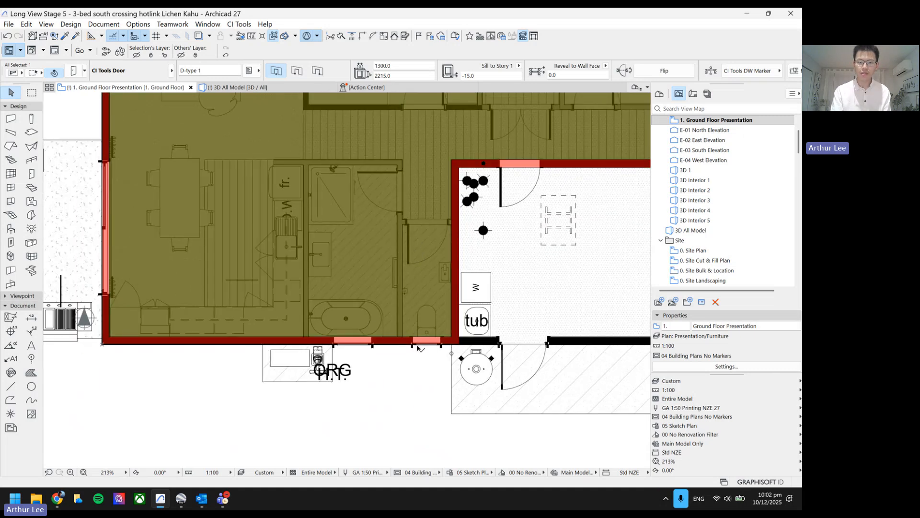
{"action": "scroll", "coordinate": [428, 316], "scroll_direction": "down", "scroll_amount": 3}
{"action": "left_click_drag", "start_coordinate": [425, 305], "coordinate": [376, 340]}
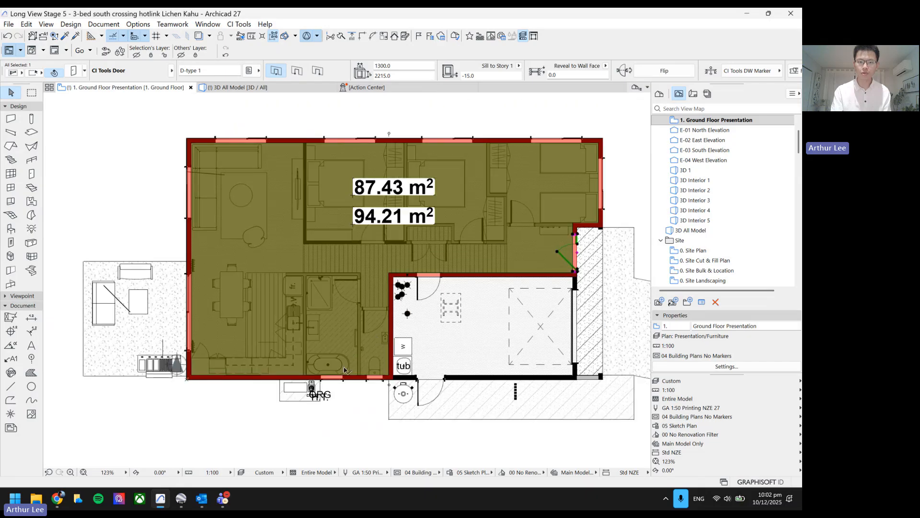
Return to ECCHO and set the total cumulative window opening width to 1.2 m for both sides of the home
{"action": "left_click", "coordinate": [57, 500]}
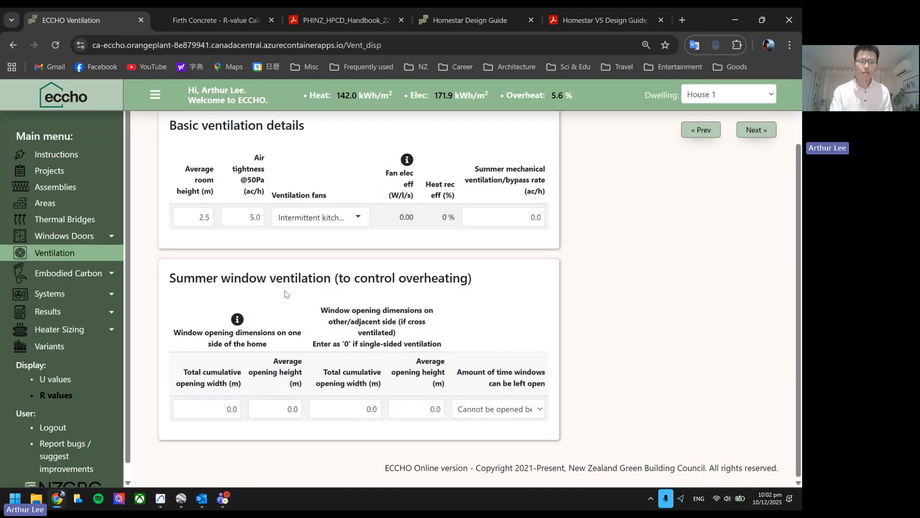
{"action": "double_click", "coordinate": [216, 414]}
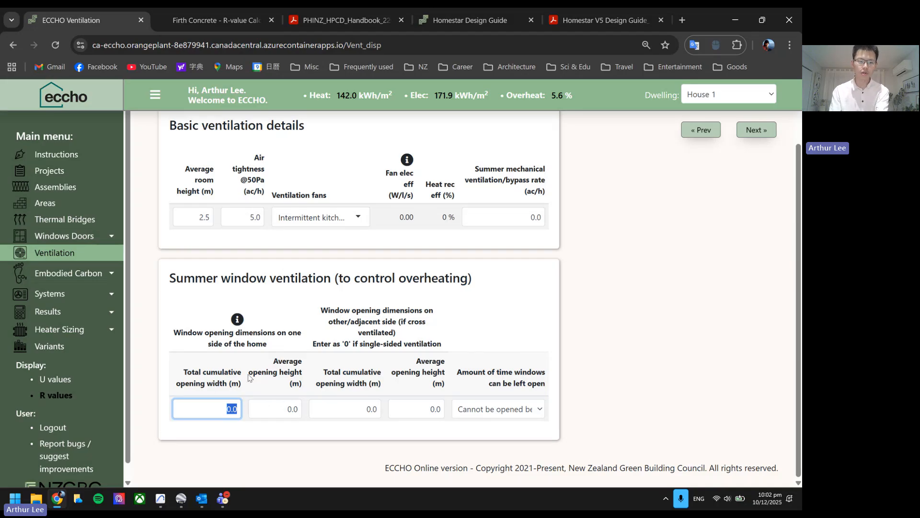
{"action": "type", "text": "1.2"}
{"action": "key", "text": "Tab"}
{"action": "key", "text": "Tab"}
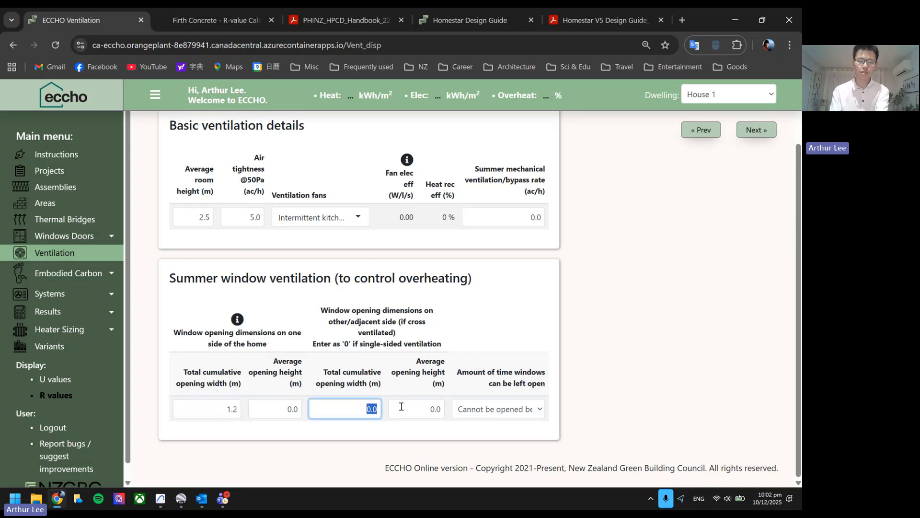
{"action": "type", "text": "1.2"}
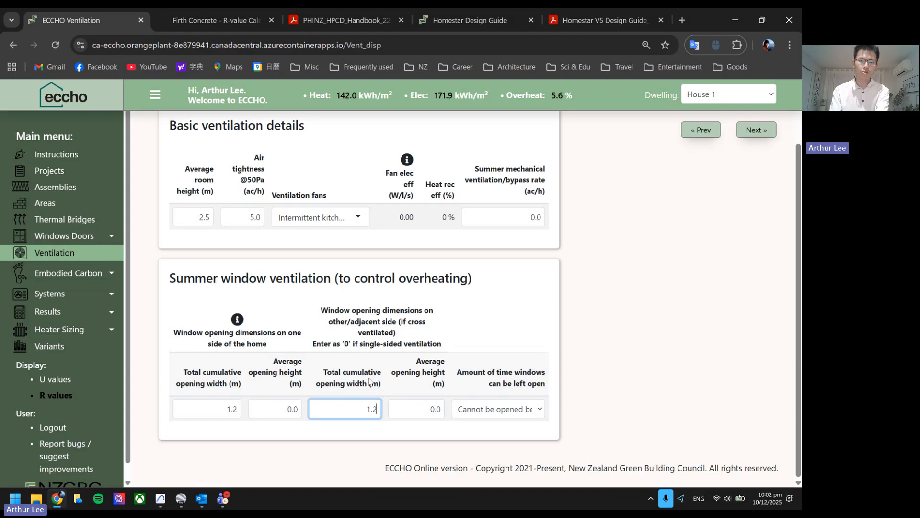
Set both average opening heights to 0.3 m and specify that windows can be opened during occupied hours
{"action": "left_click", "coordinate": [273, 411]}
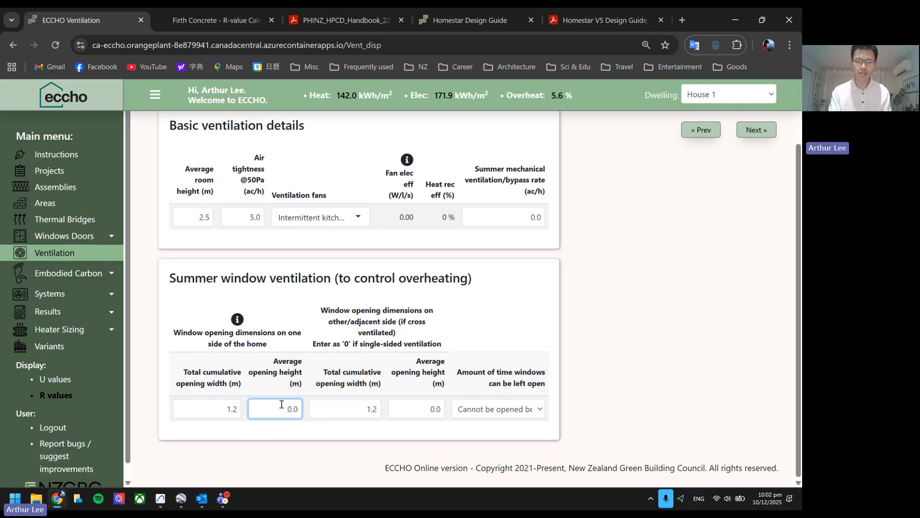
{"action": "left_click_drag", "start_coordinate": [281, 408], "coordinate": [320, 407]}
{"action": "type", "text": "0.3"}
{"action": "key", "text": "Tab"}
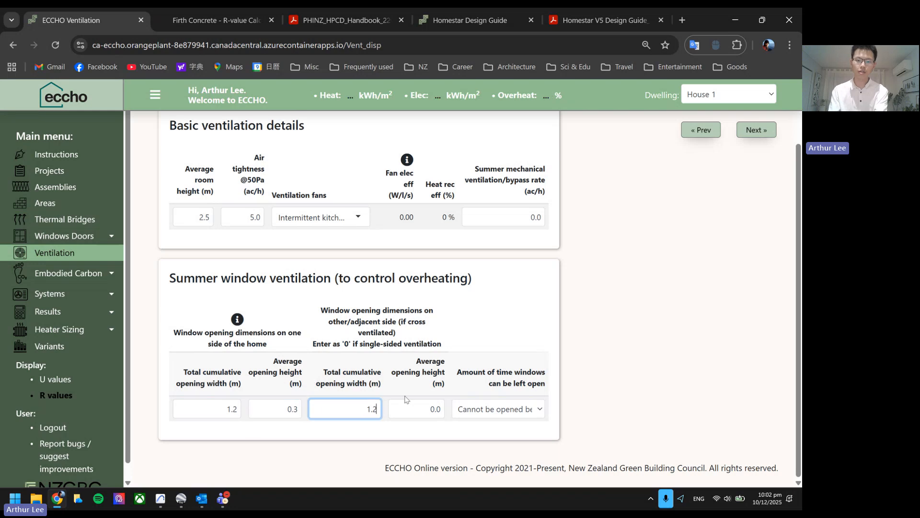
{"action": "key", "text": "Tab"}
{"action": "type", "text": "0"}
{"action": "key", "text": "Tab"}
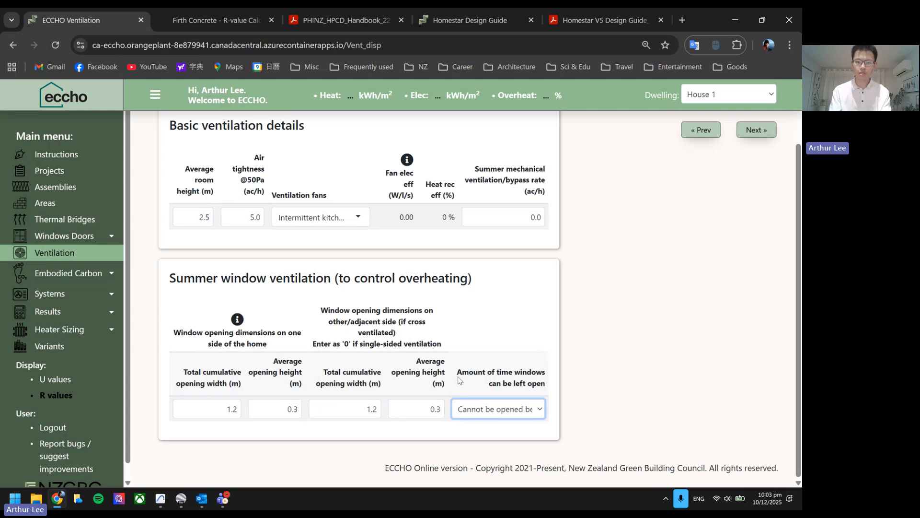
{"action": "left_click", "coordinate": [482, 413]}
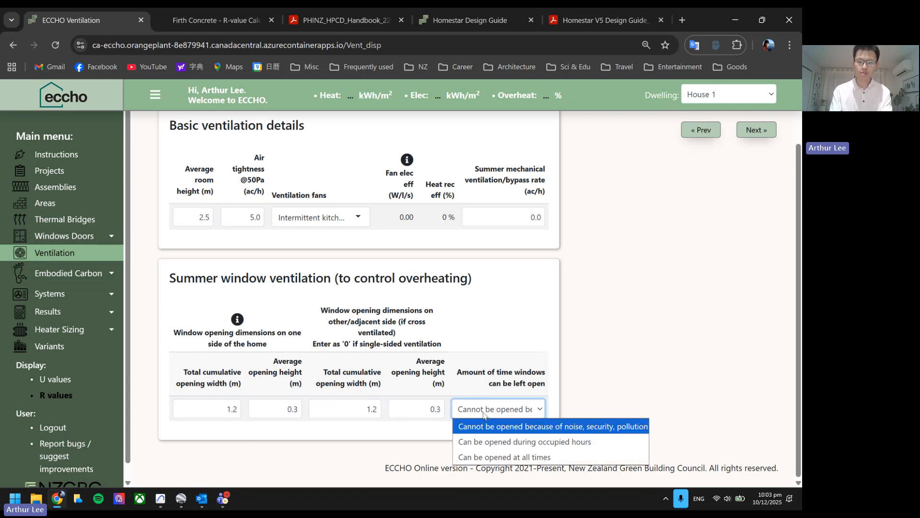
{"action": "left_click", "coordinate": [490, 442]}
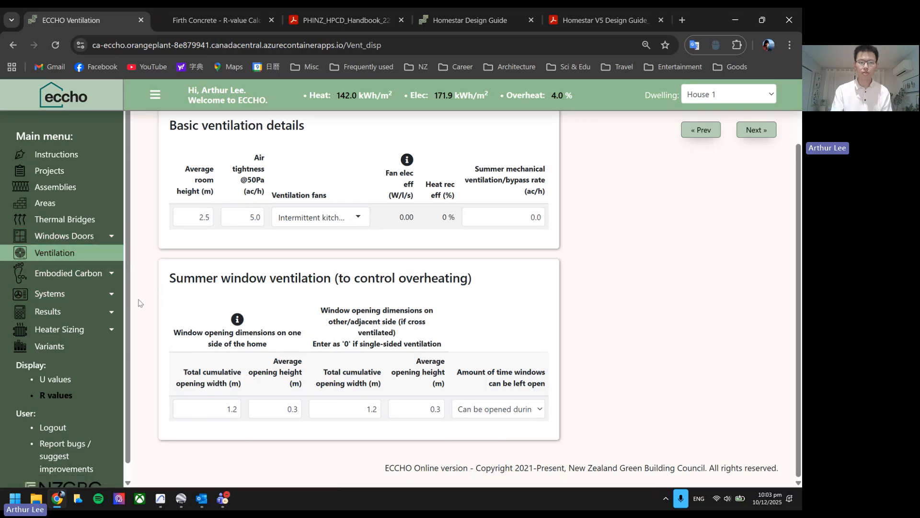
On the Space heating and hot water page, add a heater model named Heat pump supplying 50% of the space heating demand
{"action": "left_click", "coordinate": [108, 297]}
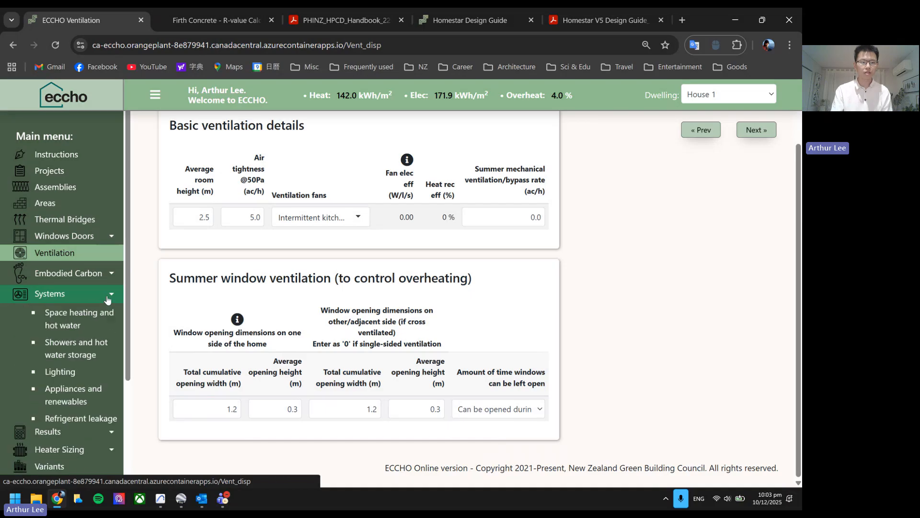
{"action": "left_click", "coordinate": [90, 326]}
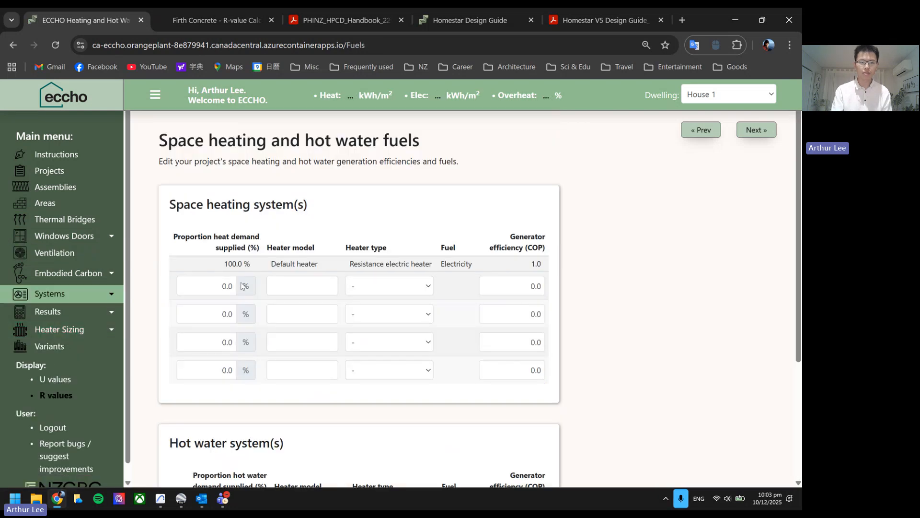
{"action": "left_click", "coordinate": [210, 290]}
{"action": "left_click", "coordinate": [291, 266]}
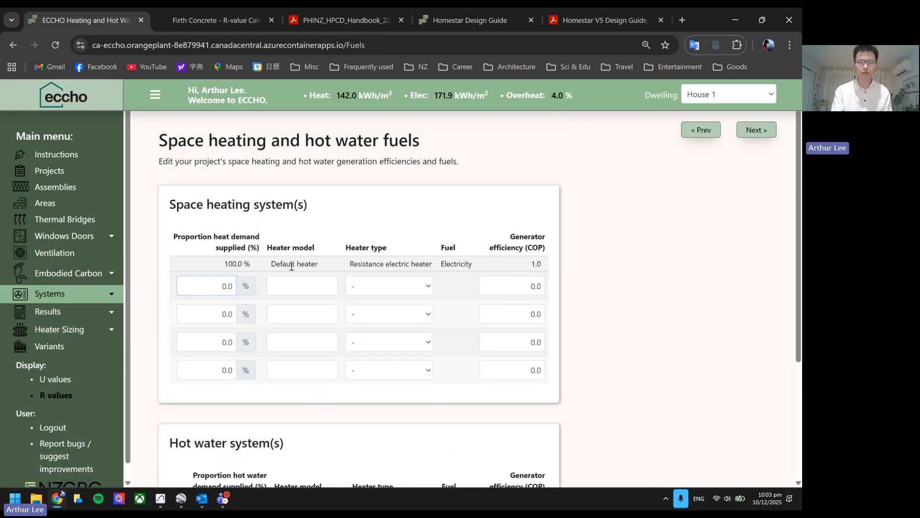
{"action": "left_click", "coordinate": [207, 293]}
{"action": "type", "text": "50"}
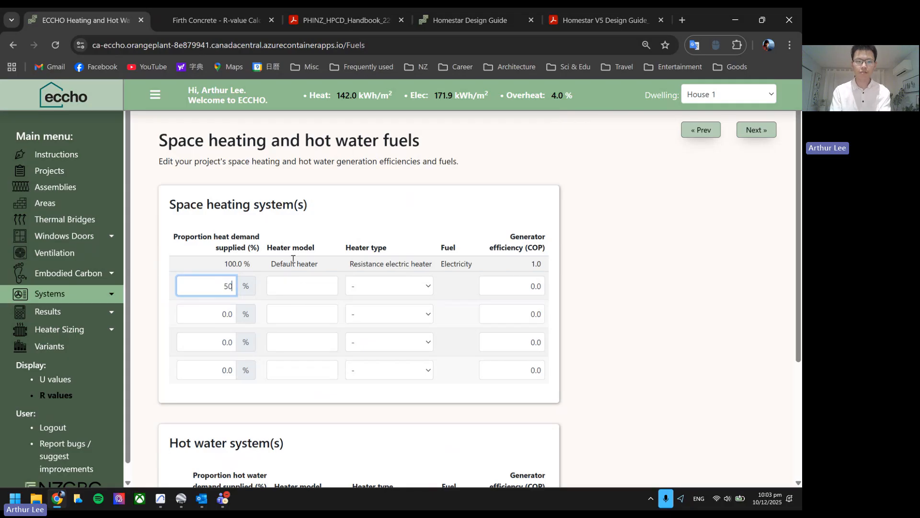
{"action": "left_click", "coordinate": [290, 286]}
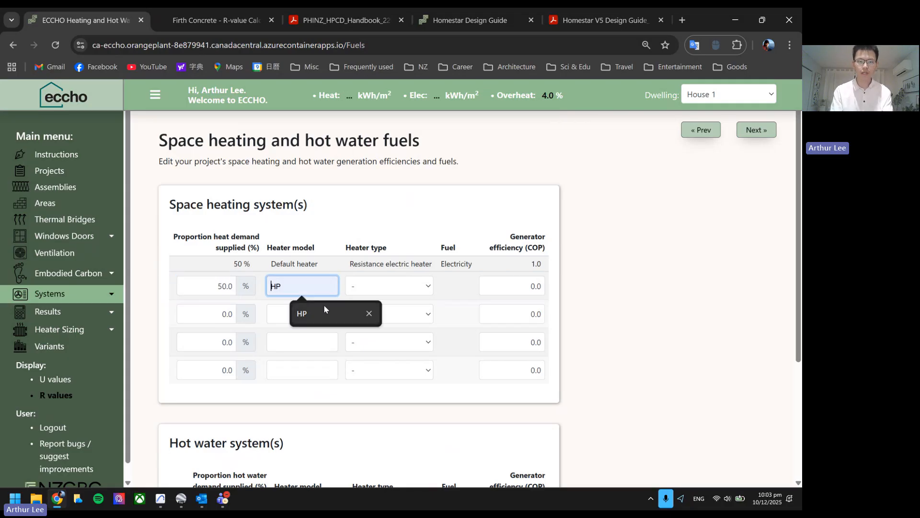
{"action": "type", "text": "Heat pump"}
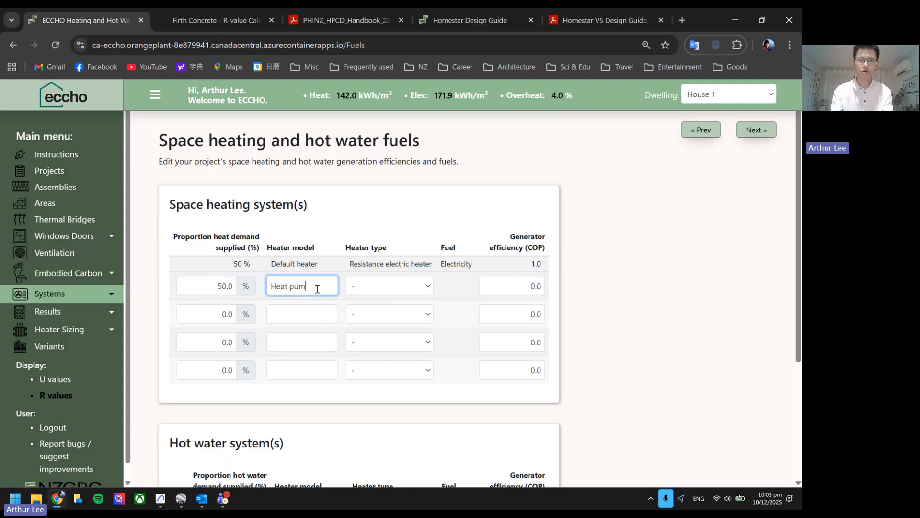
Set the added heater's type to Heat pump (wall or central heating) and its generator efficiency (COP) to 3.5
{"action": "left_click", "coordinate": [410, 288]}
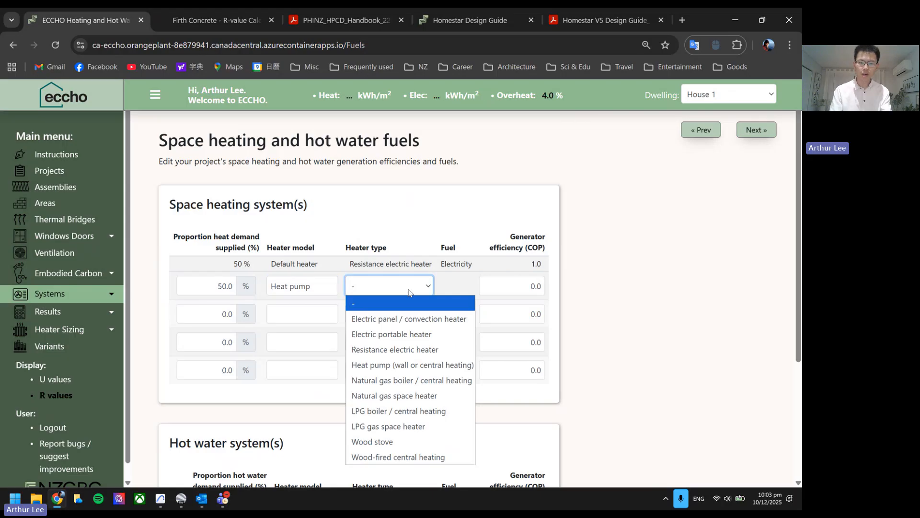
{"action": "left_click", "coordinate": [406, 370]}
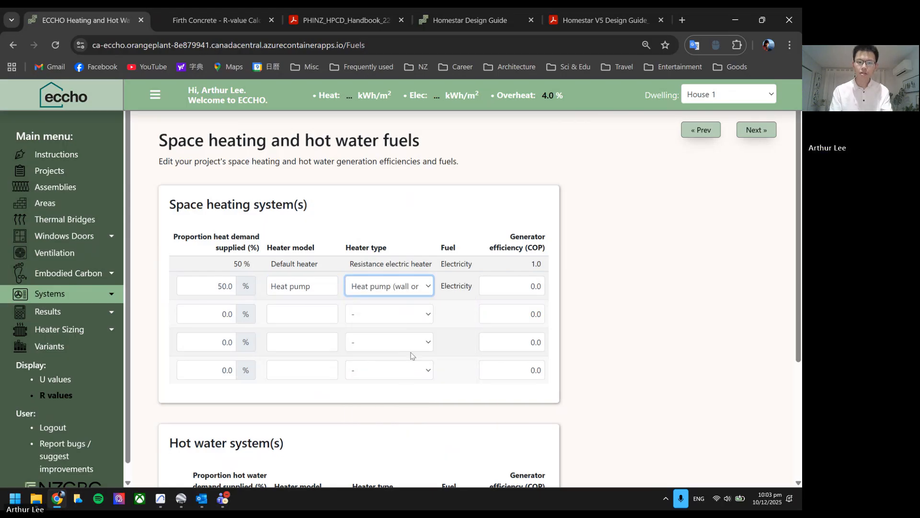
{"action": "left_click", "coordinate": [501, 292]}
{"action": "left_click_drag", "start_coordinate": [521, 290], "coordinate": [689, 285]}
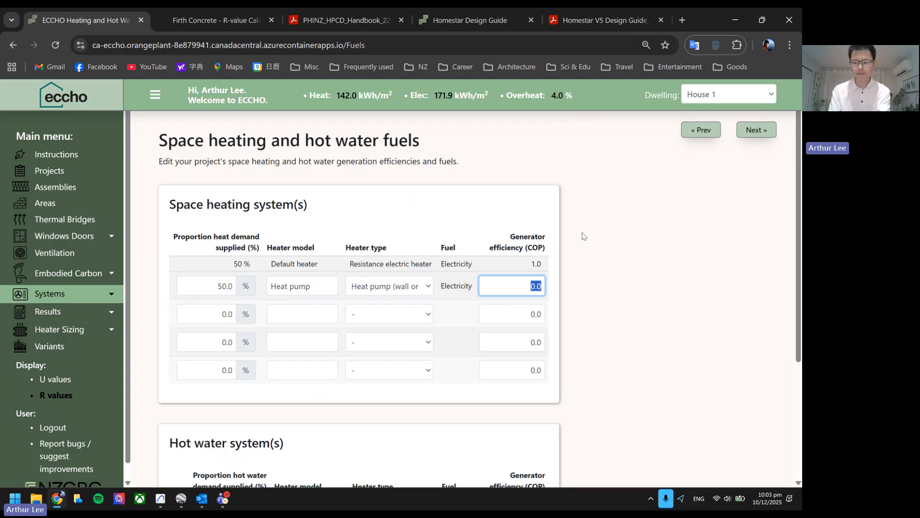
{"action": "type", "text": "3.5"}
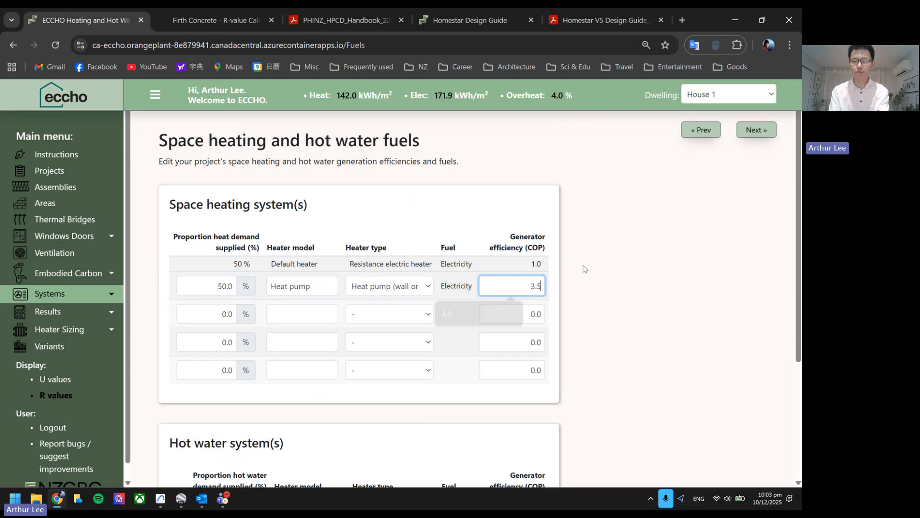
{"action": "left_click", "coordinate": [584, 276]}
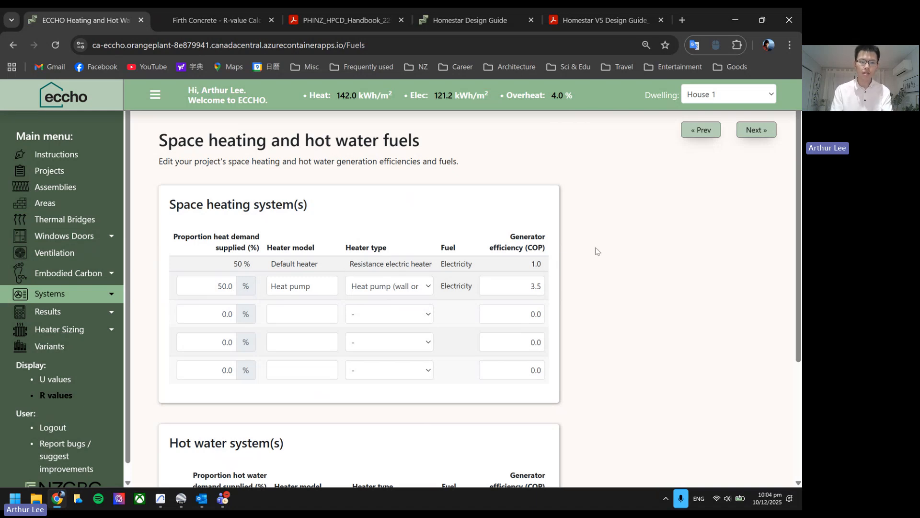
Review the hot water systems, and open the Showers and hot water storage page to examine its storage settings
{"action": "scroll", "coordinate": [596, 250], "scroll_direction": "down", "scroll_amount": 4}
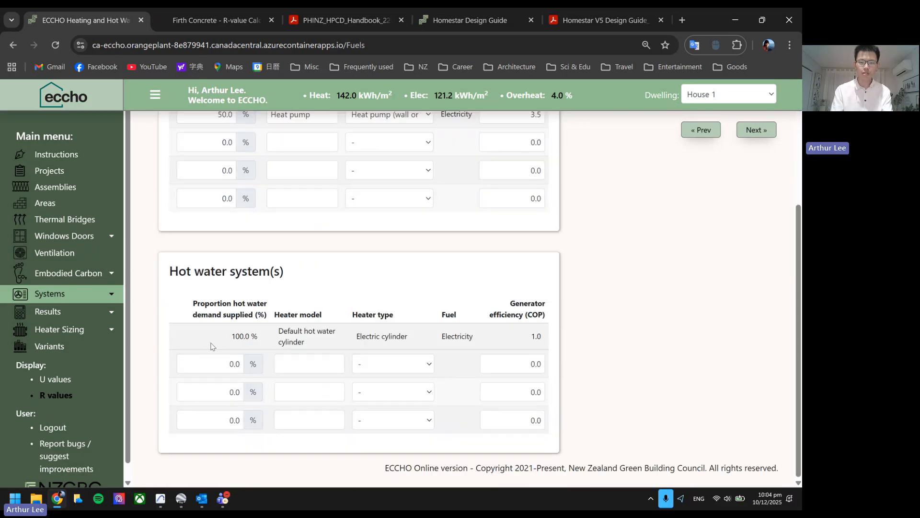
{"action": "left_click", "coordinate": [109, 296]}
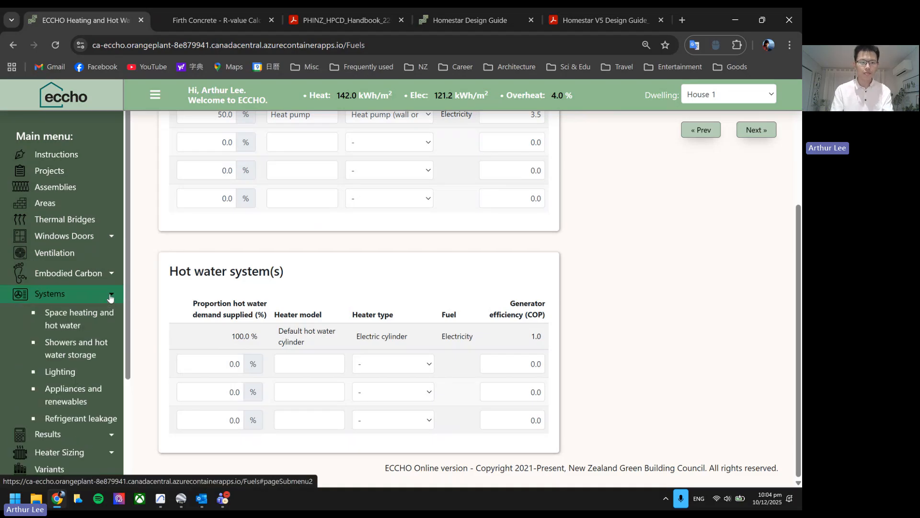
{"action": "left_click", "coordinate": [70, 355]}
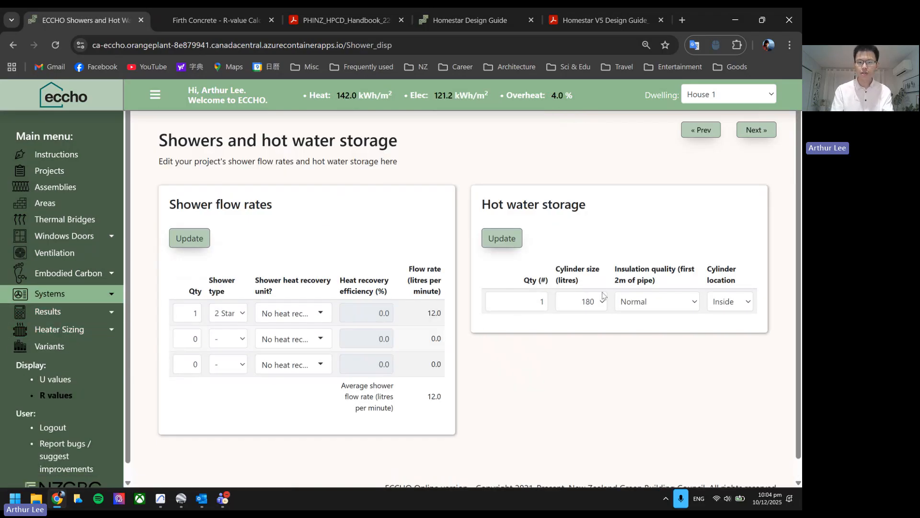
{"action": "left_click_drag", "start_coordinate": [482, 208], "coordinate": [618, 203]}
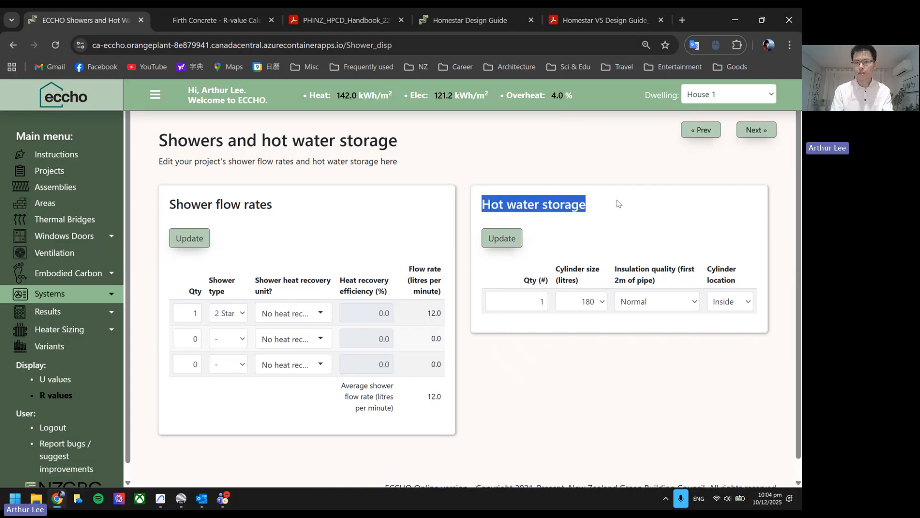
{"action": "left_click", "coordinate": [618, 203]}
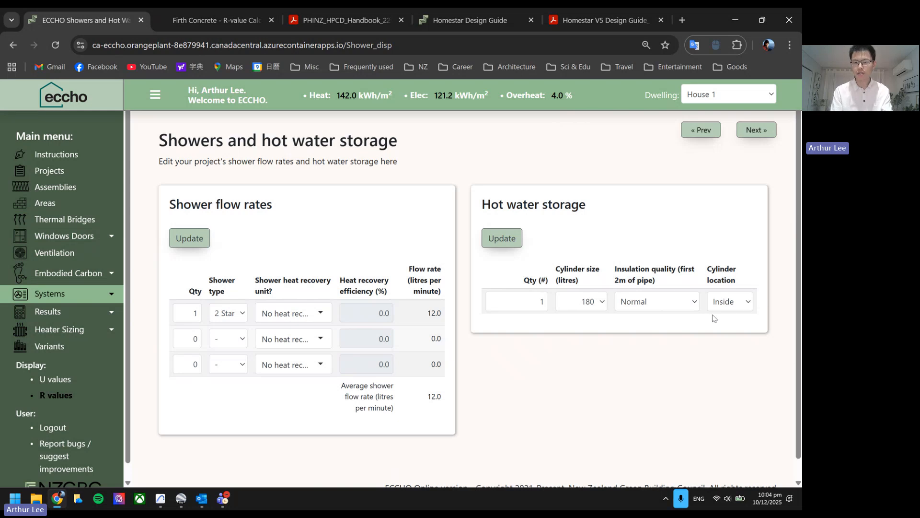
Set the hot water cylinder size to 270 litres and its location to Outside, and update the hot water storage
{"action": "left_click", "coordinate": [596, 302]}
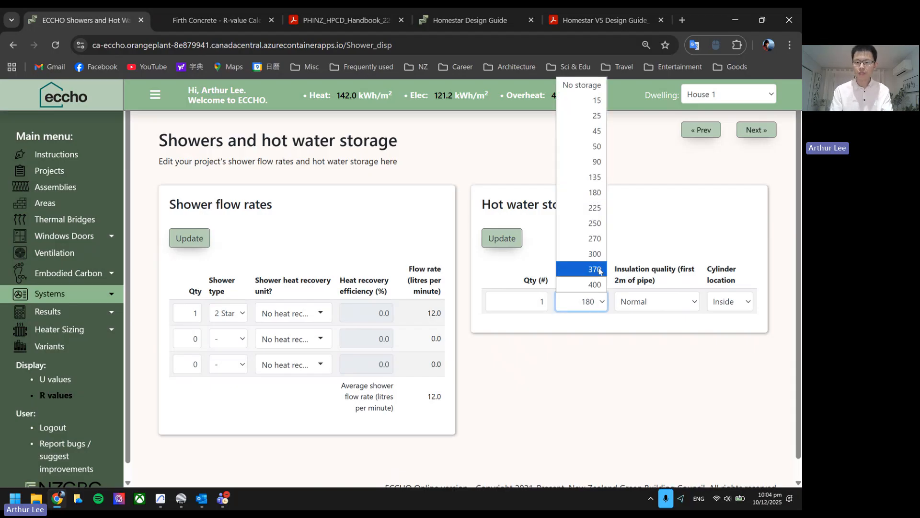
{"action": "left_click", "coordinate": [595, 239]}
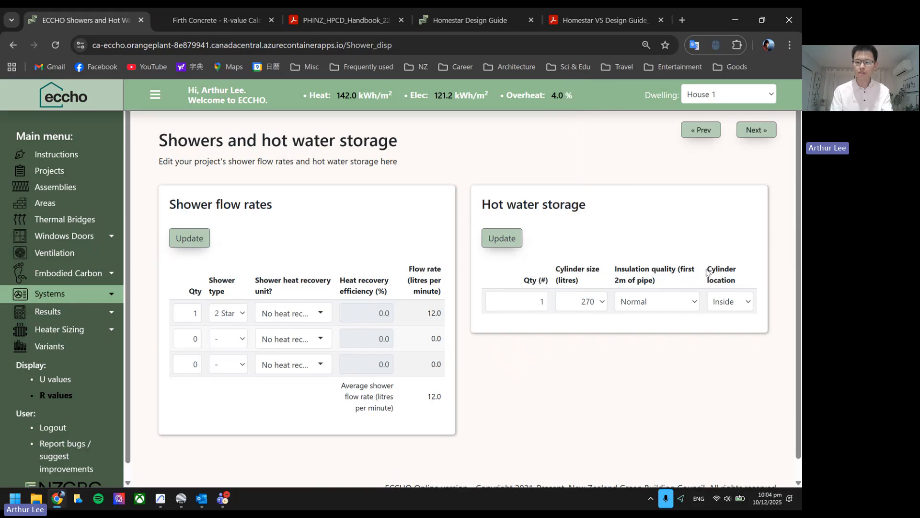
{"action": "left_click", "coordinate": [744, 303]}
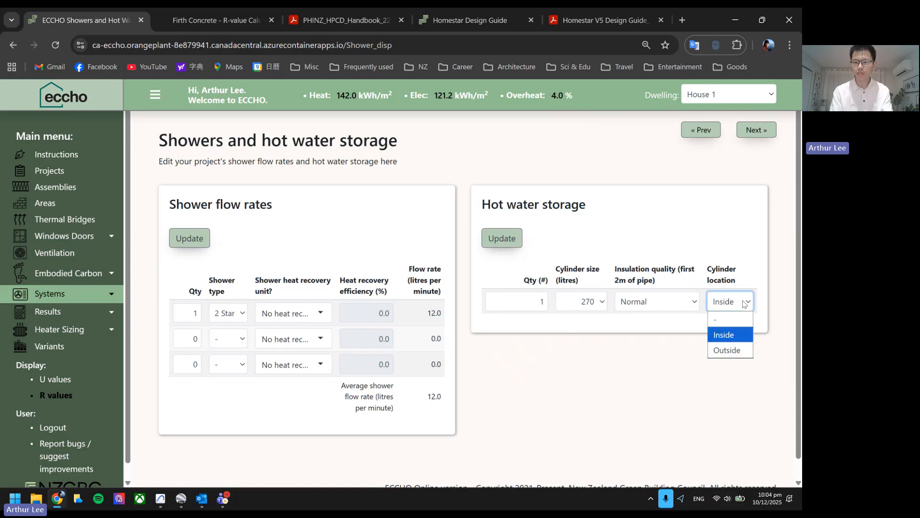
{"action": "left_click", "coordinate": [728, 351]}
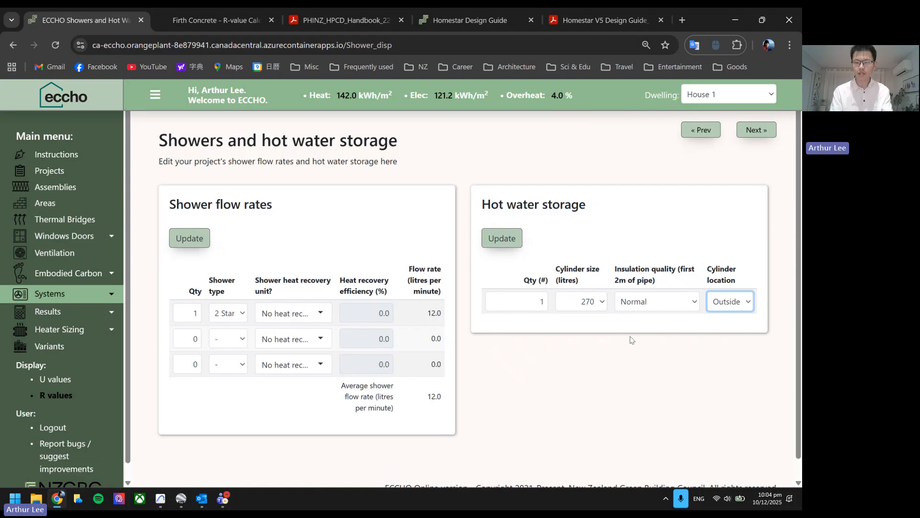
{"action": "left_click", "coordinate": [503, 238]}
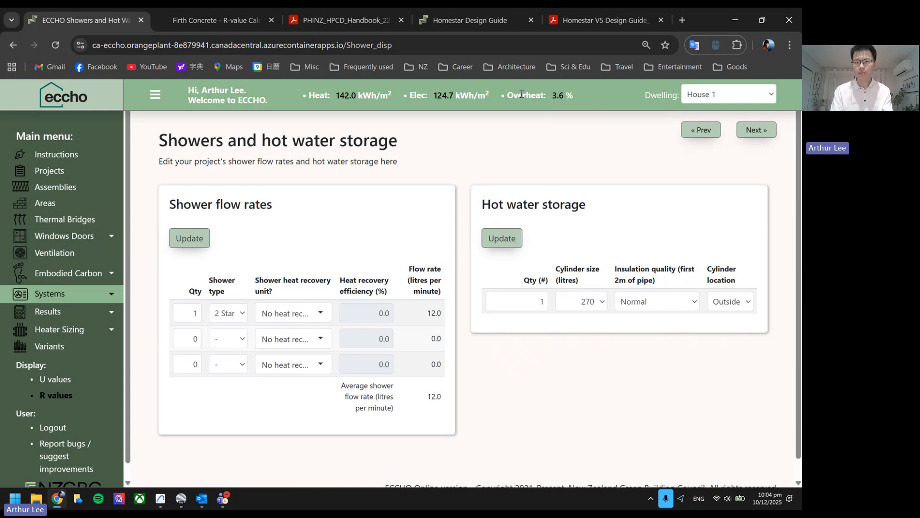
Open the Homestar / Custom results for House 1 and examine the annual space heating demand in the headline energy and carbon data
{"action": "left_click", "coordinate": [103, 313]}
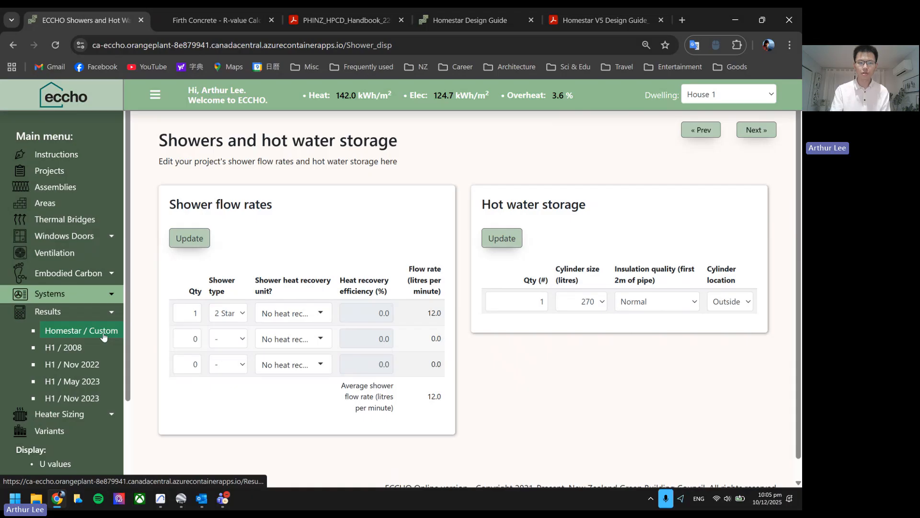
{"action": "left_click", "coordinate": [103, 337]}
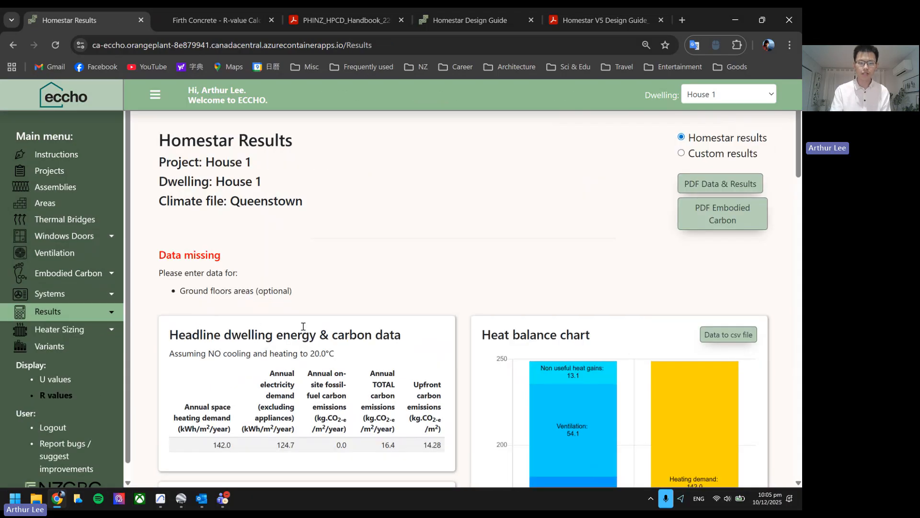
{"action": "scroll", "coordinate": [305, 317], "scroll_direction": "down", "scroll_amount": 3}
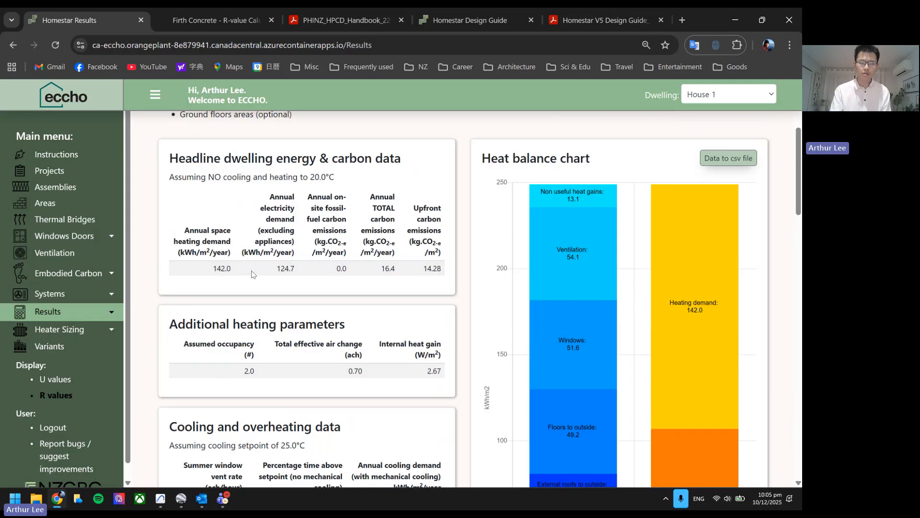
{"action": "scroll", "coordinate": [253, 274], "scroll_direction": "up", "scroll_amount": 1}
{"action": "scroll", "coordinate": [253, 274], "scroll_direction": "down", "scroll_amount": 1}
{"action": "left_click_drag", "start_coordinate": [210, 273], "coordinate": [249, 269]}
{"action": "left_click", "coordinate": [234, 271]}
{"action": "left_click", "coordinate": [187, 272]}
{"action": "left_click", "coordinate": [249, 271]}
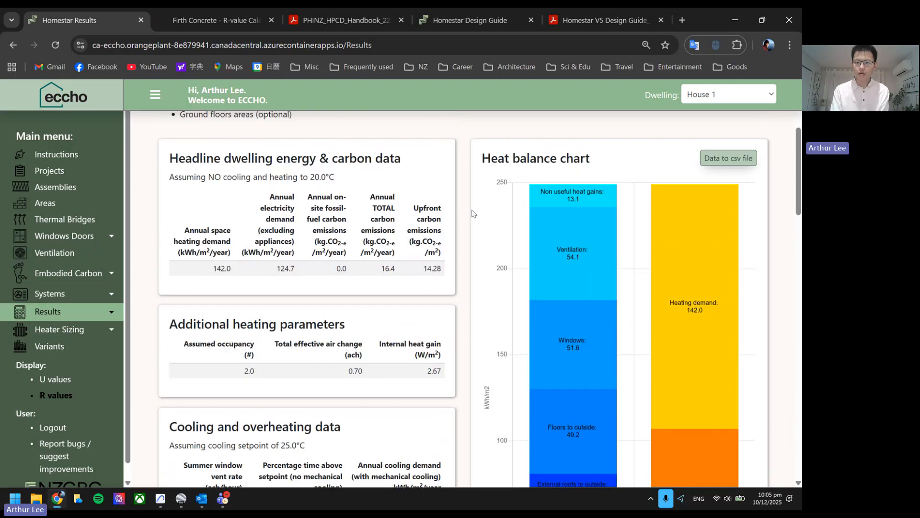
Examine the heat balance chart, comparing the losses through windows, floors, roofs and walls with the solar, internal and heating gains
{"action": "scroll", "coordinate": [472, 213], "scroll_direction": "down", "scroll_amount": 4}
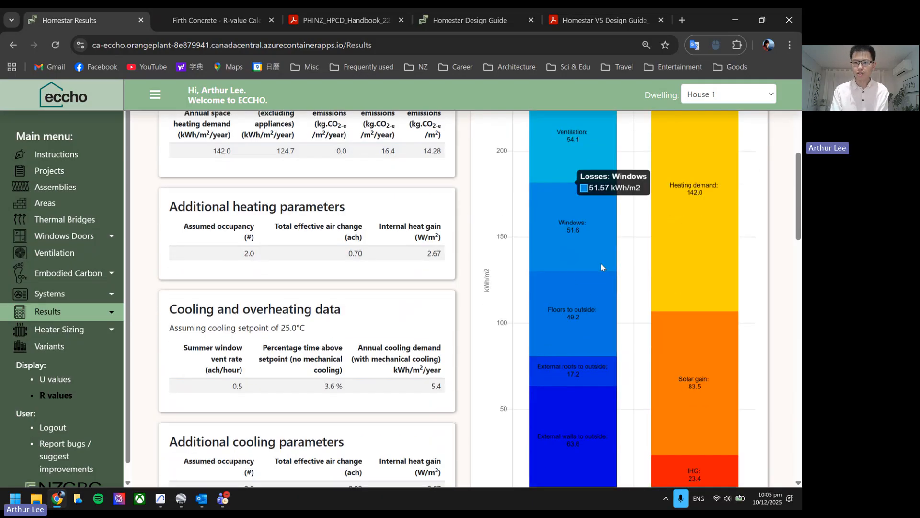
{"action": "scroll", "coordinate": [604, 275], "scroll_direction": "up", "scroll_amount": 3}
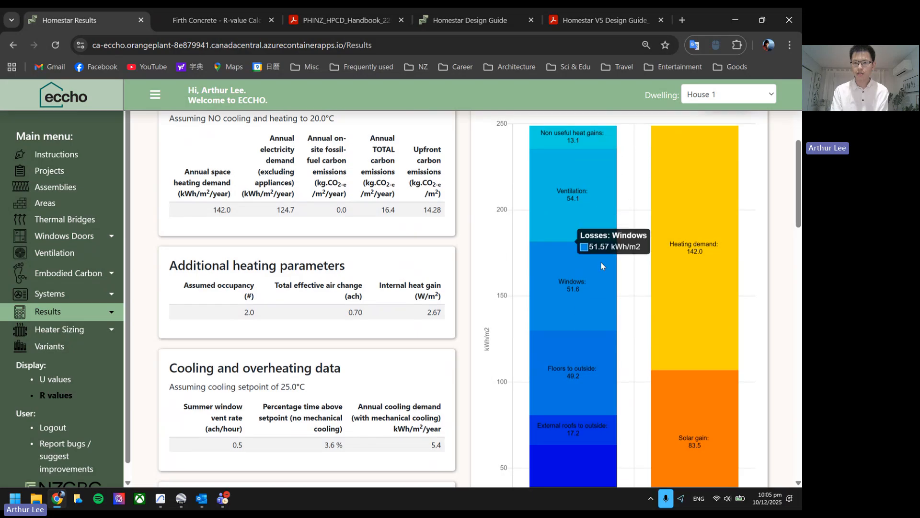
{"action": "scroll", "coordinate": [601, 266], "scroll_direction": "down", "scroll_amount": 3}
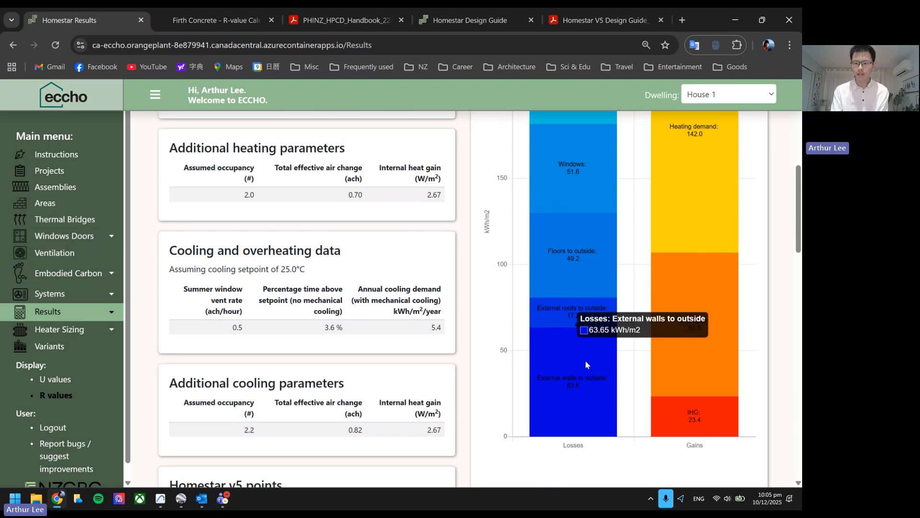
{"action": "scroll", "coordinate": [626, 364], "scroll_direction": "up", "scroll_amount": 3}
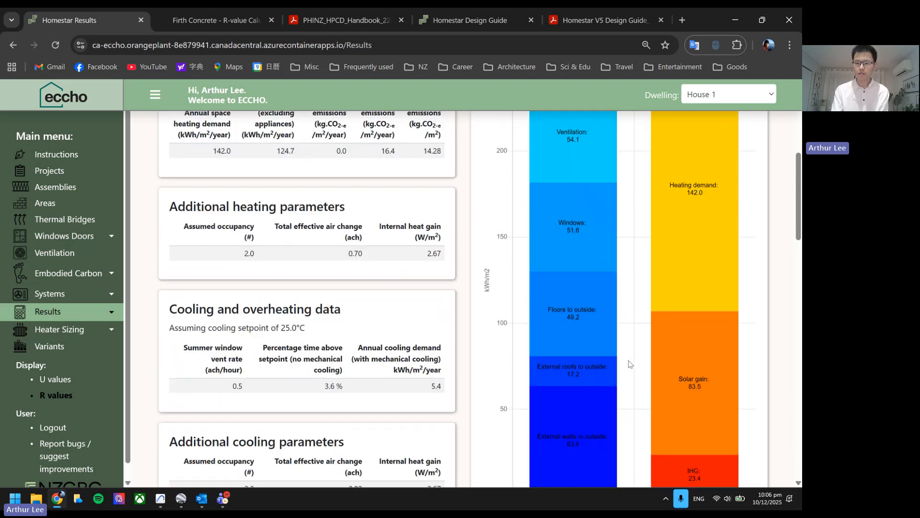
{"action": "scroll", "coordinate": [629, 364], "scroll_direction": "up", "scroll_amount": 1}
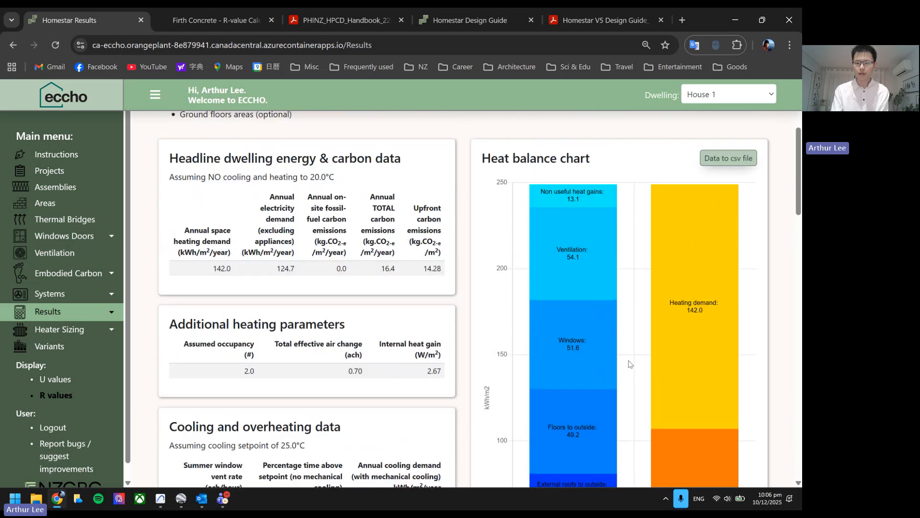
{"action": "scroll", "coordinate": [630, 365], "scroll_direction": "down", "scroll_amount": 2}
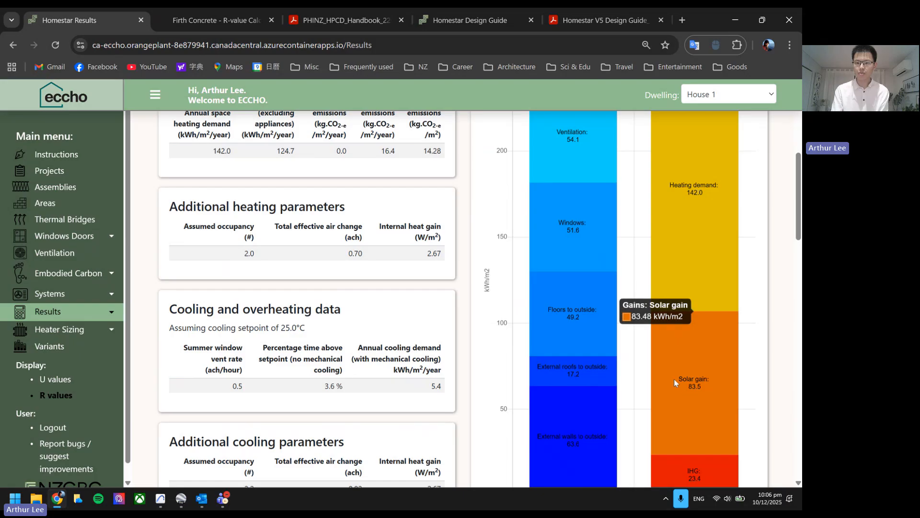
{"action": "scroll", "coordinate": [647, 367], "scroll_direction": "down", "scroll_amount": 1}
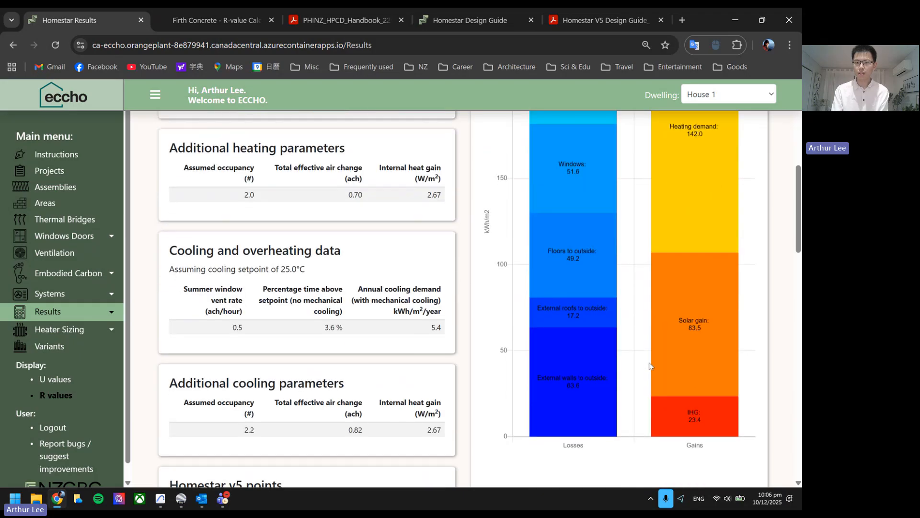
{"action": "scroll", "coordinate": [650, 366], "scroll_direction": "up", "scroll_amount": 3}
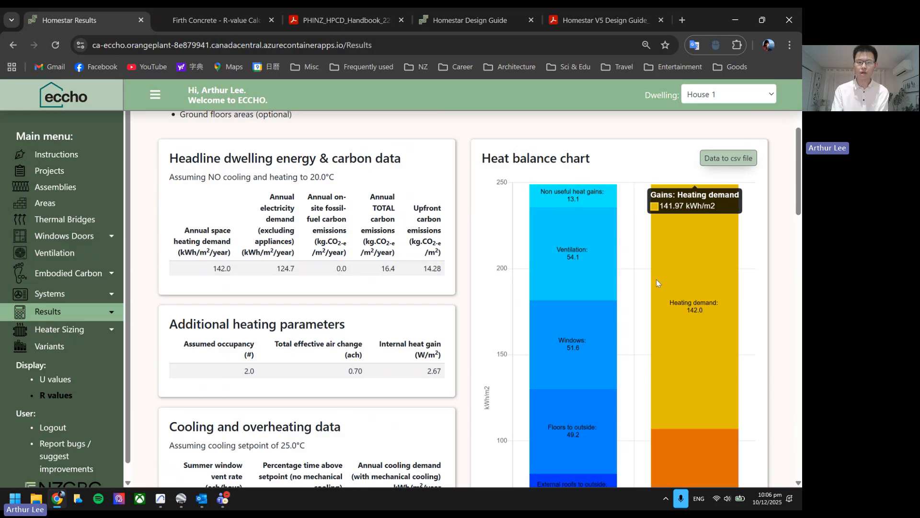
{"action": "scroll", "coordinate": [453, 297], "scroll_direction": "up", "scroll_amount": 3}
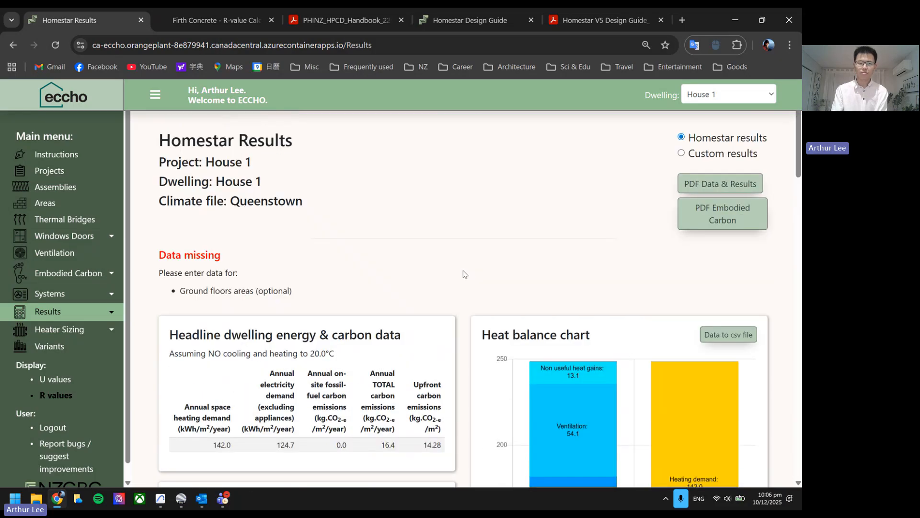